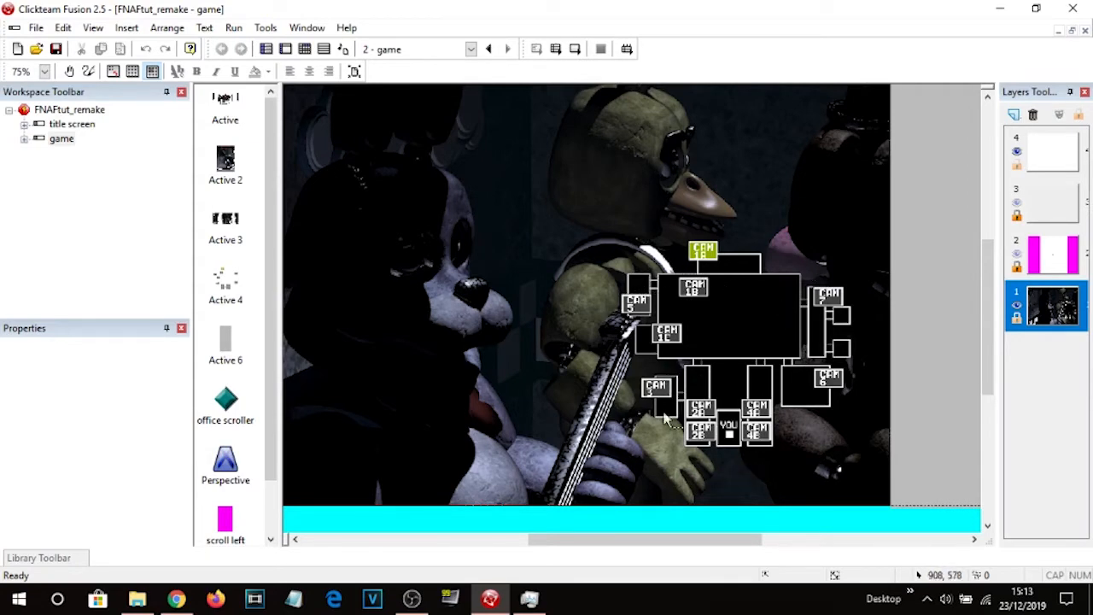
# Reposition the office and camera background images within the game frame.
pyautogui.moveTo(531, 292); pyautogui.dragTo(622, 305, button='middle')
pyautogui.moveTo(705, 229); pyautogui.dragTo(702, 179, button='middle')
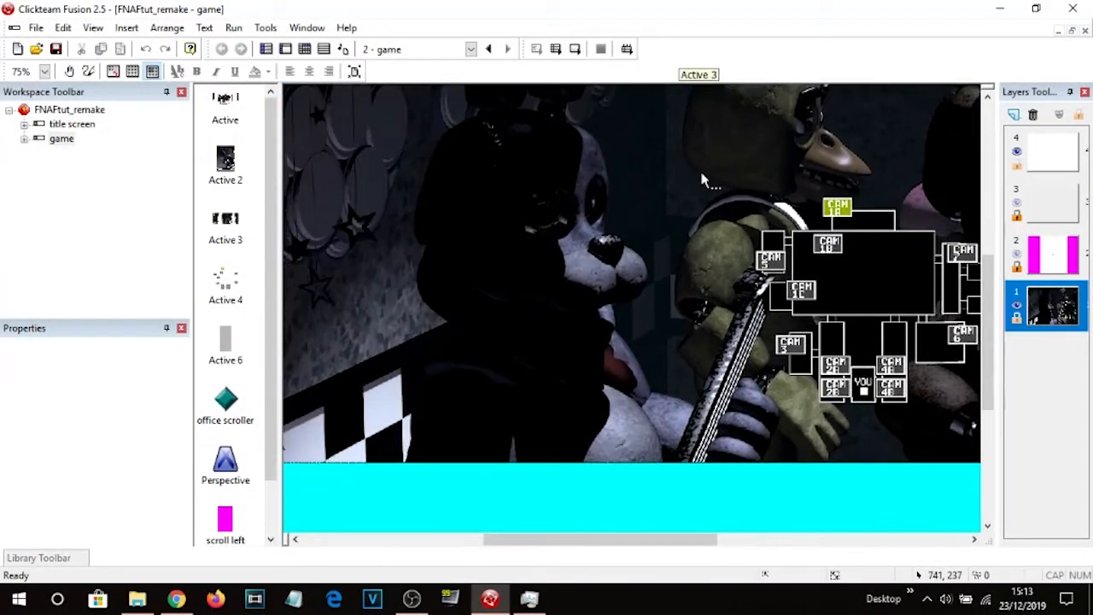
pyautogui.click(632, 241)
pyautogui.moveTo(474, 290); pyautogui.dragTo(656, 256)
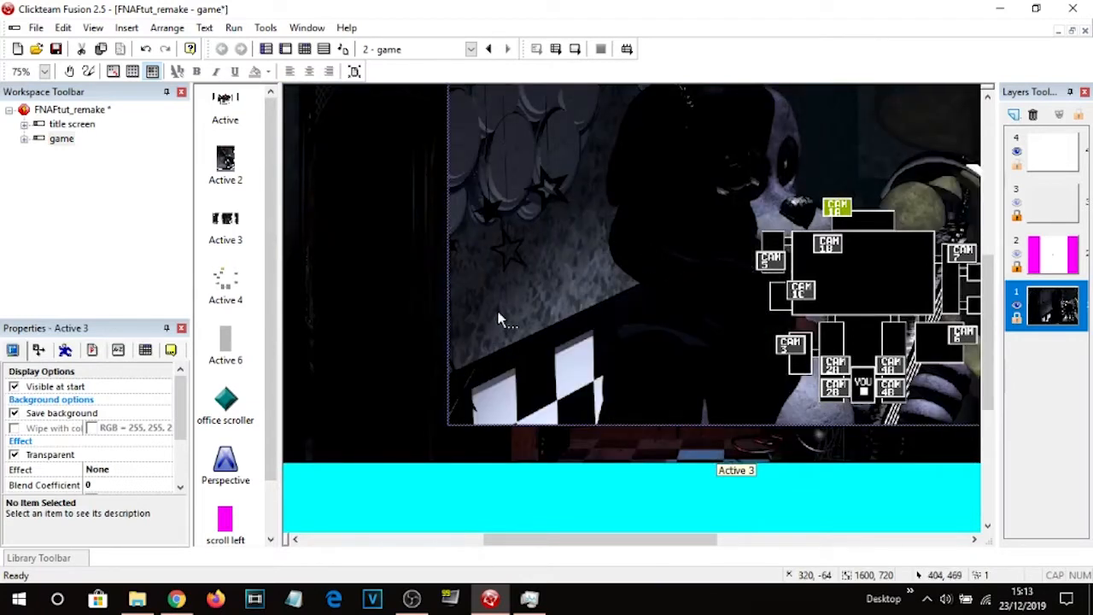
# Rename the office background object to office image.
pyautogui.click(389, 241)
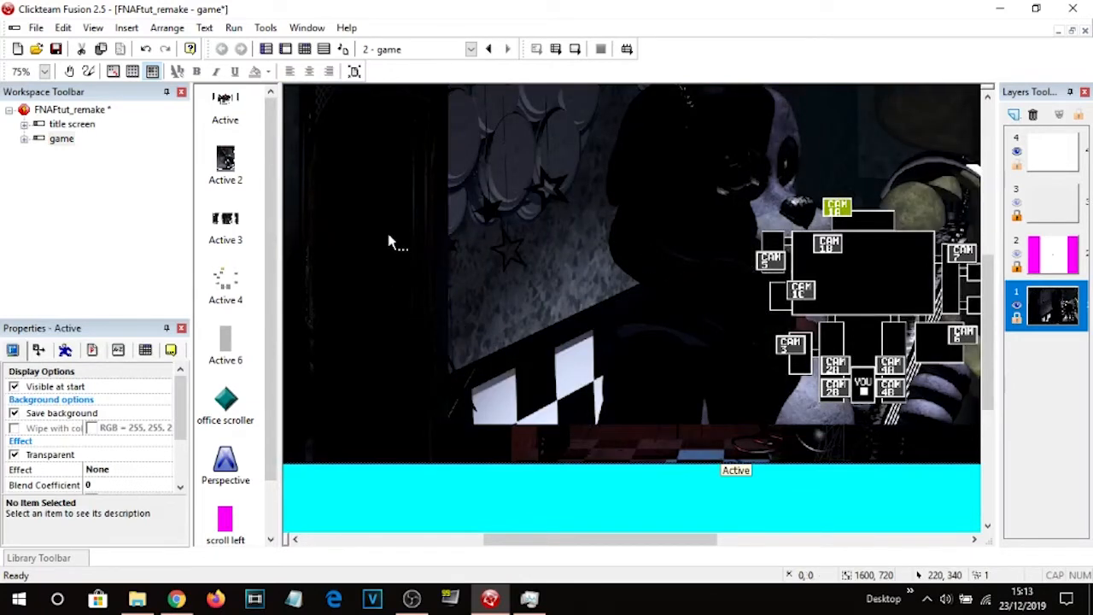
pyautogui.click(170, 350)
pyautogui.click(433, 513)
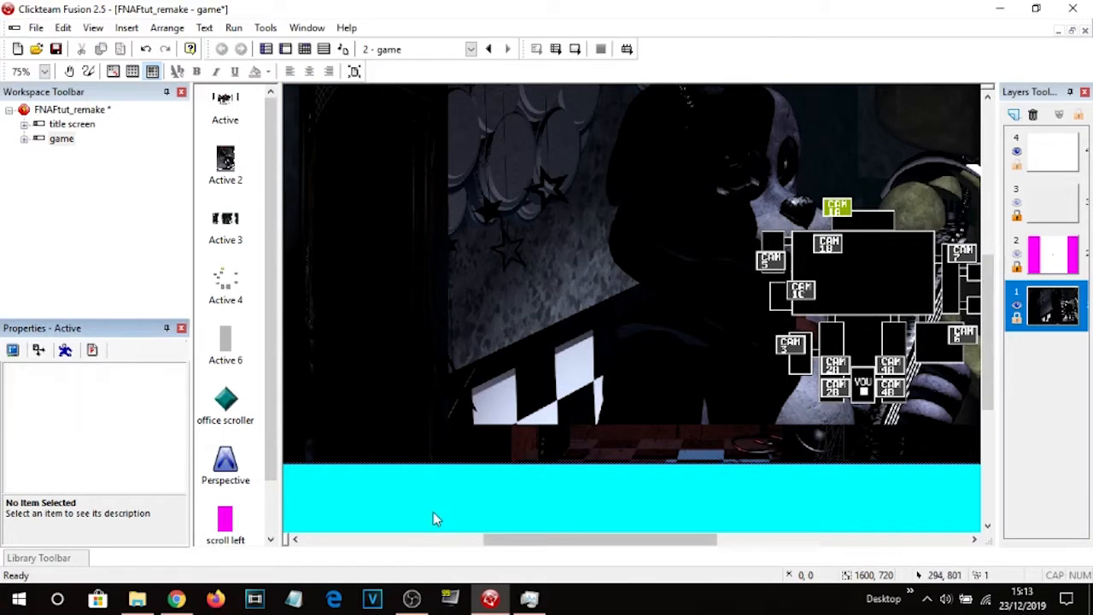
pyautogui.click(356, 278)
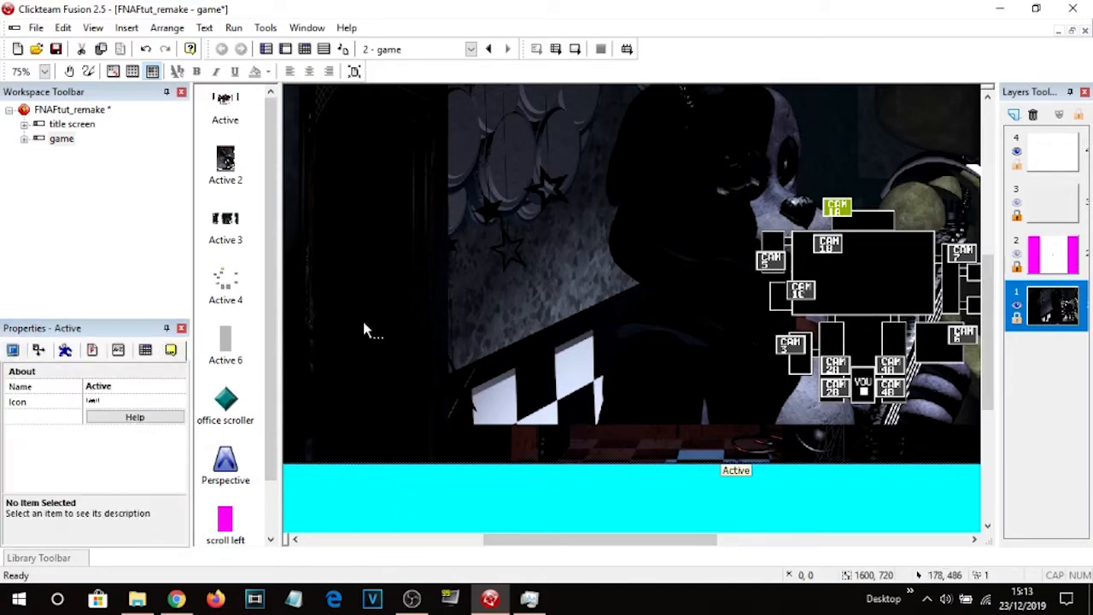
pyautogui.click(105, 383)
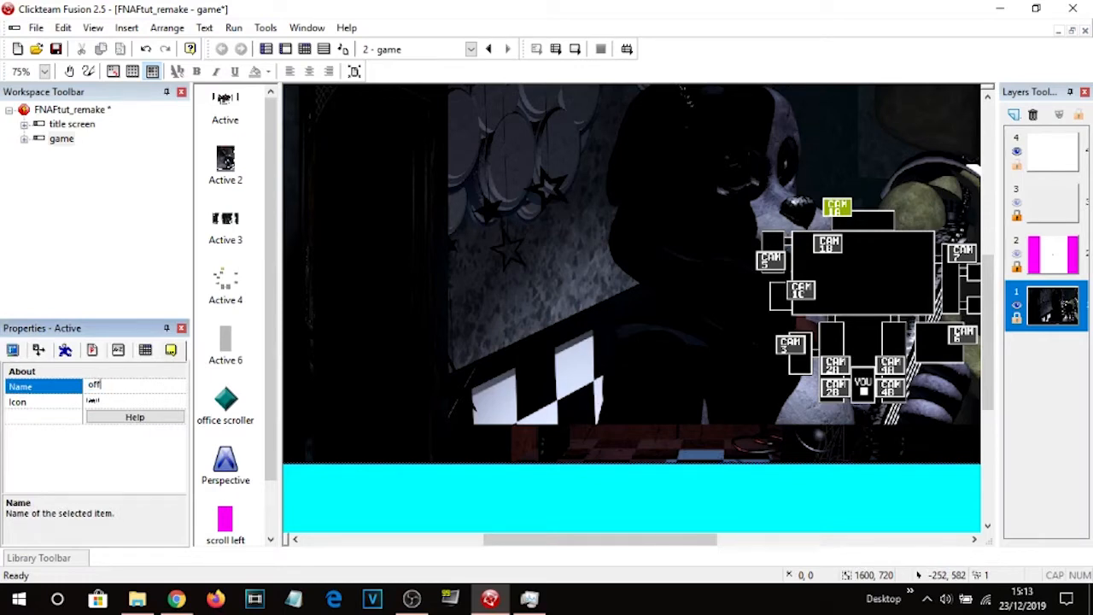
pyautogui.write('office image')
pyautogui.press('Return')
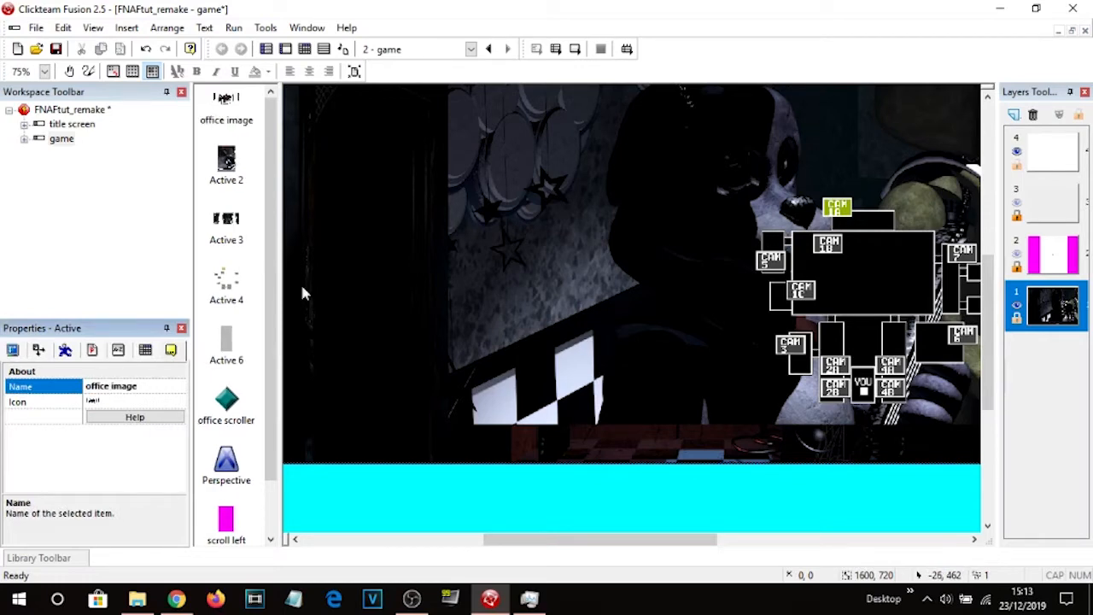
# Shift the camera background image and rename its object to cams image.
pyautogui.moveTo(483, 500); pyautogui.dragTo(560, 461, button='middle')
pyautogui.click(652, 274)
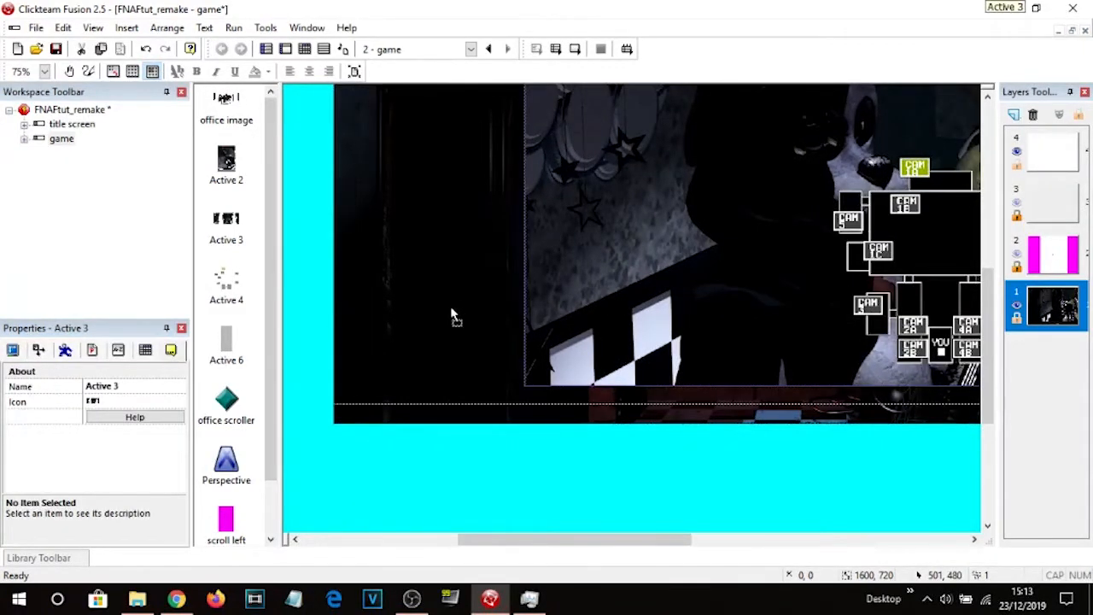
pyautogui.click(128, 386)
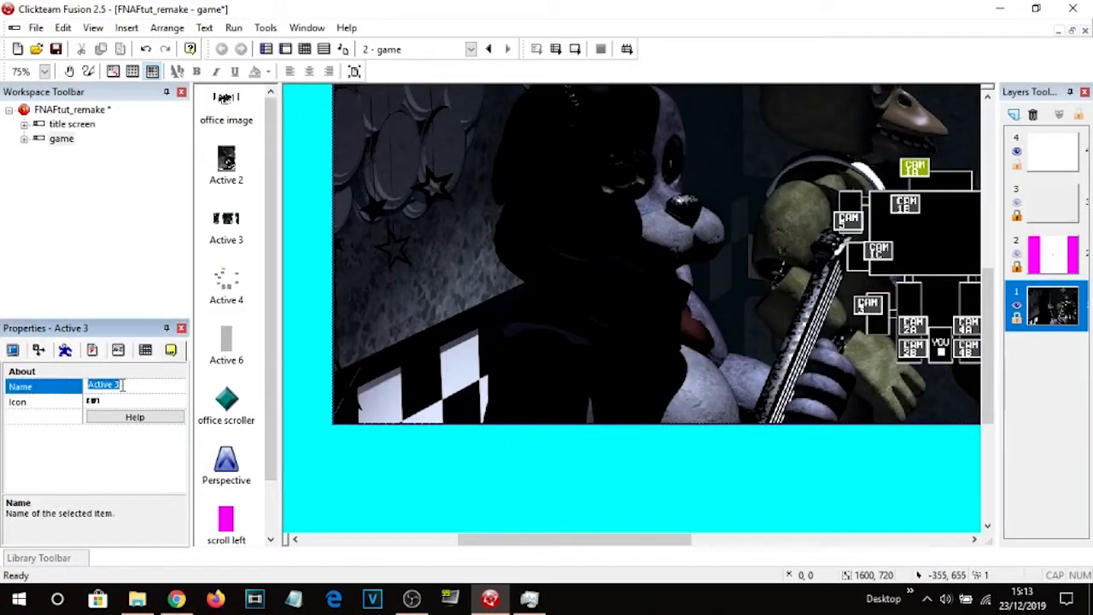
pyautogui.write('cams image')
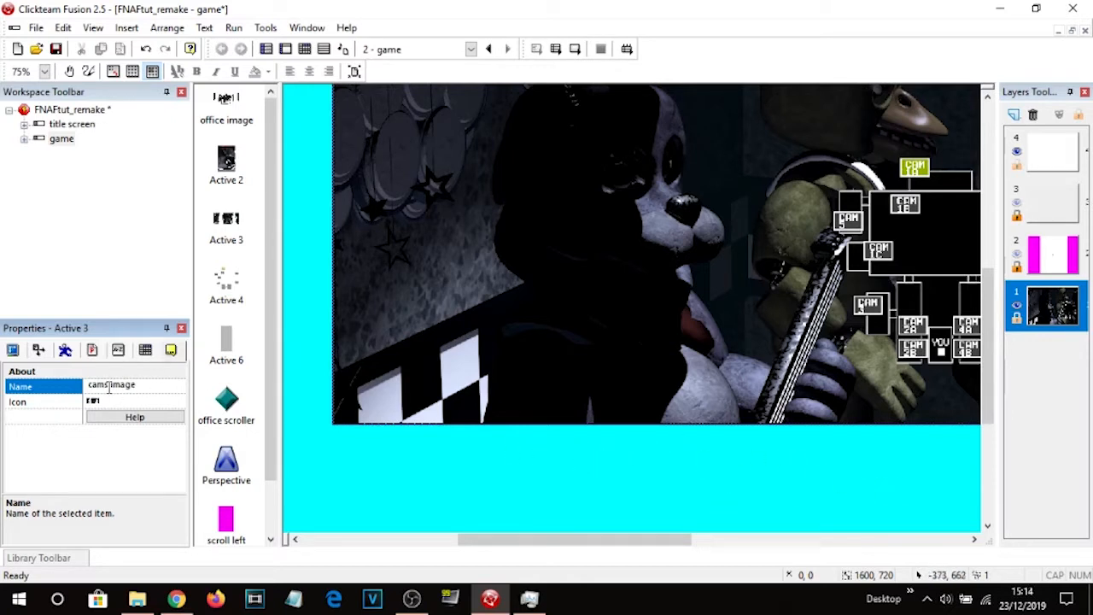
pyautogui.click(471, 470)
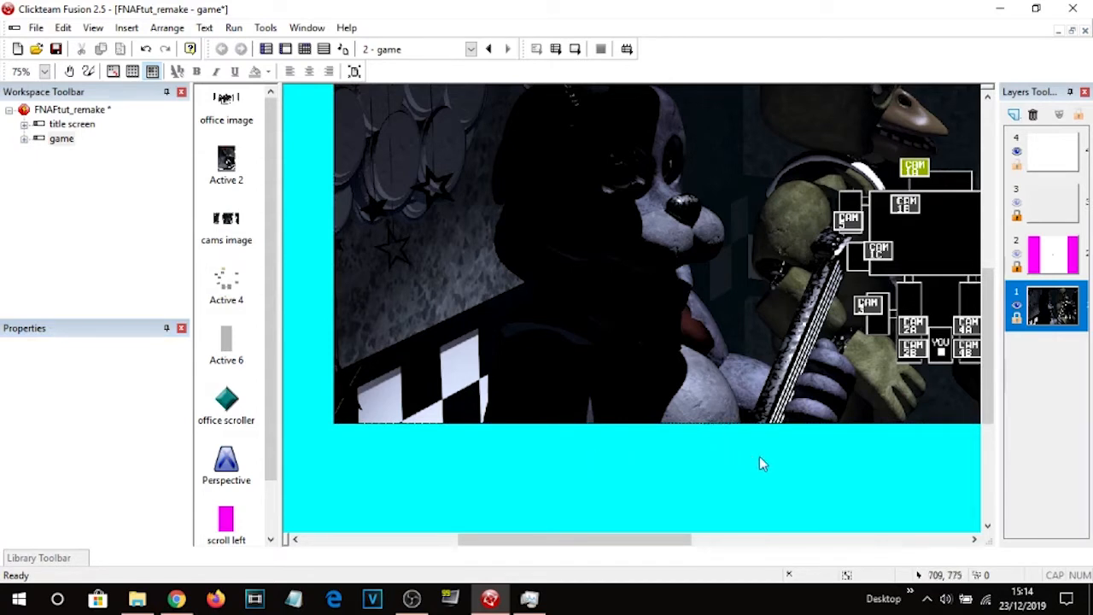
# Open the cams image picture editor to review its animation list, then cancel it.
pyautogui.click(637, 216)
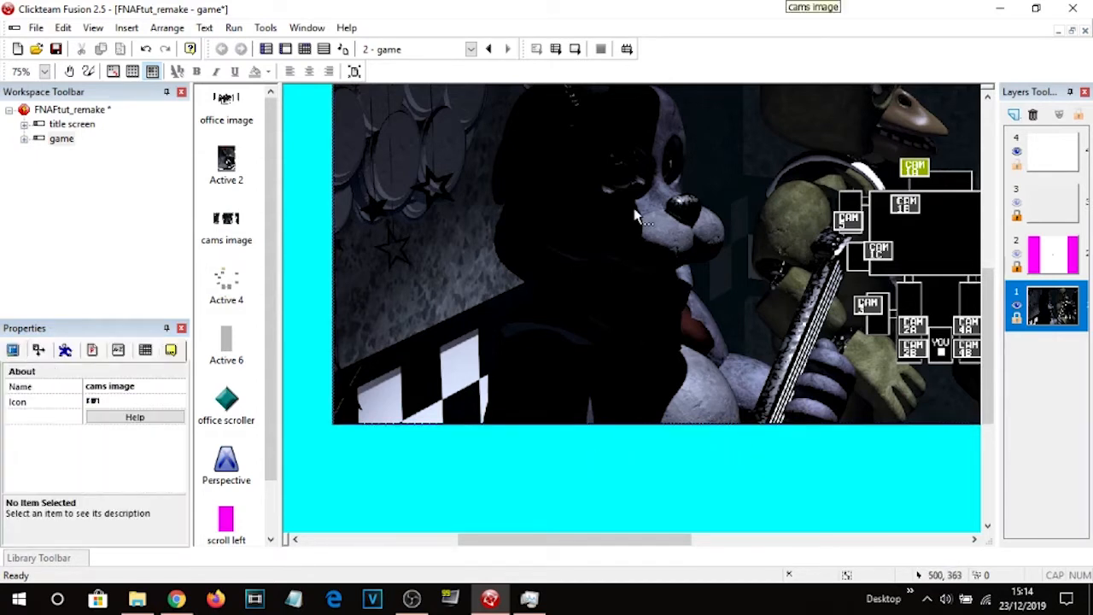
pyautogui.doubleClick(637, 216)
pyautogui.moveTo(75, 504); pyautogui.dragTo(71, 452)
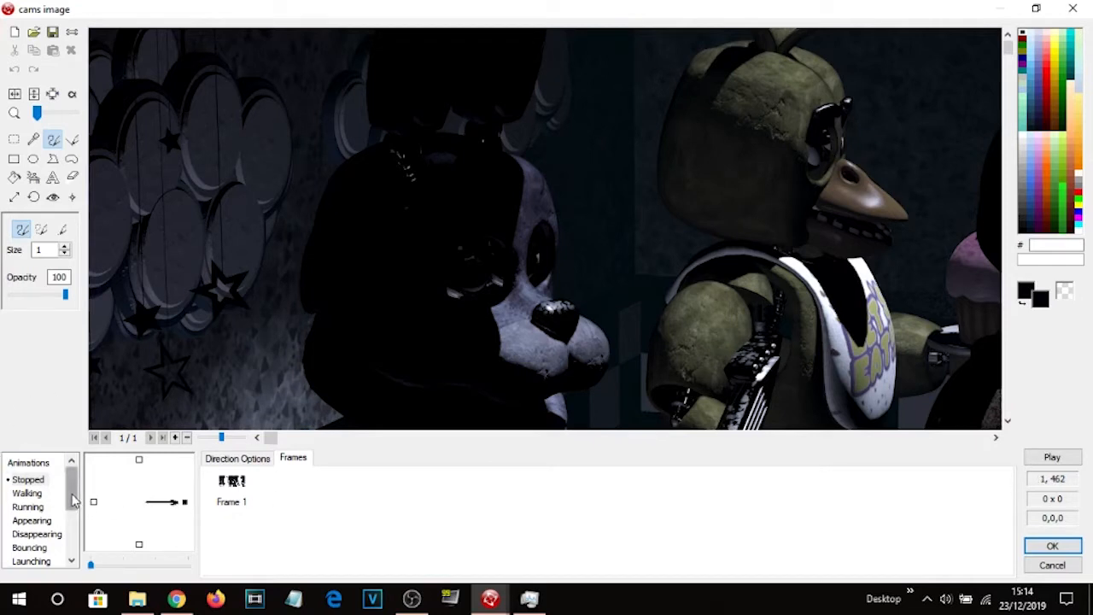
pyautogui.moveTo(74, 493); pyautogui.dragTo(73, 536)
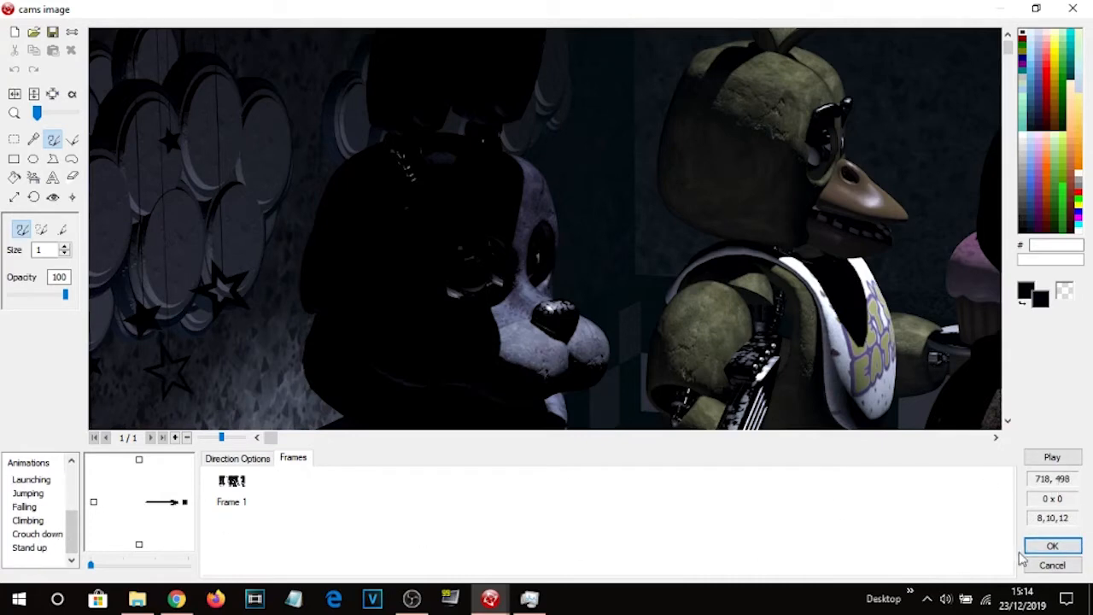
pyautogui.click(1050, 564)
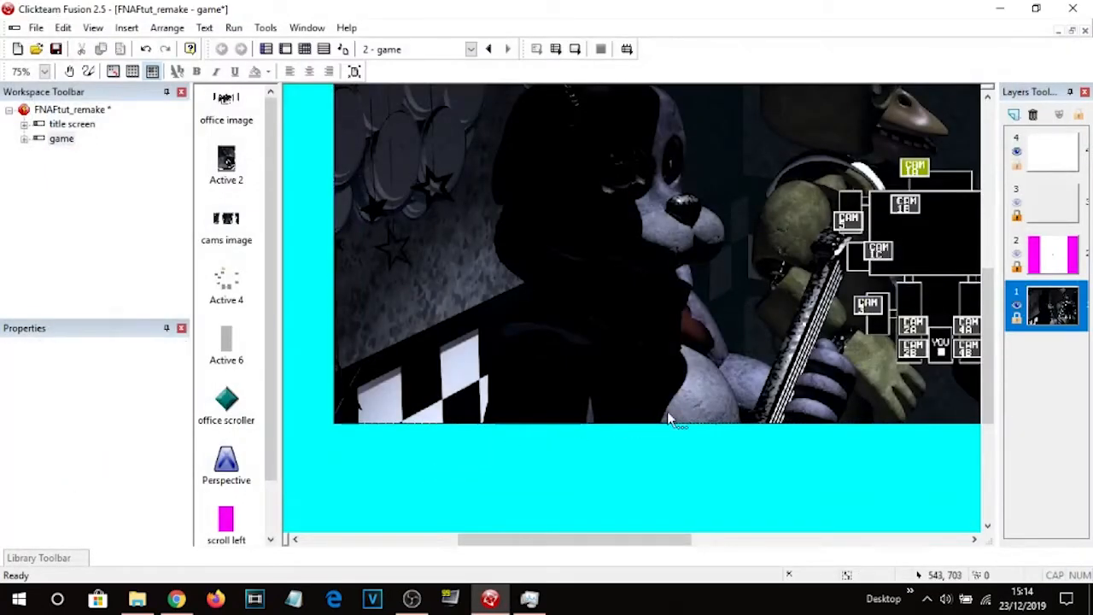
# Move the cams image down and left, and place a new Active object over the CAM 1A map button.
pyautogui.moveTo(761, 283); pyautogui.dragTo(601, 362, button='middle')
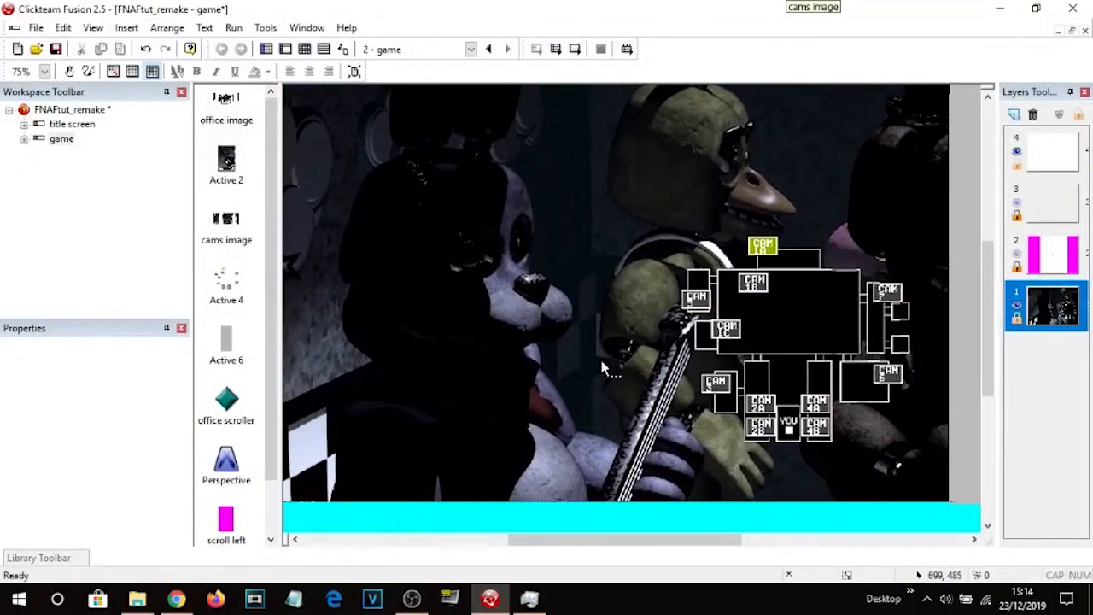
pyautogui.doubleClick(512, 512)
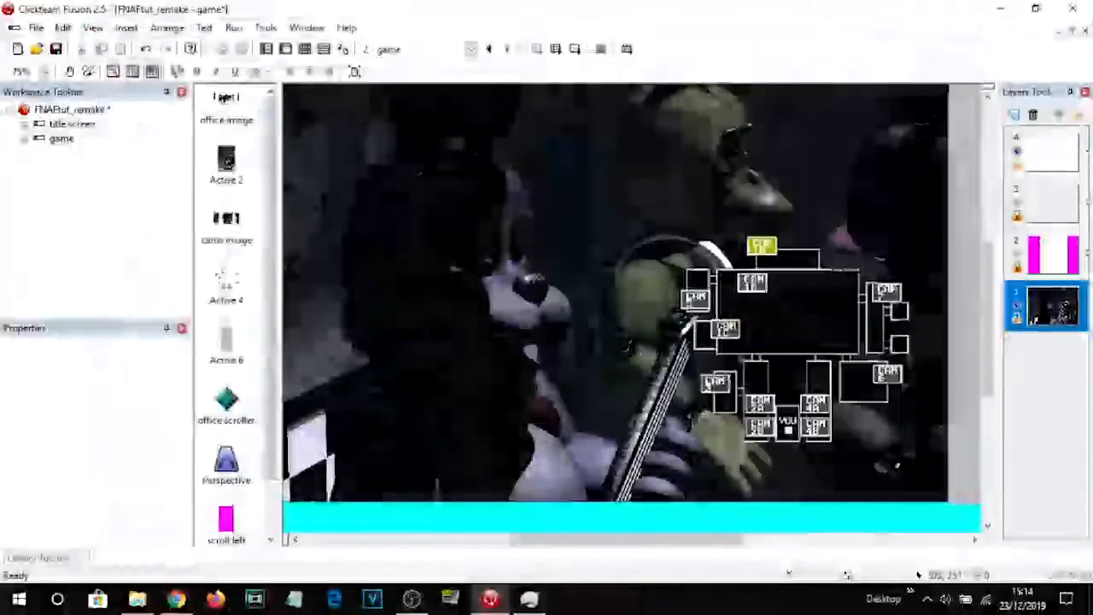
pyautogui.click(486, 301)
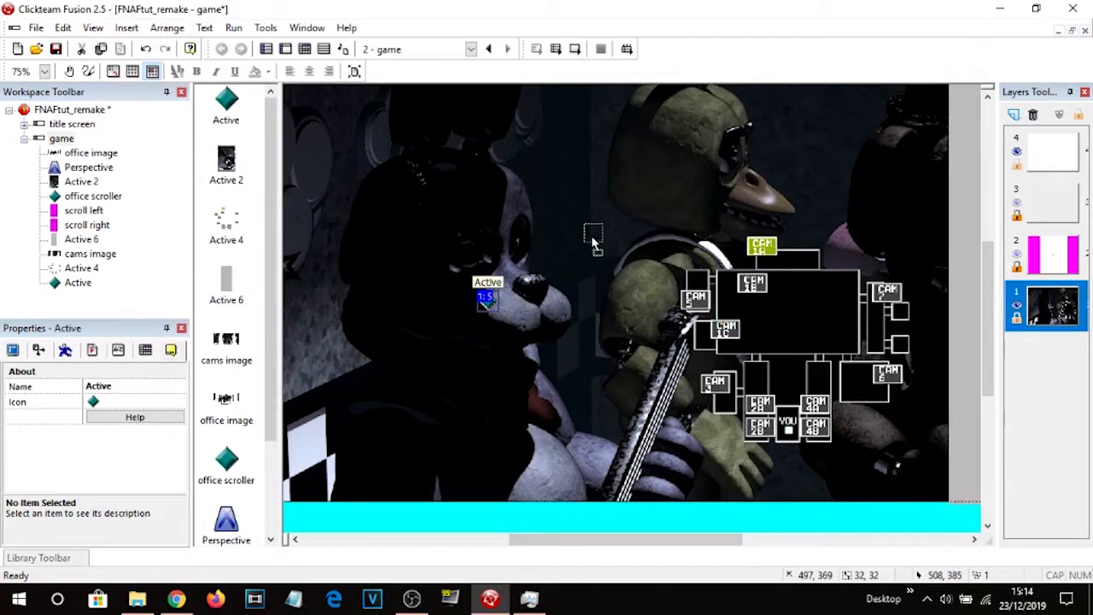
pyautogui.click(594, 268)
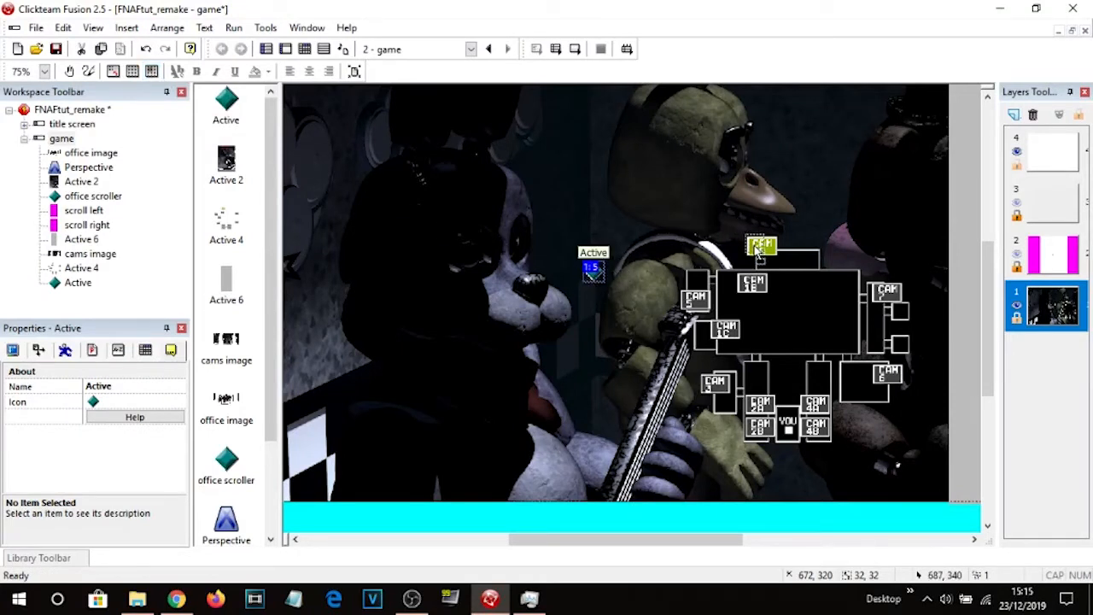
pyautogui.moveTo(593, 271); pyautogui.dragTo(758, 246)
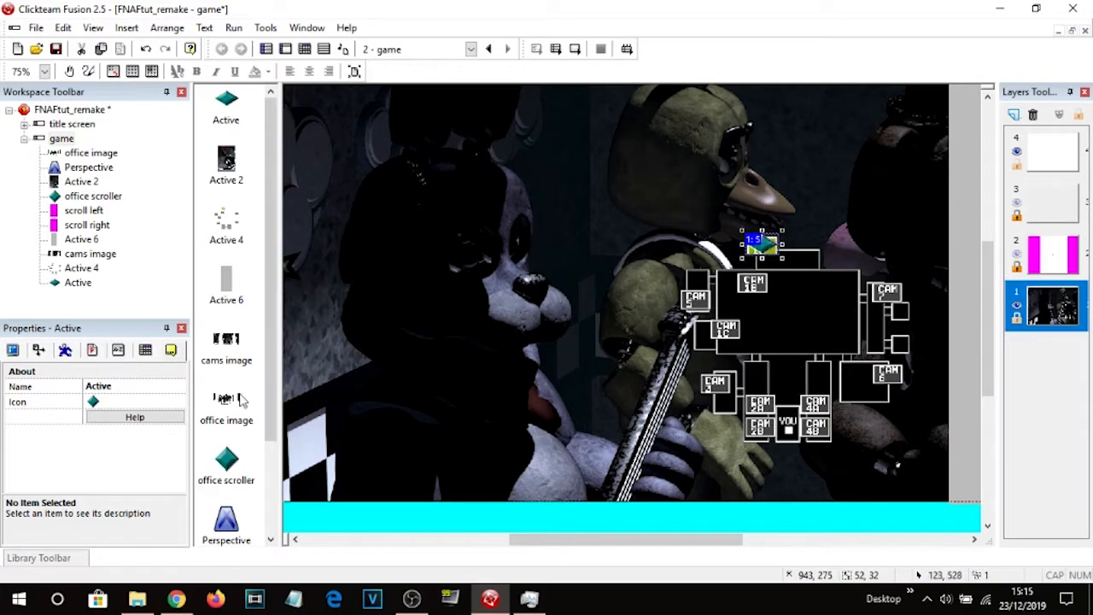
# Name the new Active object cam 1a.
pyautogui.click(109, 386)
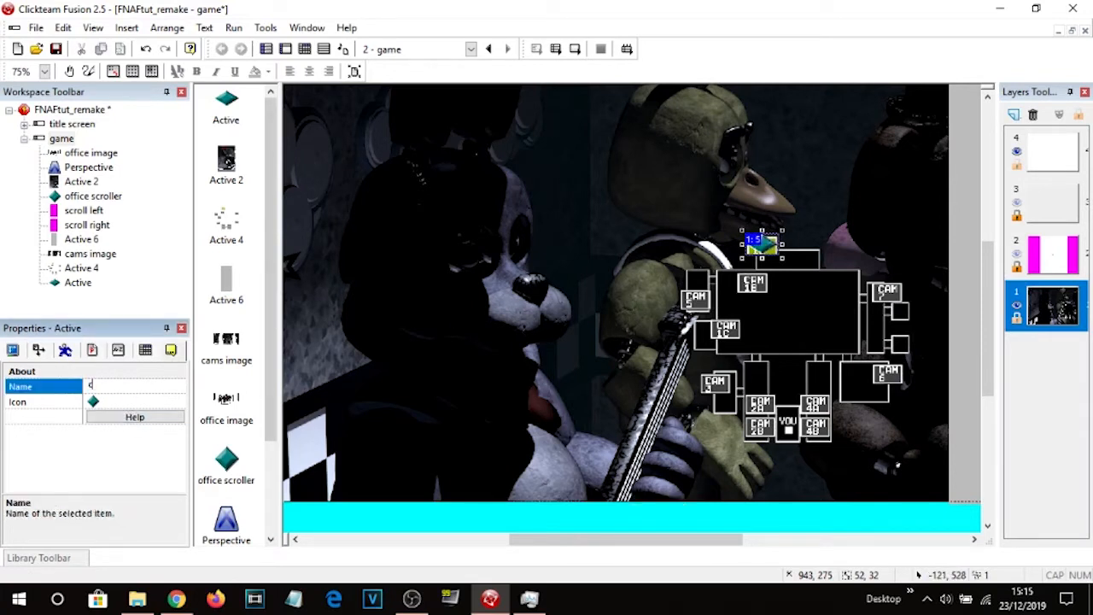
pyautogui.write('cam 1a')
pyautogui.press('Return')
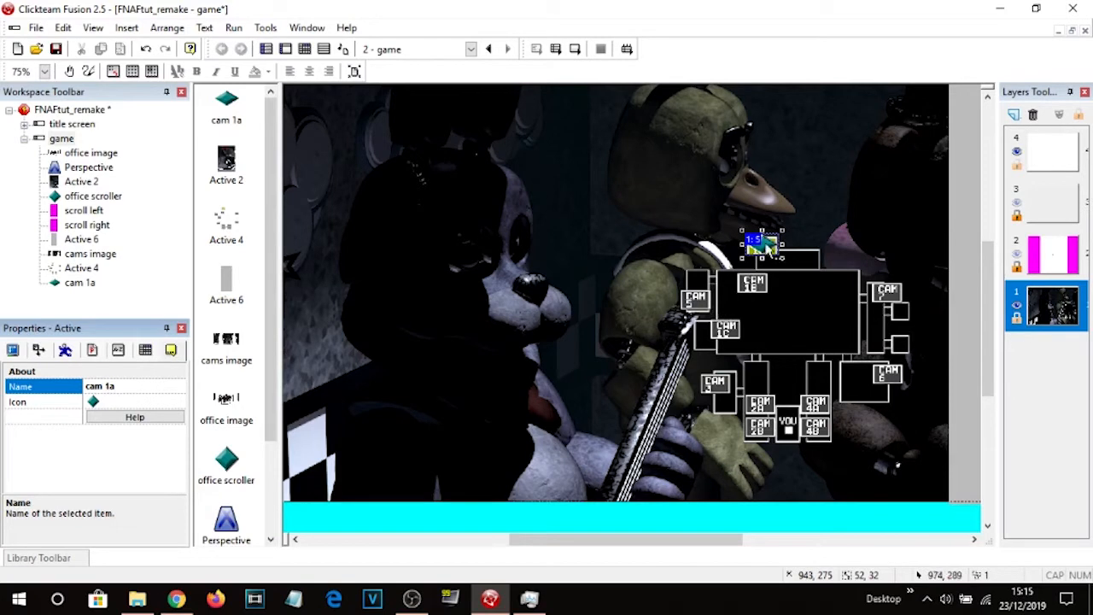
# Clear the cam 1a picture and fill it with solid red (FF0000).
pyautogui.doubleClick(768, 247)
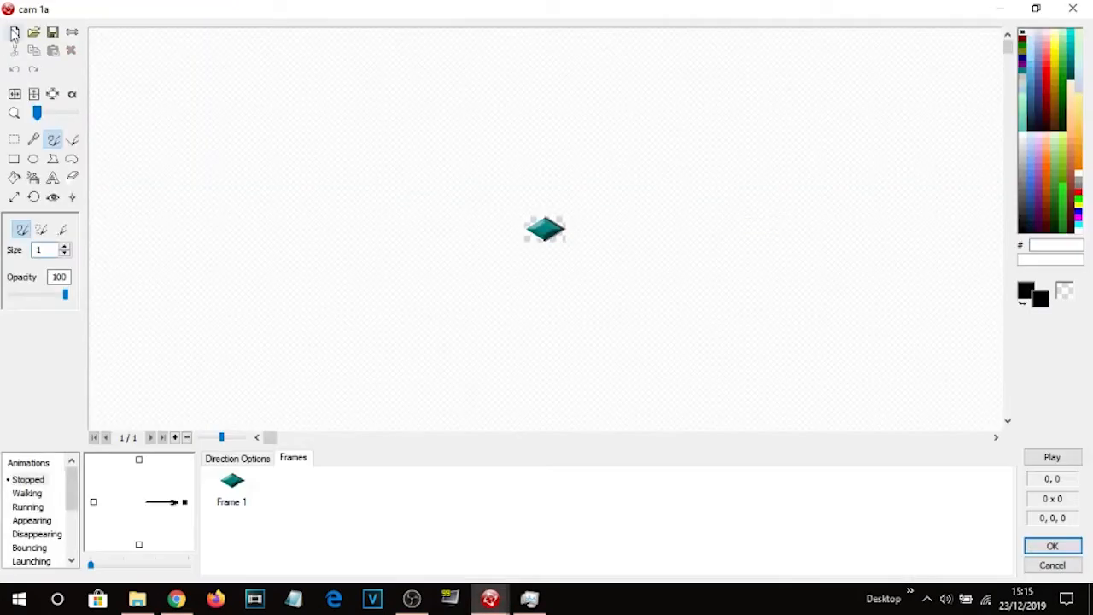
pyautogui.click(14, 31)
pyautogui.click(14, 177)
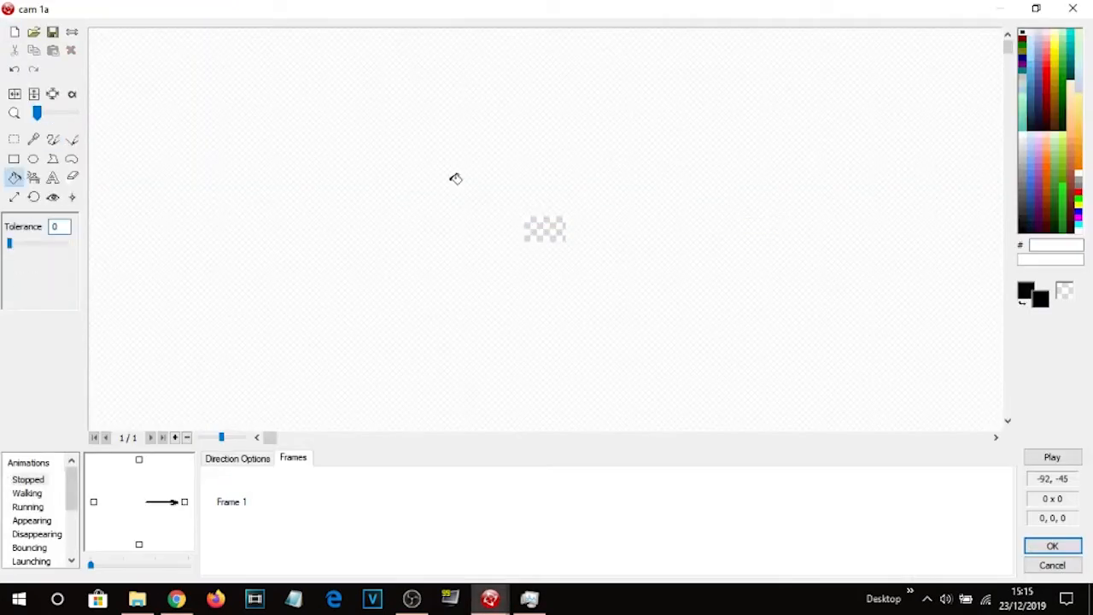
pyautogui.click(1079, 219)
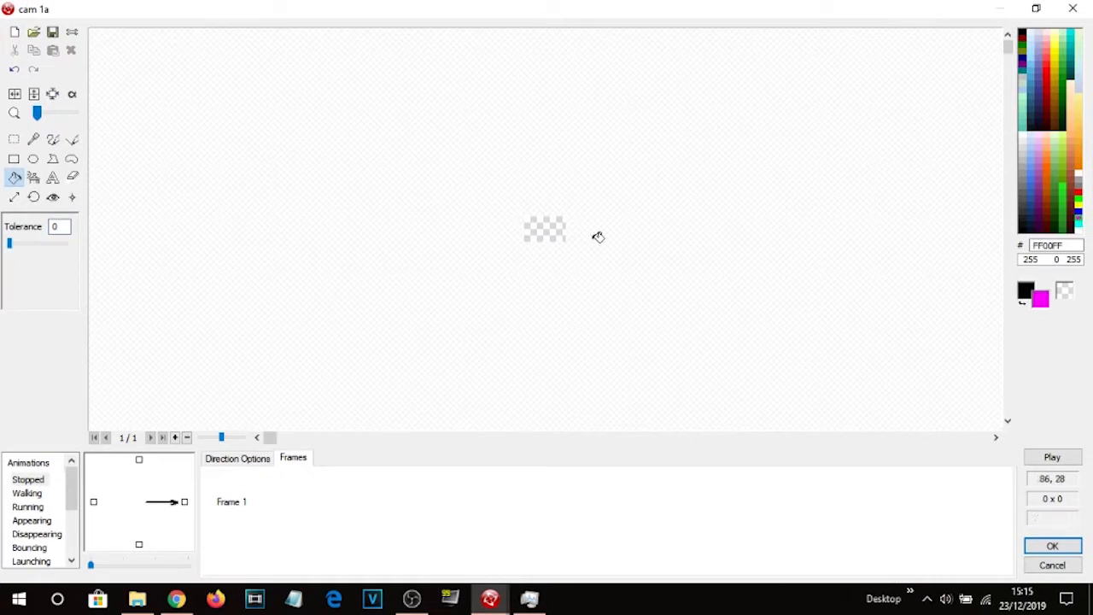
pyautogui.click(1079, 198)
pyautogui.click(544, 229)
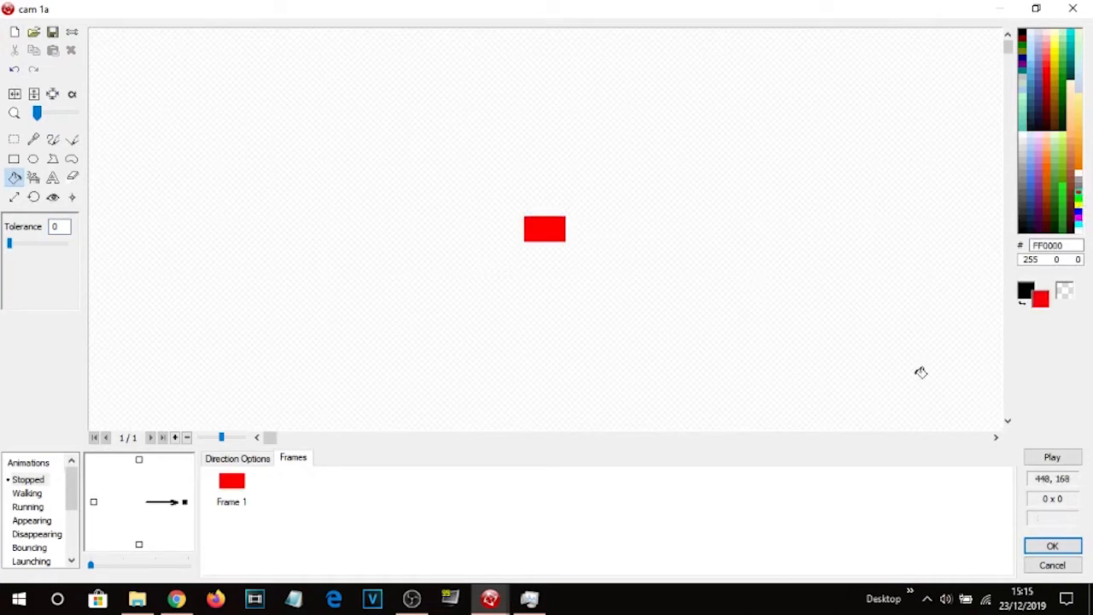
pyautogui.click(1052, 546)
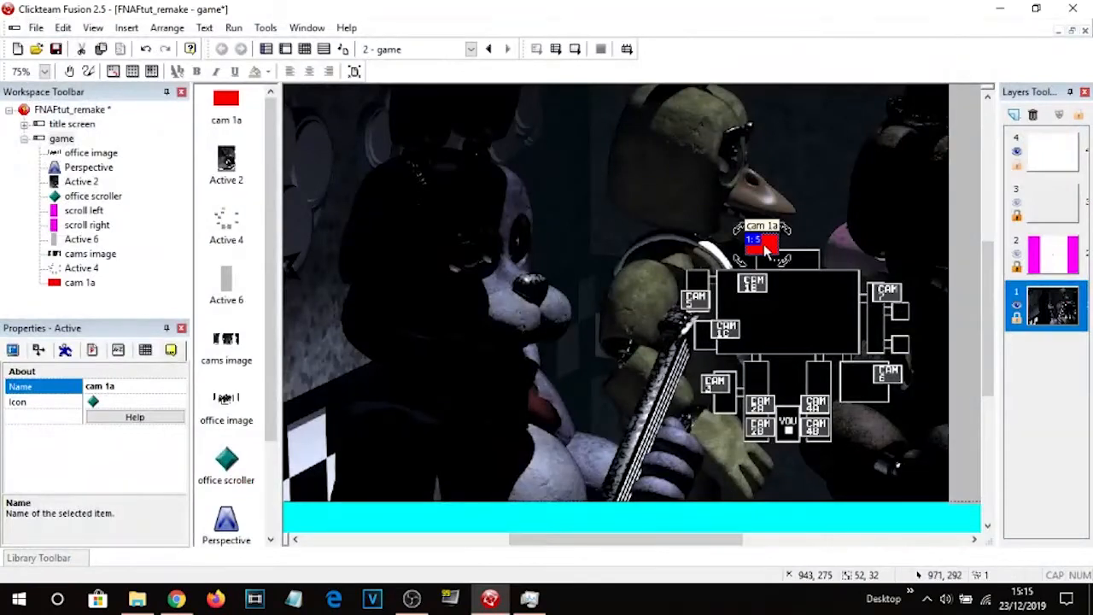
# Clone cam 1a with 2 rows and move the copy to the left of the camera map.
pyautogui.rightClick(766, 248)
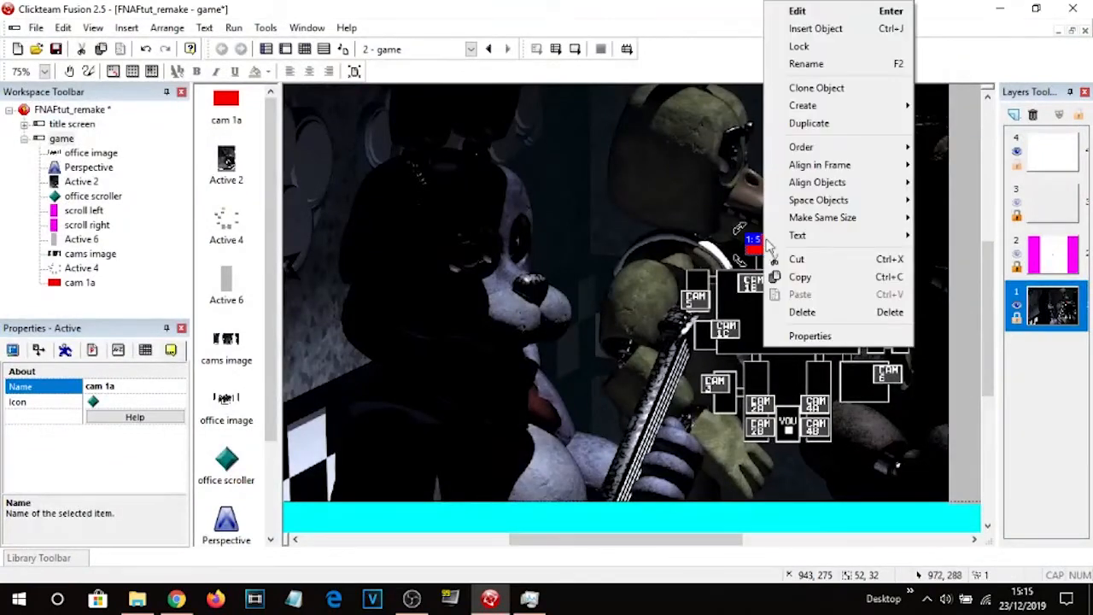
pyautogui.click(799, 85)
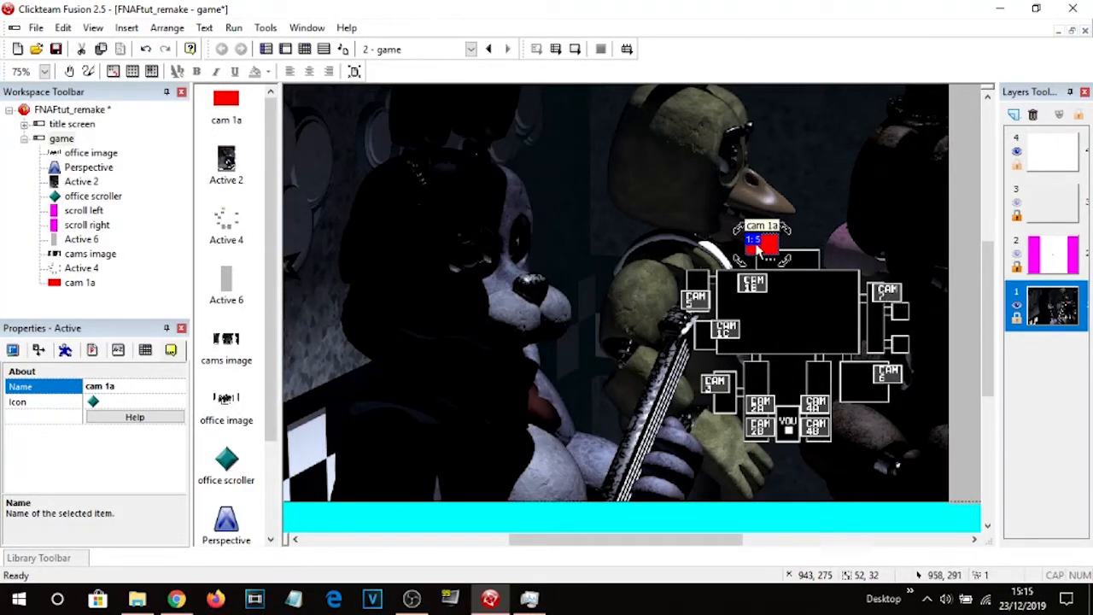
pyautogui.rightClick(750, 239)
pyautogui.click(794, 88)
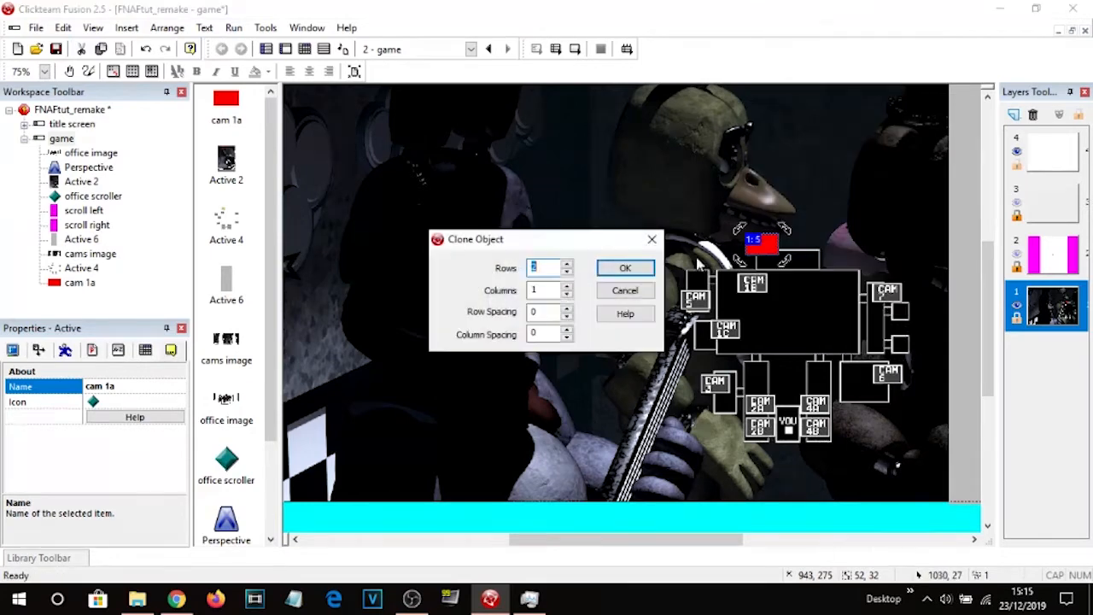
pyautogui.click(626, 267)
pyautogui.moveTo(769, 266); pyautogui.dragTo(548, 232)
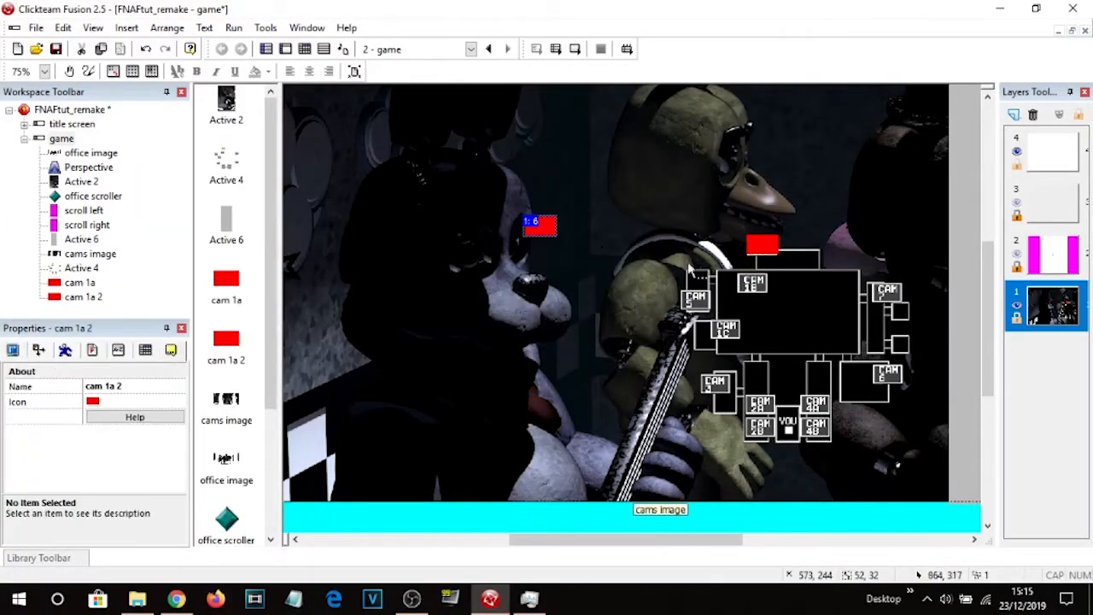
# Clone cam 1a twice more, moving each new copy to a separate spot left of the camera map.
pyautogui.rightClick(538, 229)
pyautogui.click(603, 317)
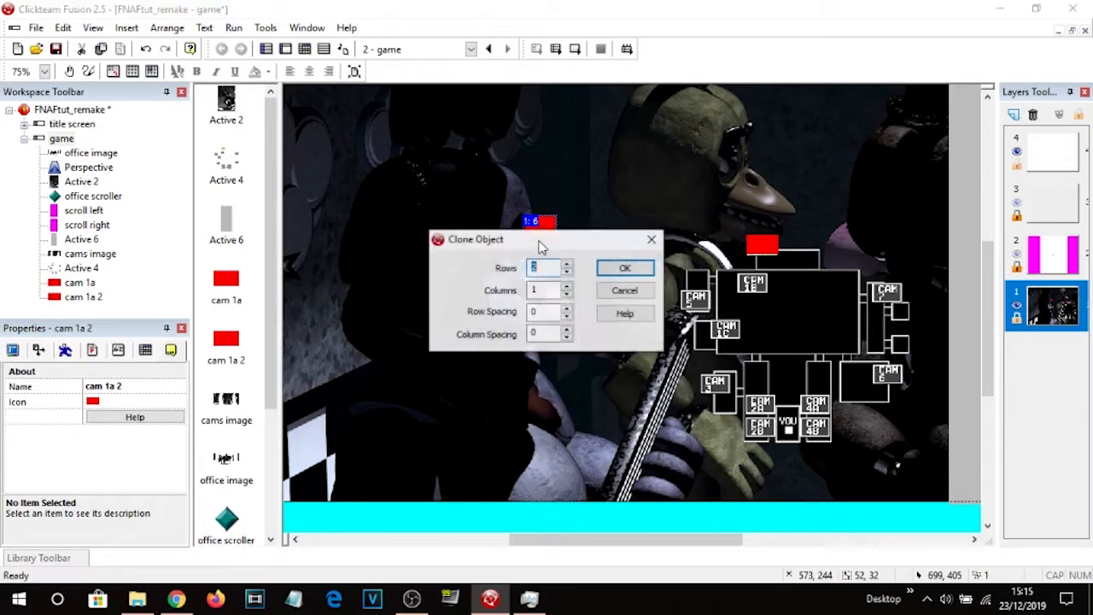
pyautogui.press('Return')
pyautogui.moveTo(543, 255); pyautogui.dragTo(482, 280)
pyautogui.rightClick(483, 280)
pyautogui.click(535, 88)
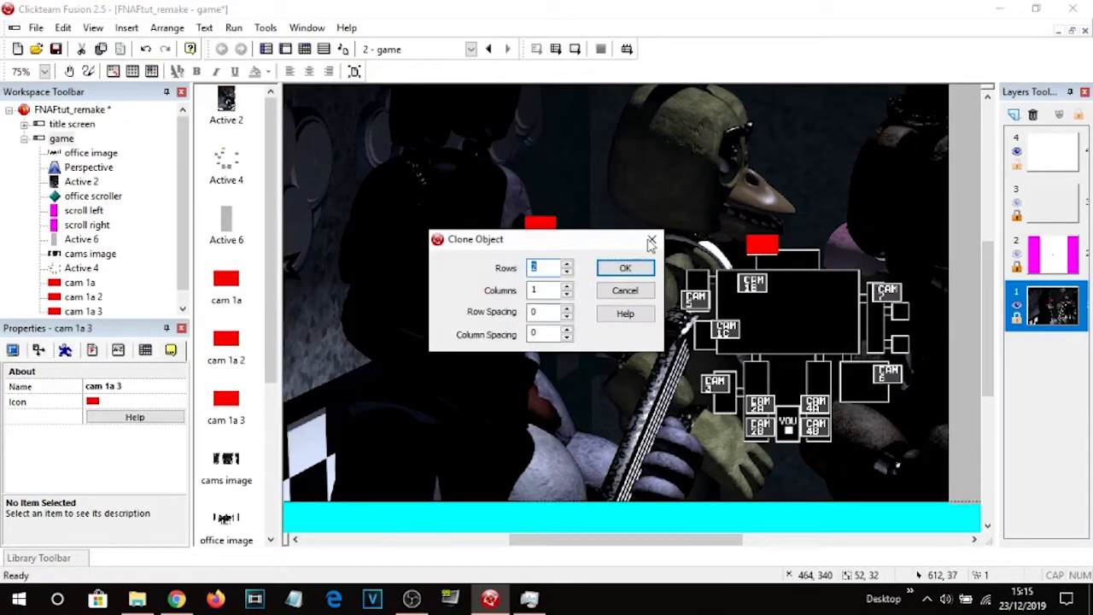
pyautogui.click(625, 266)
pyautogui.moveTo(485, 303); pyautogui.dragTo(602, 276)
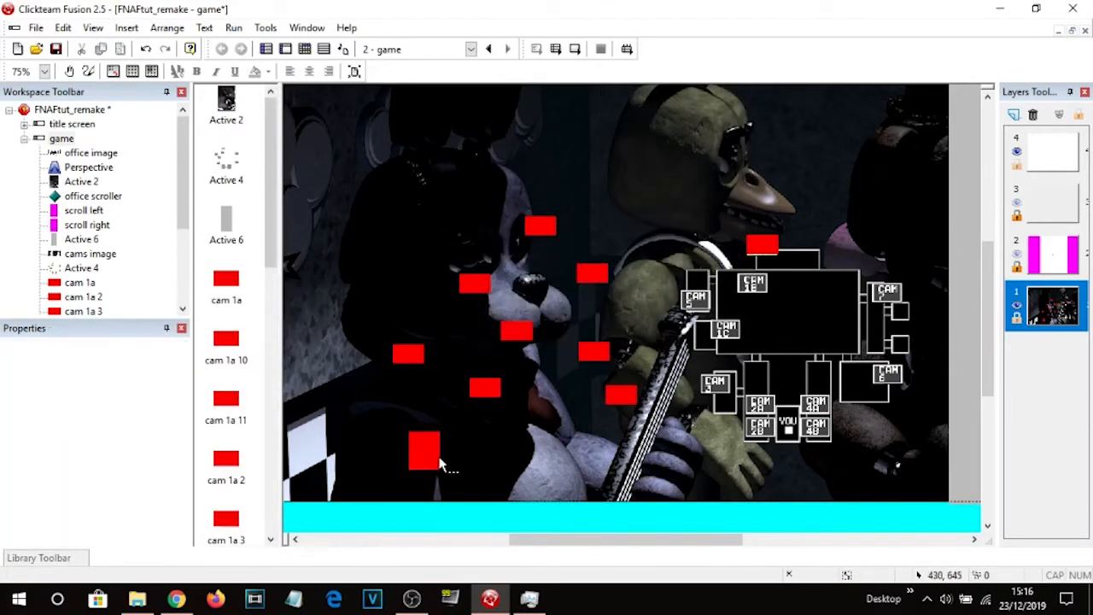
# Select the lowest cam 1a clone and try to drag it upward.
pyautogui.click(438, 462)
pyautogui.moveTo(443, 467); pyautogui.dragTo(465, 241)
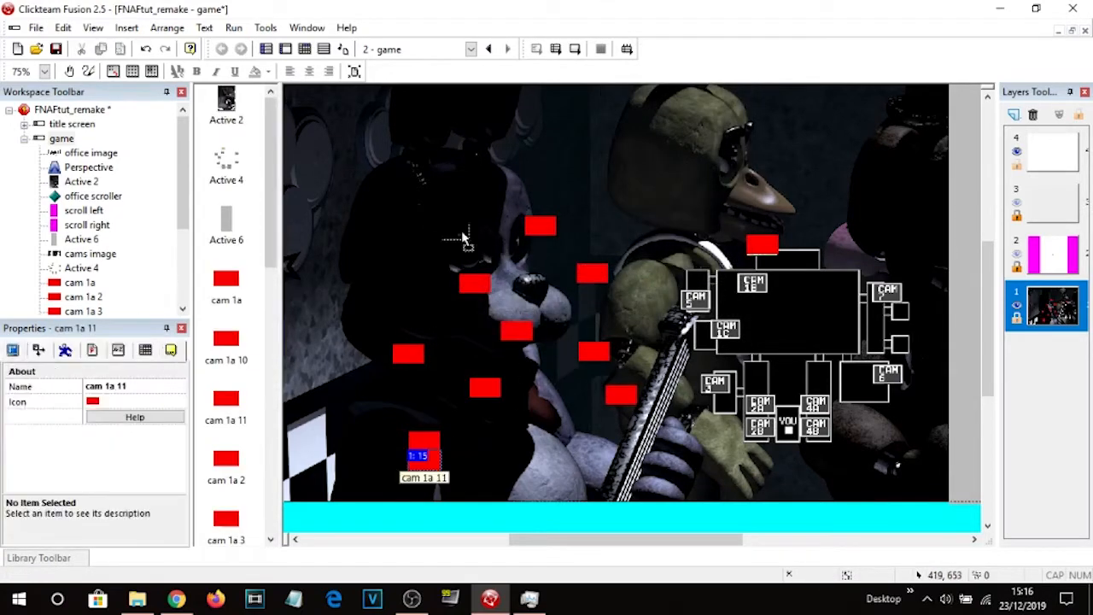
# Move the red button clones onto the camera labels of the map, one over each camera such as CAM 1B, 5, 1C and 7.
pyautogui.click(762, 244)
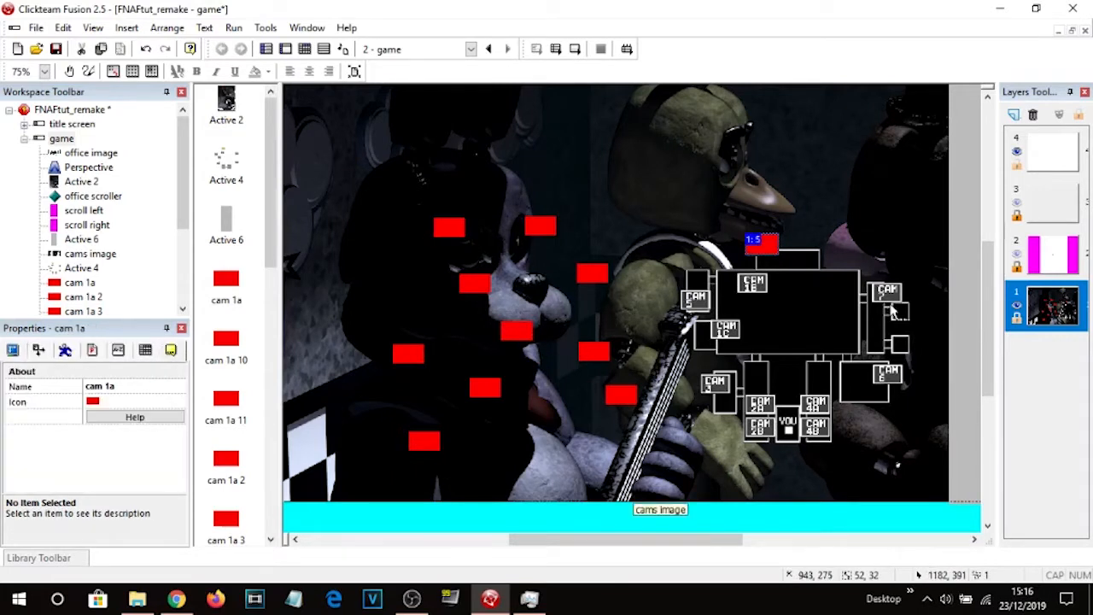
pyautogui.click(758, 510)
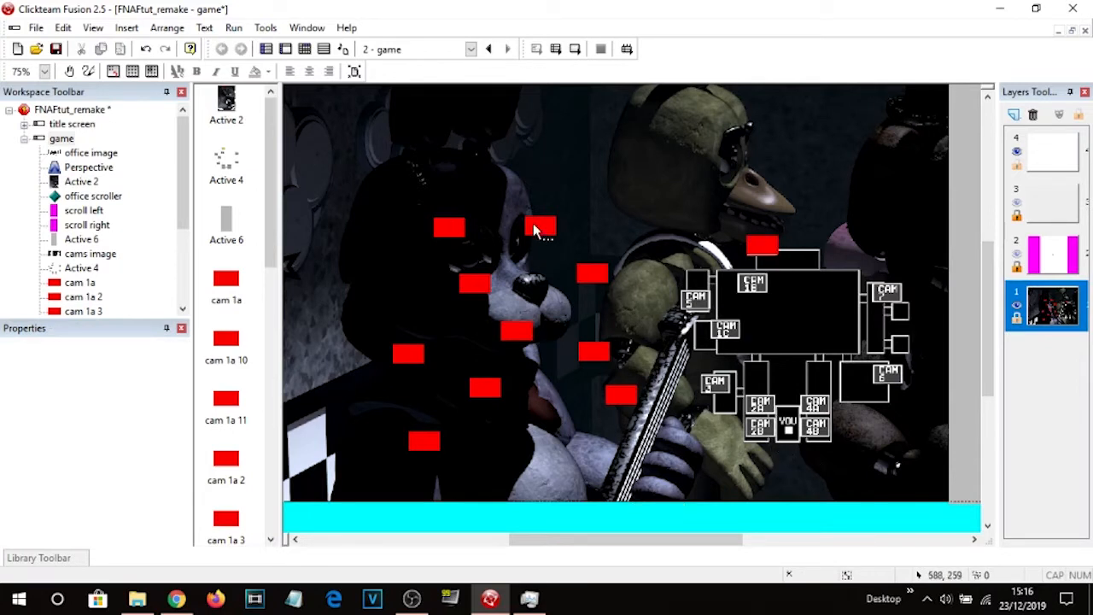
pyautogui.click(542, 227)
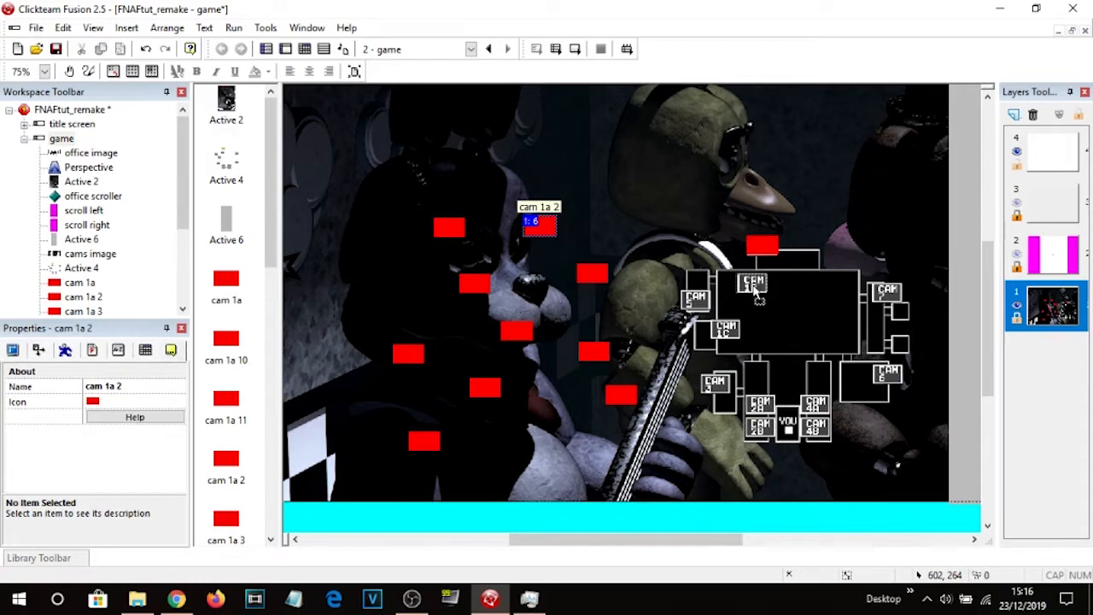
pyautogui.moveTo(757, 292); pyautogui.dragTo(755, 287)
pyautogui.moveTo(448, 227); pyautogui.dragTo(697, 302)
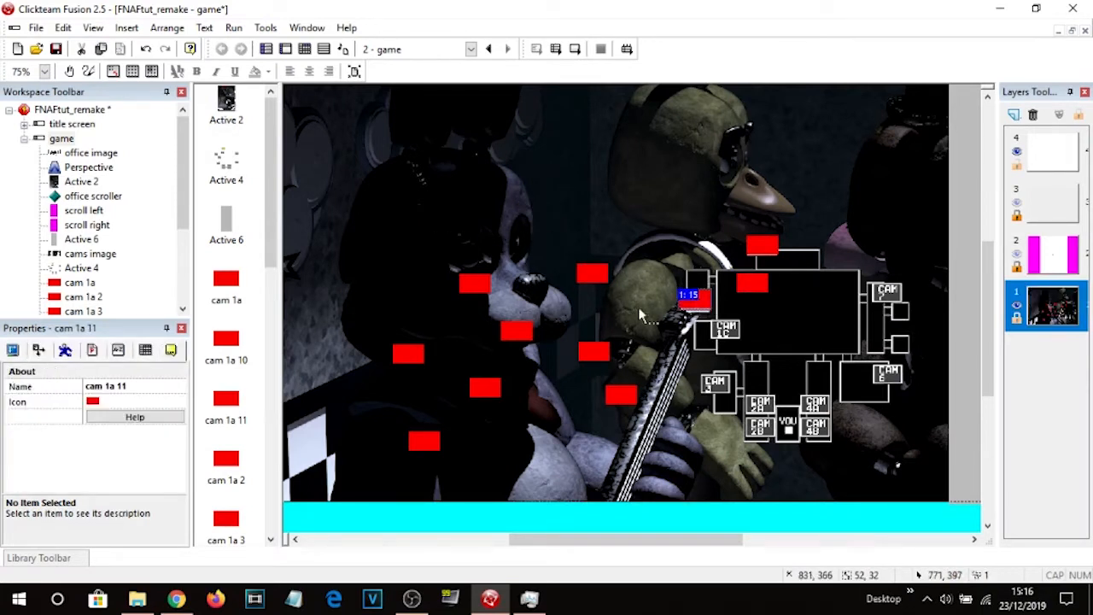
pyautogui.moveTo(592, 272); pyautogui.dragTo(725, 330)
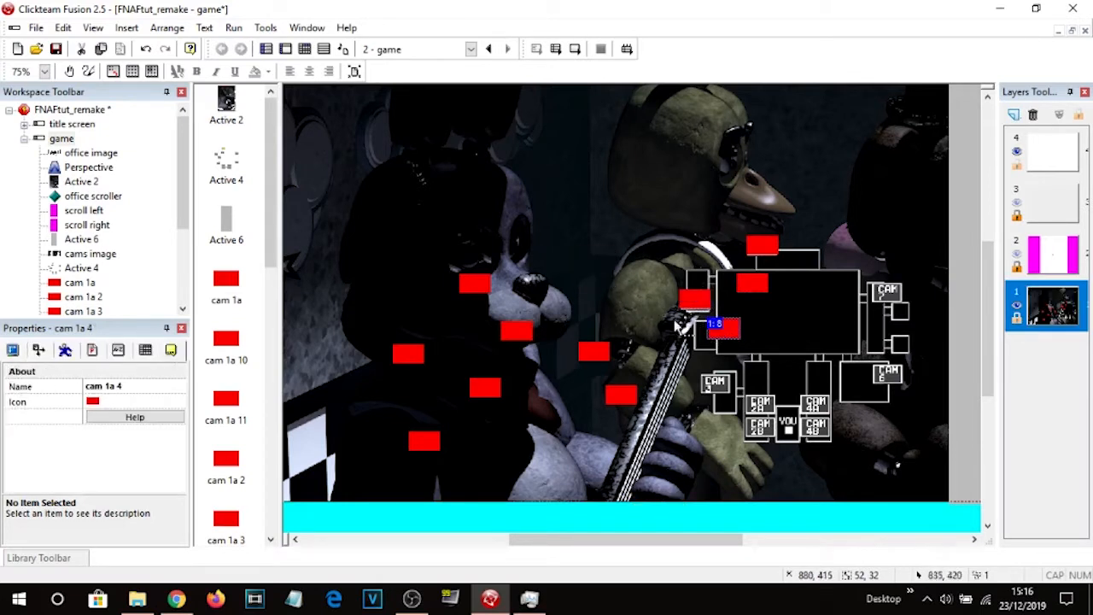
pyautogui.moveTo(474, 282); pyautogui.dragTo(715, 383)
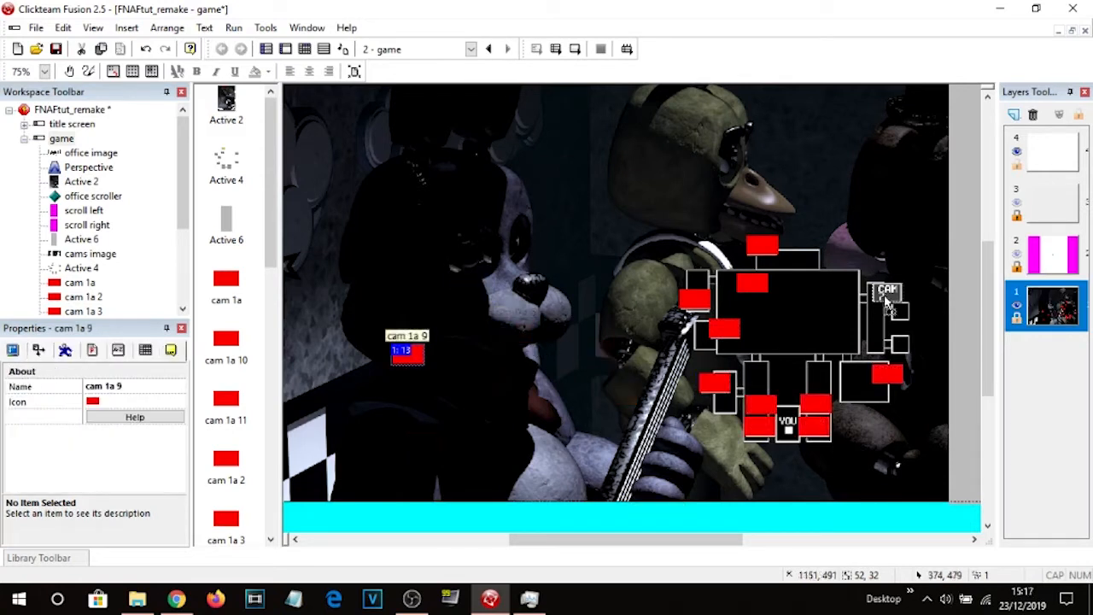
pyautogui.moveTo(886, 303); pyautogui.dragTo(886, 295)
# Rename the button sitting over CAM 1B to cam 1b.
pyautogui.click(751, 282)
pyautogui.click(114, 386)
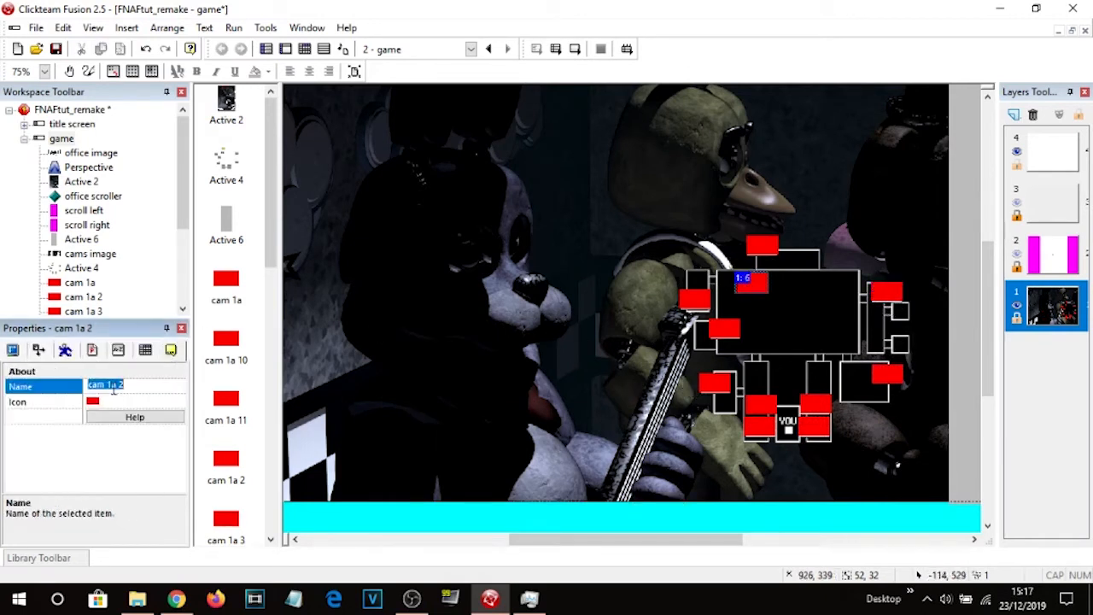
pyautogui.write('cam')
pyautogui.press('Return')
# Rename the button sitting over CAM 5 to cam 5.
pyautogui.click(690, 301)
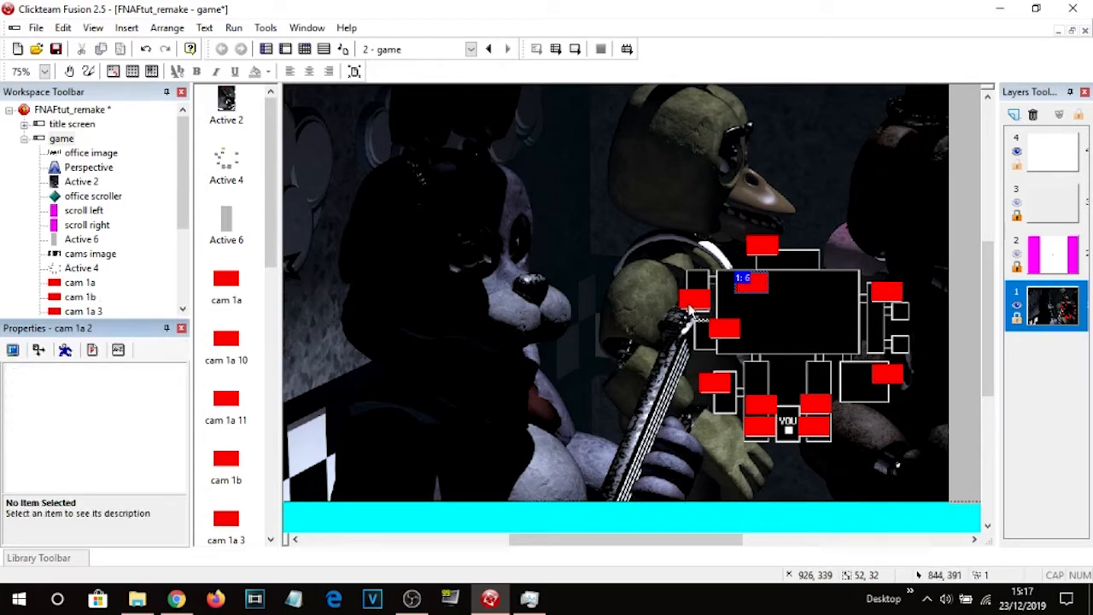
pyautogui.click(113, 386)
pyautogui.write('cam 5')
pyautogui.press('Return')
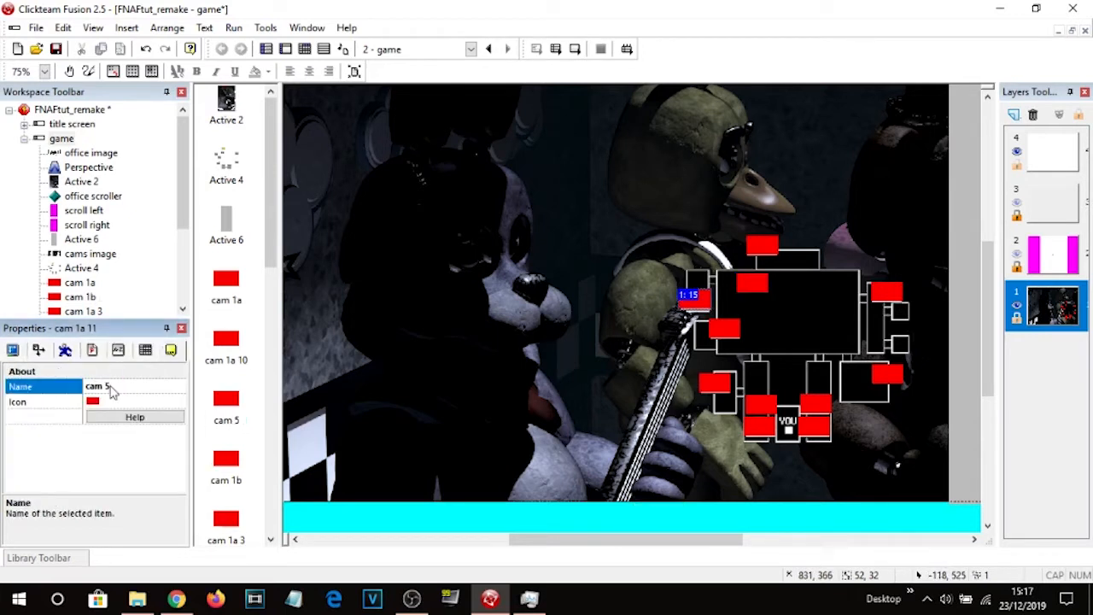
# Rename the remaining buttons after the cameras they cover, such as cam 1c, cam 3, cam 6 and cam 7.
pyautogui.click(731, 329)
pyautogui.click(119, 386)
pyautogui.write('ca')
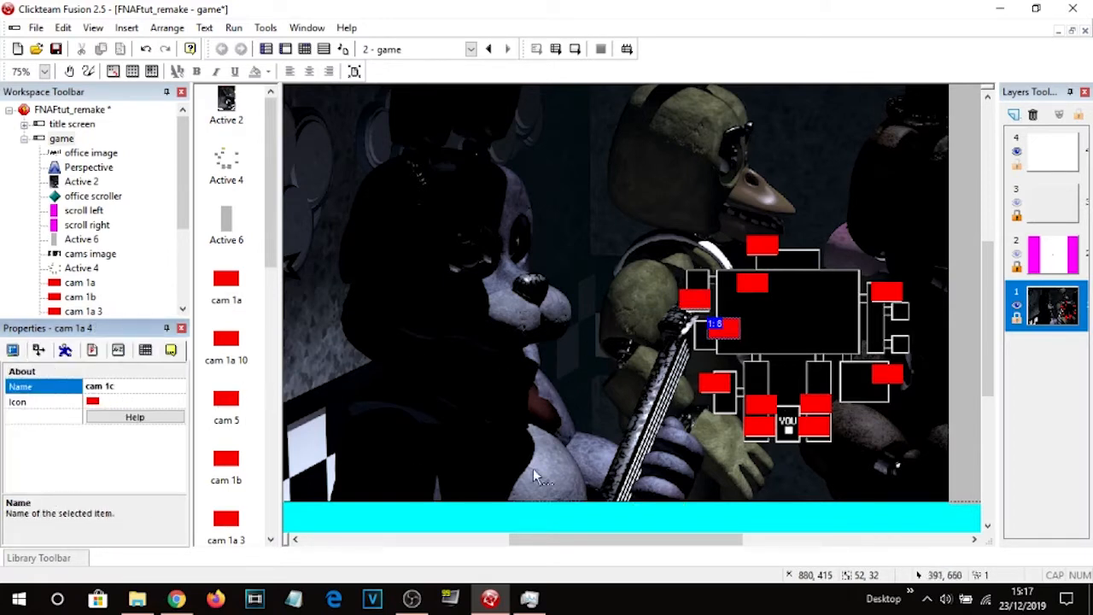
pyautogui.click(709, 384)
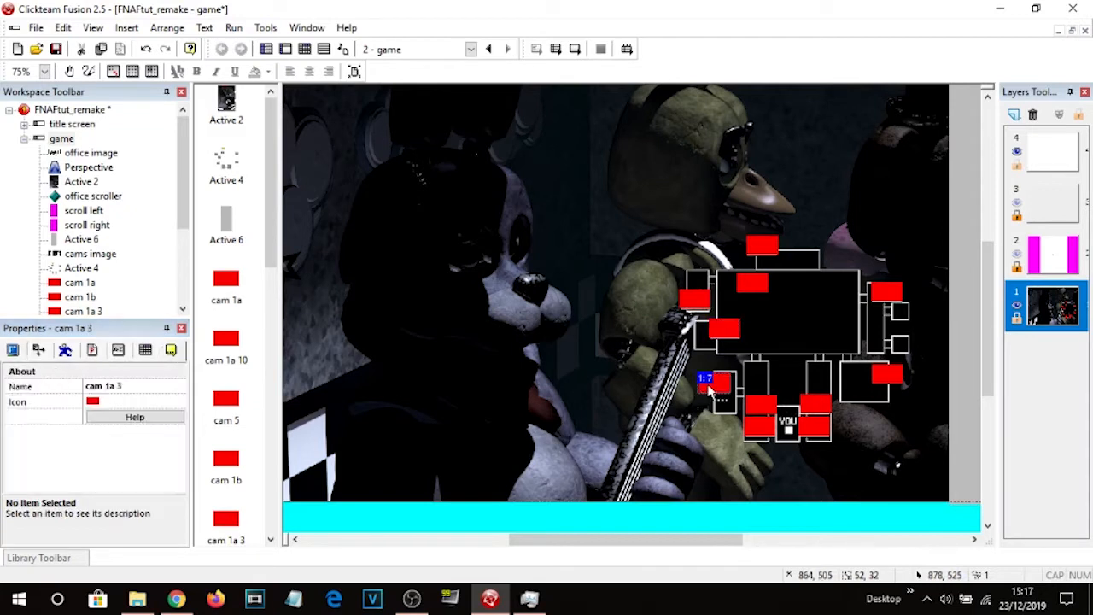
pyautogui.click(113, 386)
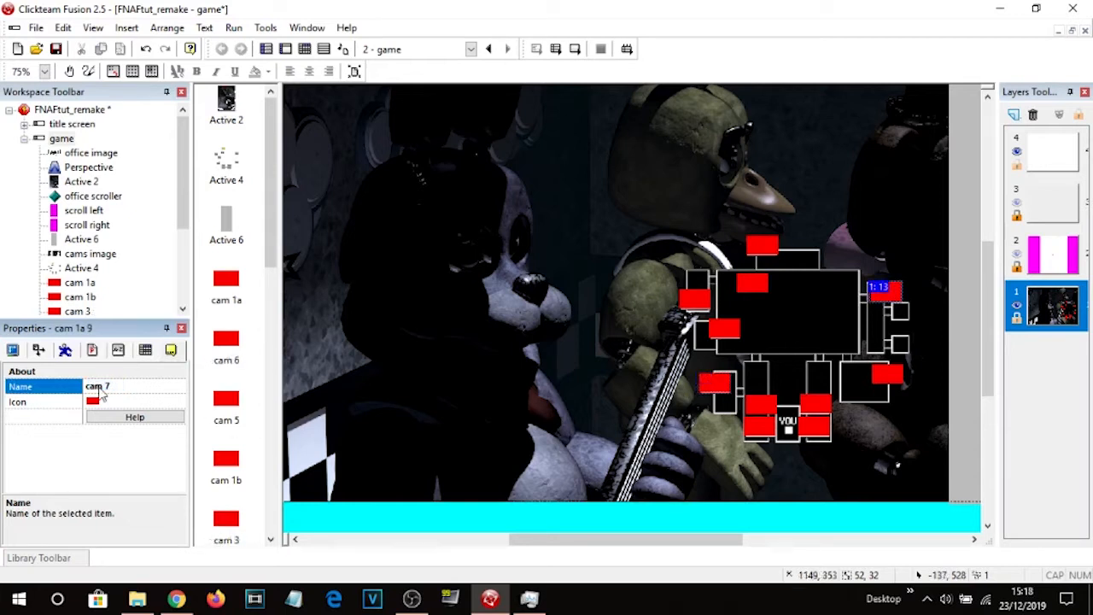
pyautogui.click(476, 528)
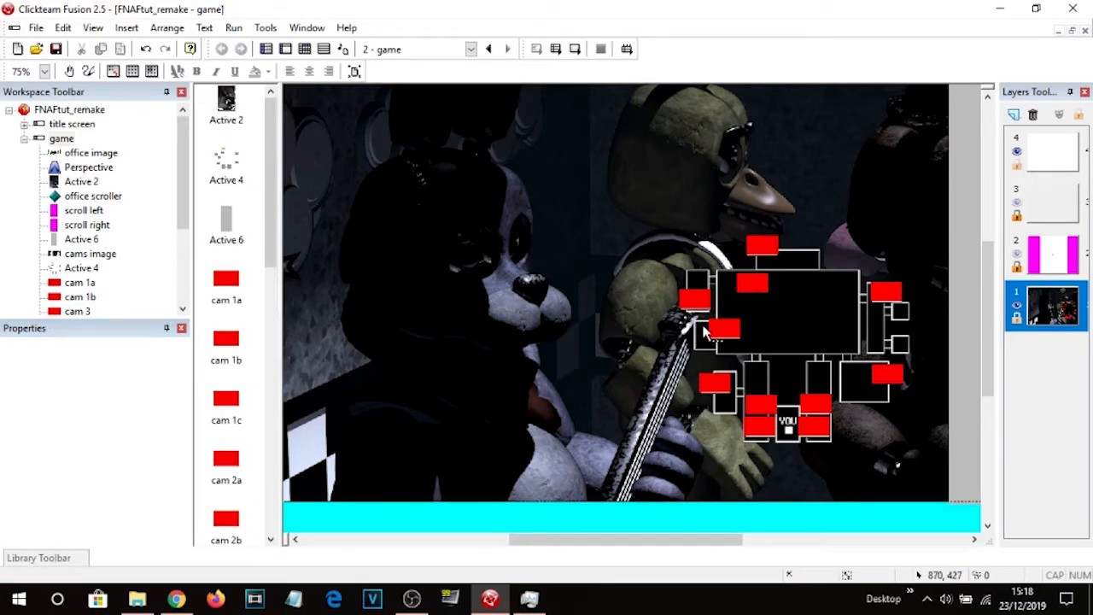
# Look through the Cams textures folder and the camera map object's animation list.
pyautogui.click(136, 599)
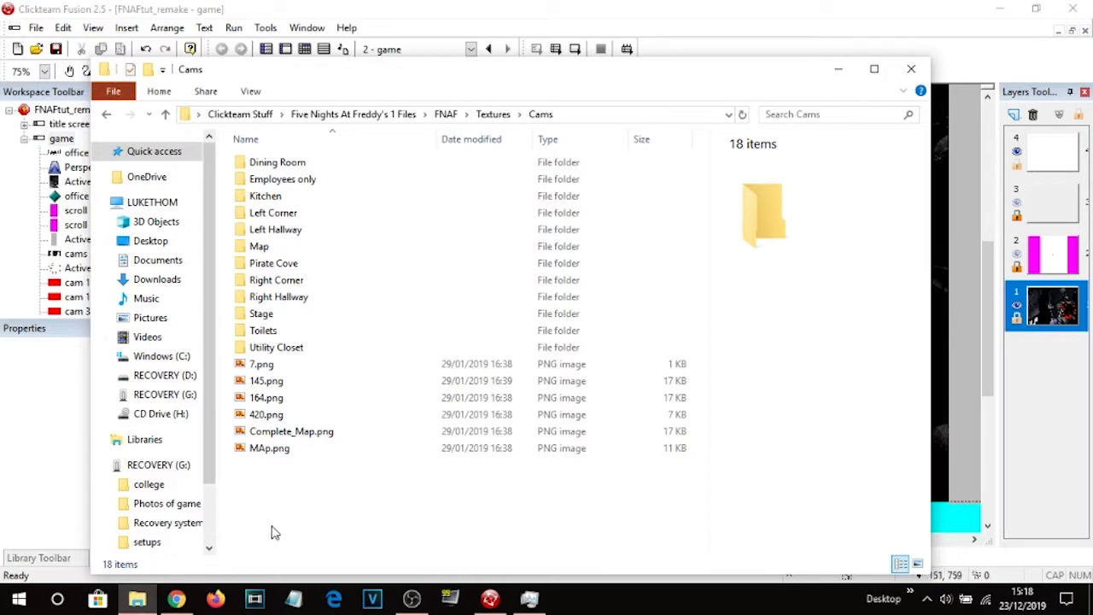
pyautogui.click(137, 598)
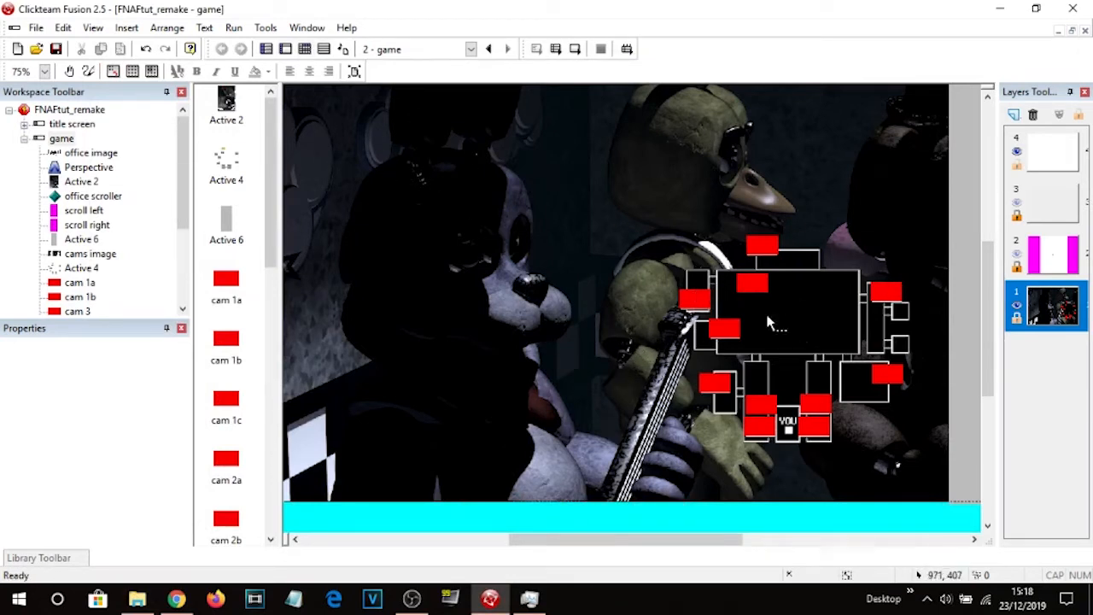
pyautogui.doubleClick(792, 326)
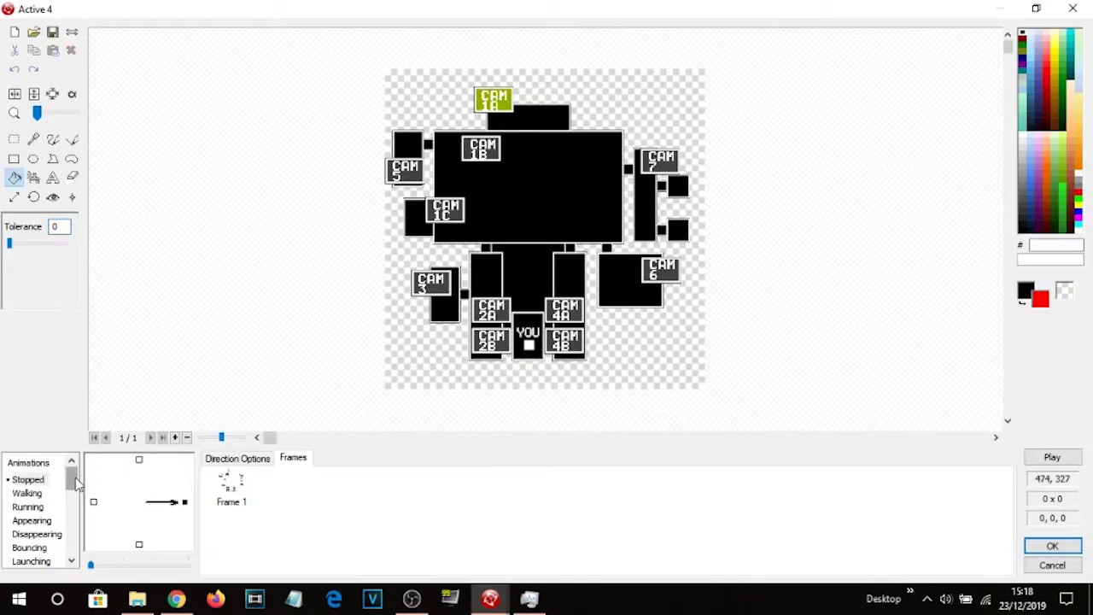
pyautogui.moveTo(75, 480); pyautogui.dragTo(76, 531)
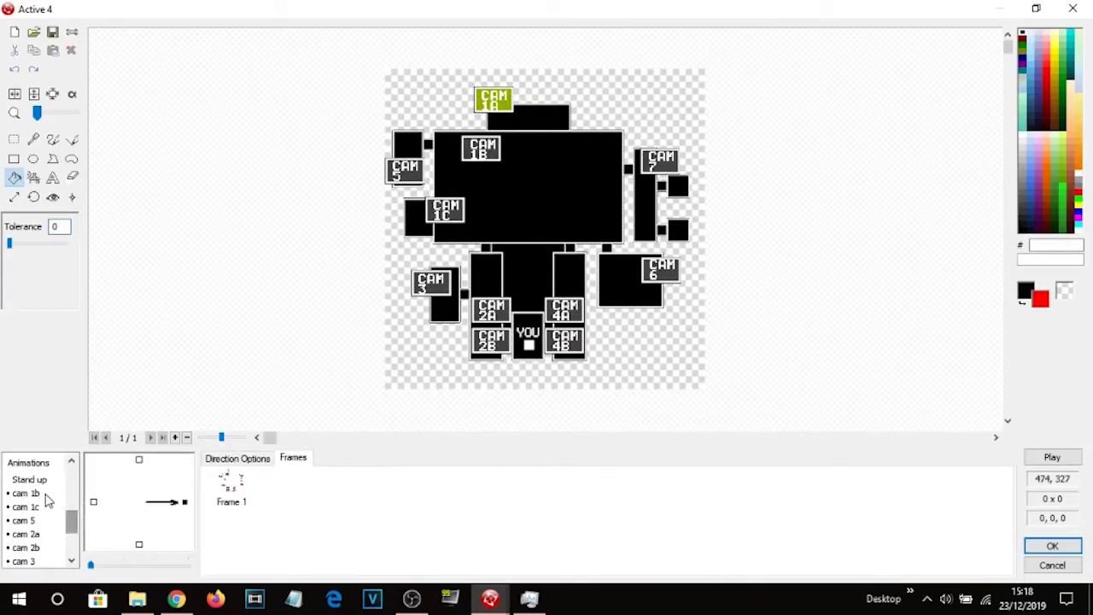
pyautogui.click(38, 493)
pyautogui.click(38, 506)
pyautogui.click(37, 521)
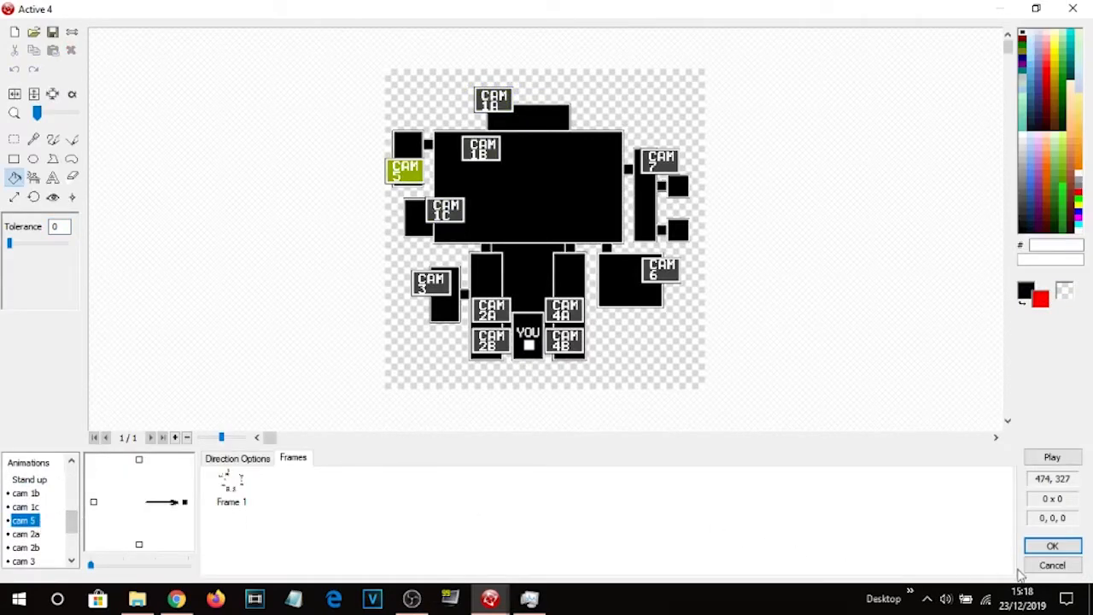
pyautogui.click(1035, 546)
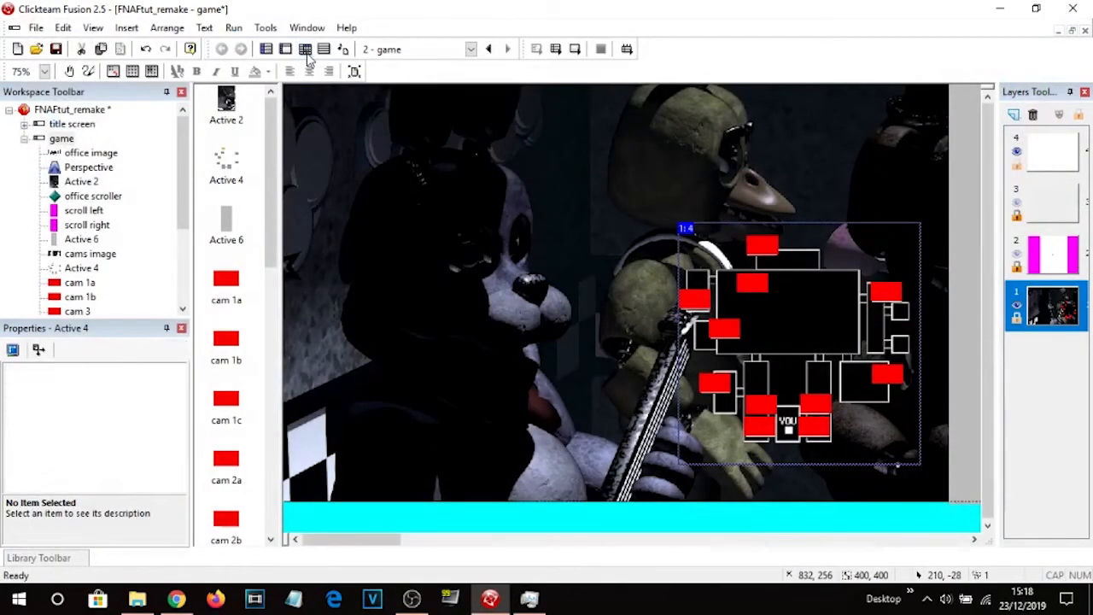
# In the event editor, add a new event with the condition that the user left-clicks once on cam 1a.
pyautogui.click(305, 49)
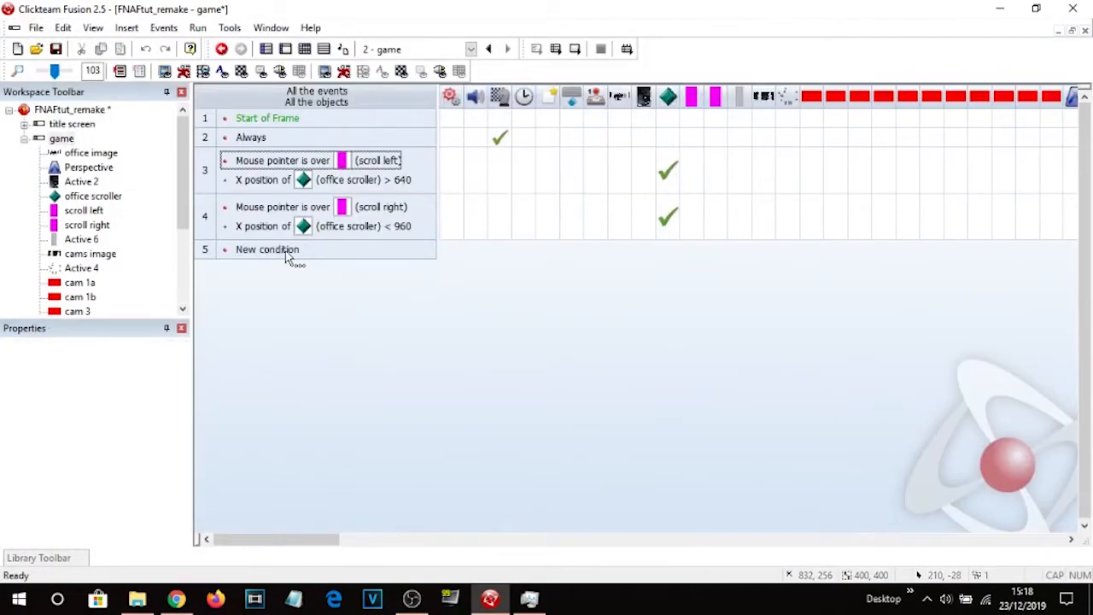
pyautogui.doubleClick(287, 253)
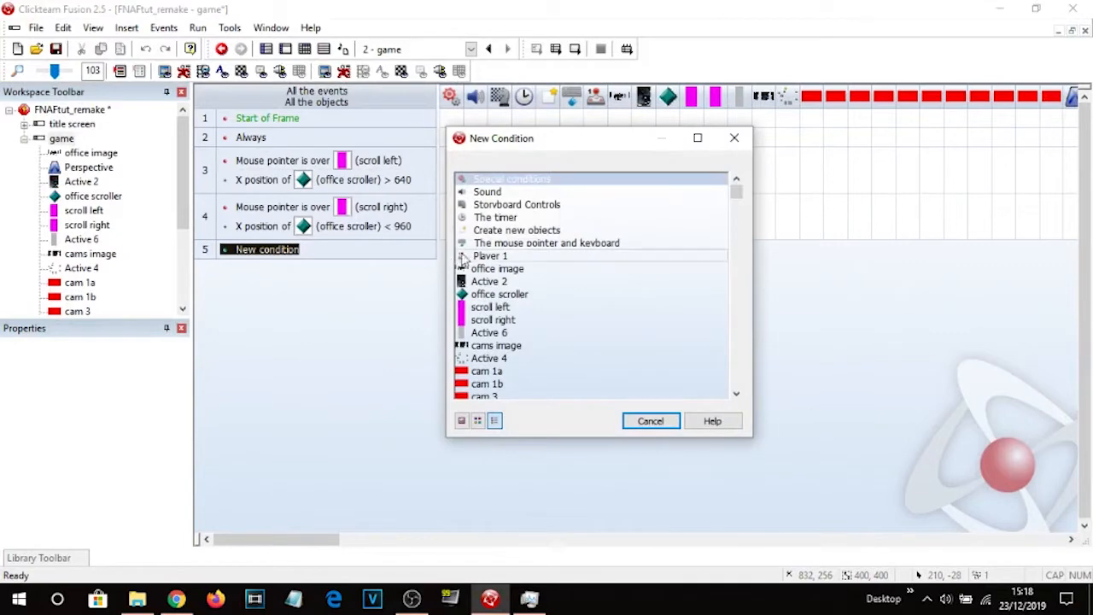
pyautogui.click(505, 243)
pyautogui.moveTo(574, 272)
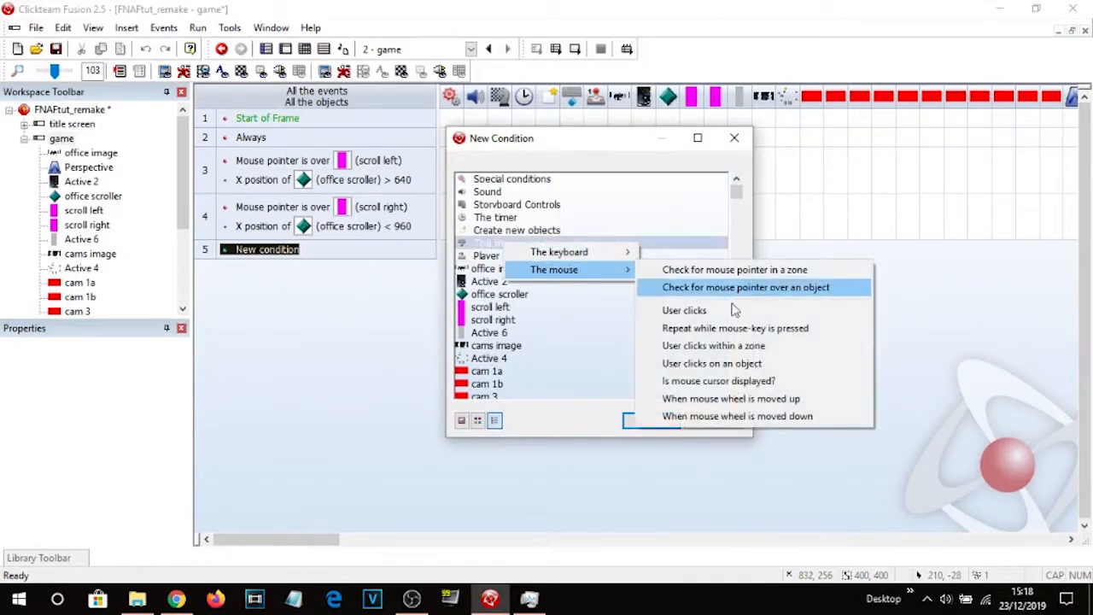
pyautogui.click(740, 362)
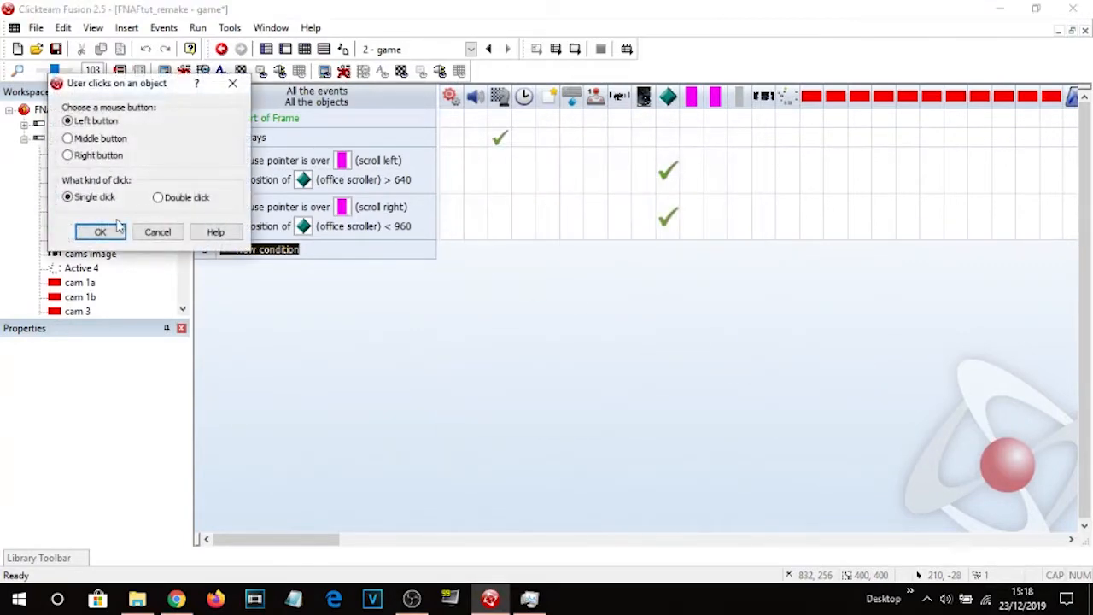
pyautogui.click(101, 231)
pyautogui.doubleClick(508, 282)
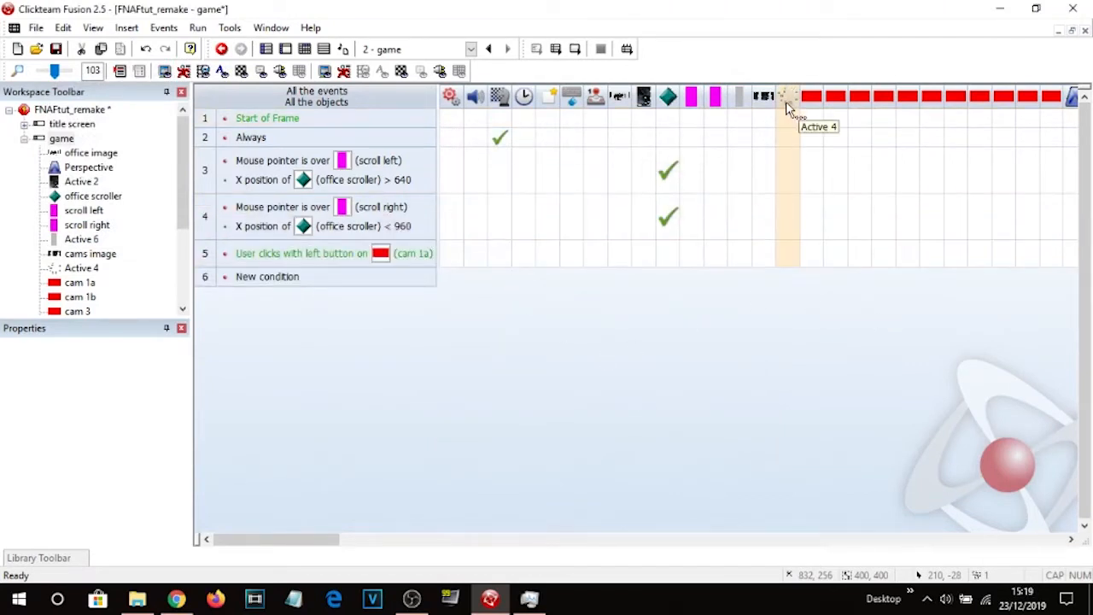
# Rename the map object Active 4 to camera map.
pyautogui.click(285, 48)
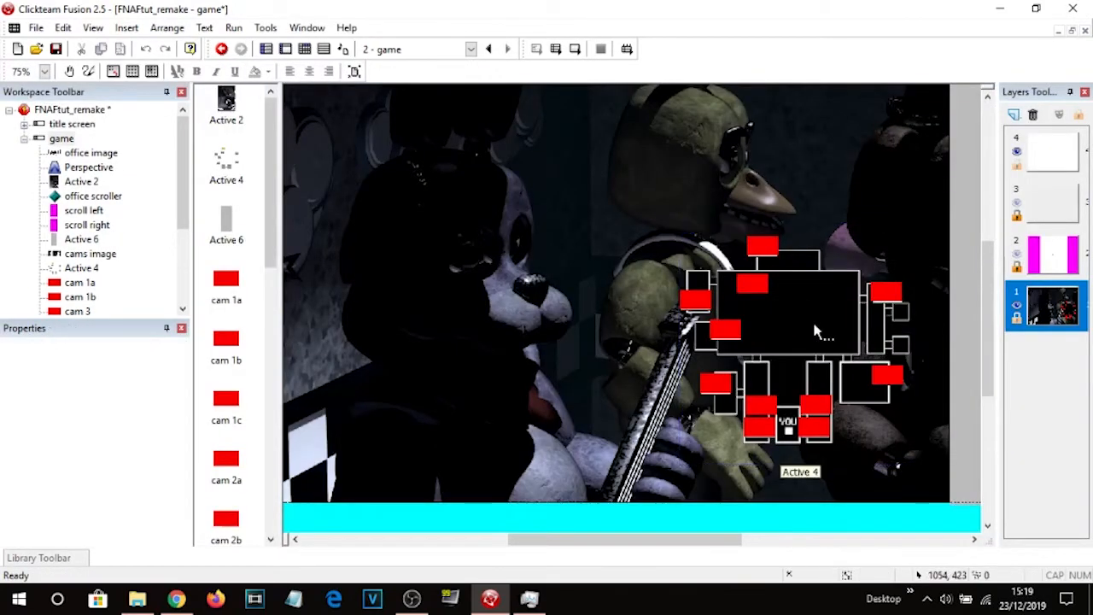
pyautogui.click(811, 333)
pyautogui.click(115, 384)
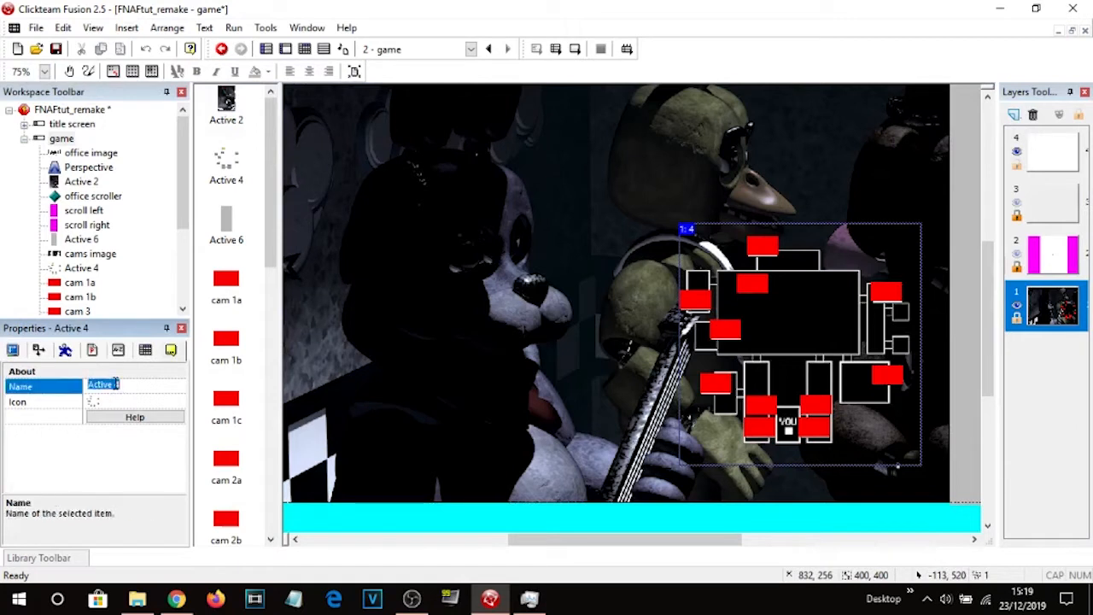
pyautogui.write('camera map')
pyautogui.press('Return')
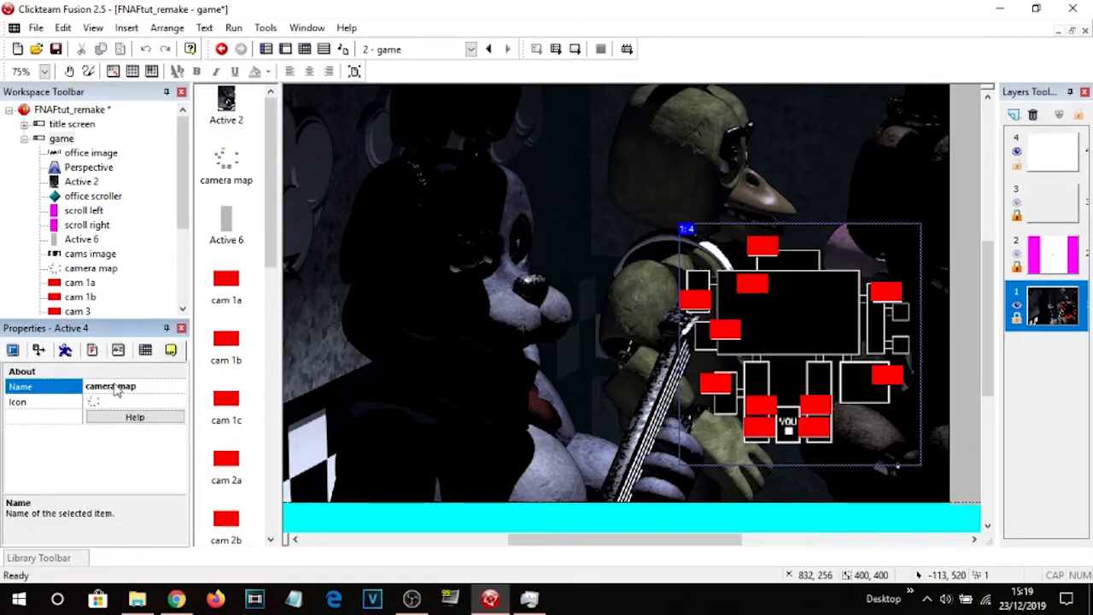
# Add an action to the cam 1a click event changing the camera map's animation sequence to Stopped.
pyautogui.click(304, 49)
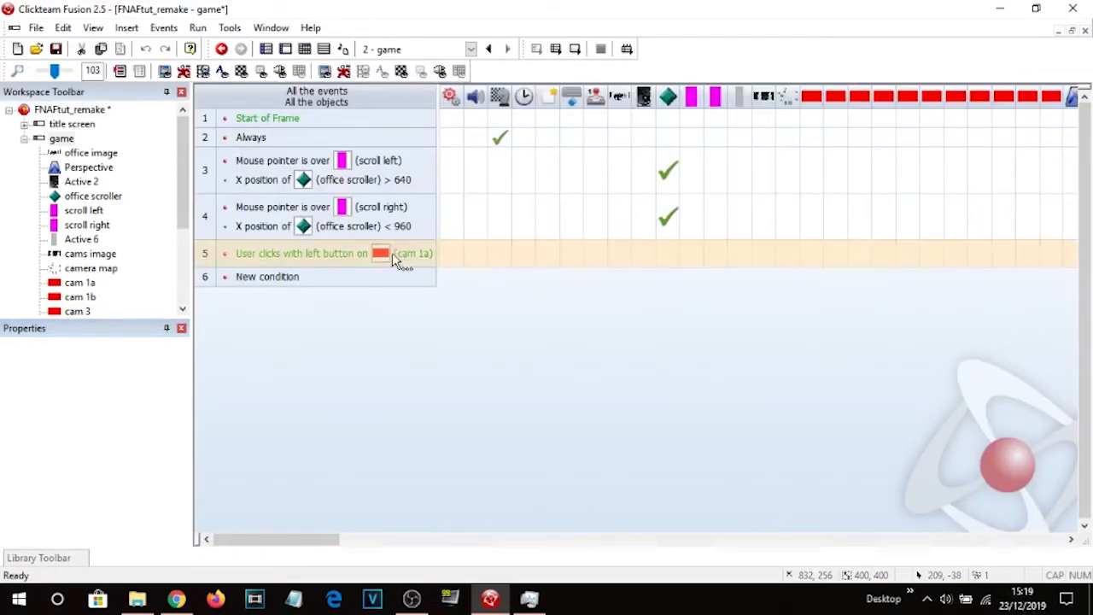
pyautogui.rightClick(788, 255)
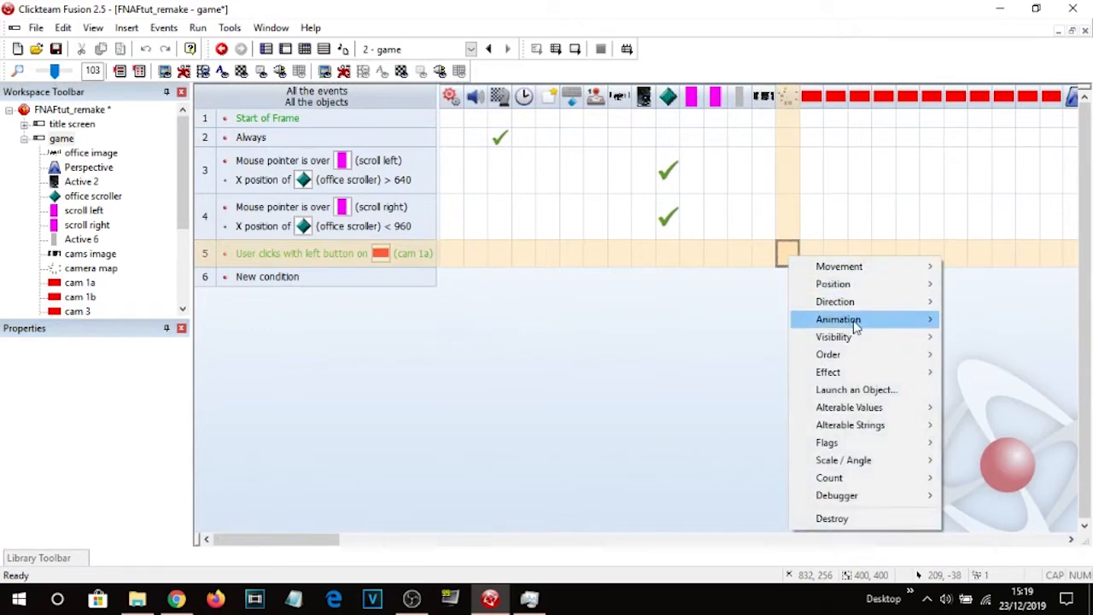
pyautogui.moveTo(856, 326)
pyautogui.moveTo(683, 359)
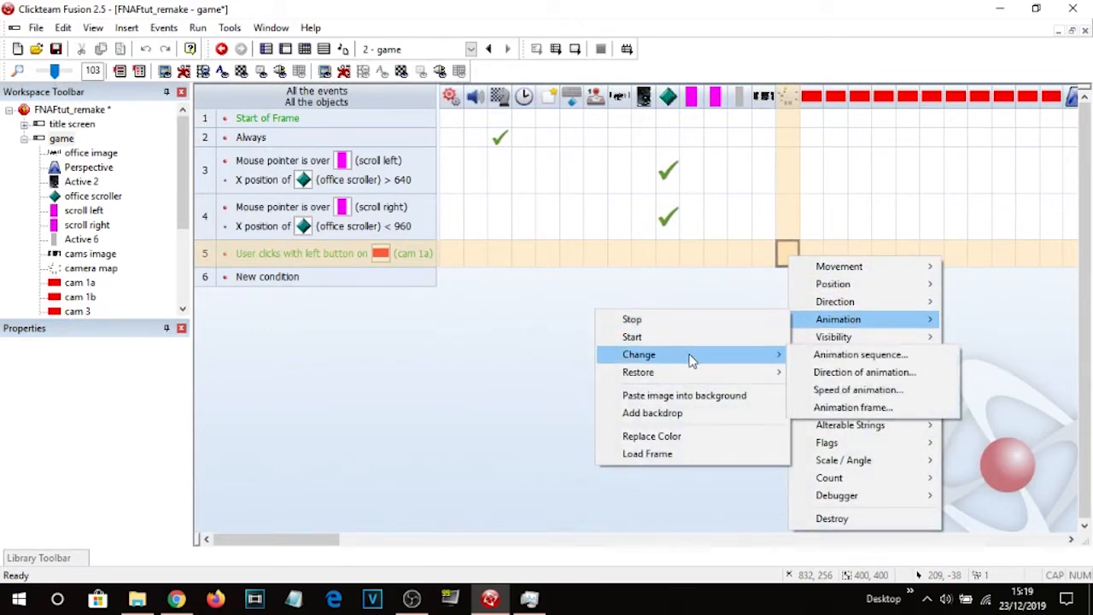
pyautogui.click(850, 357)
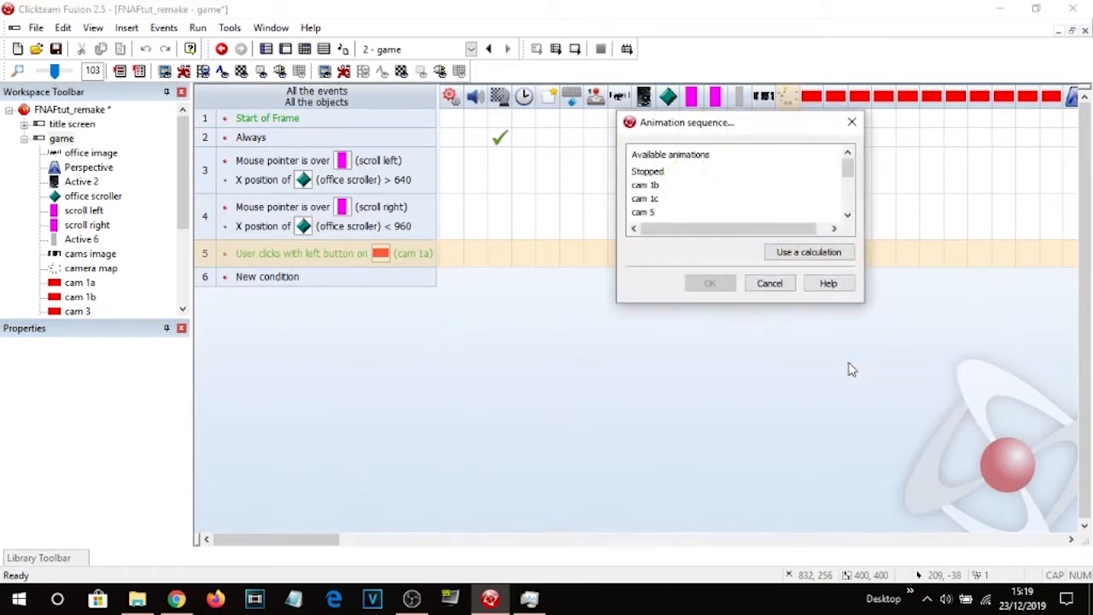
pyautogui.click(655, 174)
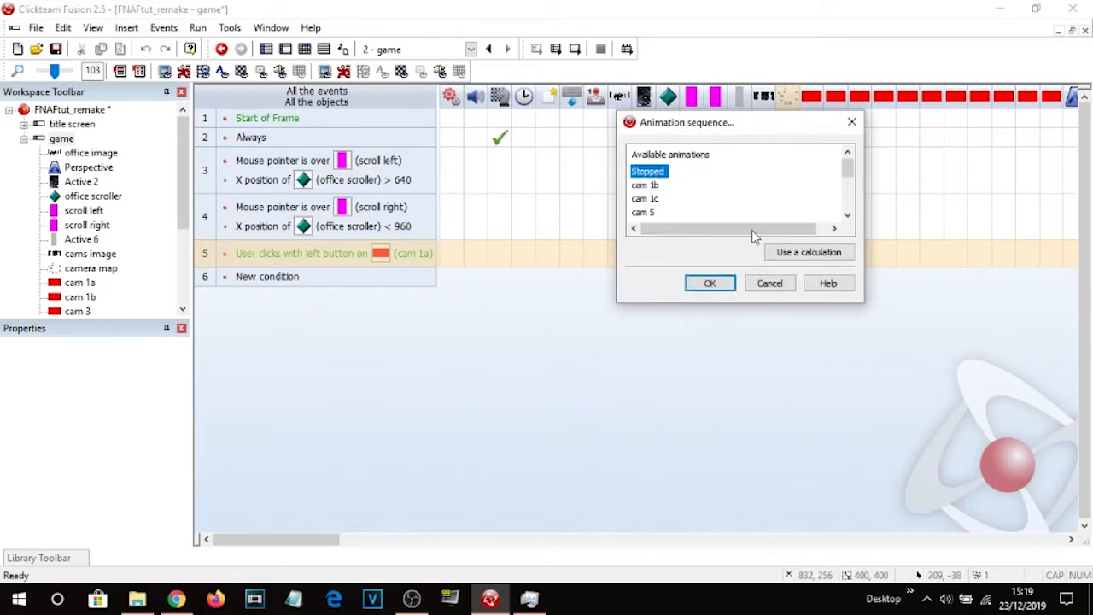
pyautogui.click(710, 284)
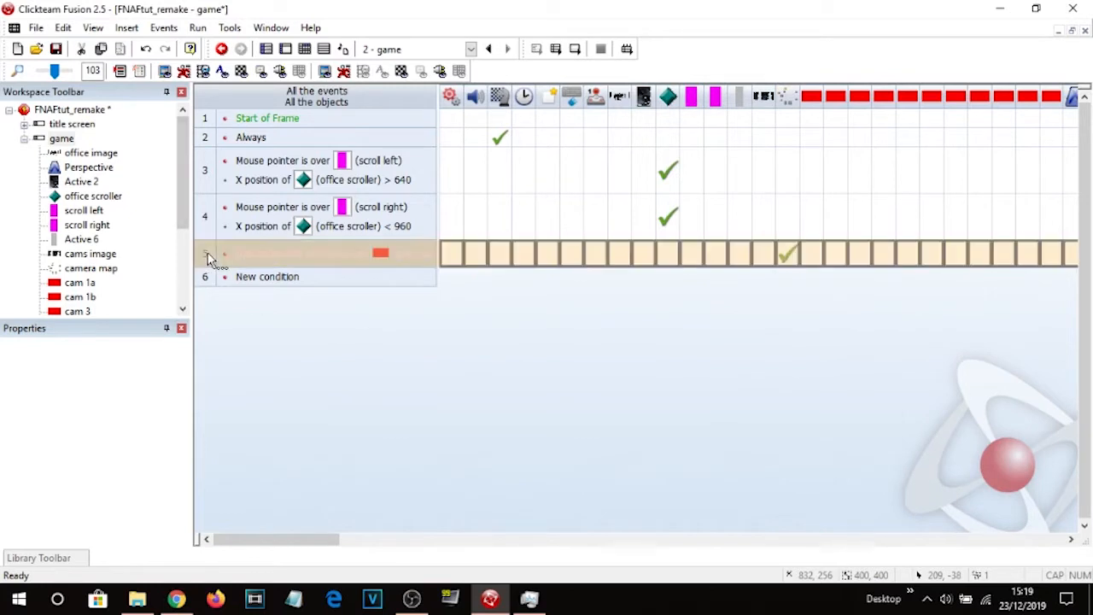
# Paste a copy of the cam 1a click event and change its clicked object to cam 1b.
pyautogui.hotkey('ctrl', 'v')
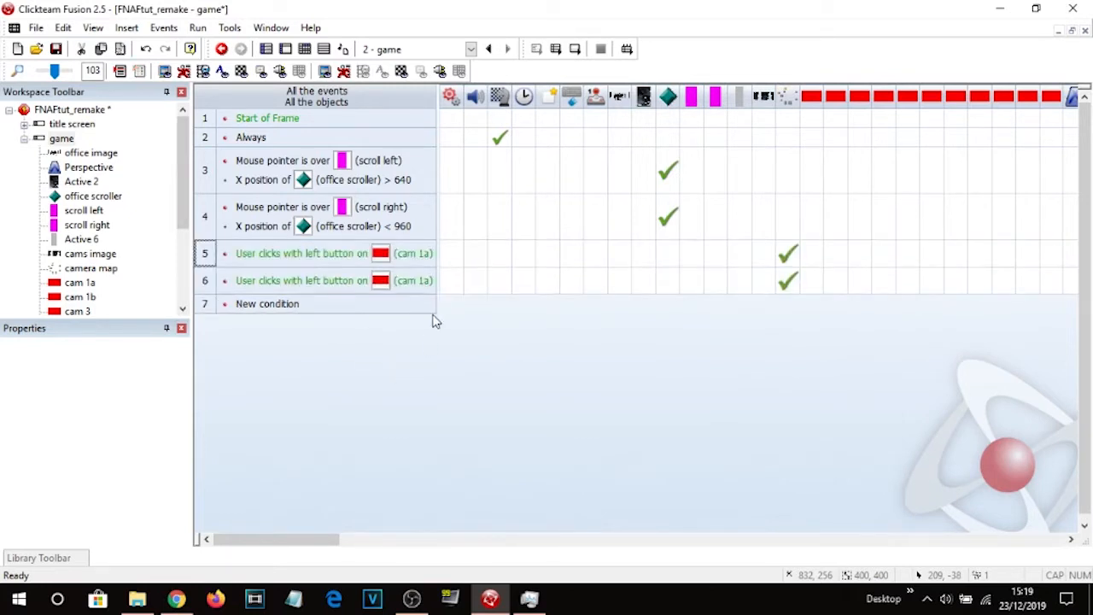
pyautogui.doubleClick(419, 279)
pyautogui.click(98, 232)
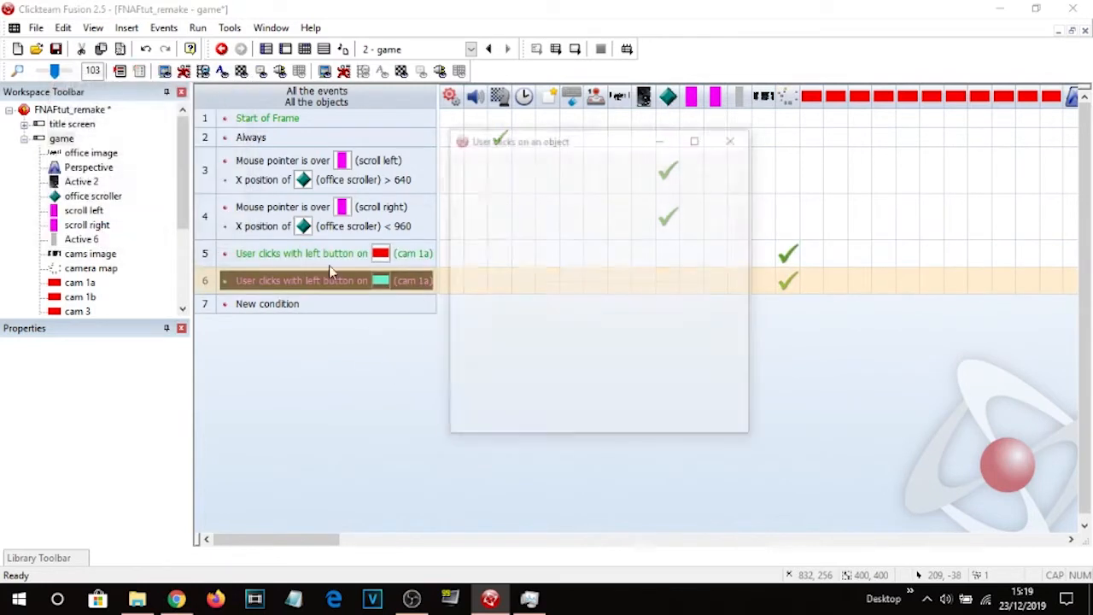
pyautogui.doubleClick(498, 295)
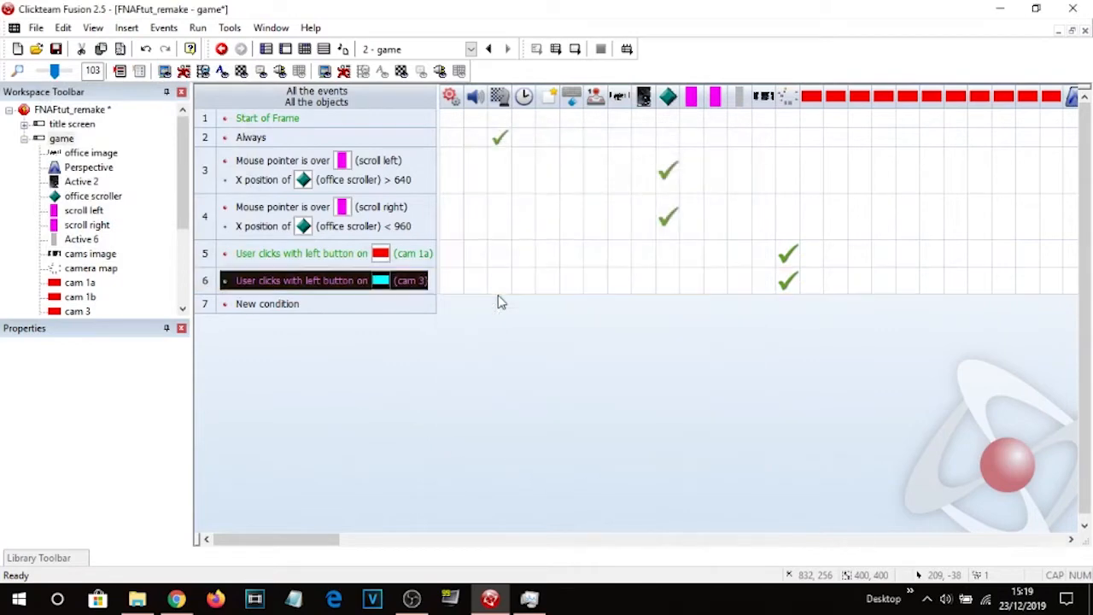
pyautogui.doubleClick(418, 281)
pyautogui.click(114, 234)
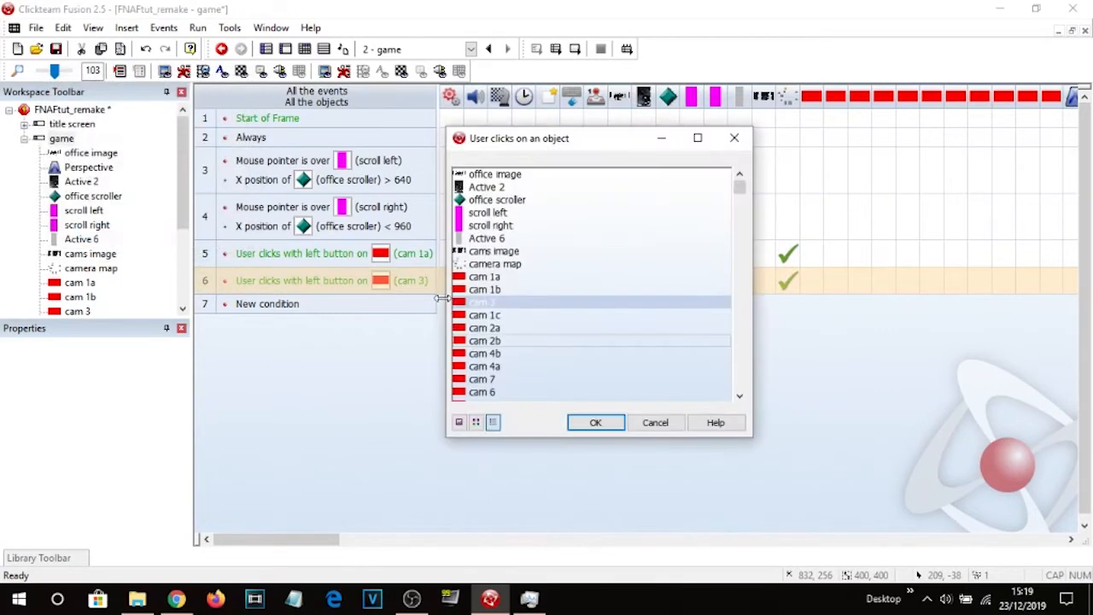
pyautogui.doubleClick(489, 299)
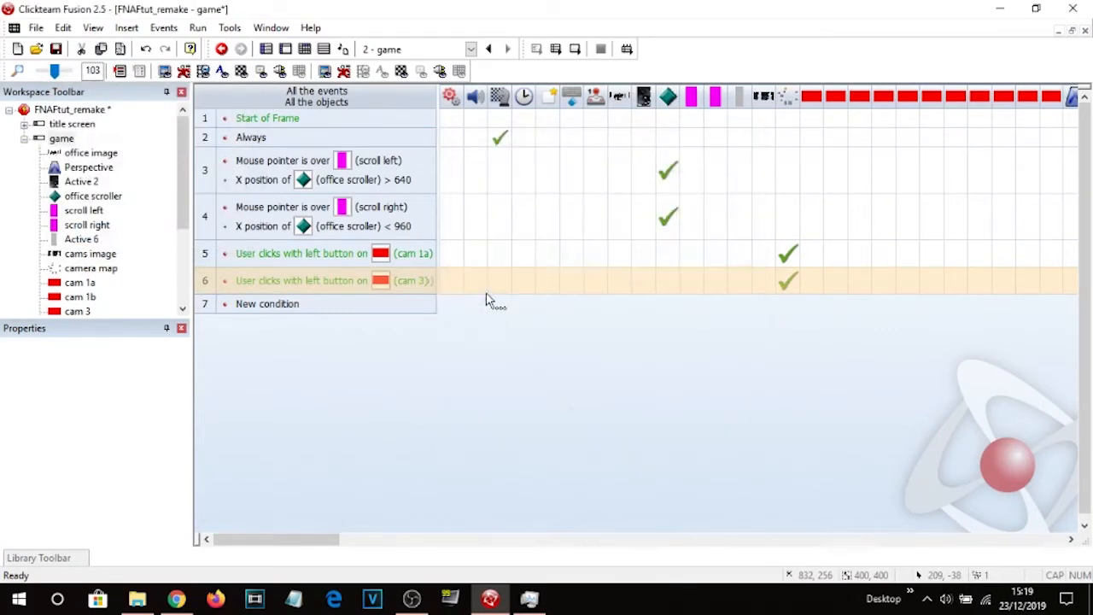
# Set the cam 1b event's action to change the camera map's animation sequence to cam 1b.
pyautogui.rightClick(787, 280)
pyautogui.click(830, 555)
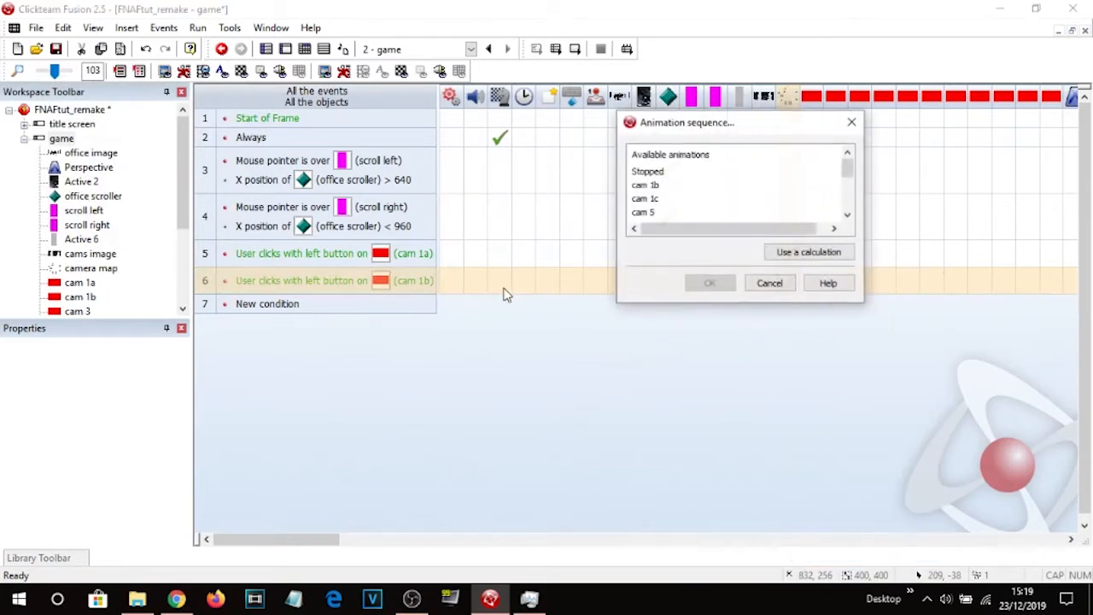
pyautogui.doubleClick(655, 187)
# Duplicate the click event for cams 3, 1c, 2a, 2b, 4b, 4a, 7, 6 and 5, each switching the camera map to its matching animation.
pyautogui.click(205, 281)
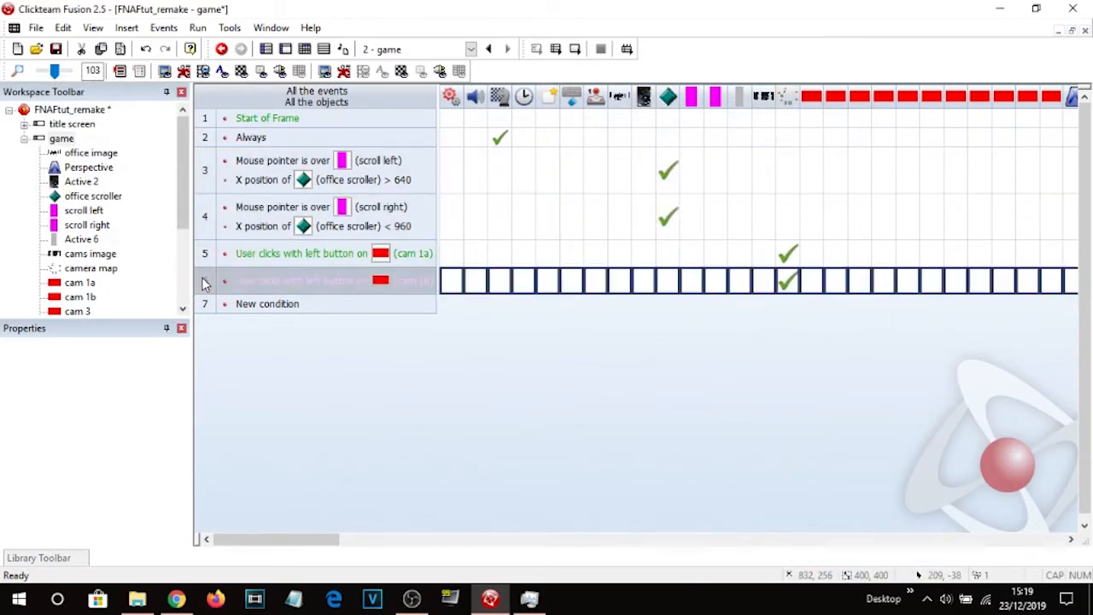
pyautogui.hotkey('ctrl', 'c')
pyautogui.hotkey('ctrl', 'v')
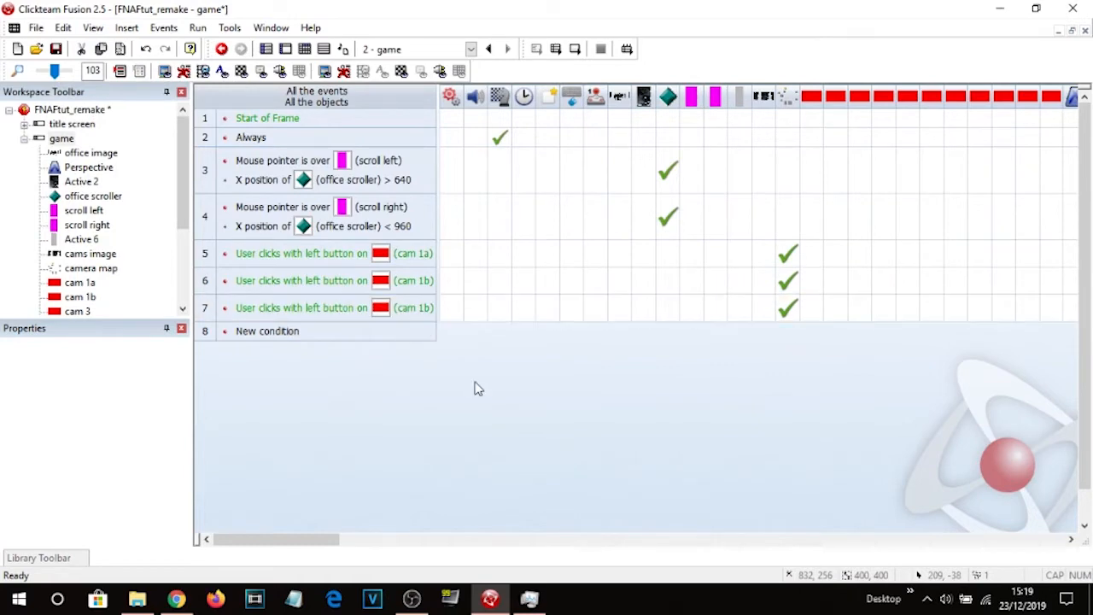
pyautogui.click(426, 304)
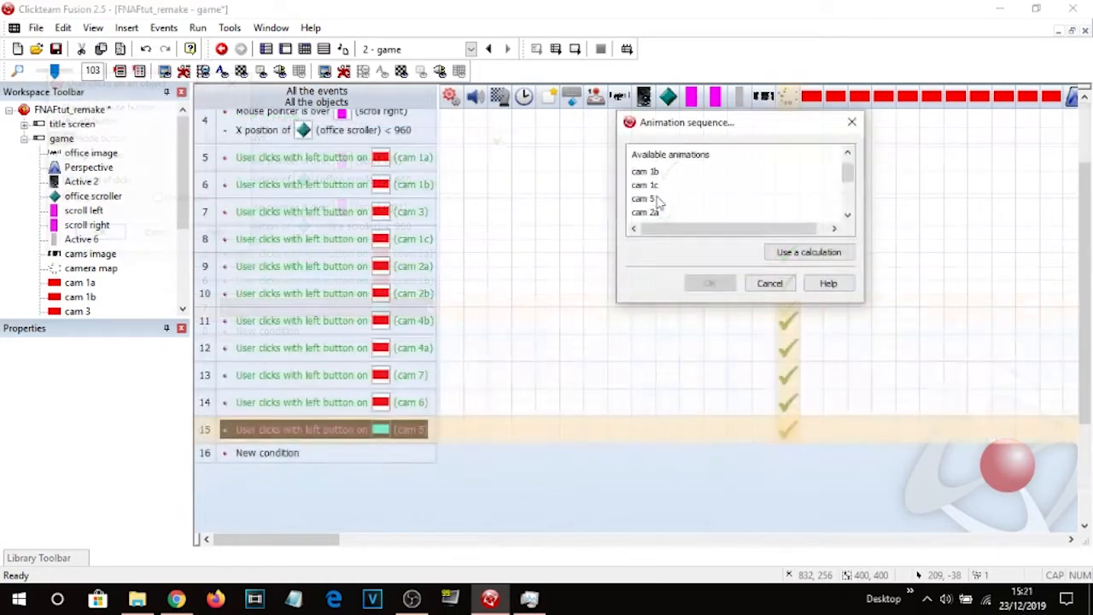
pyautogui.doubleClick(654, 199)
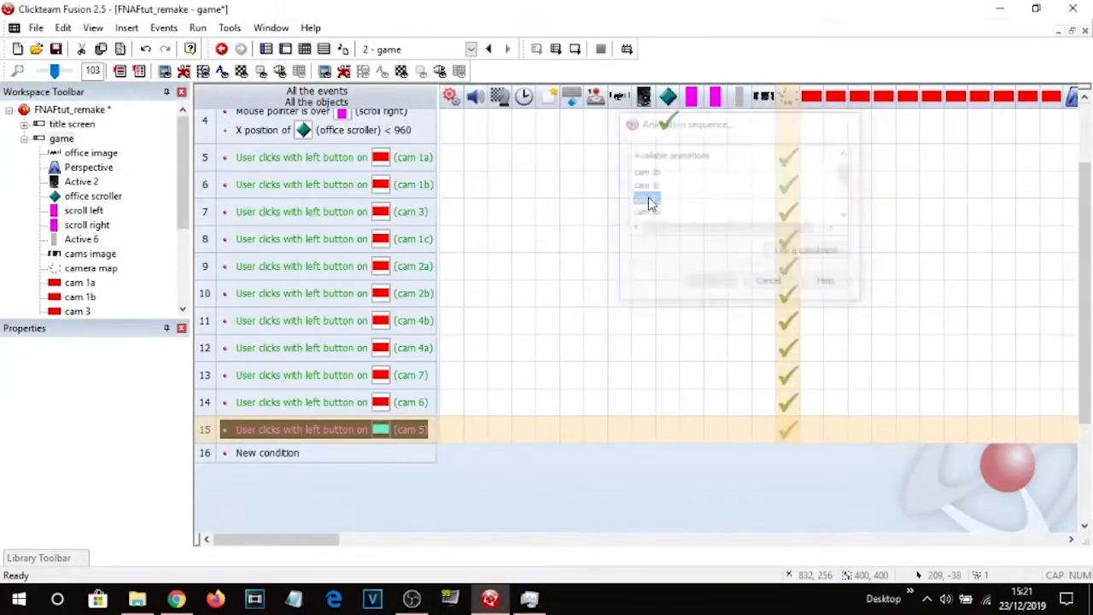
pyautogui.click(454, 475)
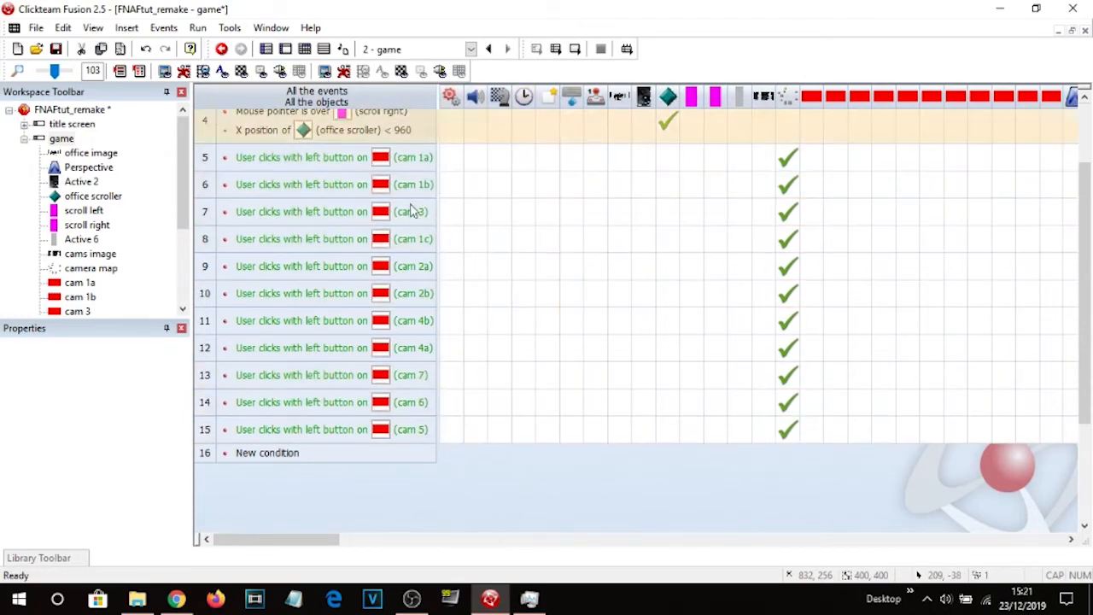
# In the frame editor, select all the red camera buttons on the map and turn off Visible at start.
pyautogui.click(288, 52)
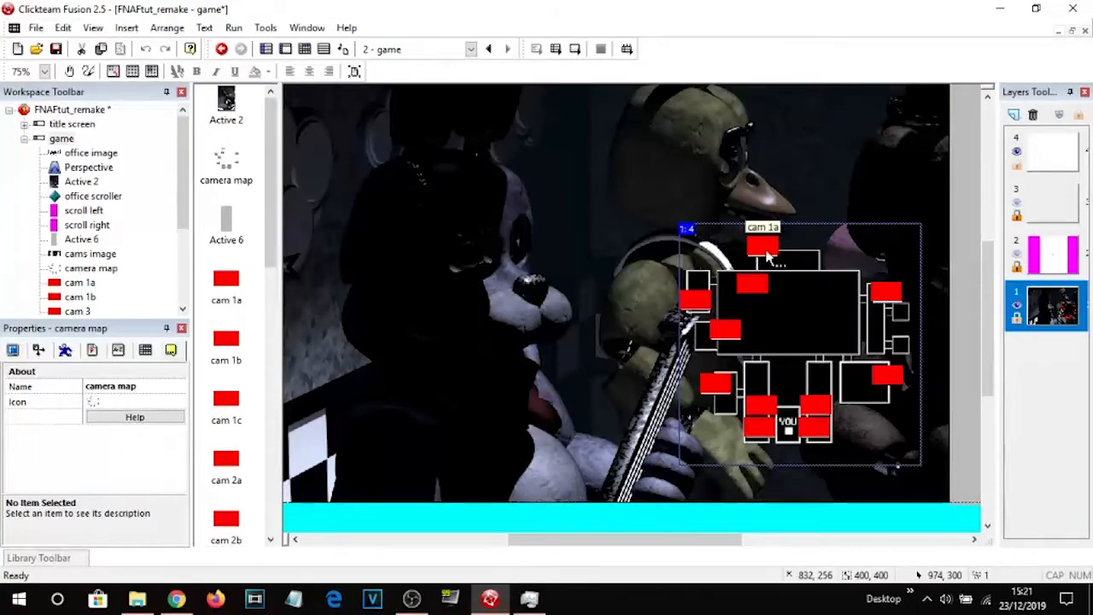
pyautogui.click(764, 250)
pyautogui.click(753, 286)
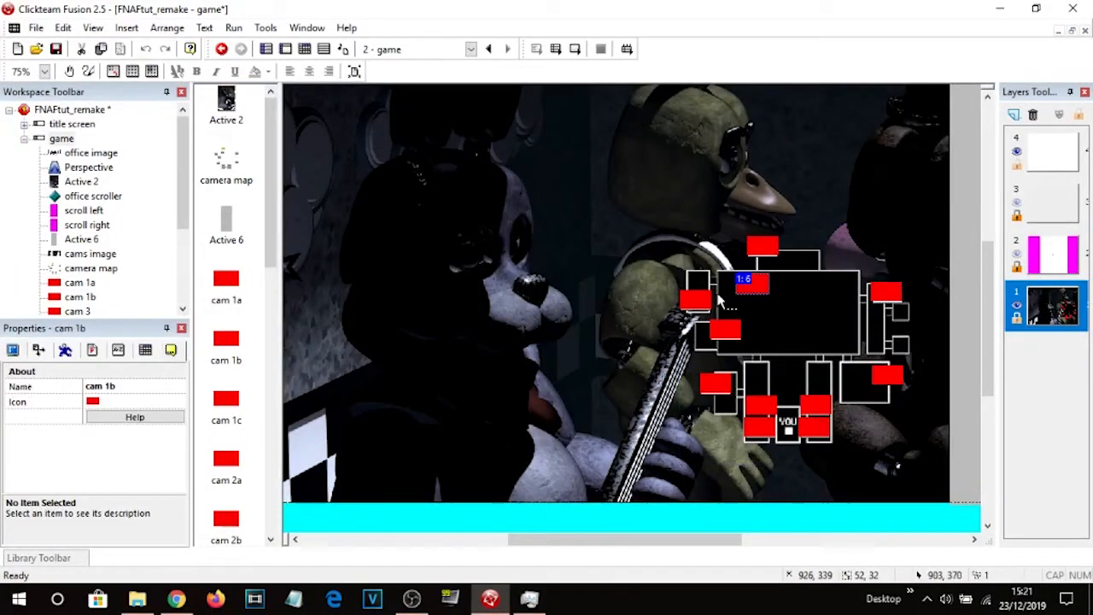
pyautogui.click(762, 256)
pyautogui.keyDown('ctrl'); pyautogui.click(754, 288); pyautogui.keyUp('ctrl')
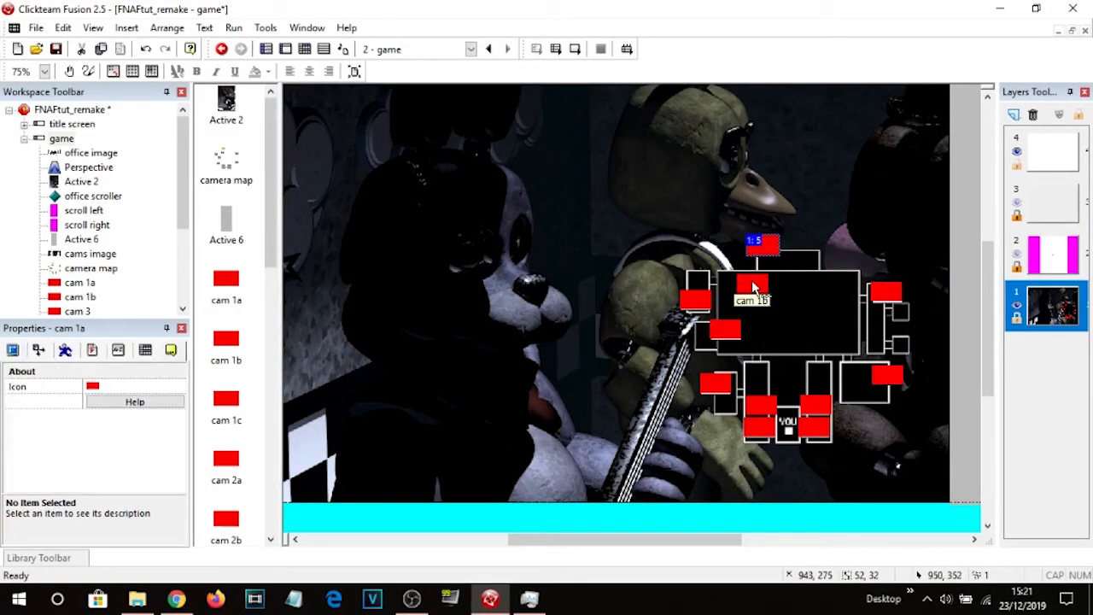
pyautogui.keyDown('ctrl'); pyautogui.click(690, 301); pyautogui.keyUp('ctrl')
pyautogui.keyDown('ctrl'); pyautogui.click(724, 329); pyautogui.keyUp('ctrl')
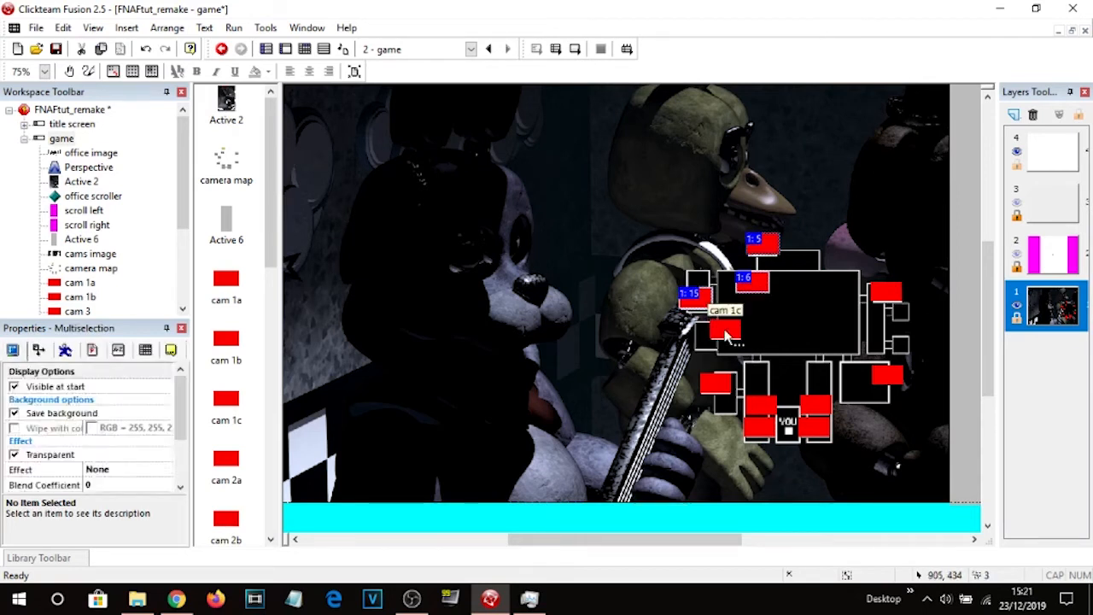
pyautogui.keyDown('ctrl'); pyautogui.click(721, 385); pyautogui.keyUp('ctrl')
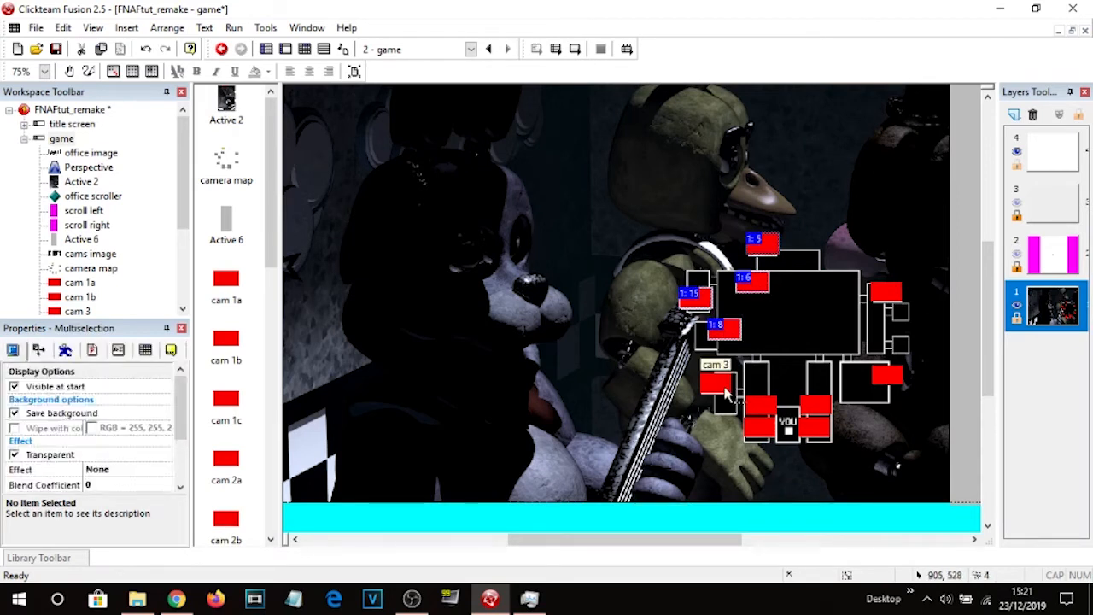
pyautogui.keyDown('ctrl'); pyautogui.click(771, 414); pyautogui.keyUp('ctrl')
pyautogui.keyDown('ctrl'); pyautogui.click(760, 408); pyautogui.keyUp('ctrl')
pyautogui.keyDown('ctrl'); pyautogui.click(756, 429); pyautogui.keyUp('ctrl')
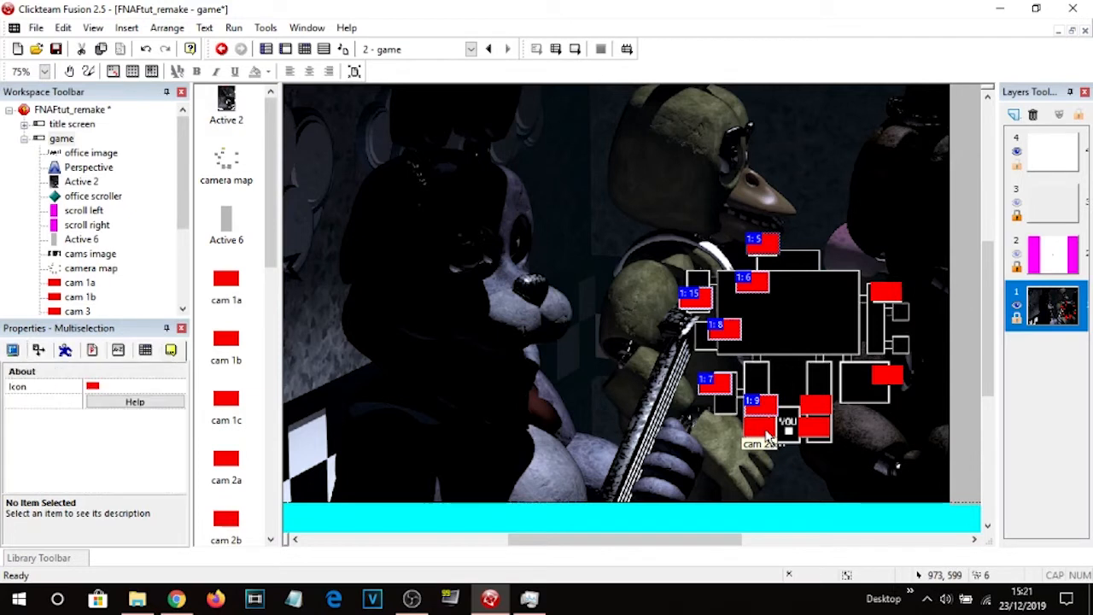
pyautogui.keyDown('ctrl'); pyautogui.click(822, 418); pyautogui.keyUp('ctrl')
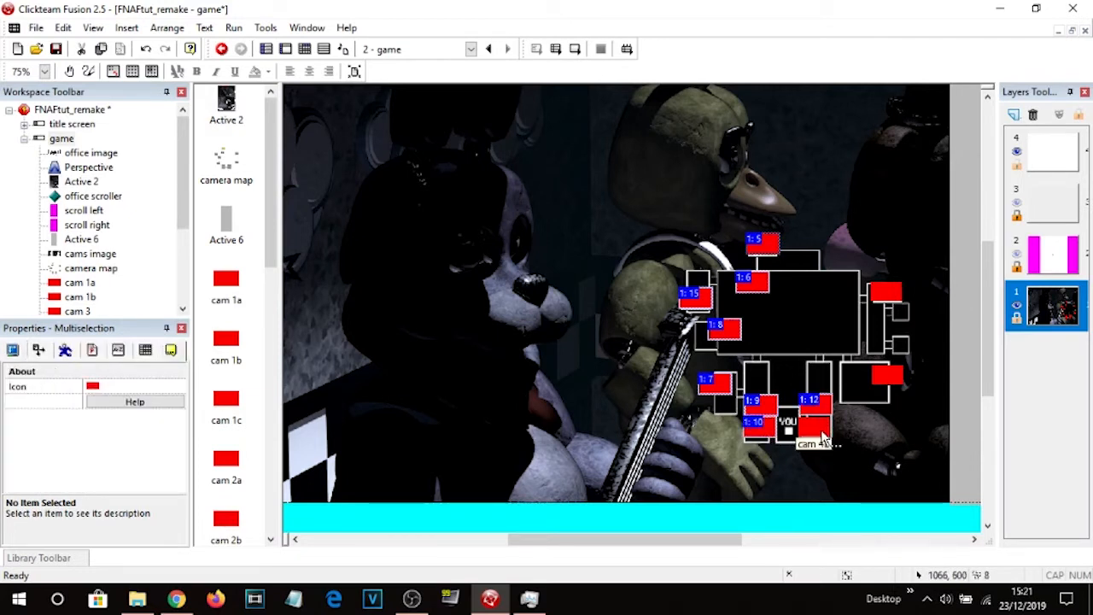
pyautogui.keyDown('ctrl'); pyautogui.click(818, 429); pyautogui.keyUp('ctrl')
pyautogui.keyDown('ctrl'); pyautogui.click(893, 380); pyautogui.keyUp('ctrl')
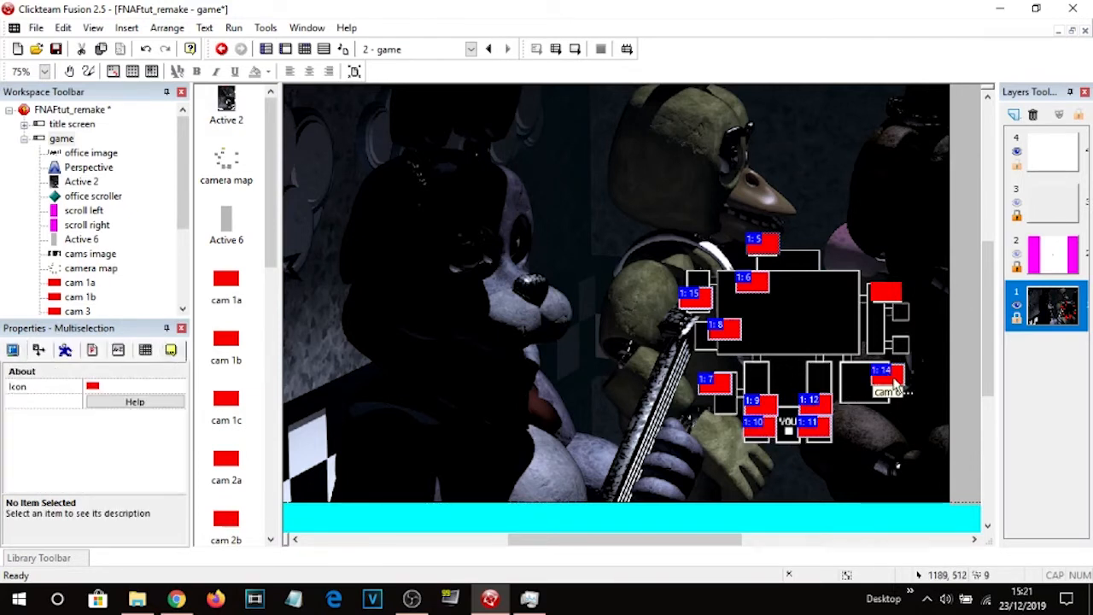
pyautogui.keyDown('ctrl'); pyautogui.click(889, 293); pyautogui.keyUp('ctrl')
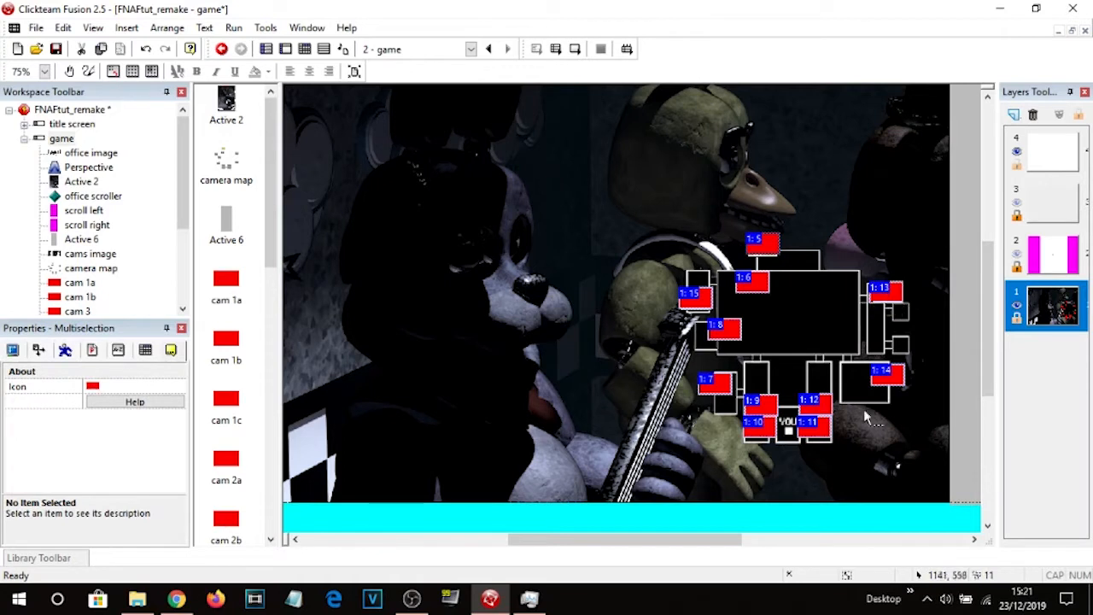
pyautogui.click(14, 351)
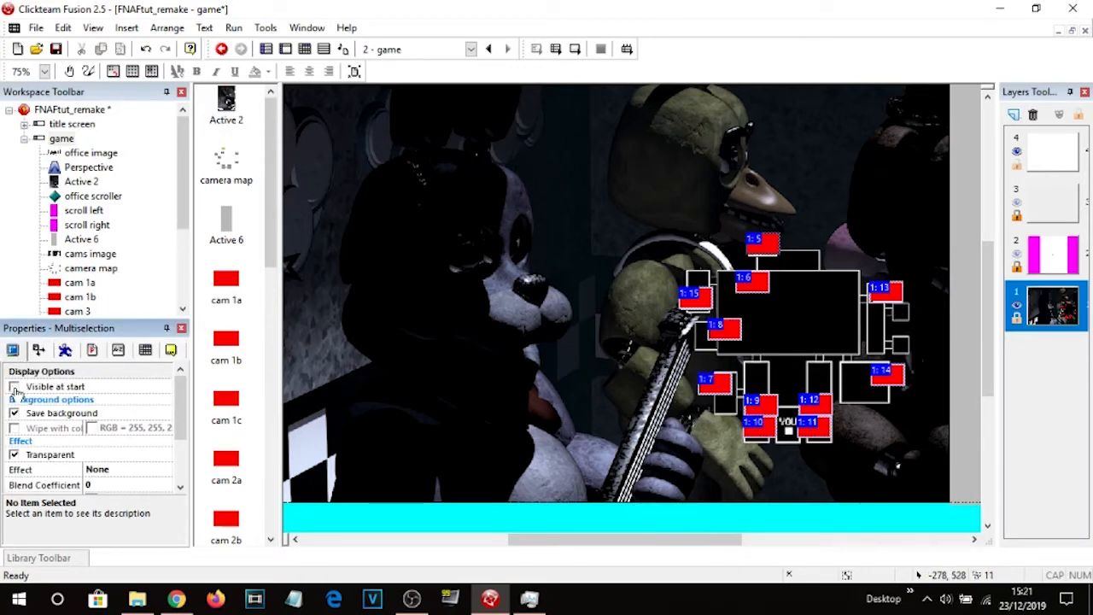
# Check the movement, runtime and display options of the camera buttons and the camera map.
pyautogui.click(65, 350)
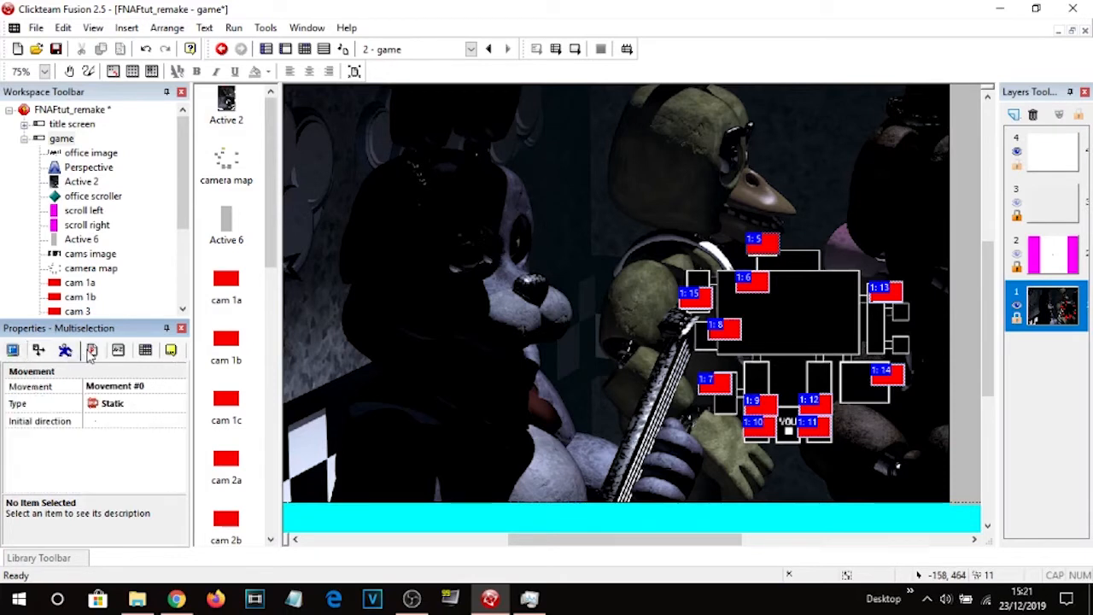
pyautogui.click(91, 351)
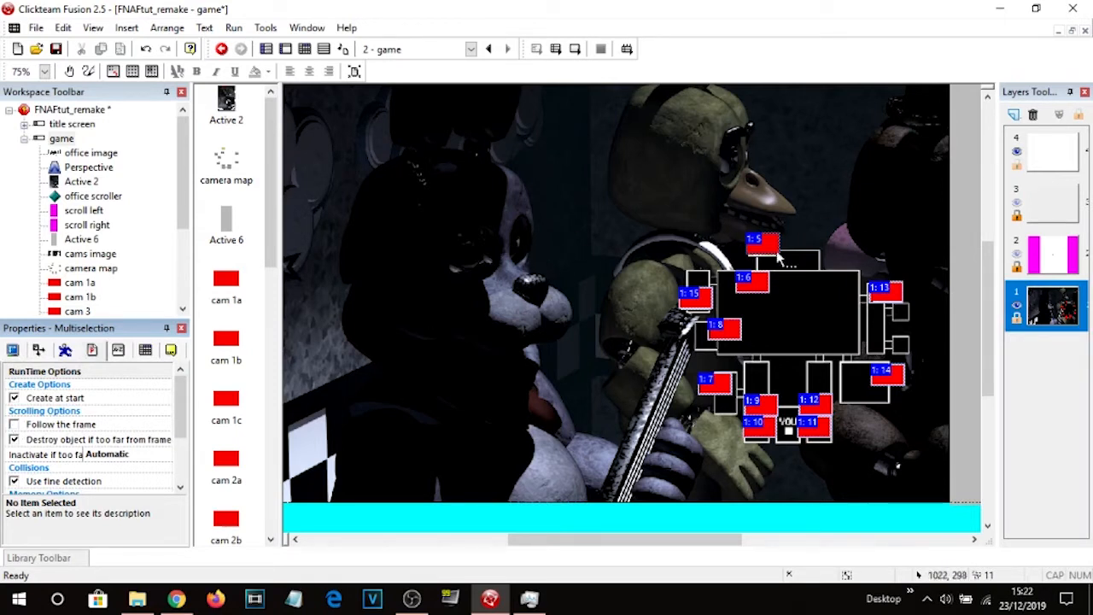
pyautogui.click(779, 329)
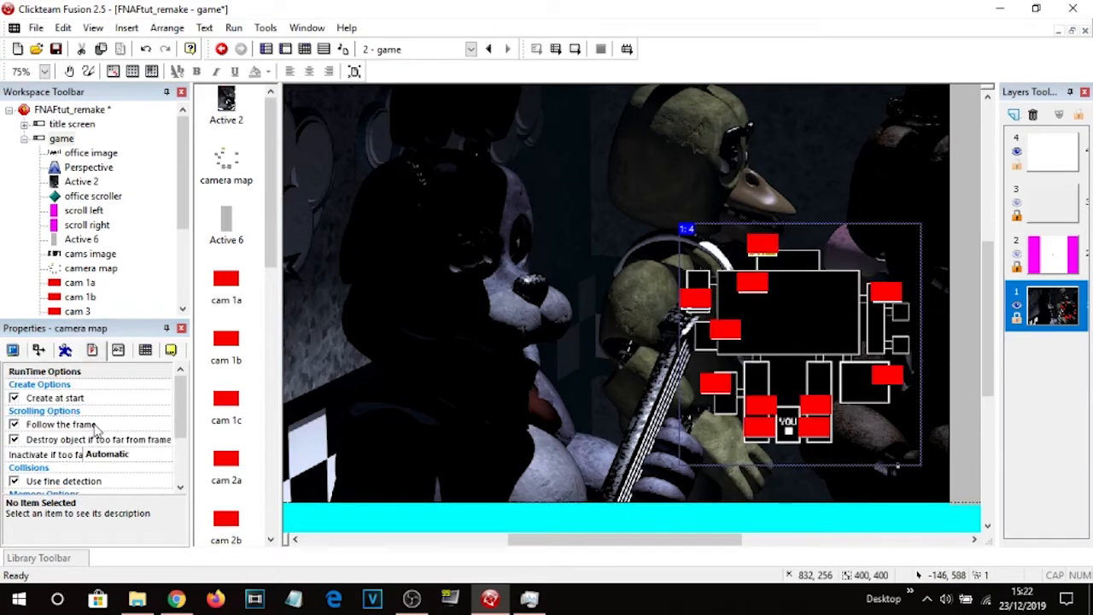
pyautogui.click(14, 351)
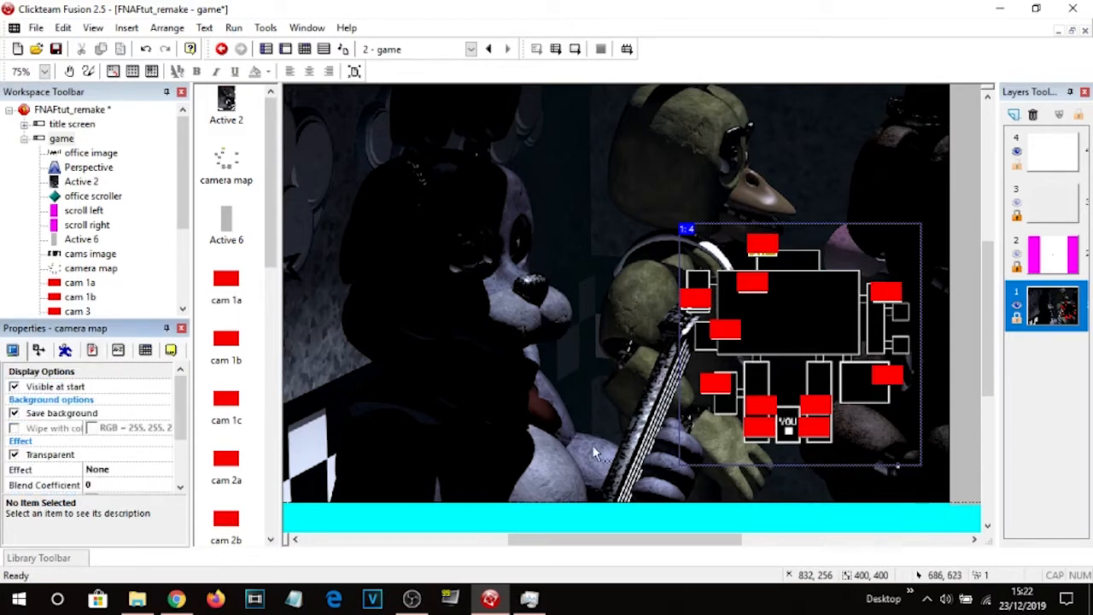
pyautogui.click(593, 513)
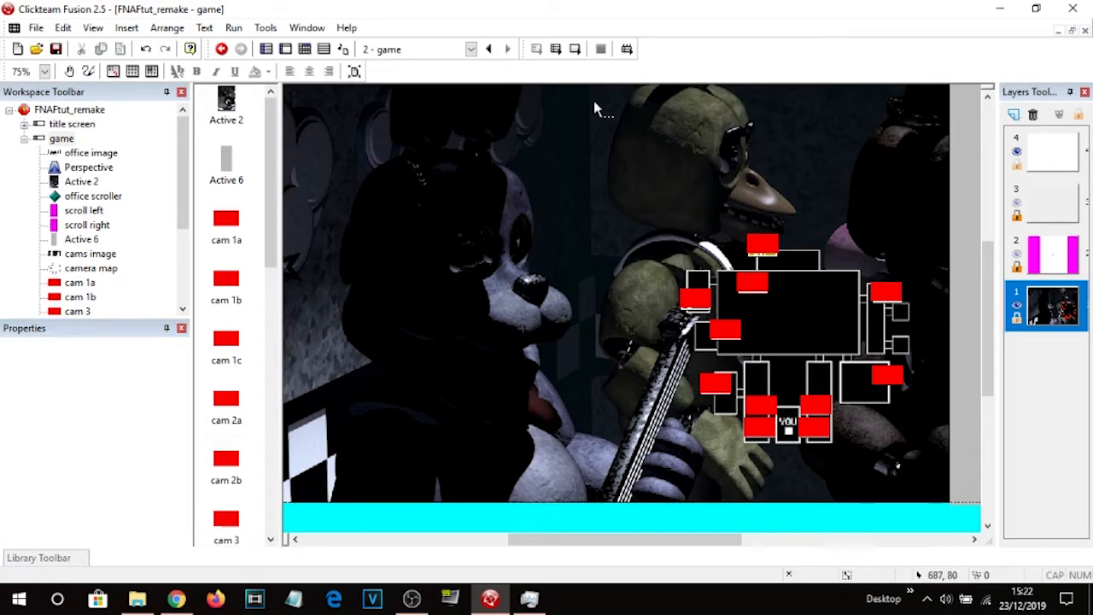
# Run the frame to test the camera buttons on the map, then close the test window.
pyautogui.click(691, 297)
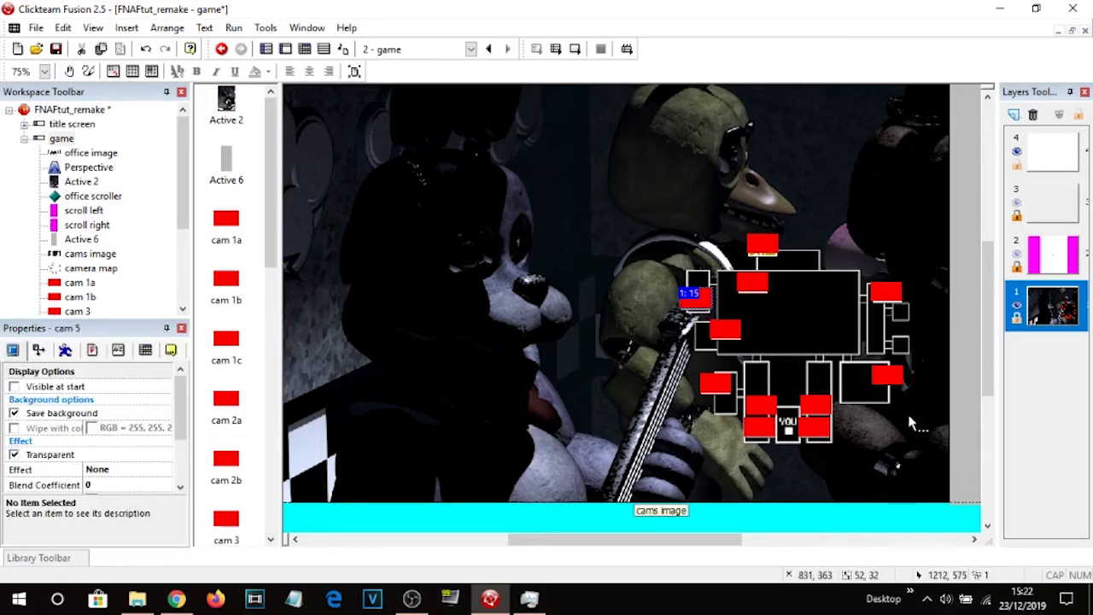
pyautogui.click(780, 513)
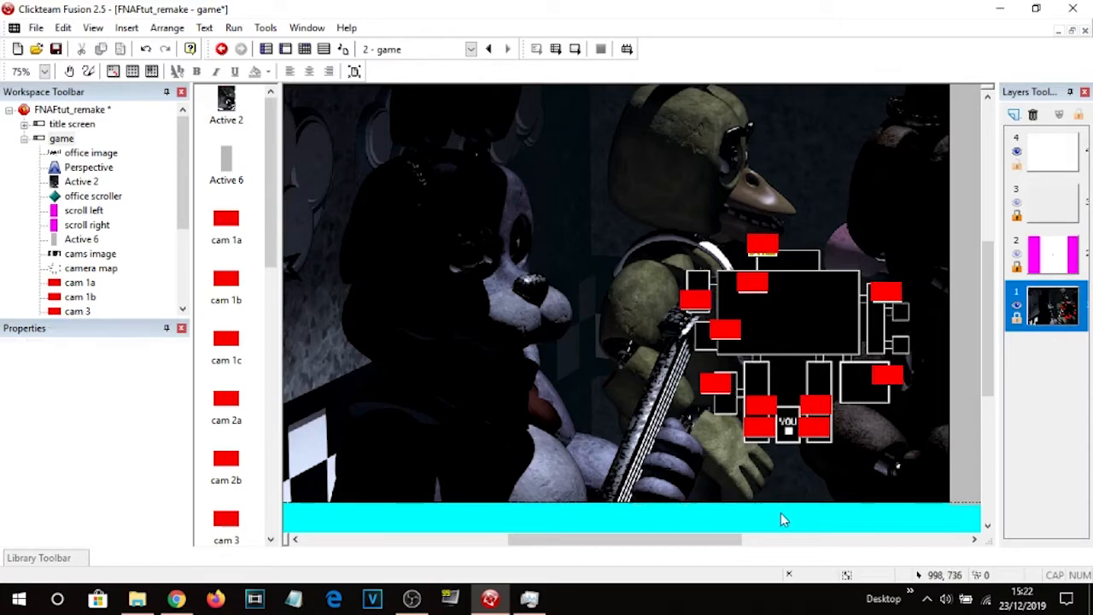
pyautogui.click(575, 49)
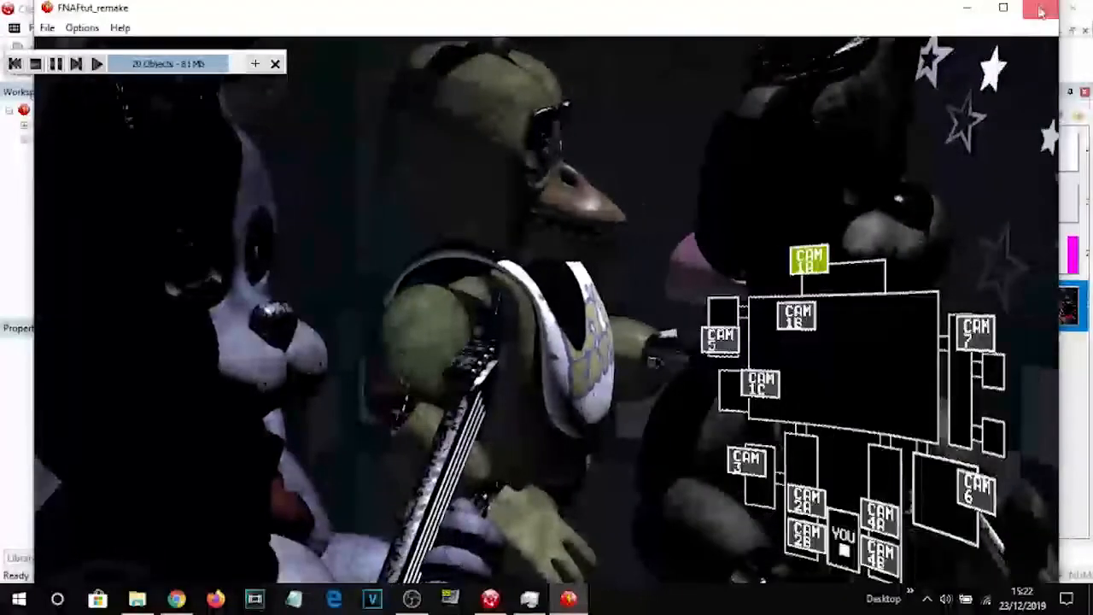
pyautogui.click(1041, 8)
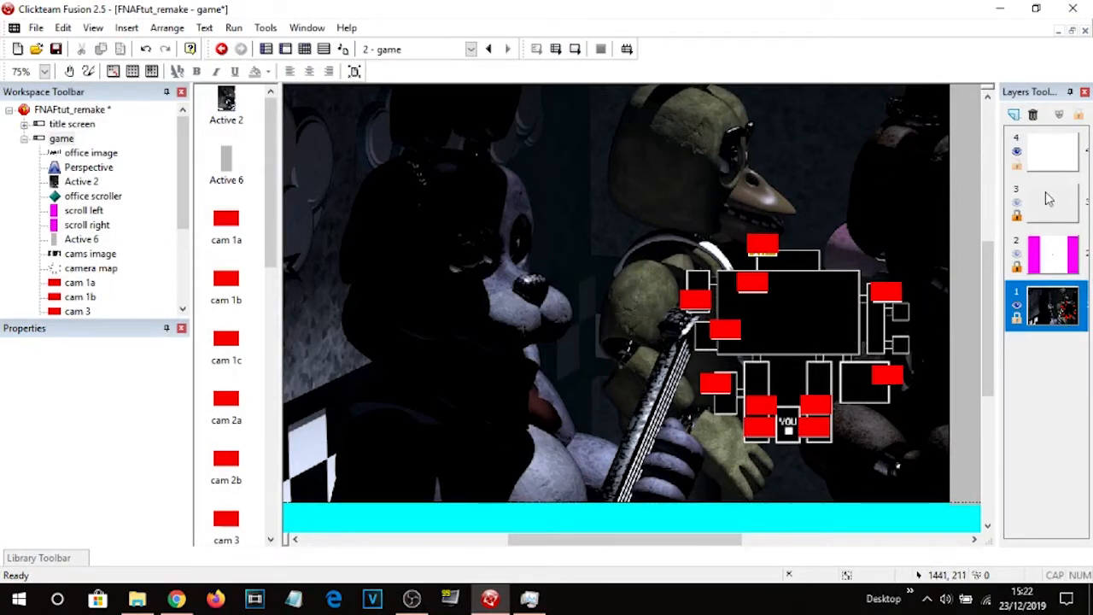
# Add a new layer and move all the red camera buttons onto layer 4.
pyautogui.click(1014, 115)
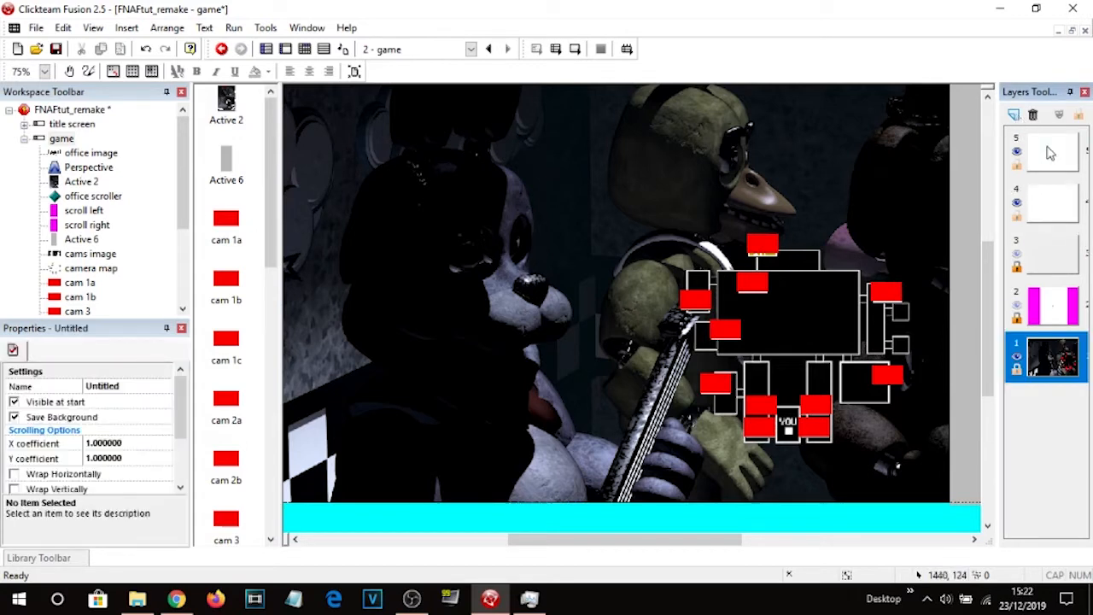
pyautogui.click(1052, 205)
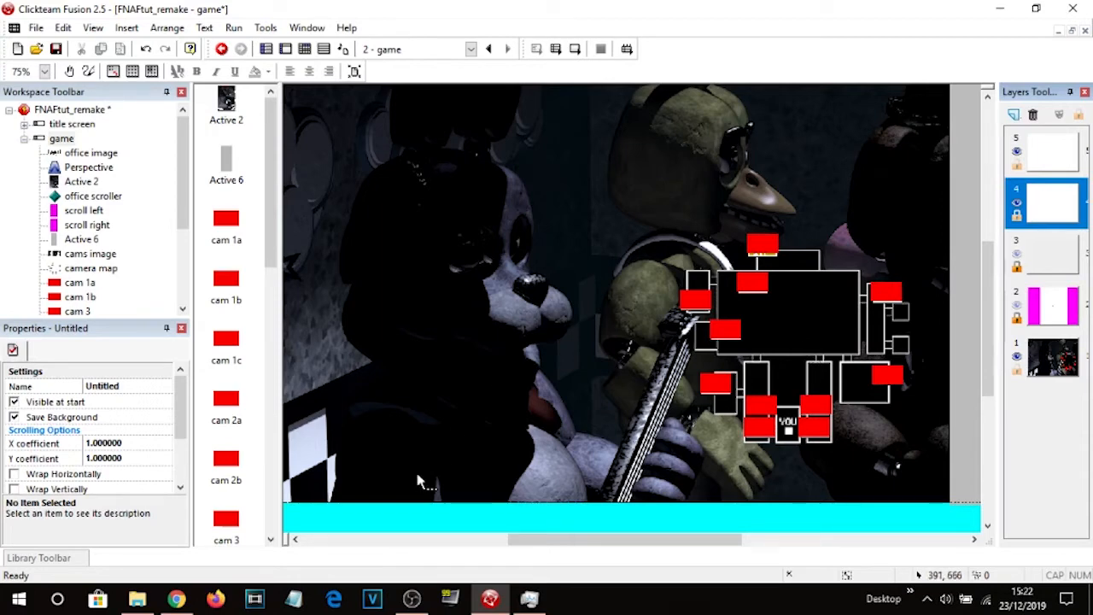
pyautogui.moveTo(534, 538); pyautogui.dragTo(613, 539)
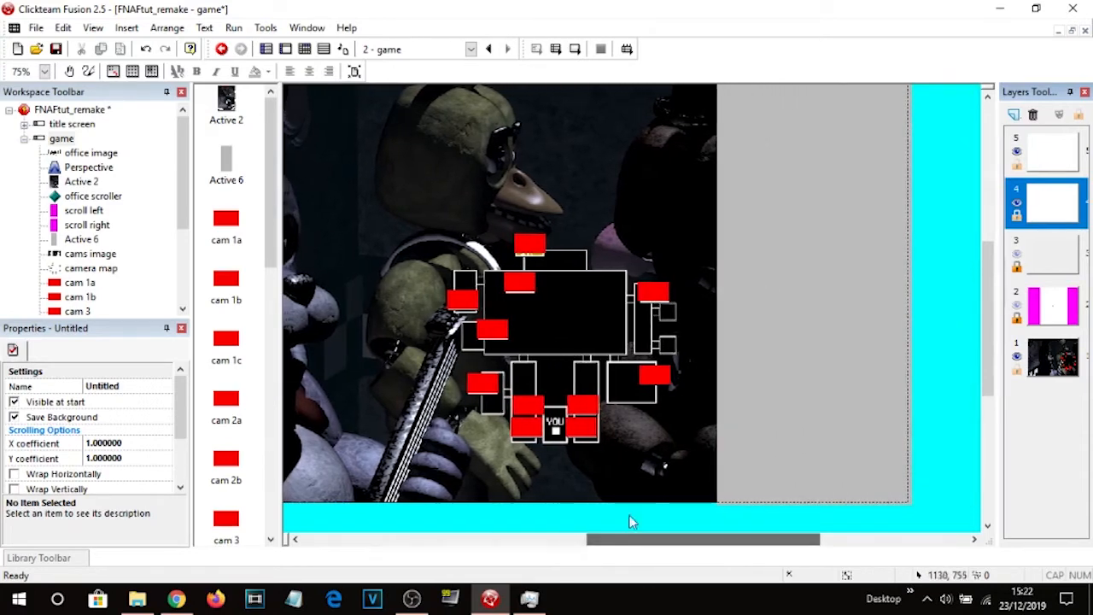
pyautogui.click(572, 328)
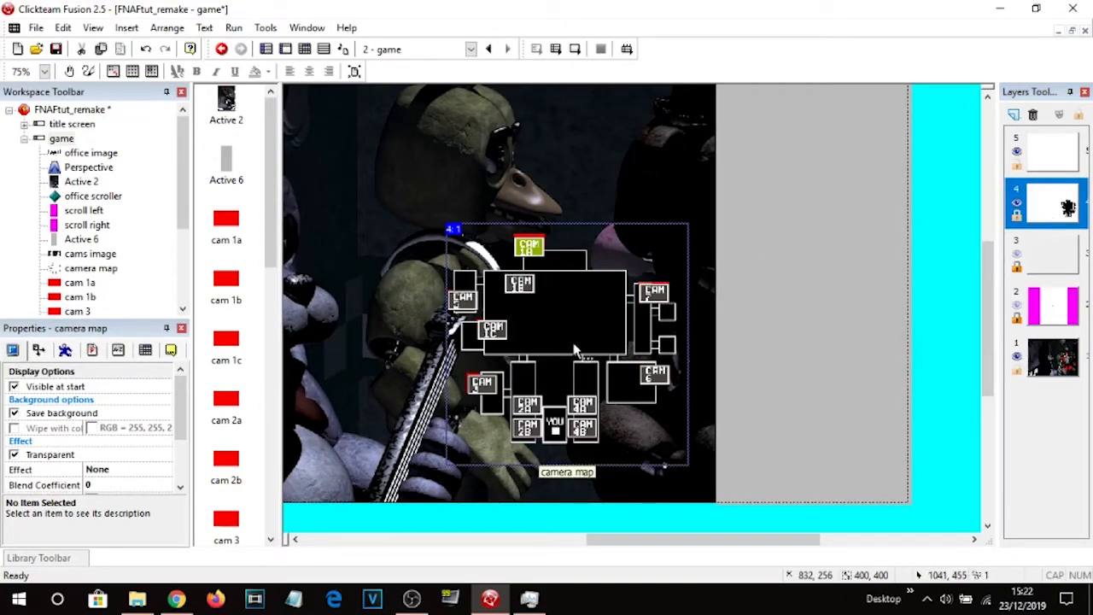
pyautogui.click(533, 248)
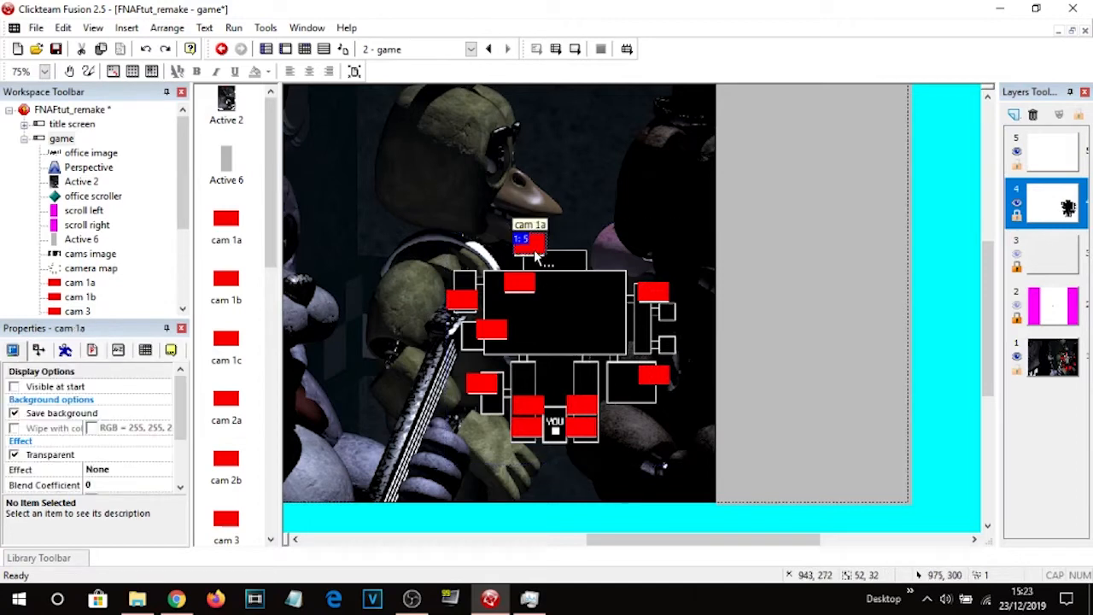
pyautogui.keyDown('shift'); pyautogui.click(519, 286); pyautogui.keyUp('shift')
pyautogui.keyDown('shift'); pyautogui.click(459, 300); pyautogui.keyUp('shift')
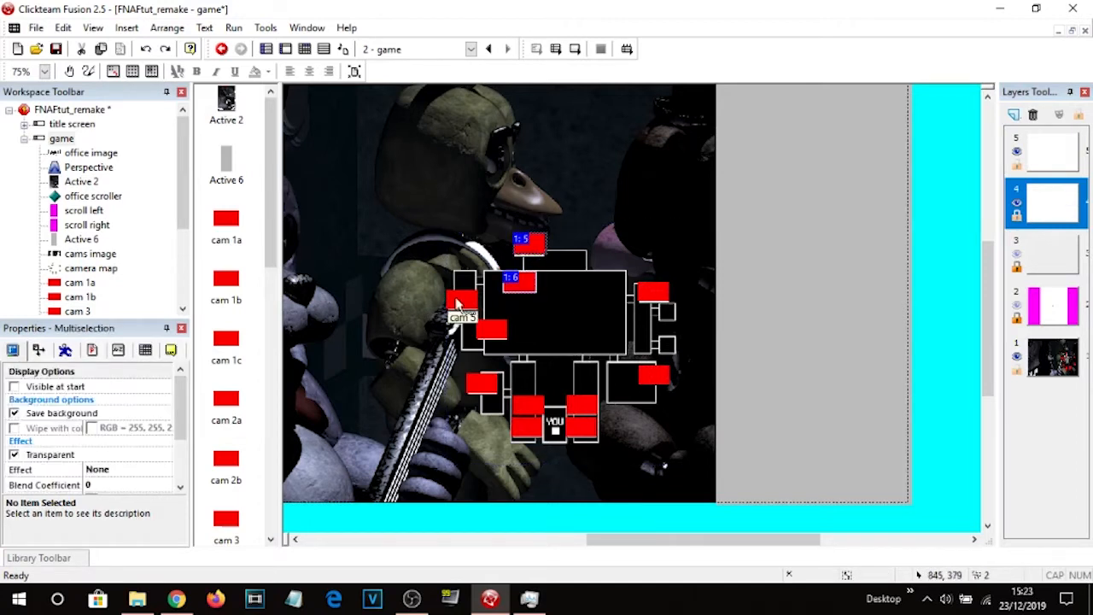
pyautogui.keyDown('shift'); pyautogui.click(492, 329); pyautogui.keyUp('shift')
pyautogui.keyDown('shift'); pyautogui.click(481, 384); pyautogui.keyUp('shift')
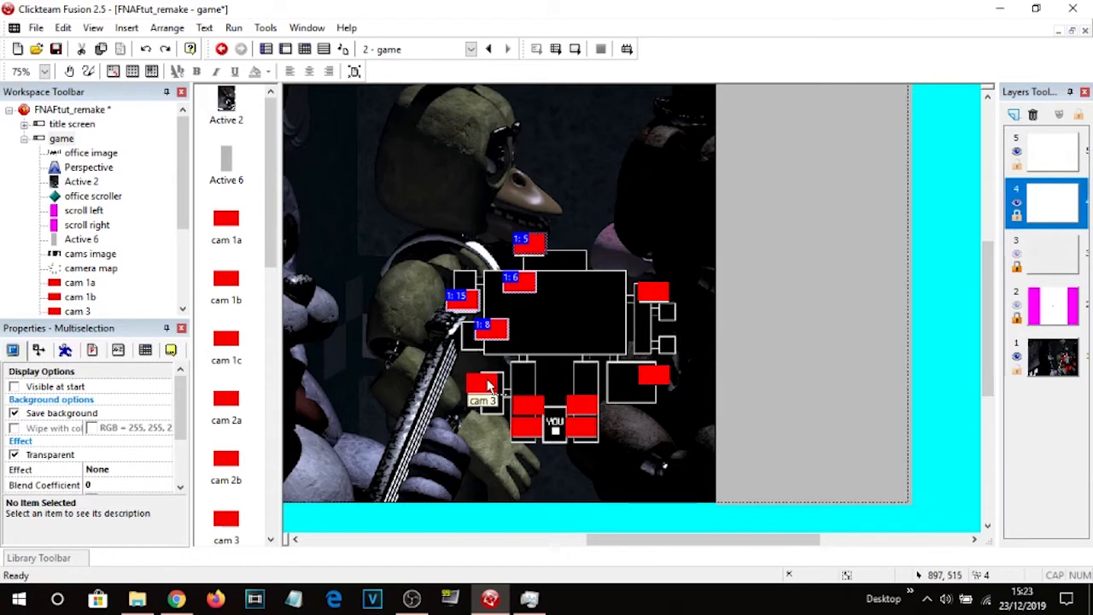
pyautogui.keyDown('shift'); pyautogui.click(527, 404); pyautogui.keyUp('shift')
pyautogui.keyDown('shift'); pyautogui.click(525, 427); pyautogui.keyUp('shift')
pyautogui.keyDown('shift'); pyautogui.click(582, 403); pyautogui.keyUp('shift')
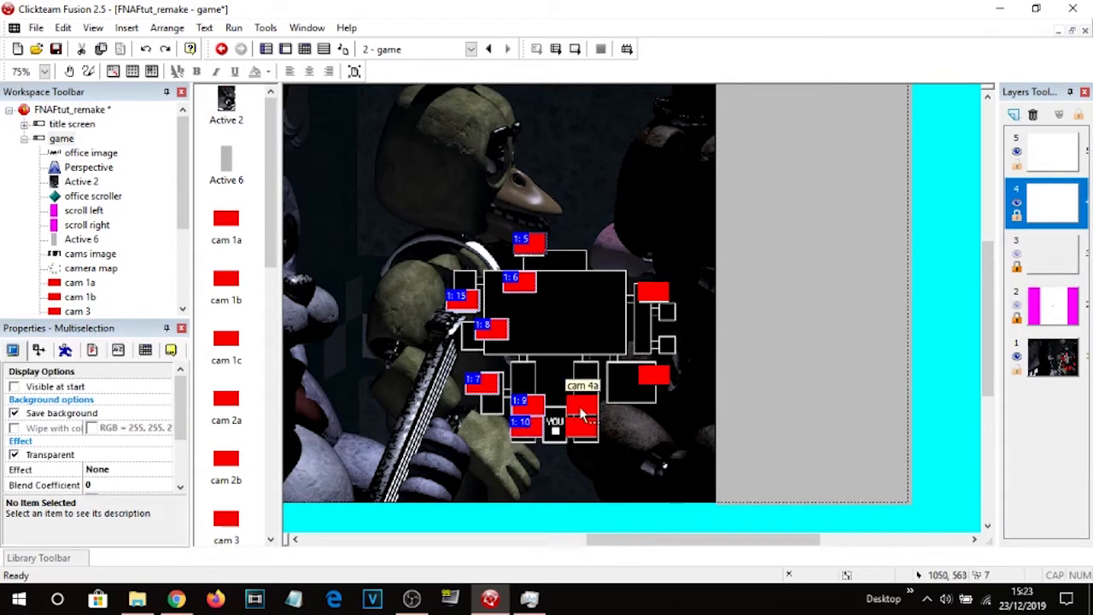
pyautogui.keyDown('shift'); pyautogui.click(582, 427); pyautogui.keyUp('shift')
pyautogui.keyDown('shift'); pyautogui.click(653, 375); pyautogui.keyUp('shift')
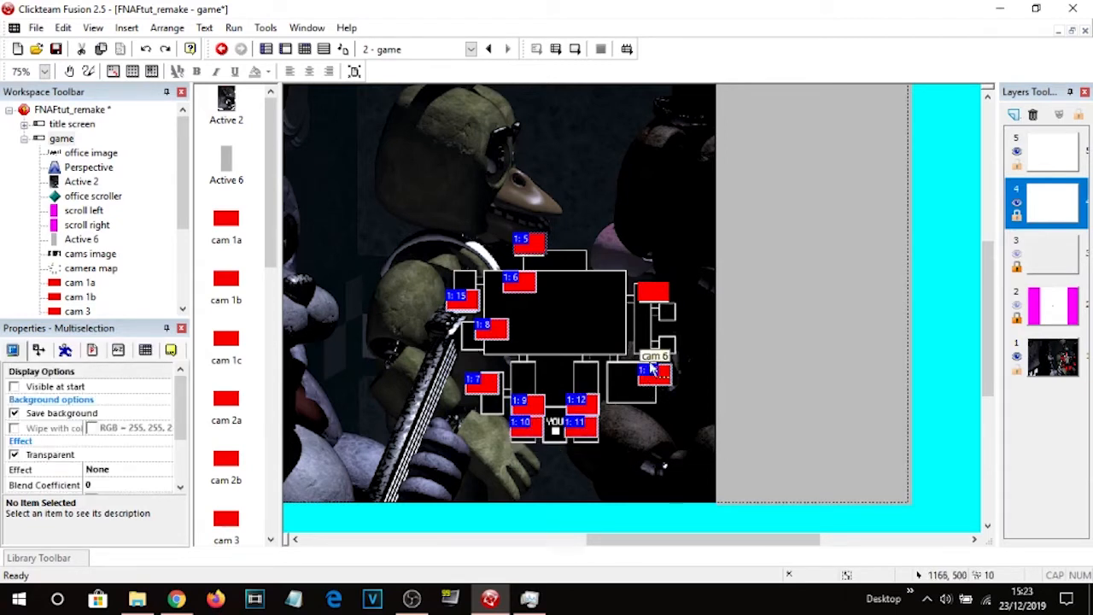
pyautogui.keyDown('shift'); pyautogui.click(655, 300); pyautogui.keyUp('shift')
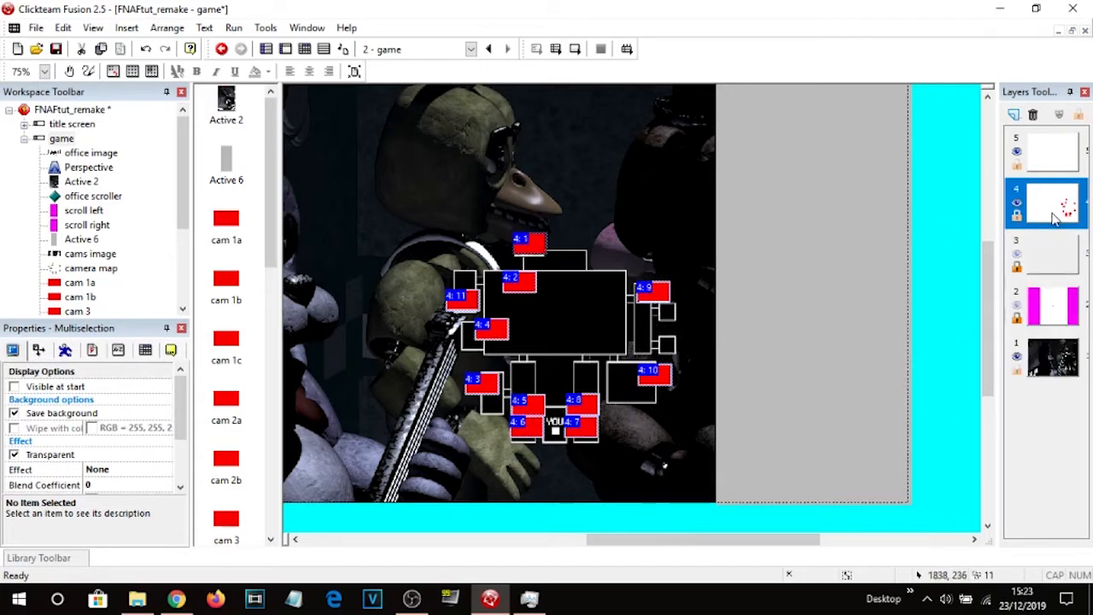
# Move the camera map onto layer 4 with the buttons.
pyautogui.click(572, 328)
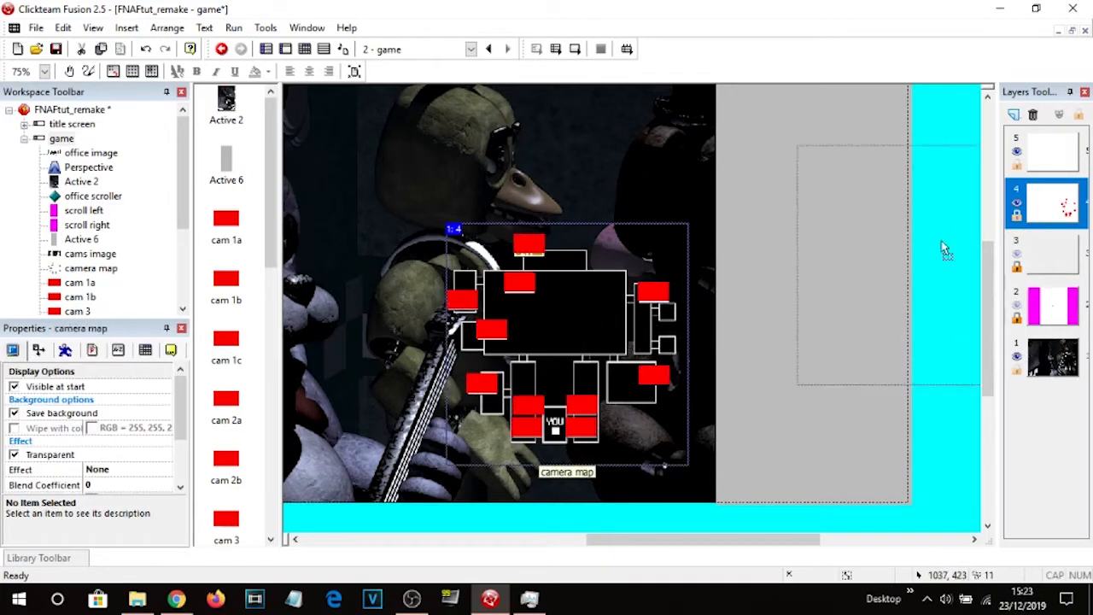
pyautogui.doubleClick(1045, 206)
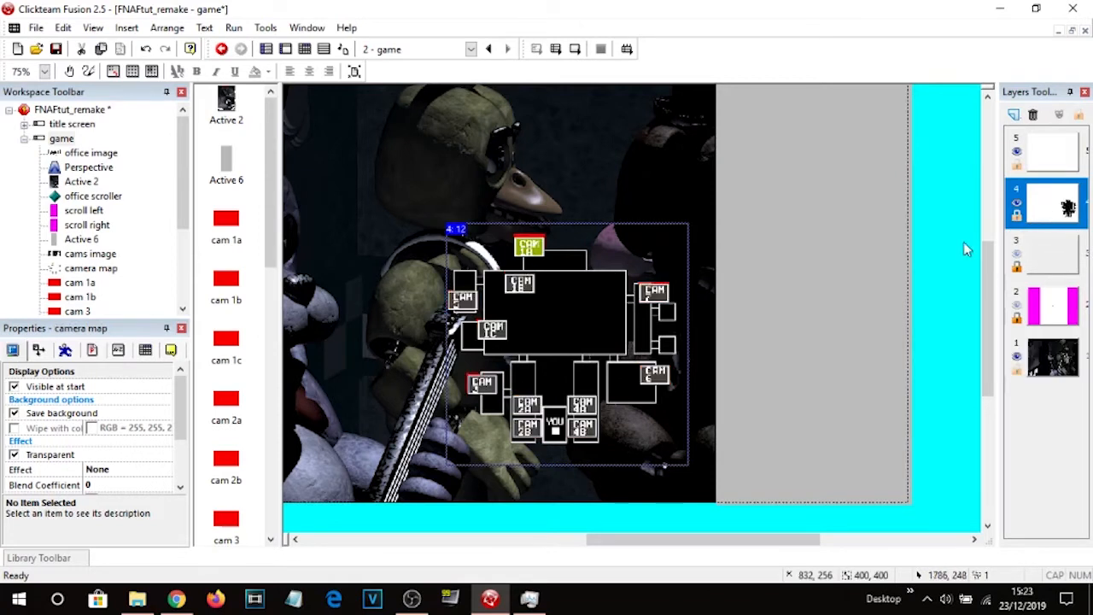
# Order the camera map To Back so the buttons sit above it.
pyautogui.rightClick(583, 295)
pyautogui.moveTo(632, 152)
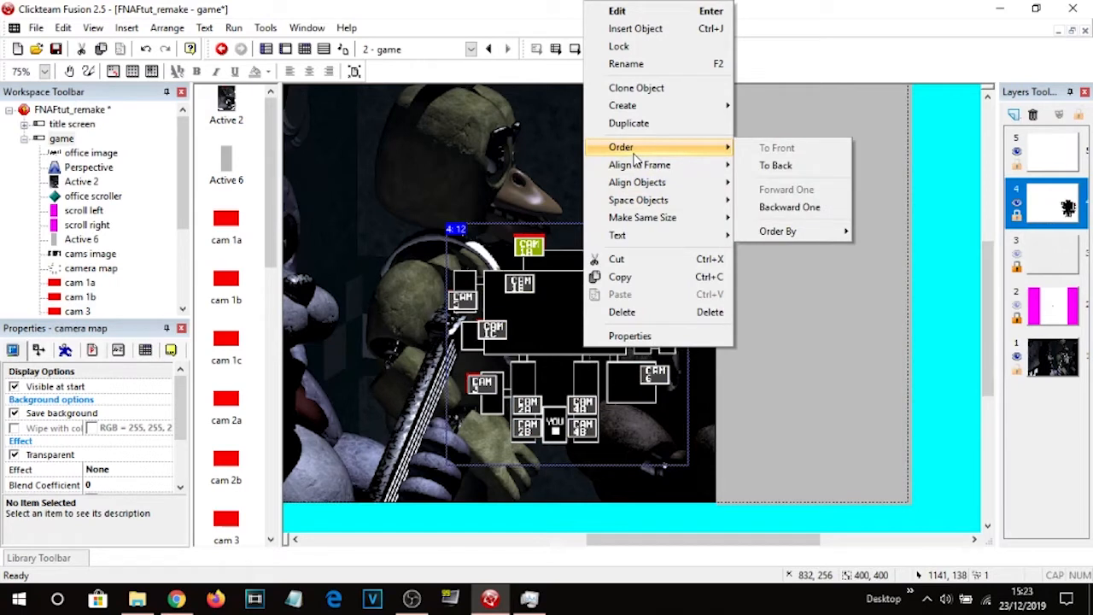
pyautogui.click(769, 165)
# Select the cam 1a button and nudge it slightly downward.
pyautogui.click(529, 245)
pyautogui.press('Down')
pyautogui.press('Down')
pyautogui.press('Down')
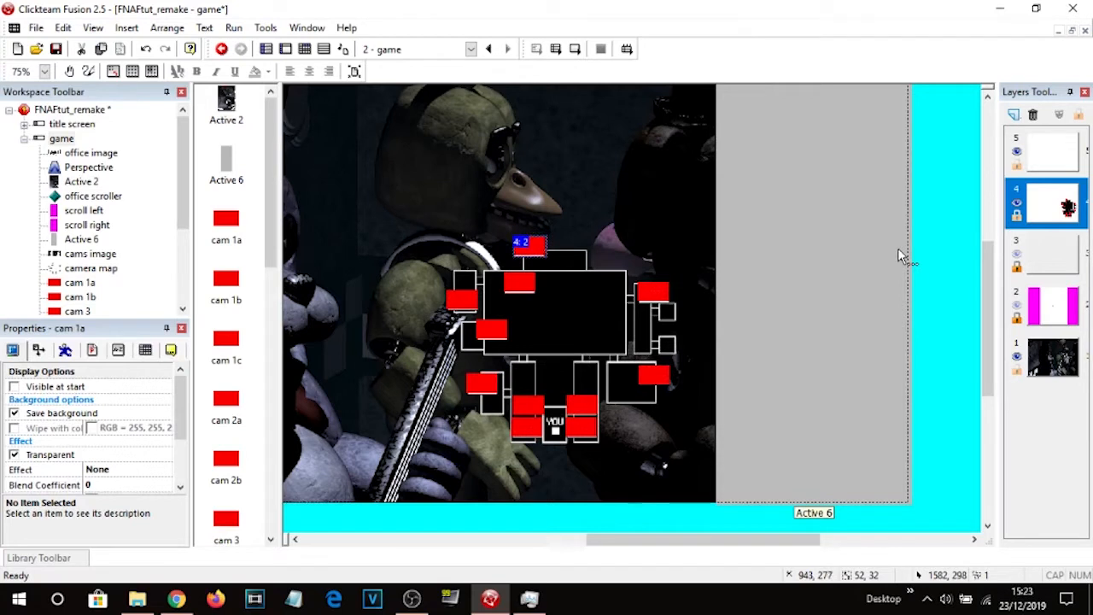
# Deselect everything and save the project.
pyautogui.click(972, 254)
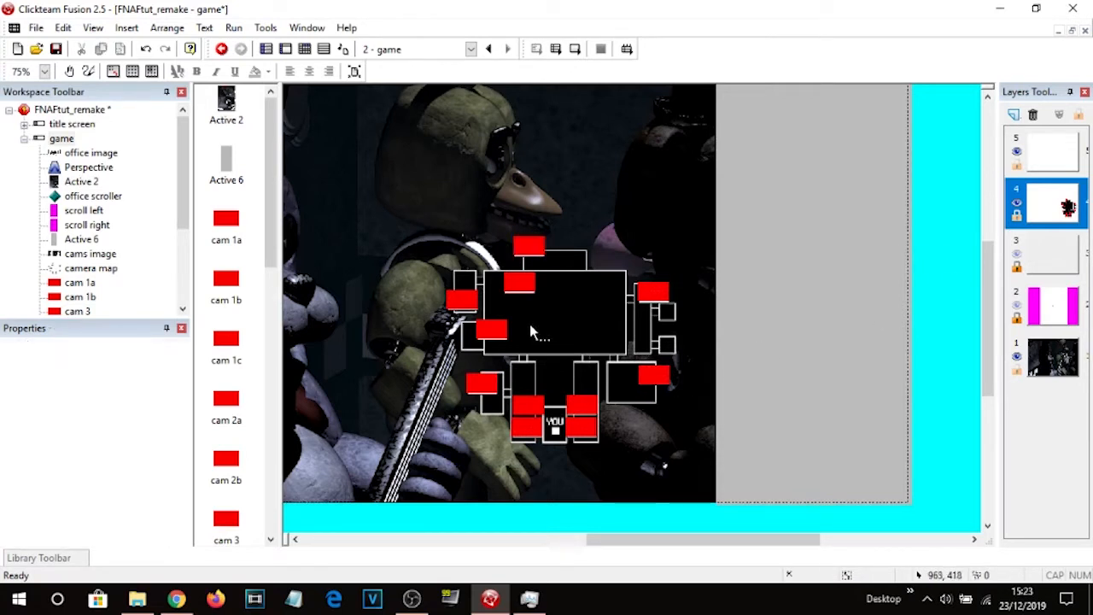
pyautogui.hotkey('ctrl', 's')
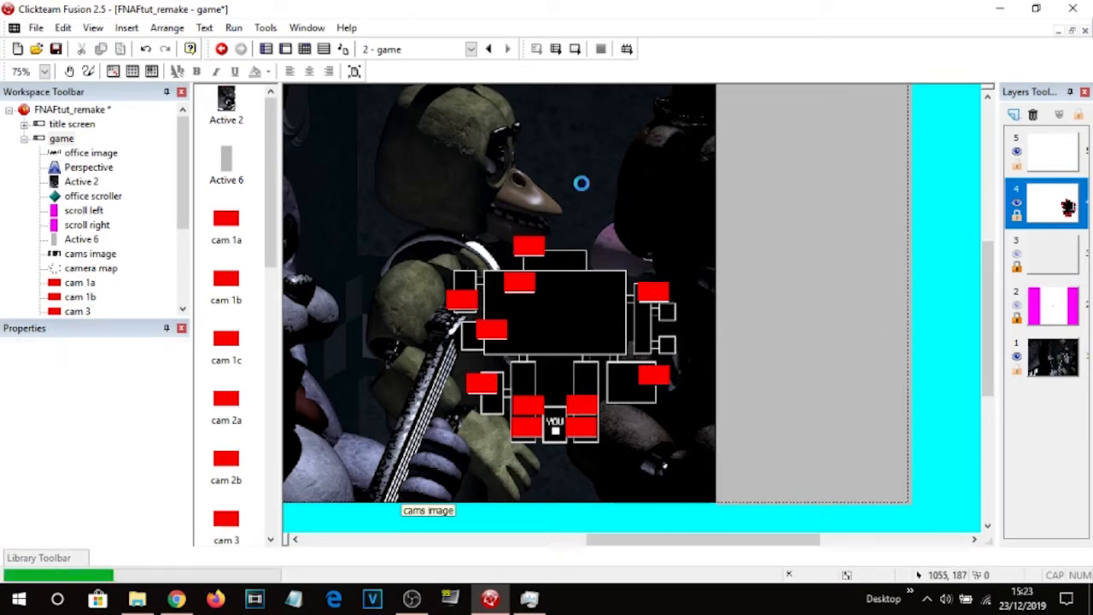
# Run the frame to check the camera map and buttons, then close the test window.
pyautogui.click(575, 50)
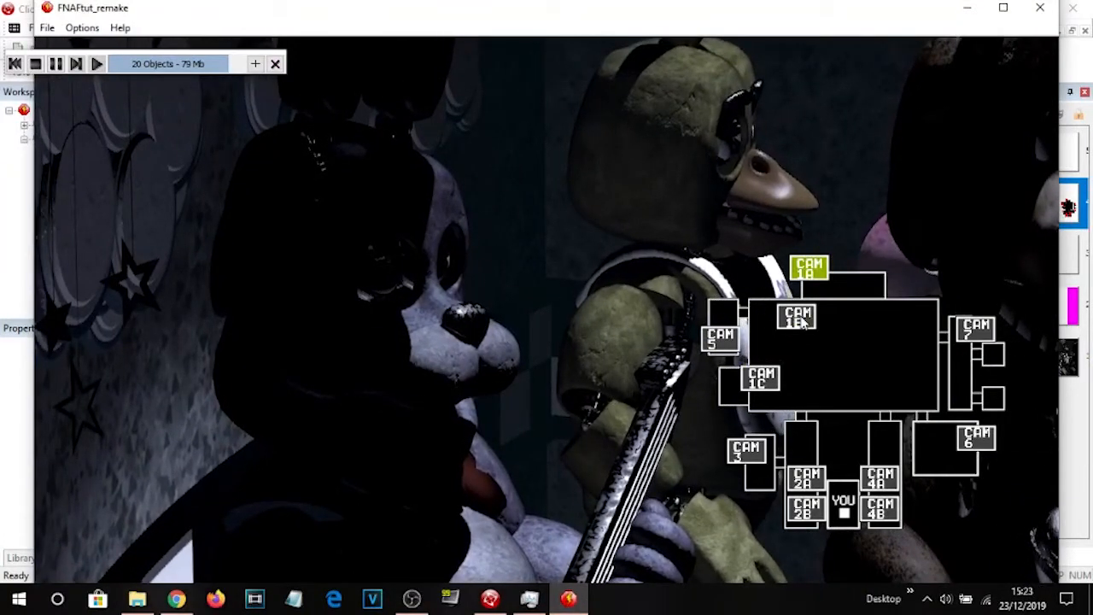
pyautogui.click(1040, 7)
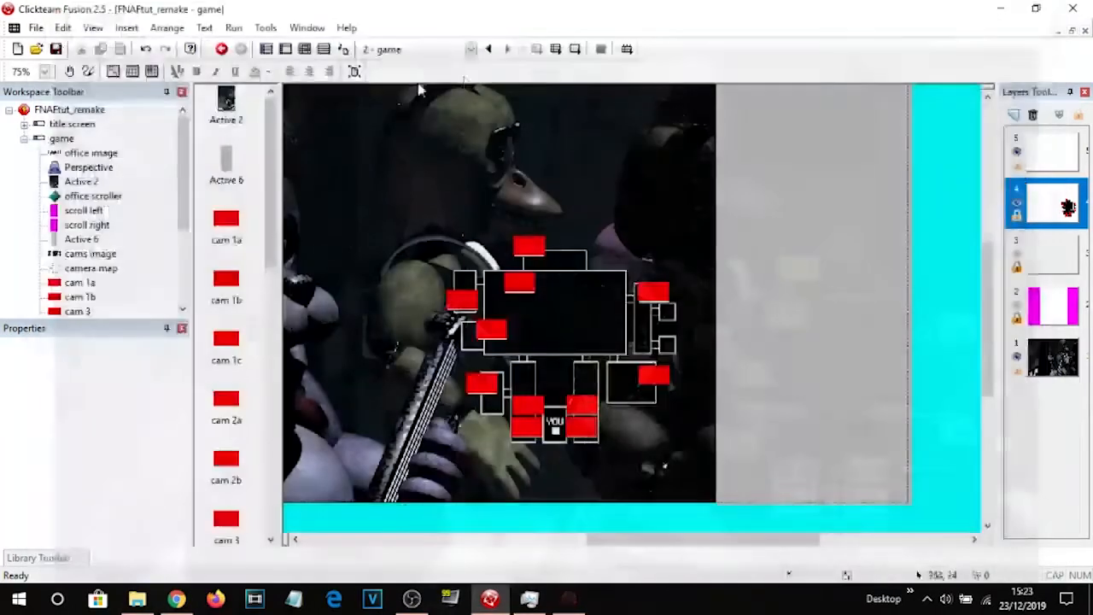
# Review the camera button click events in the event editor.
pyautogui.click(304, 48)
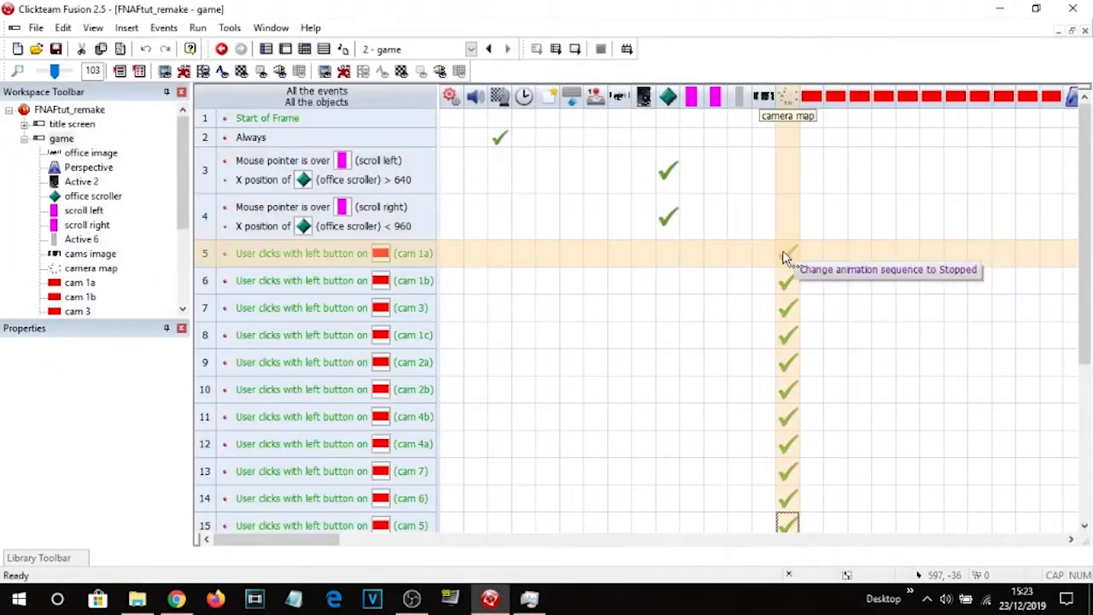
pyautogui.scroll(-5, 500, 317)
pyautogui.scroll(5, 501, 256)
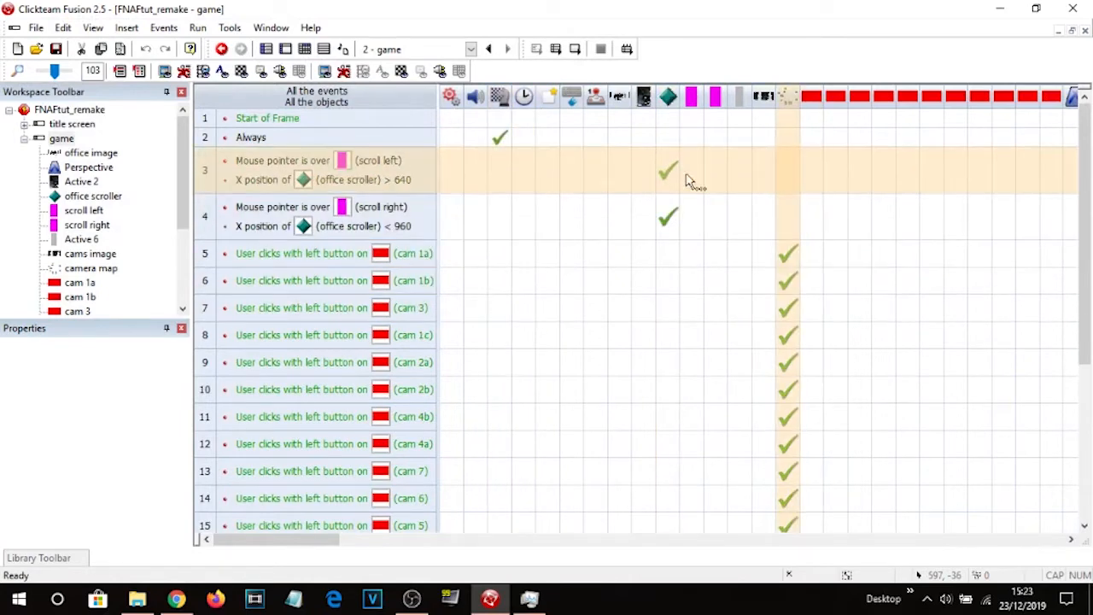
pyautogui.click(287, 53)
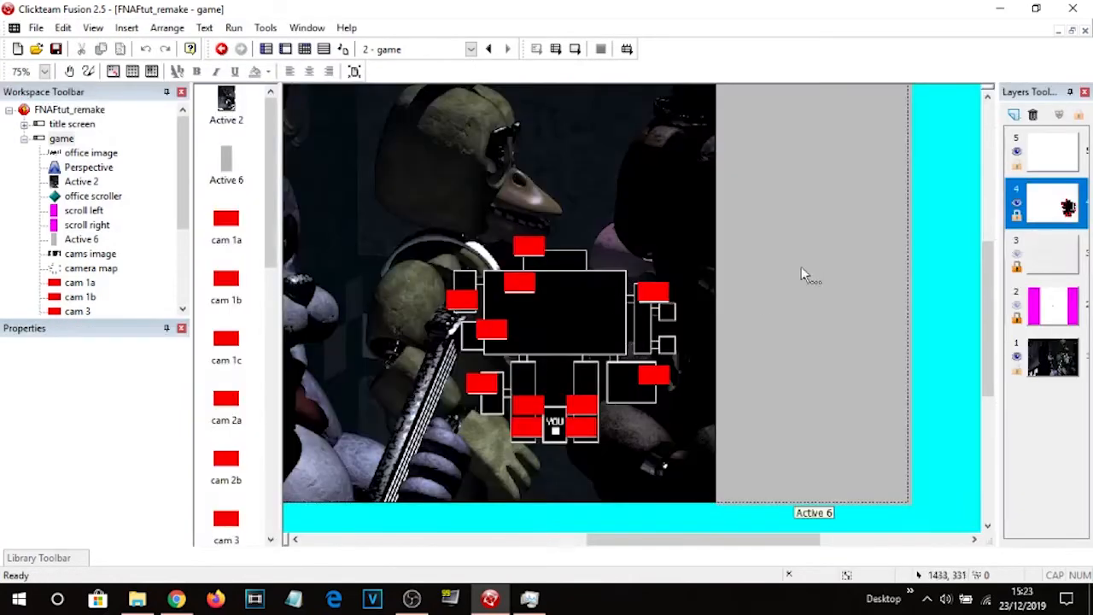
pyautogui.doubleClick(586, 294)
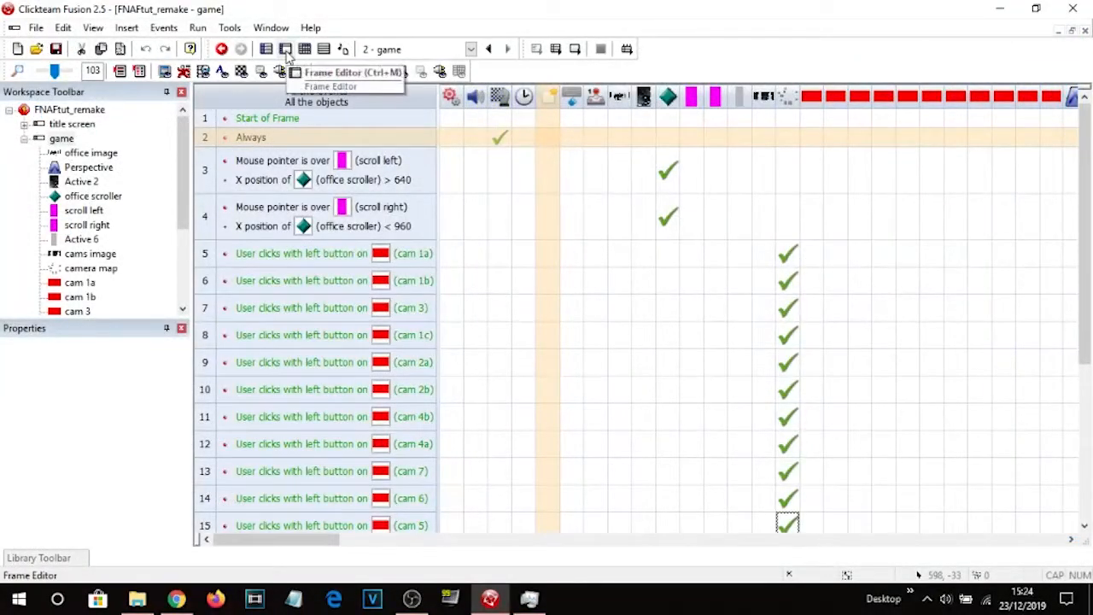
pyautogui.click(286, 52)
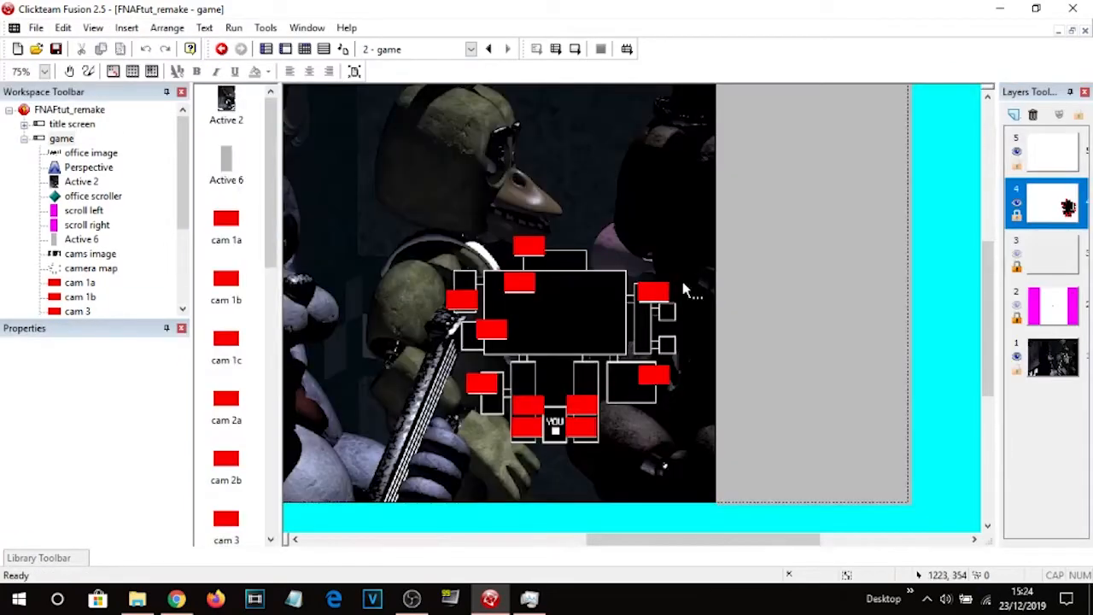
# Insert a Counter object and place it in the area above the frame's top edge.
pyautogui.moveTo(666, 206); pyautogui.dragTo(785, 397, button='middle')
pyautogui.doubleClick(436, 149)
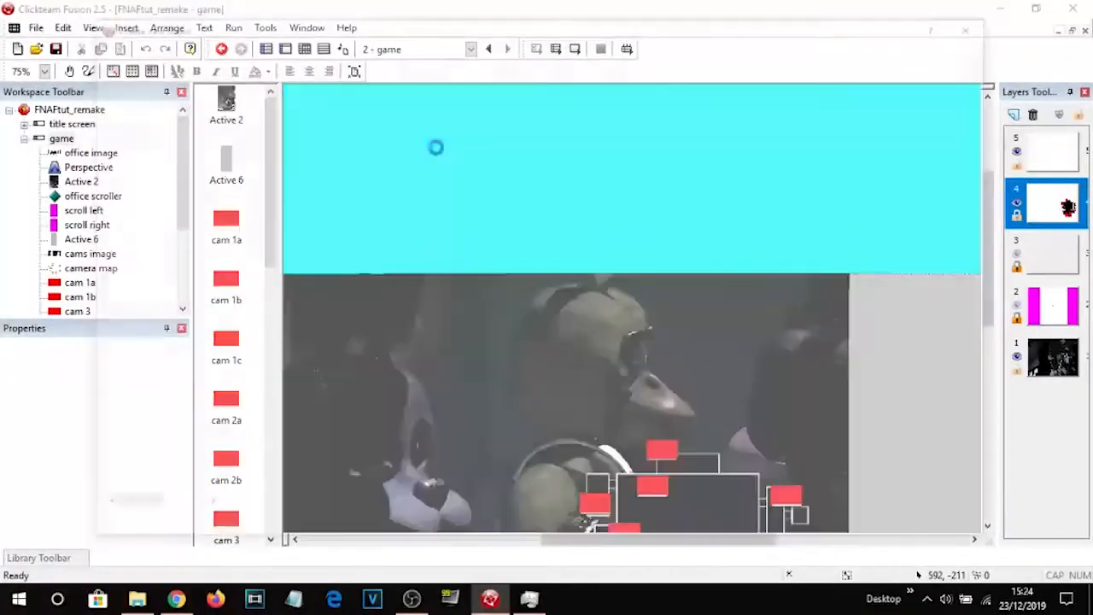
pyautogui.doubleClick(803, 169)
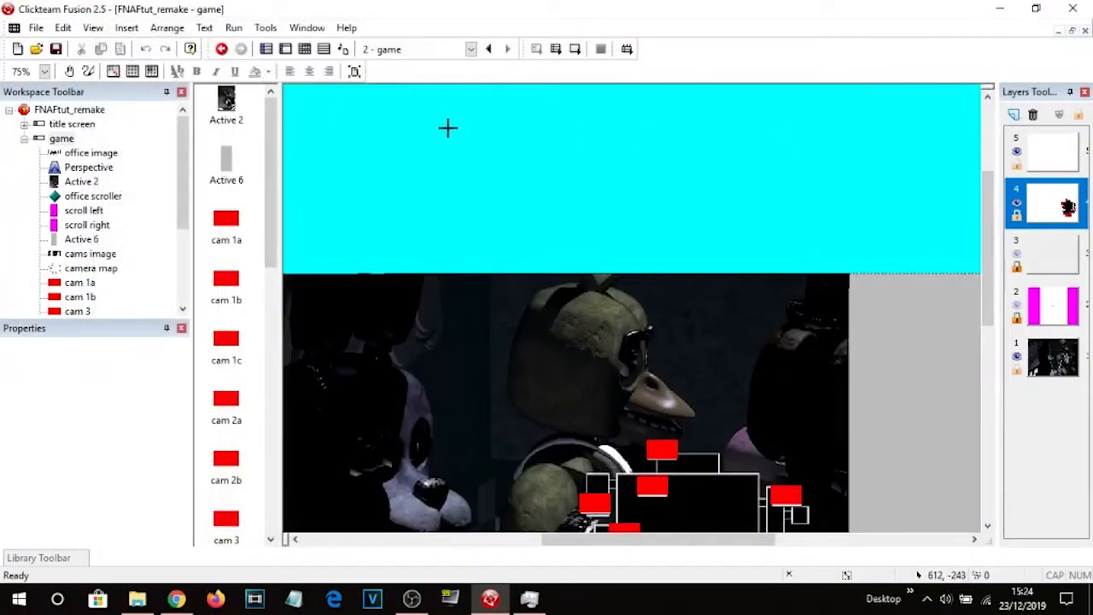
pyautogui.click(446, 124)
pyautogui.moveTo(445, 126); pyautogui.dragTo(505, 196)
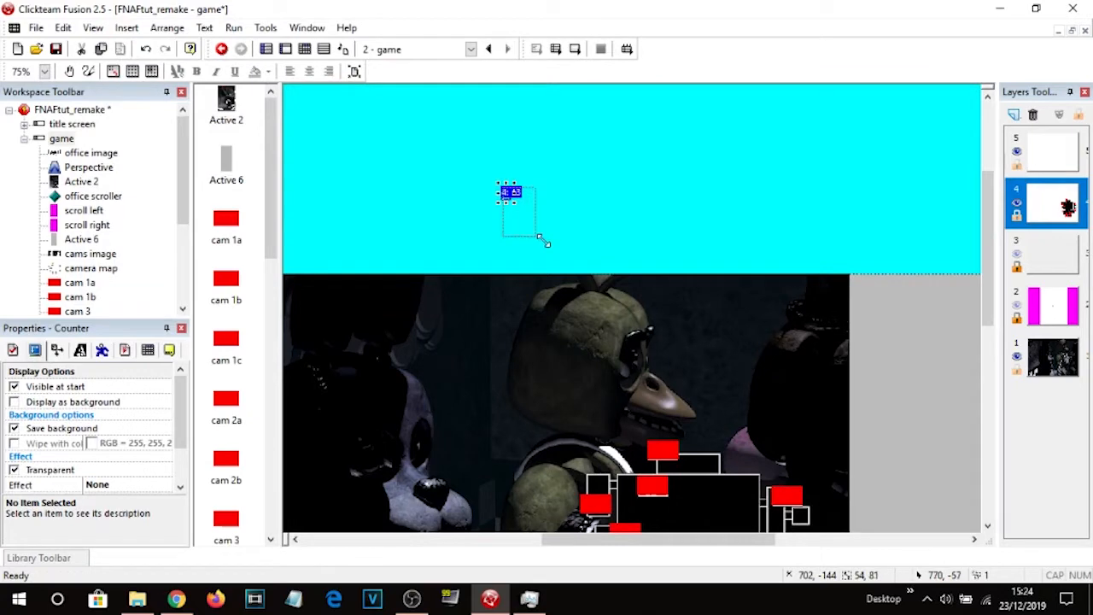
pyautogui.click(541, 237)
# Run the frame, try the cam 5 button, and close the test window.
pyautogui.moveTo(666, 202); pyautogui.dragTo(635, 16, button='middle')
pyautogui.click(573, 48)
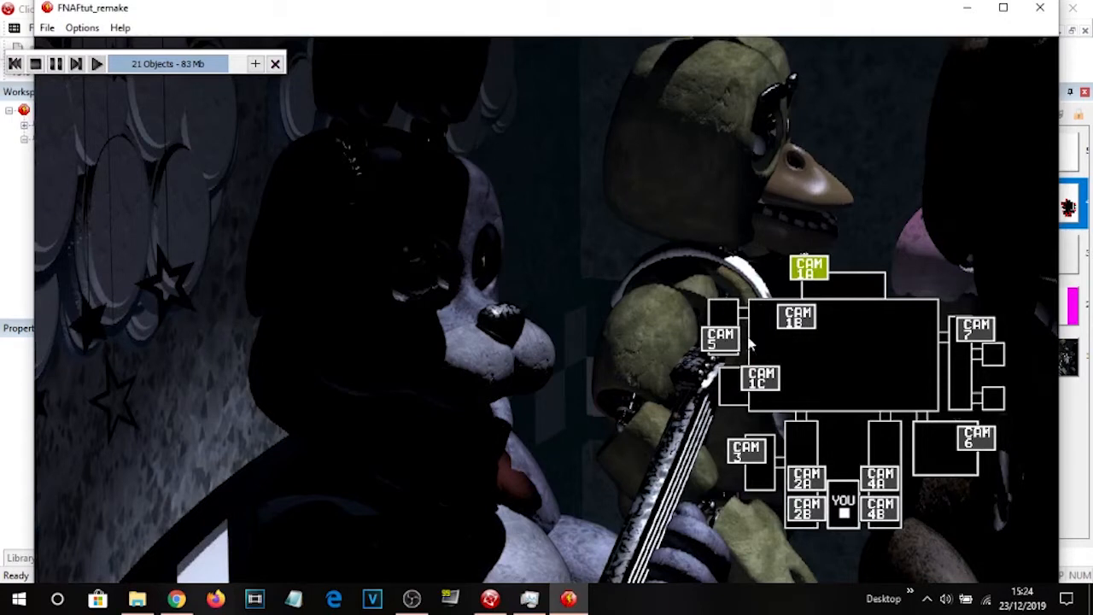
pyautogui.click(718, 341)
pyautogui.click(273, 64)
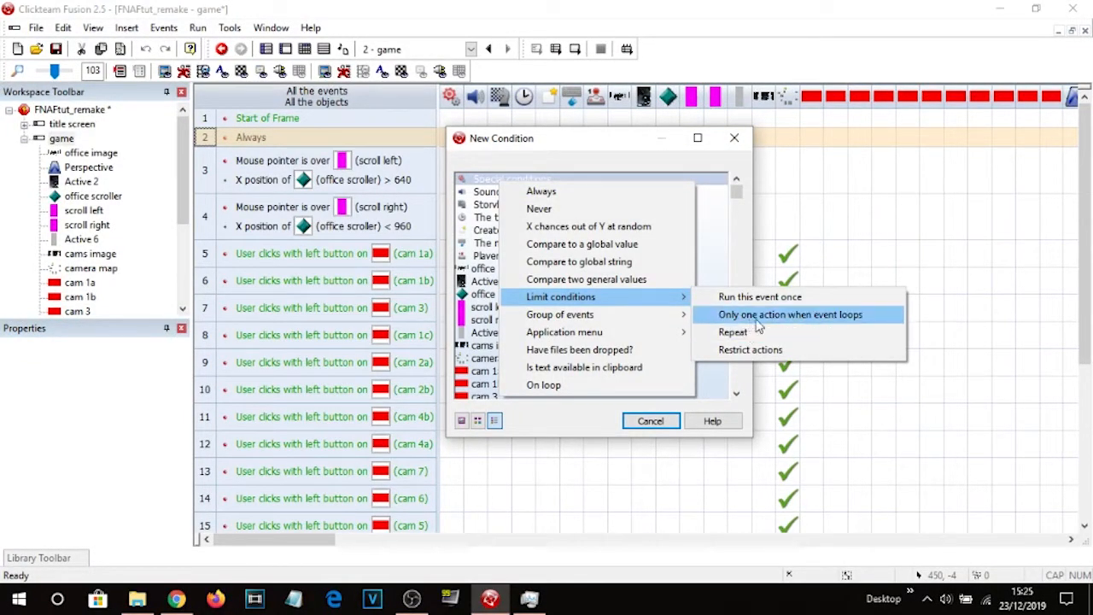
# Cancel the New Condition dialog.
pyautogui.click(679, 7)
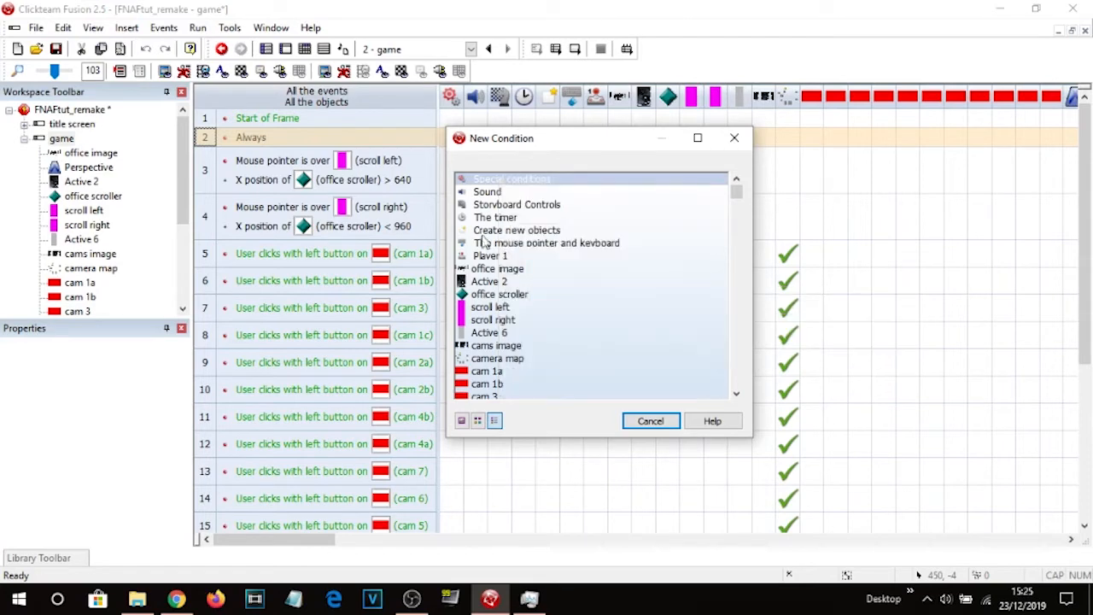
pyautogui.click(649, 420)
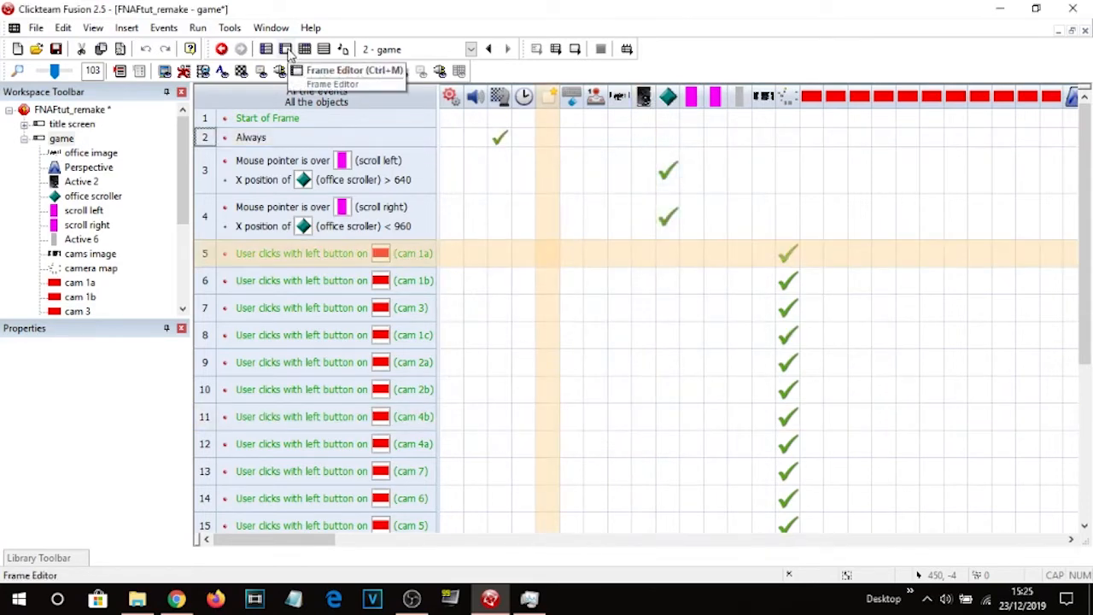
# Rename the Counter object above the frame to "cam selection".
pyautogui.click(286, 49)
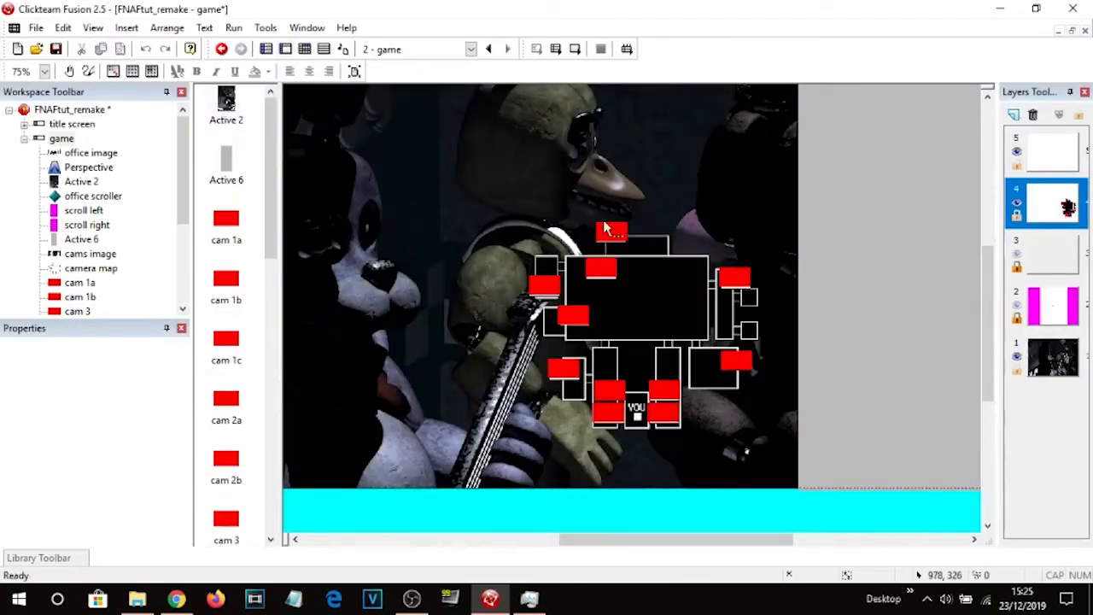
pyautogui.moveTo(597, 202); pyautogui.dragTo(708, 403, button='middle')
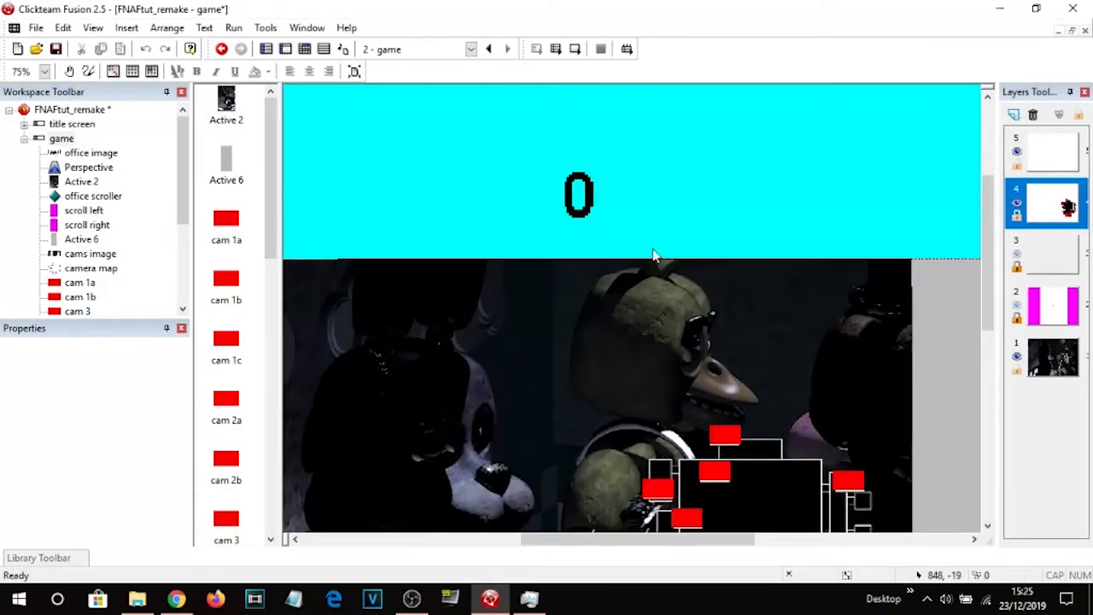
pyautogui.moveTo(687, 359); pyautogui.dragTo(661, 296, button='middle')
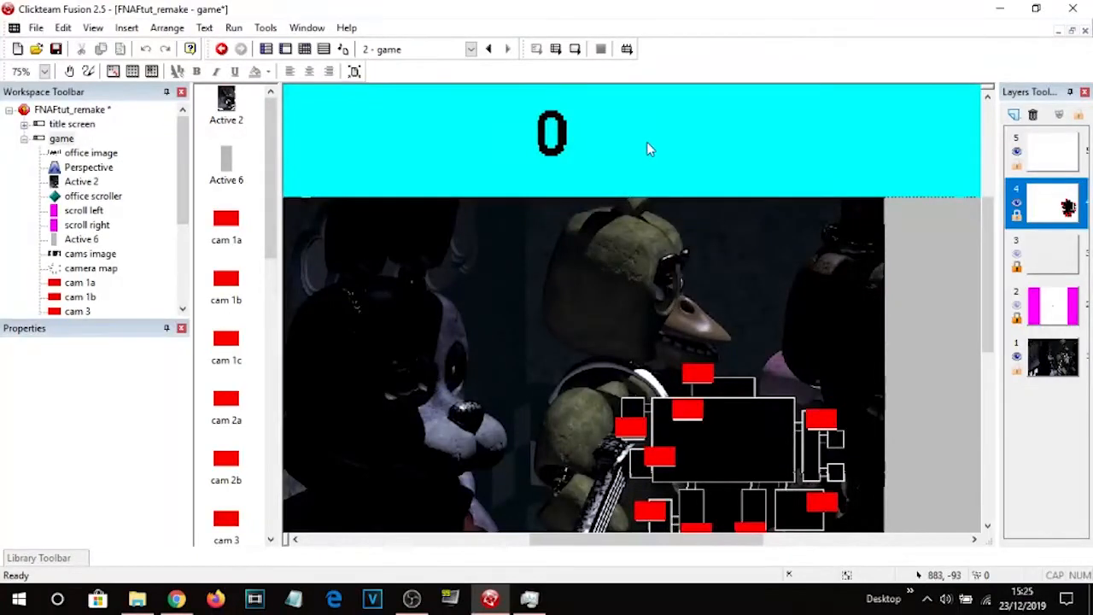
pyautogui.click(553, 136)
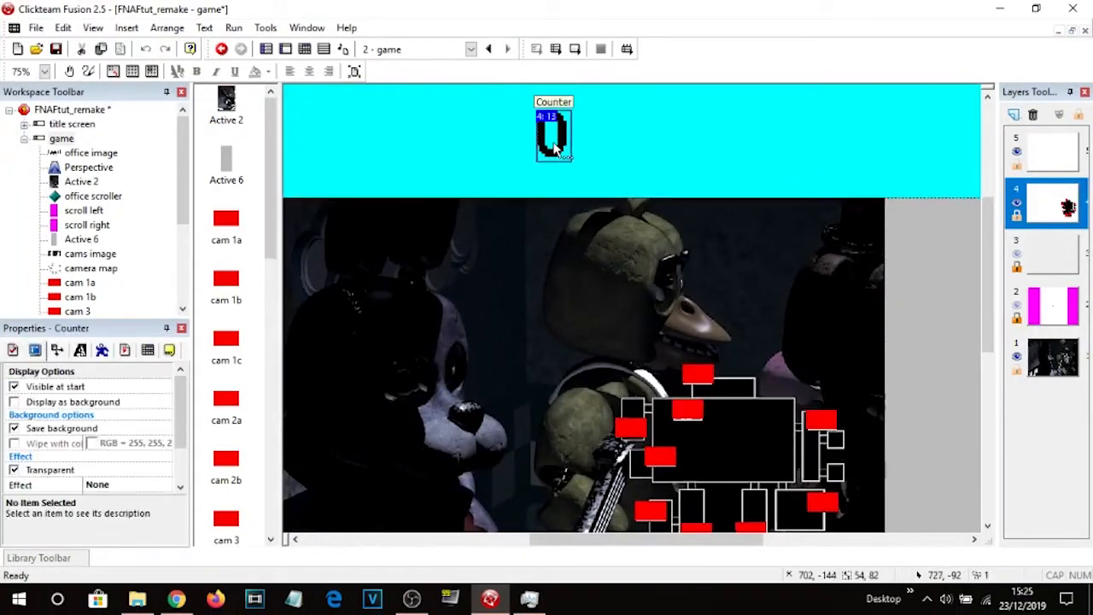
pyautogui.click(169, 350)
pyautogui.click(111, 387)
pyautogui.write('cam sele')
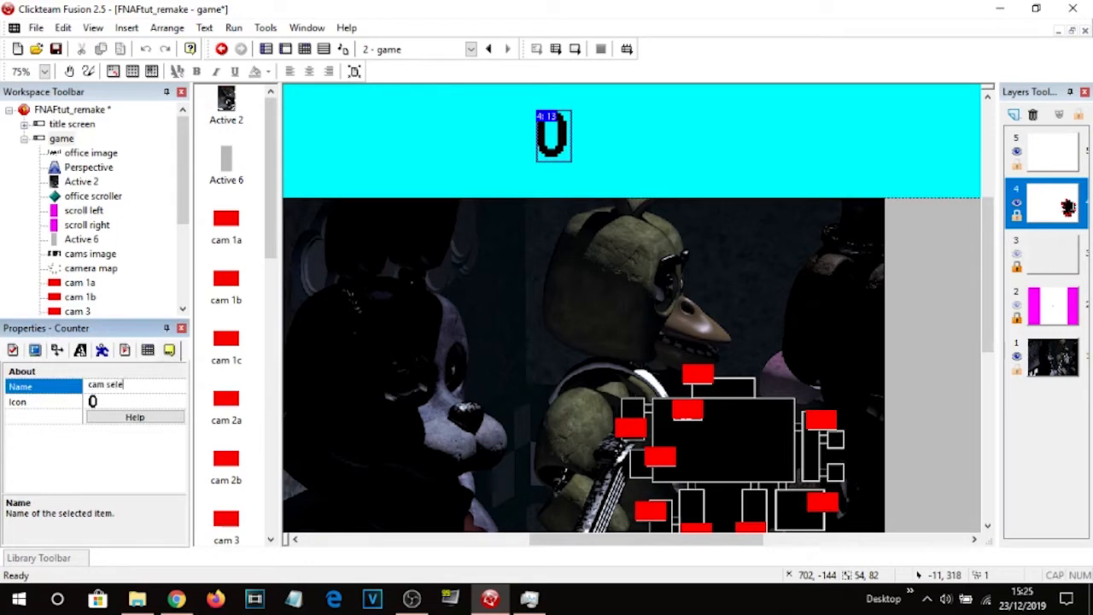
pyautogui.write('ction')
pyautogui.press('Return')
pyautogui.click(689, 165)
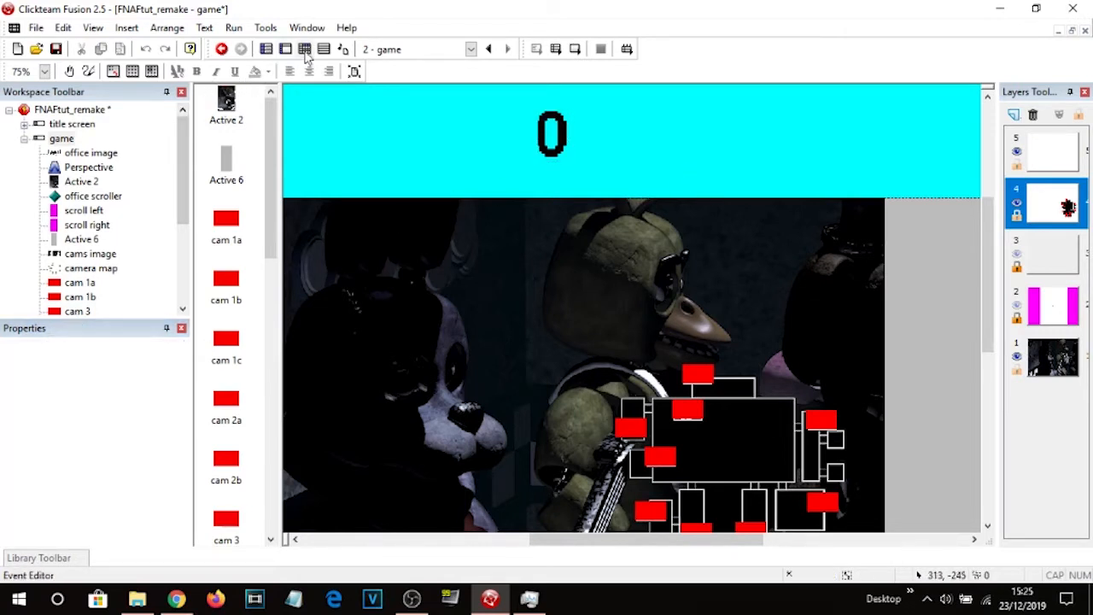
# Add a Set Counter action for cam selection to the cam 1a click event.
pyautogui.click(304, 52)
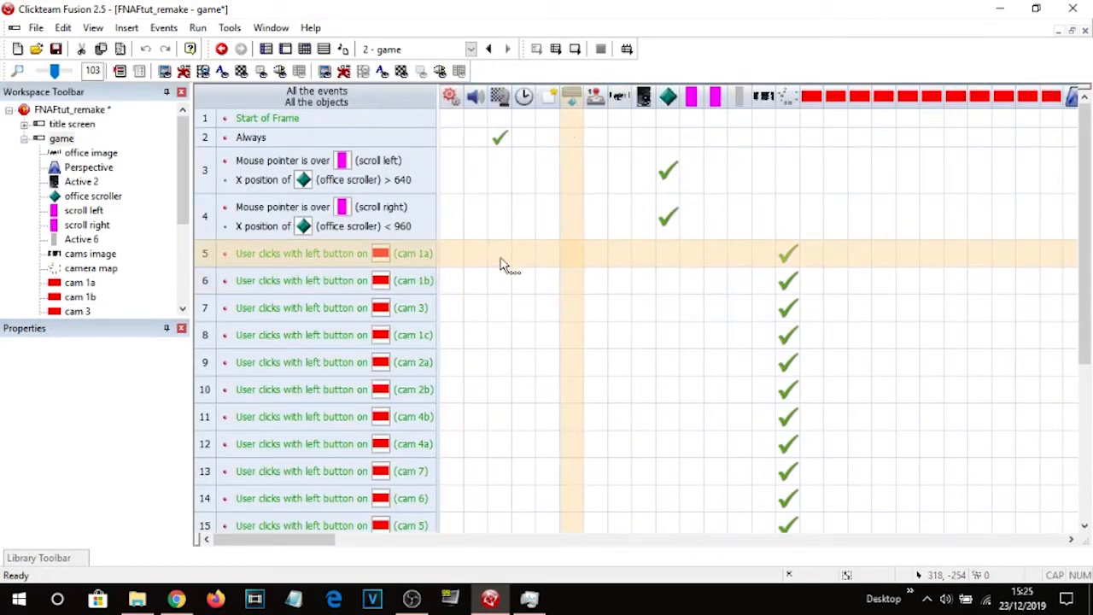
pyautogui.moveTo(317, 540); pyautogui.dragTo(475, 570)
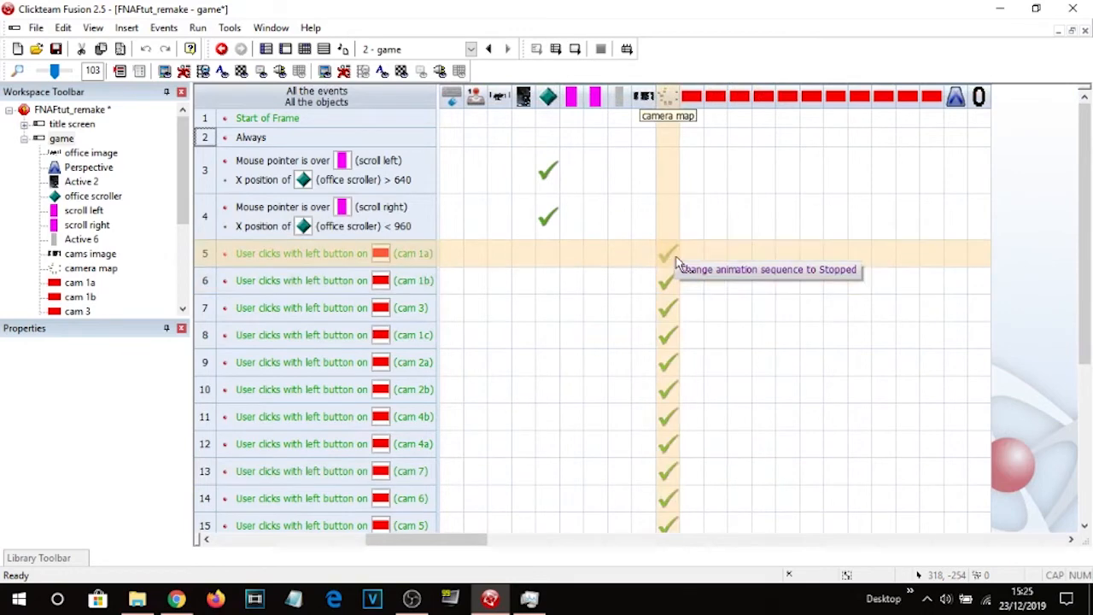
pyautogui.click(980, 252)
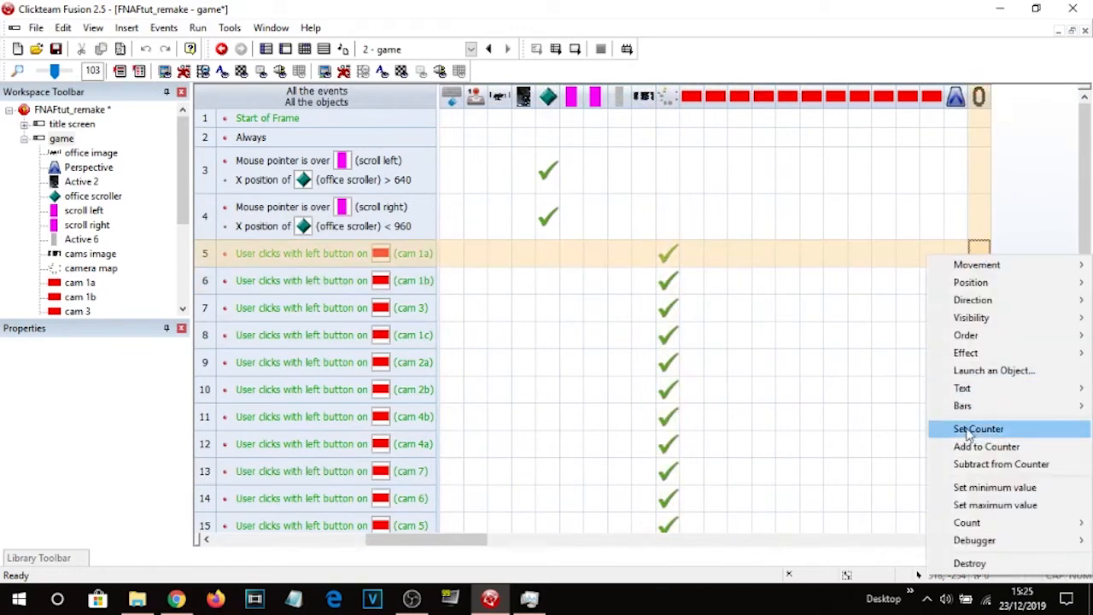
pyautogui.click(978, 429)
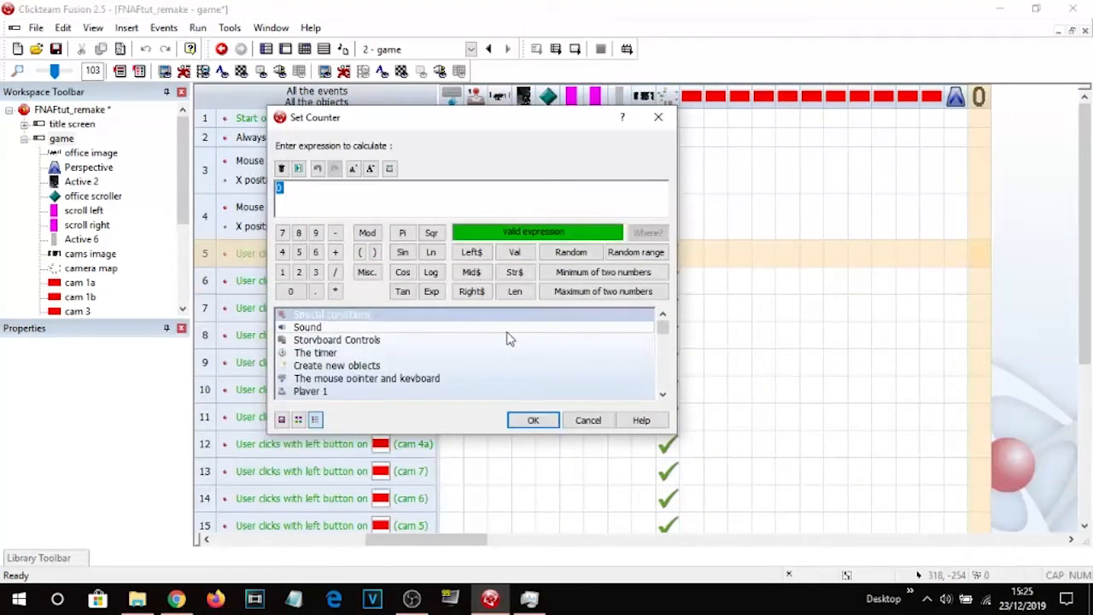
pyautogui.press('Return')
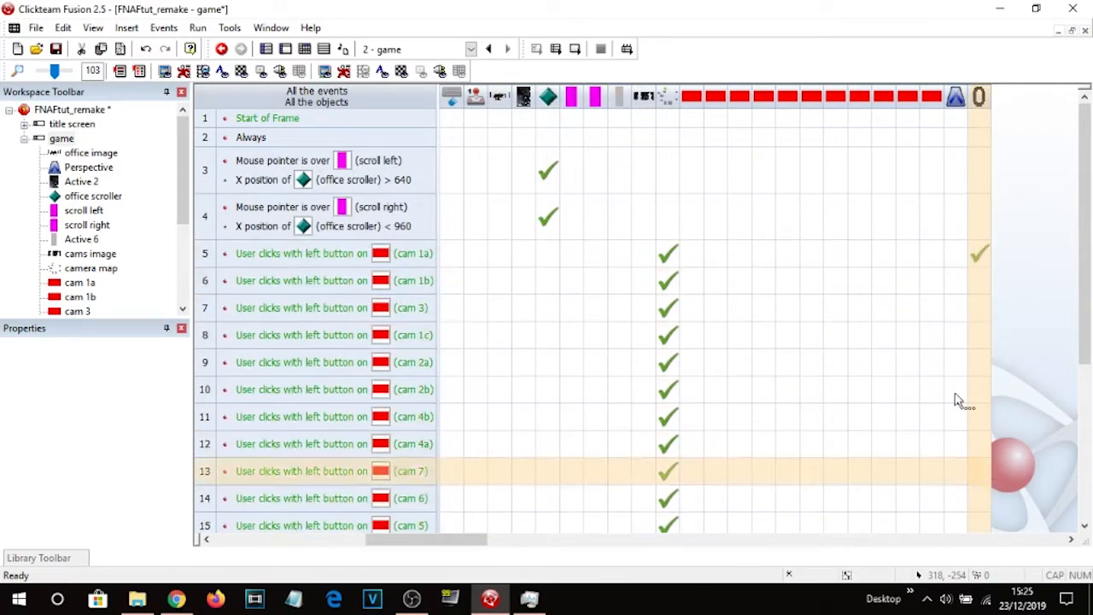
# Check the Set Counter actions on each camera button click event.
pyautogui.scroll(-2, 1010, 359)
pyautogui.scroll(2, 1018, 342)
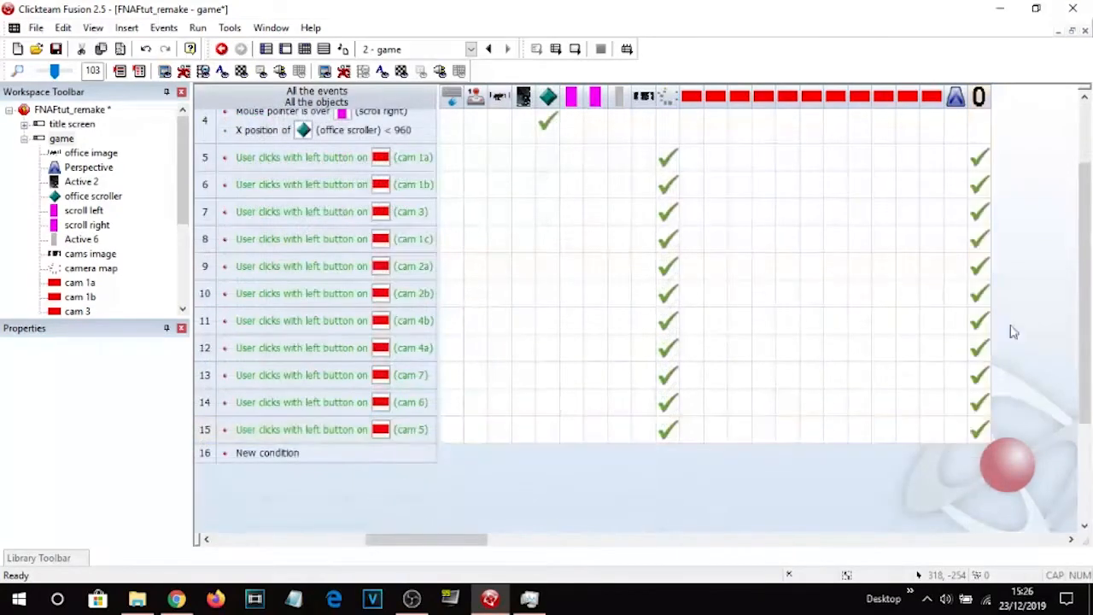
pyautogui.scroll(2, 1003, 320)
pyautogui.scroll(-3, 1005, 317)
pyautogui.scroll(1, 1005, 315)
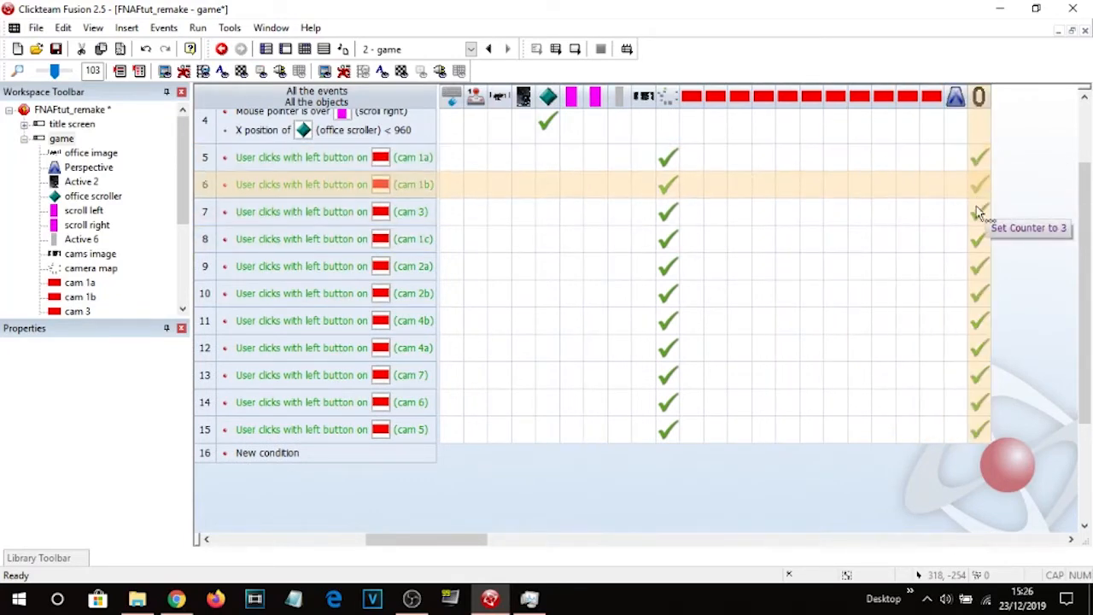
pyautogui.click(982, 430)
pyautogui.scroll(-5, 550, 489)
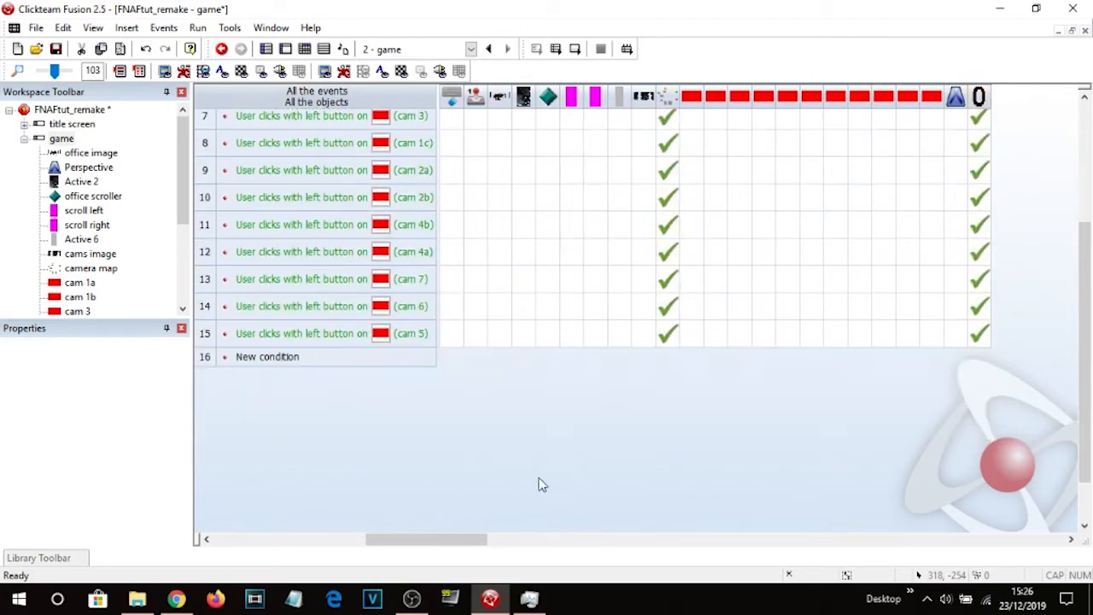
# Add a new event whose condition compares cam selection equal to 1.
pyautogui.doubleClick(267, 323)
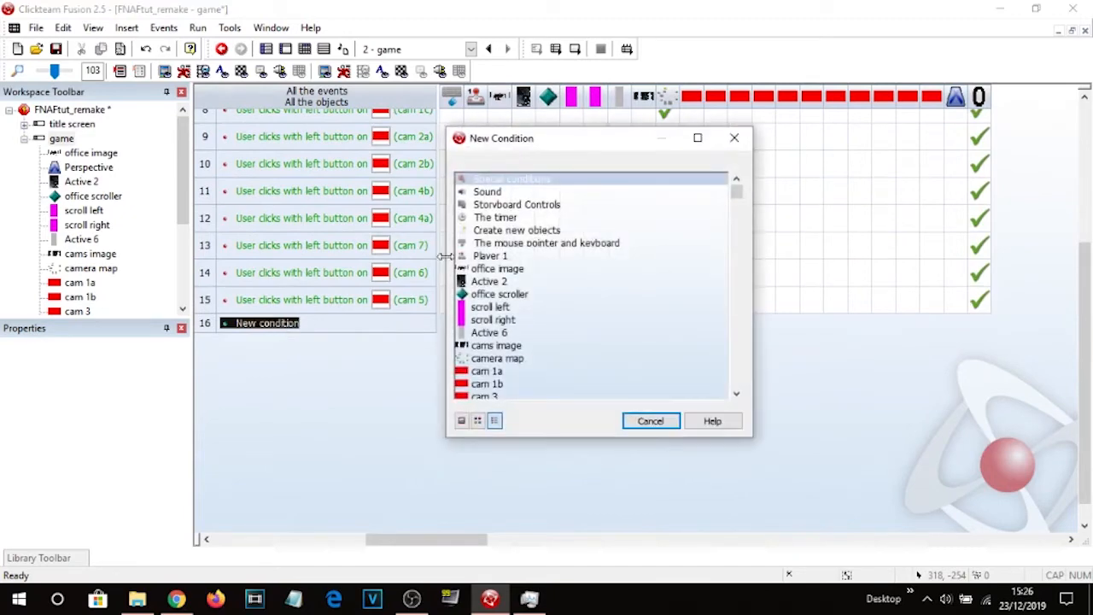
pyautogui.scroll(-5, 513, 324)
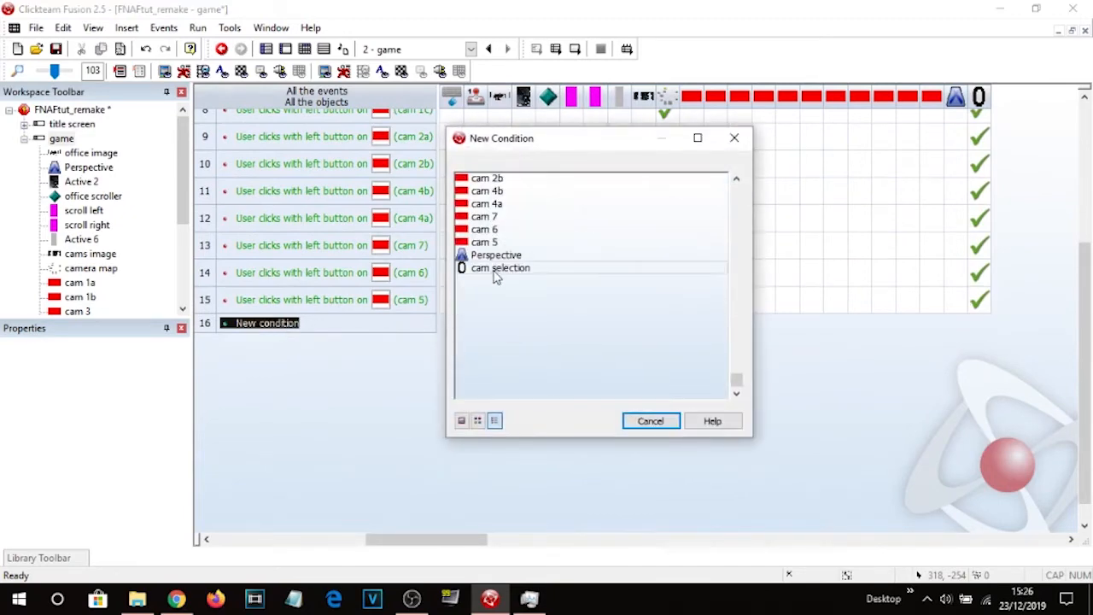
pyautogui.click(497, 268)
pyautogui.click(602, 407)
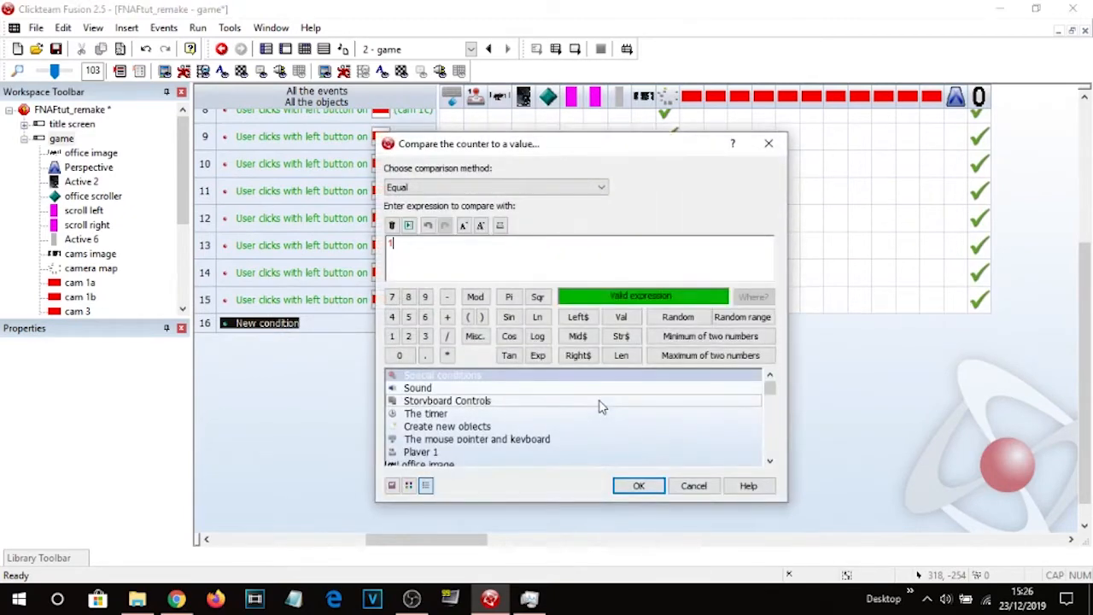
pyautogui.press('Return')
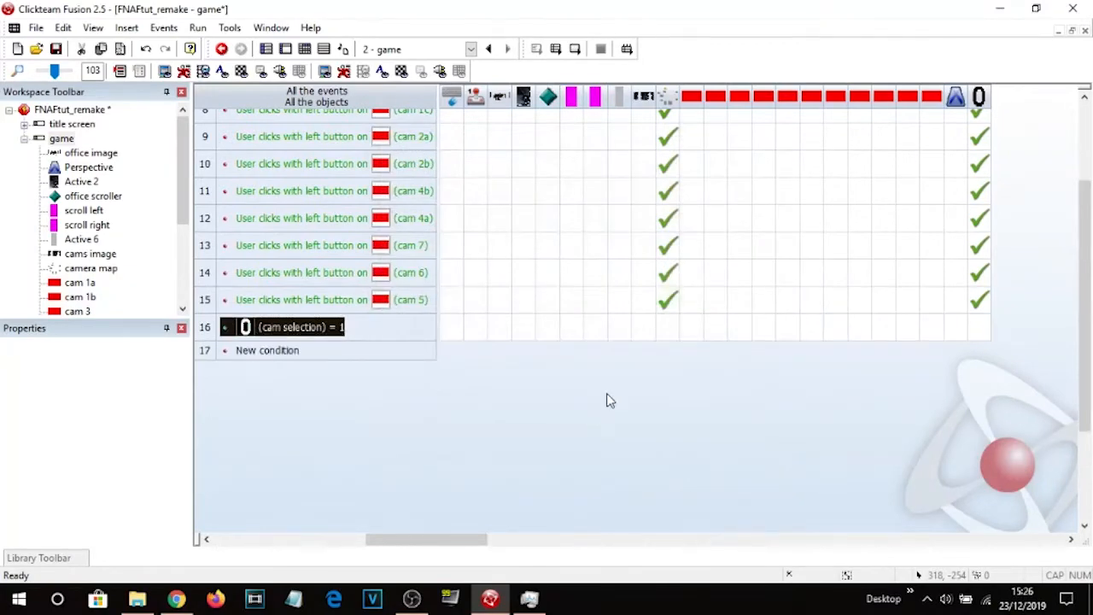
# Copy the camera map animation action from the cam 1a click event to the cam selection = 1 event.
pyautogui.scroll(3, 607, 397)
pyautogui.scroll(-2, 608, 400)
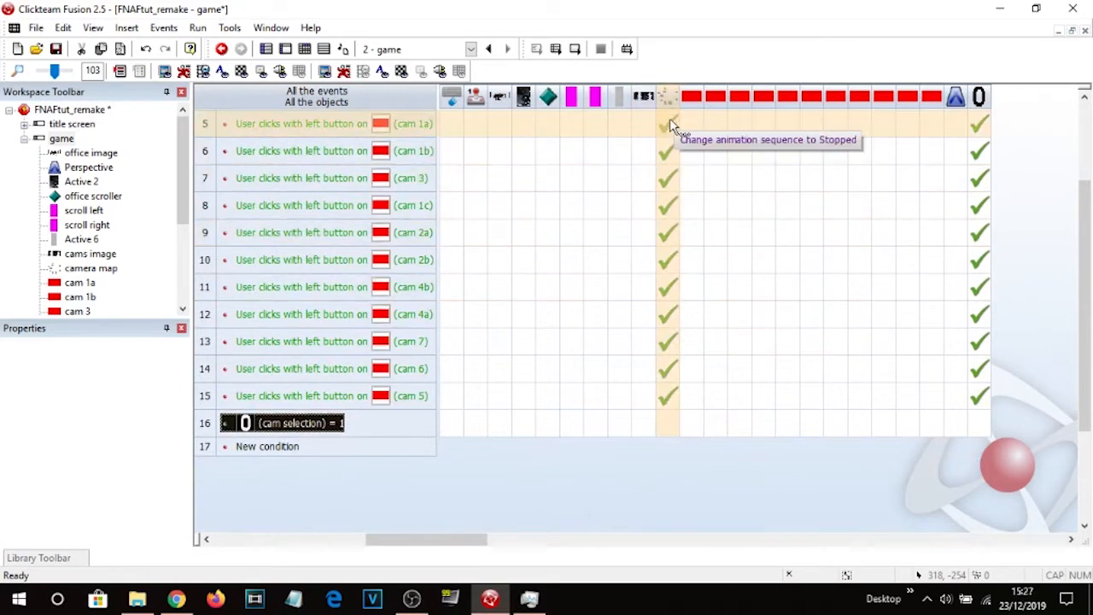
pyautogui.moveTo(671, 128); pyautogui.dragTo(668, 421)
# Duplicate the cam selection = 1 event and change the copy's comparison value to 2.
pyautogui.click(207, 426)
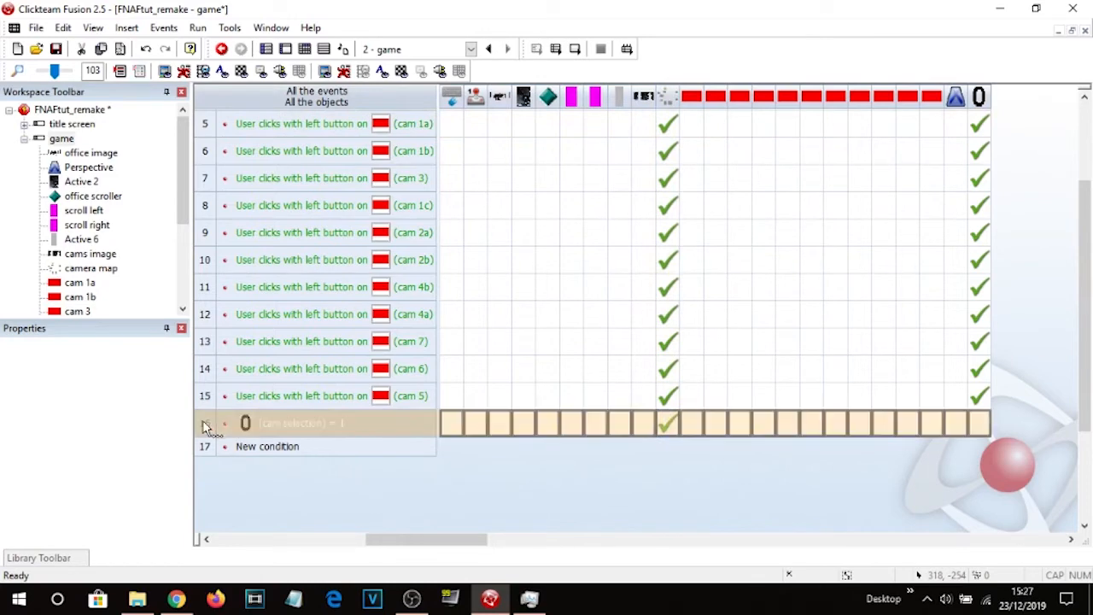
pyautogui.hotkey('ctrl', 'c')
pyautogui.hotkey('ctrl', 'v')
pyautogui.doubleClick(341, 452)
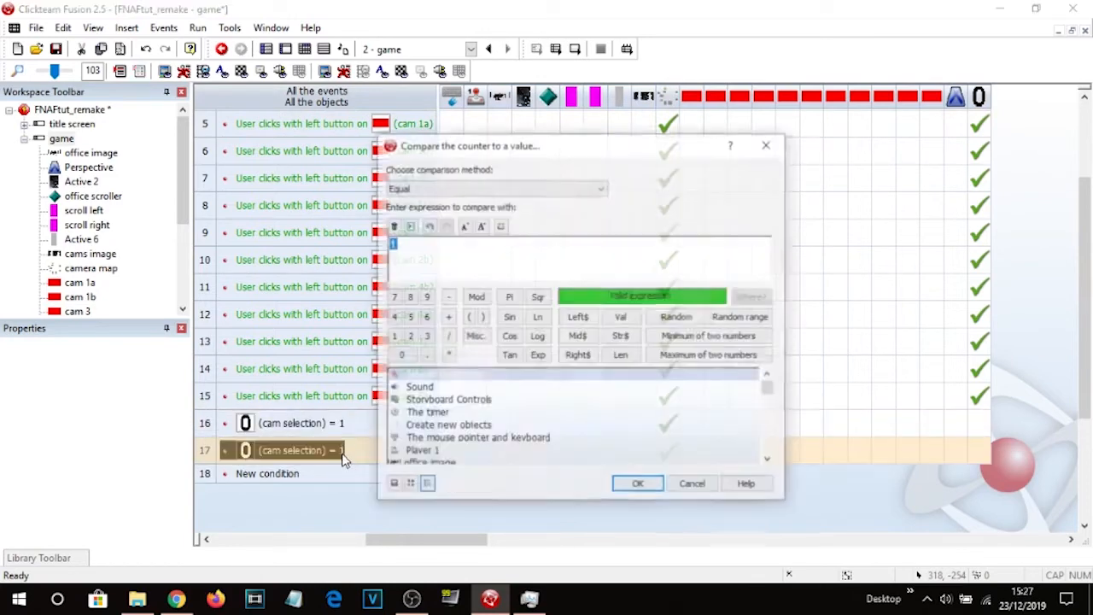
pyautogui.write('2')
pyautogui.press('Return')
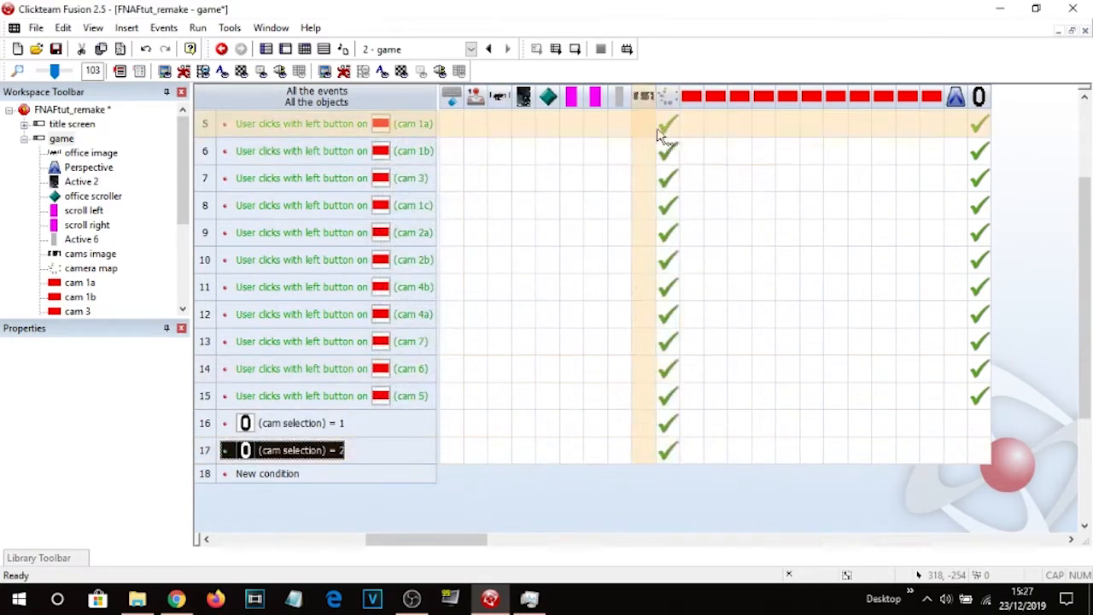
# Copy the cam 1b event's camera map animation action to the cam selection = 2 event.
pyautogui.moveTo(666, 150); pyautogui.dragTo(670, 457)
pyautogui.scroll(3, 748, 422)
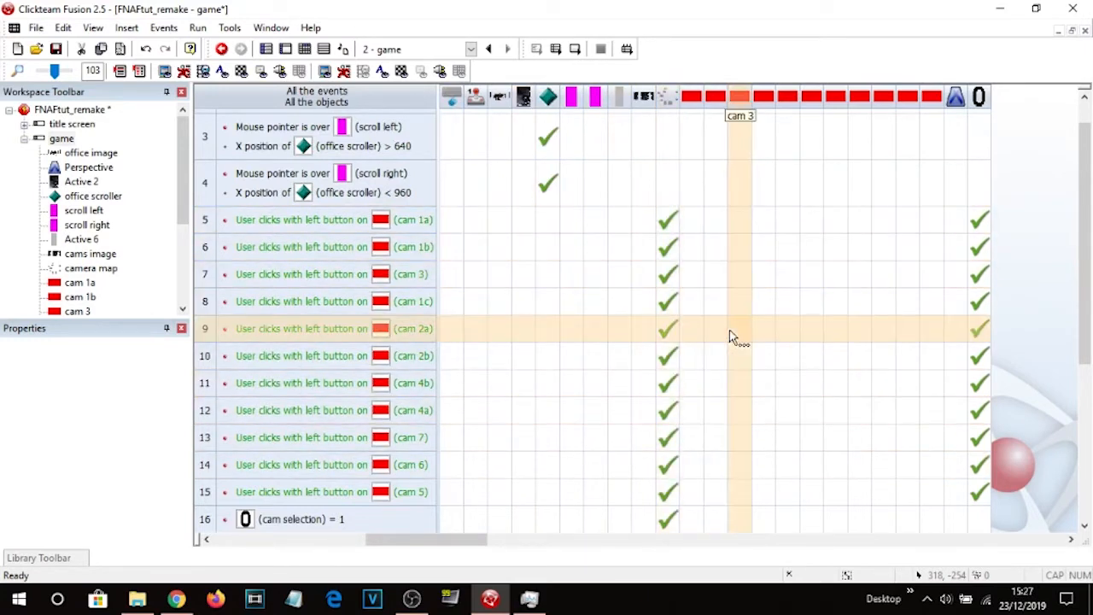
# Delete the camera map animation actions from all eleven camera button click events.
pyautogui.scroll(-2, 737, 307)
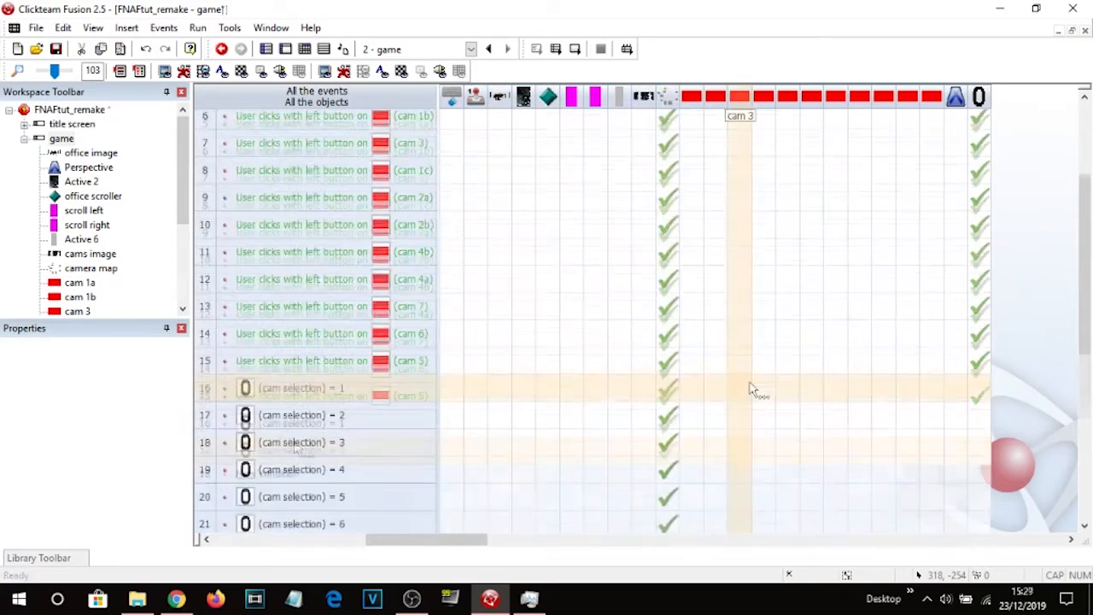
pyautogui.scroll(-3, 750, 384)
pyautogui.scroll(1, 747, 404)
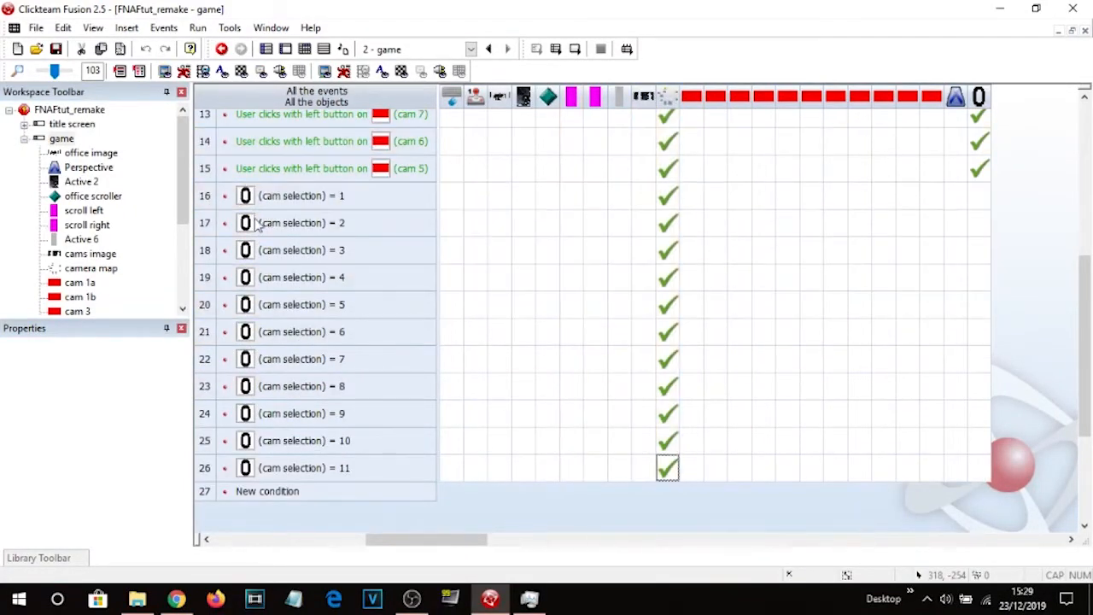
pyautogui.scroll(3, 603, 276)
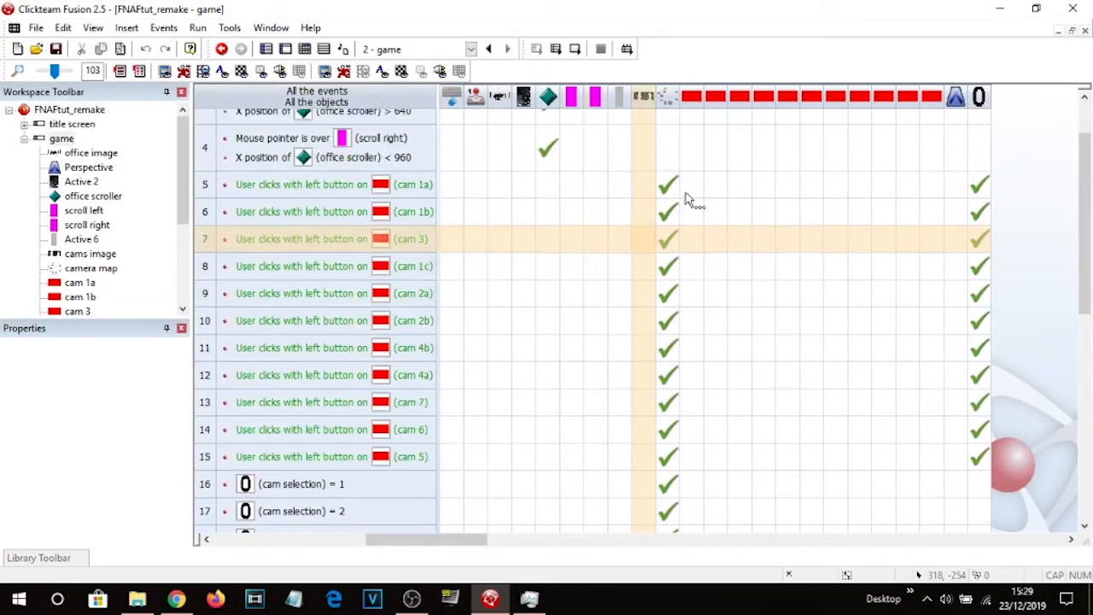
pyautogui.click(667, 185)
pyautogui.press('Delete')
pyautogui.click(670, 210)
pyautogui.press('Delete')
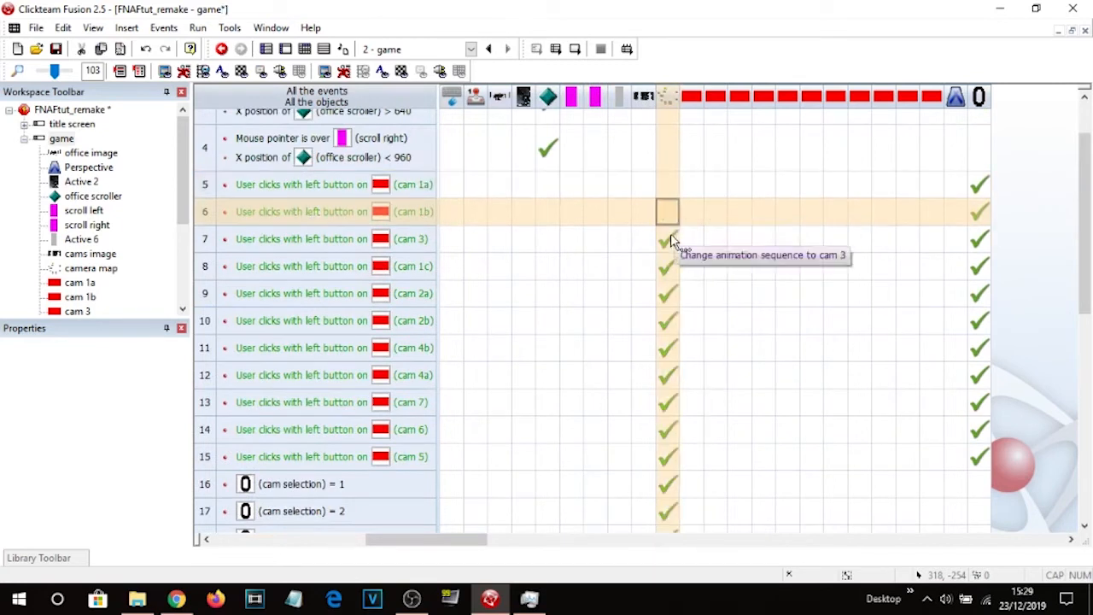
pyautogui.click(670, 239)
pyautogui.press('Delete')
pyautogui.click(671, 265)
pyautogui.press('Delete')
pyautogui.click(670, 293)
pyautogui.press('Delete')
pyautogui.click(669, 321)
pyautogui.press('Delete')
pyautogui.click(670, 347)
pyautogui.press('Delete')
pyautogui.click(670, 374)
pyautogui.press('Delete')
pyautogui.click(669, 402)
pyautogui.press('Delete')
pyautogui.click(670, 430)
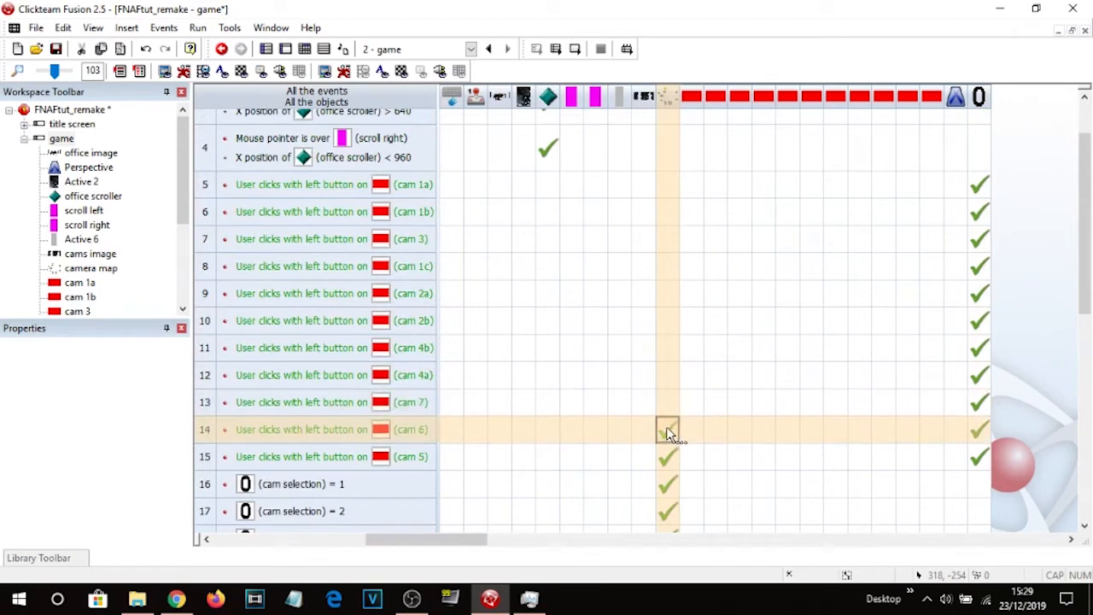
pyautogui.press('Delete')
pyautogui.press('Down')
pyautogui.press('Delete')
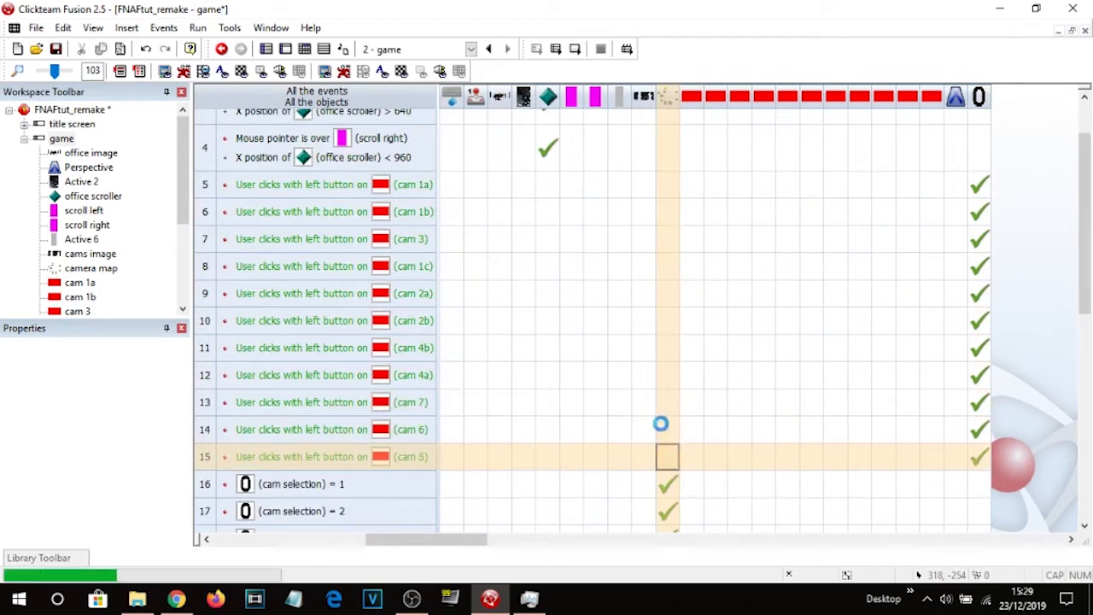
# Move the cam selection counter down from above the frame onto the office view.
pyautogui.click(288, 51)
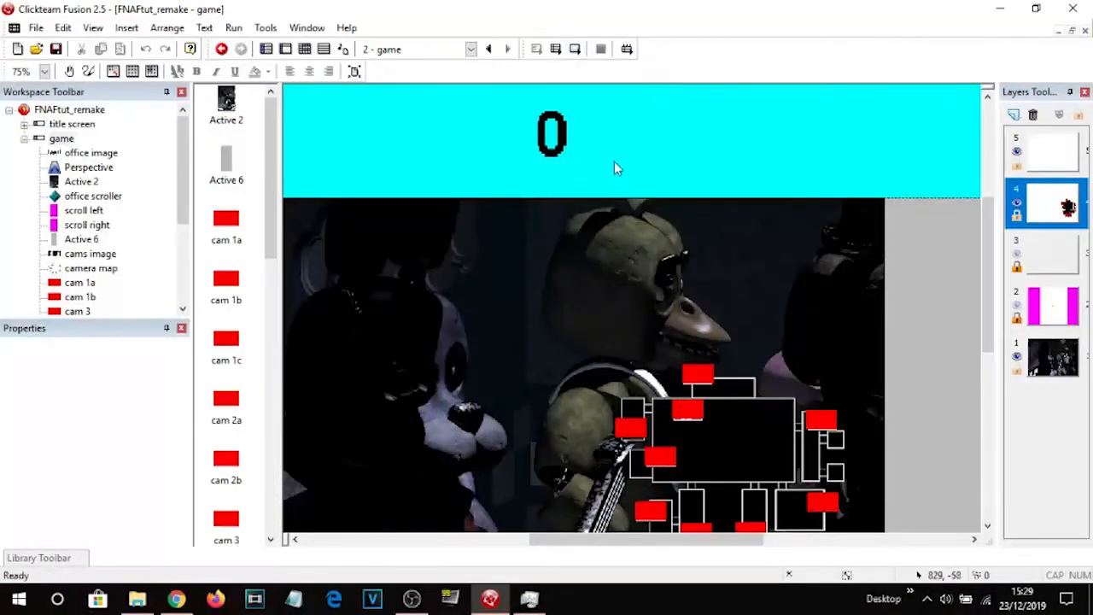
pyautogui.moveTo(569, 143); pyautogui.dragTo(514, 361)
pyautogui.click(545, 150)
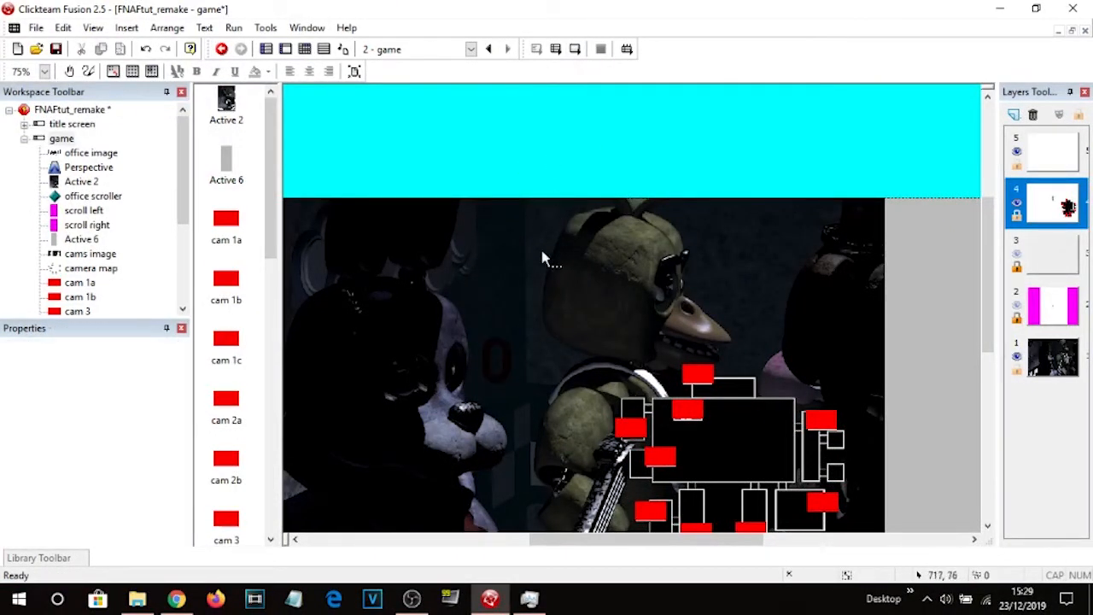
# Recolour the cam selection counter's digit frames white by filling each number with the Fill tool.
pyautogui.doubleClick(502, 372)
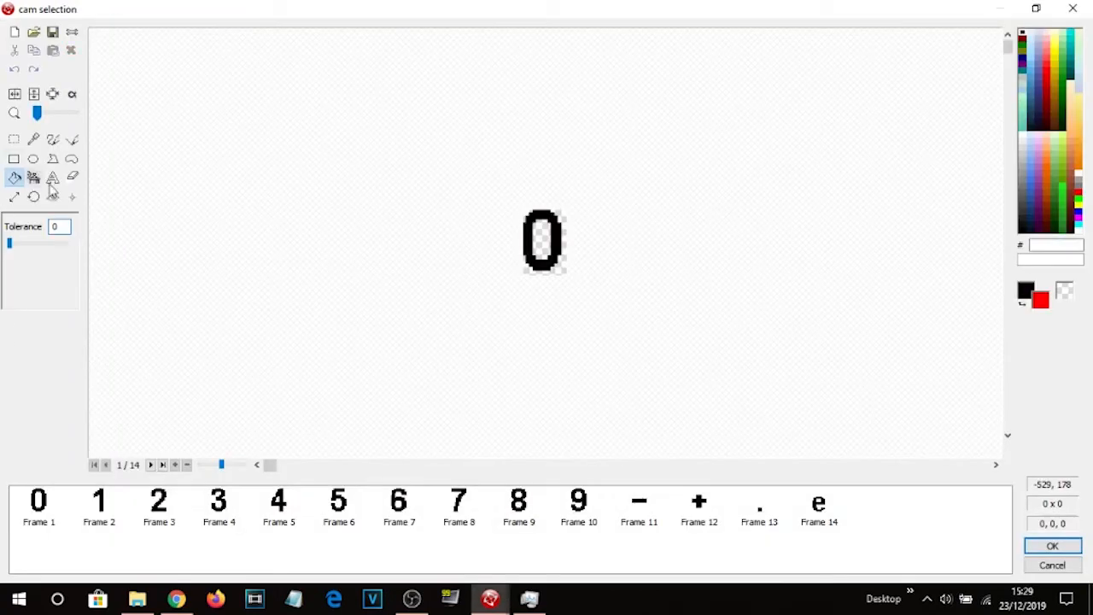
pyautogui.click(1079, 229)
pyautogui.click(561, 242)
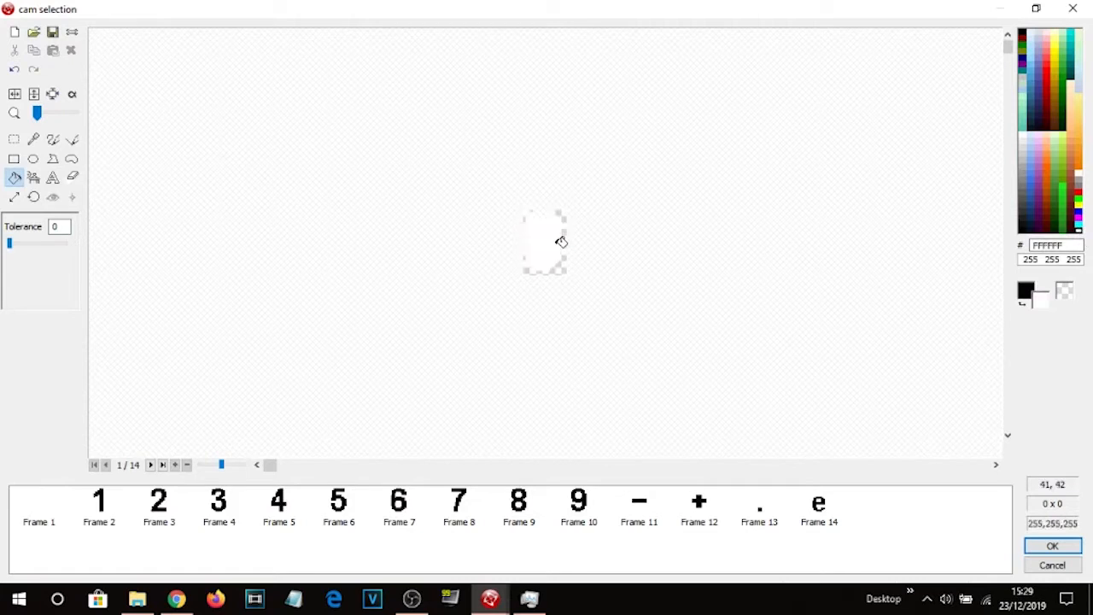
pyautogui.hotkey('ctrl', 'z')
pyautogui.click(557, 242)
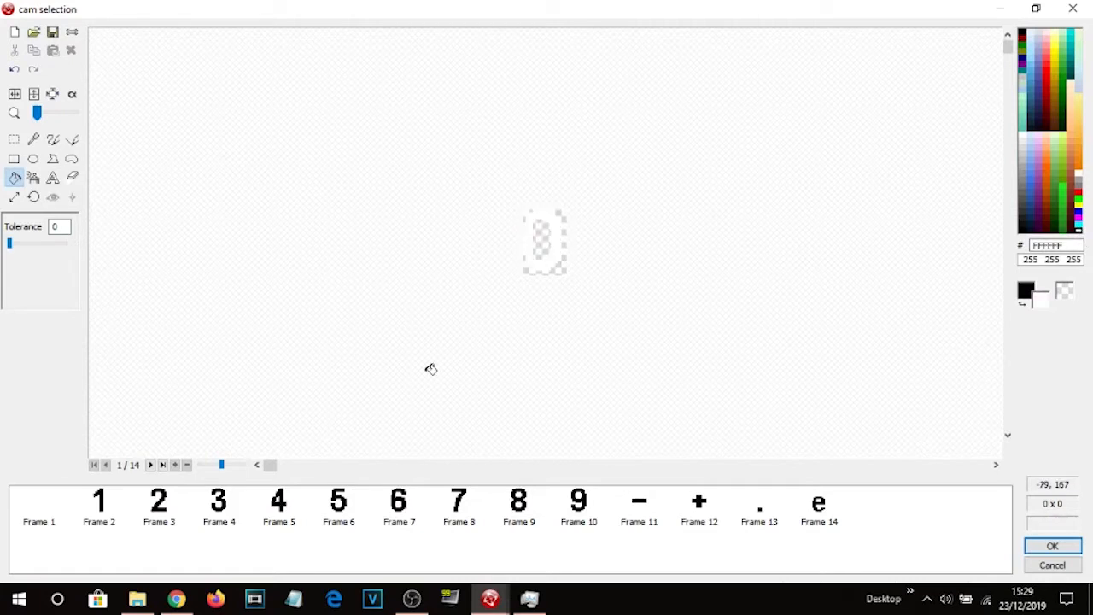
pyautogui.click(107, 504)
pyautogui.scroll(3, 580, 242)
pyautogui.click(566, 239)
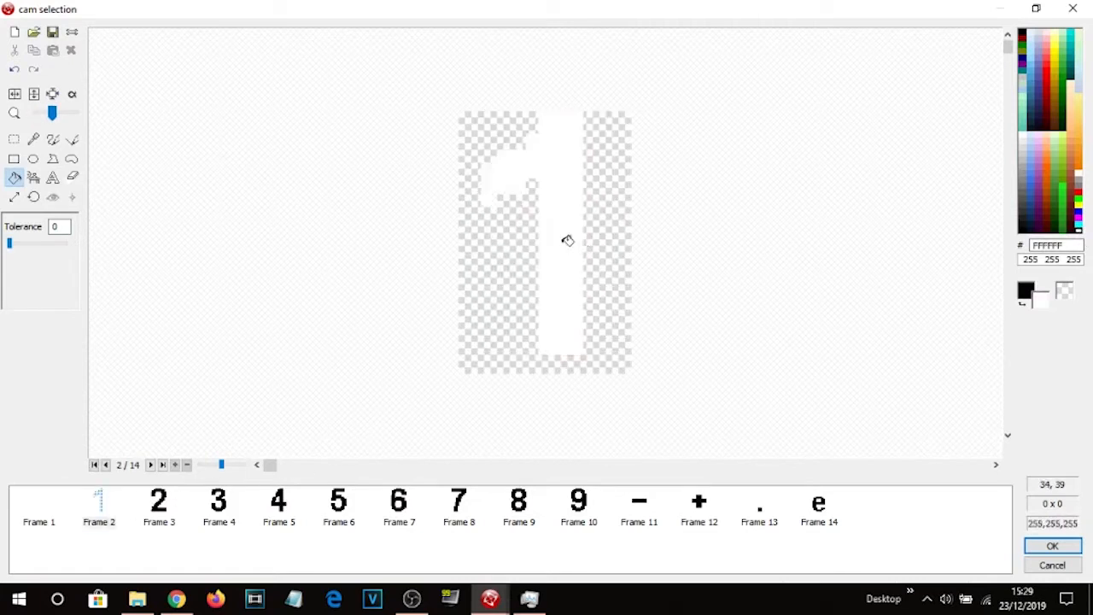
pyautogui.click(170, 504)
pyautogui.click(524, 325)
pyautogui.click(218, 501)
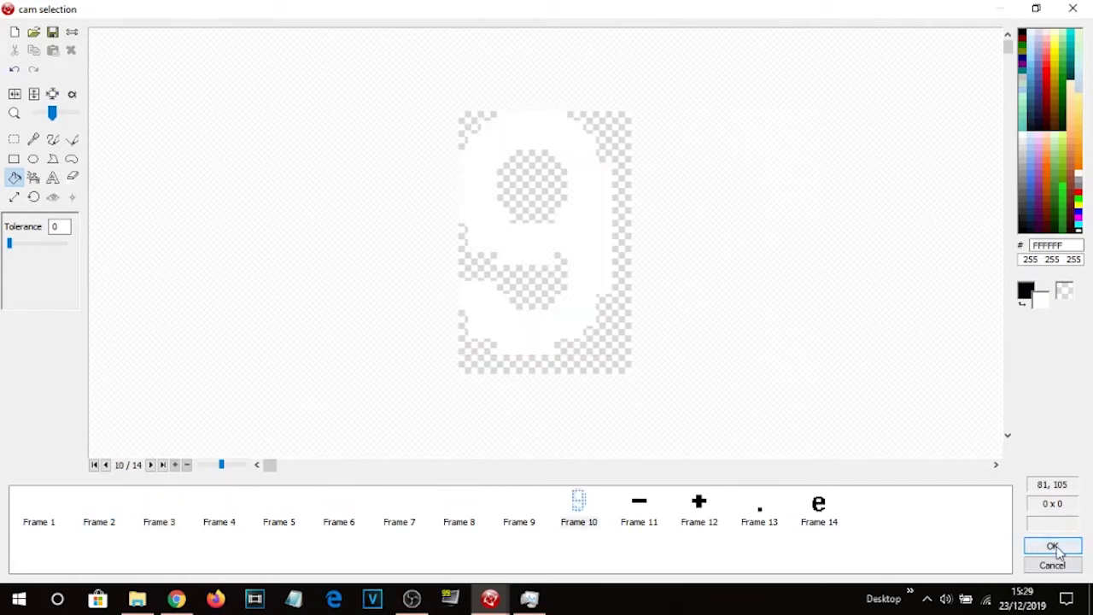
pyautogui.click(1053, 547)
pyautogui.click(593, 168)
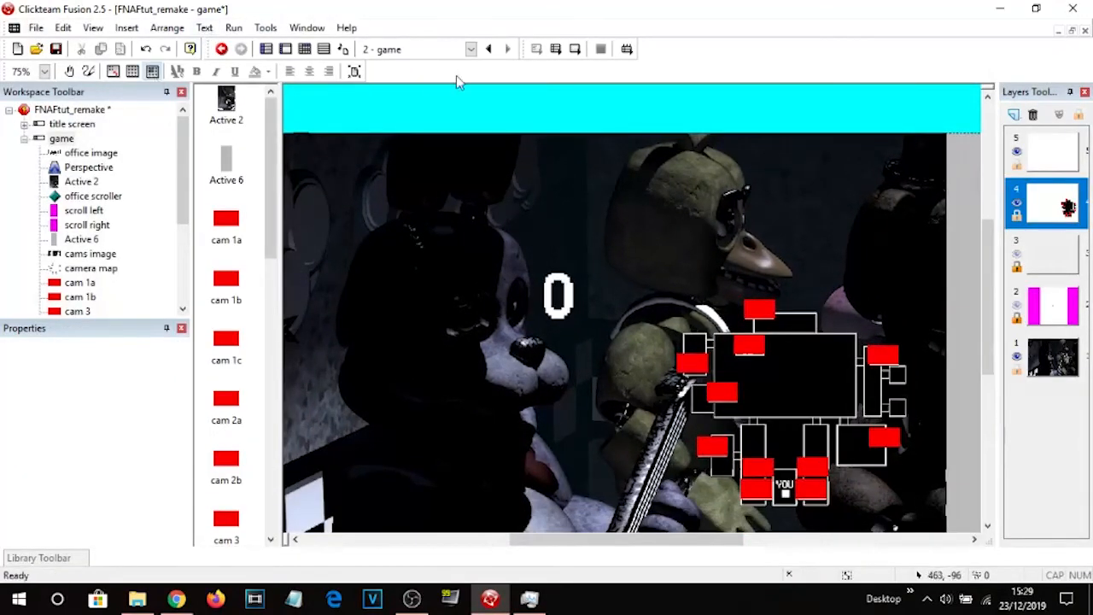
# Run the frame and click each camera button on the map to test the cam selection counter, then close the preview.
pyautogui.click(578, 49)
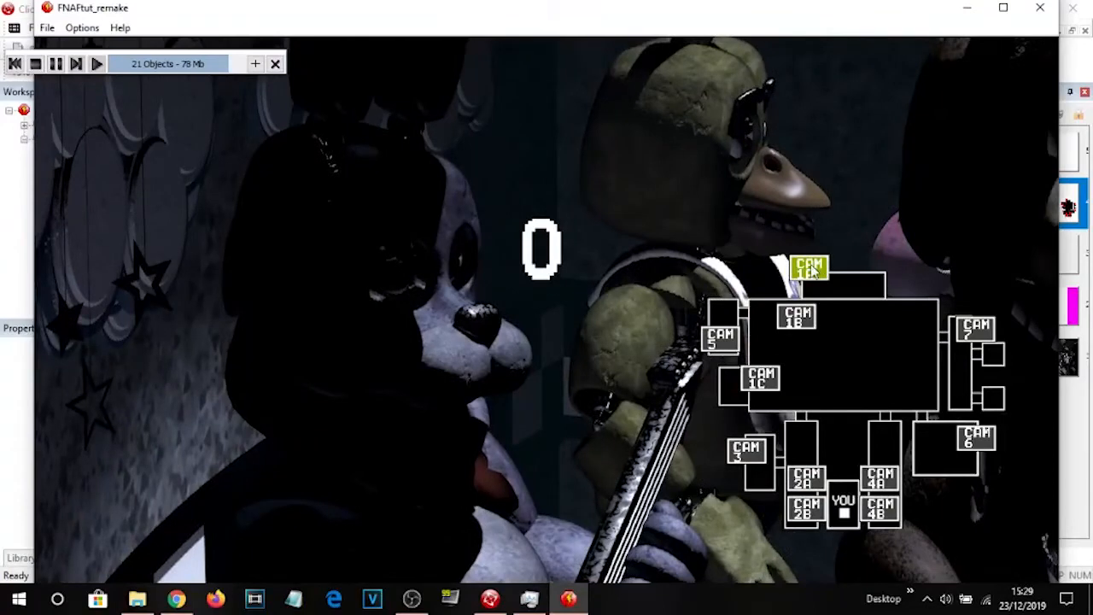
pyautogui.click(810, 271)
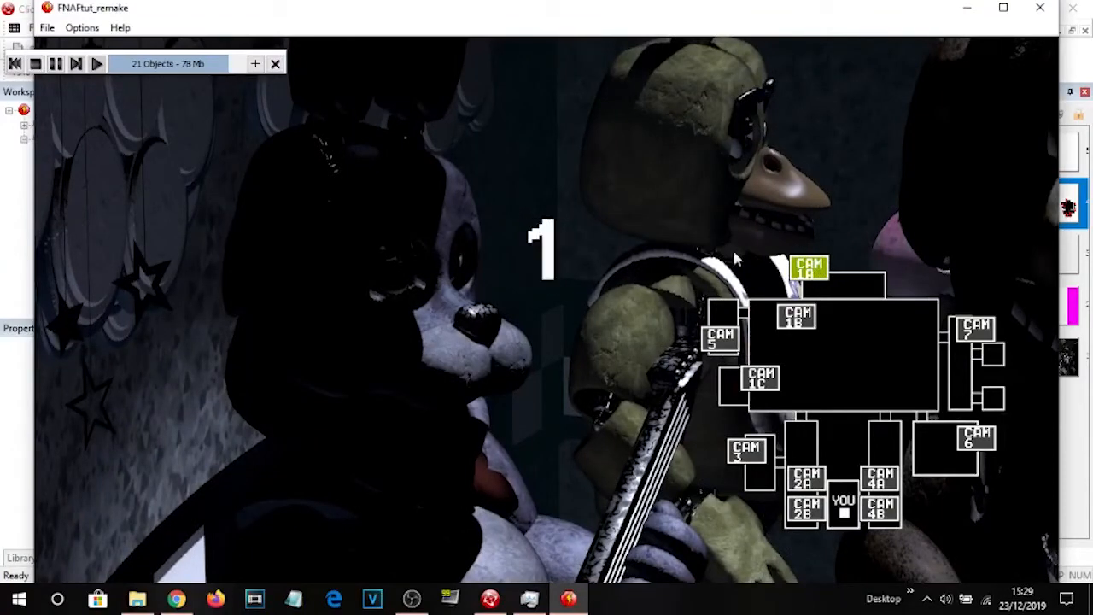
pyautogui.click(798, 317)
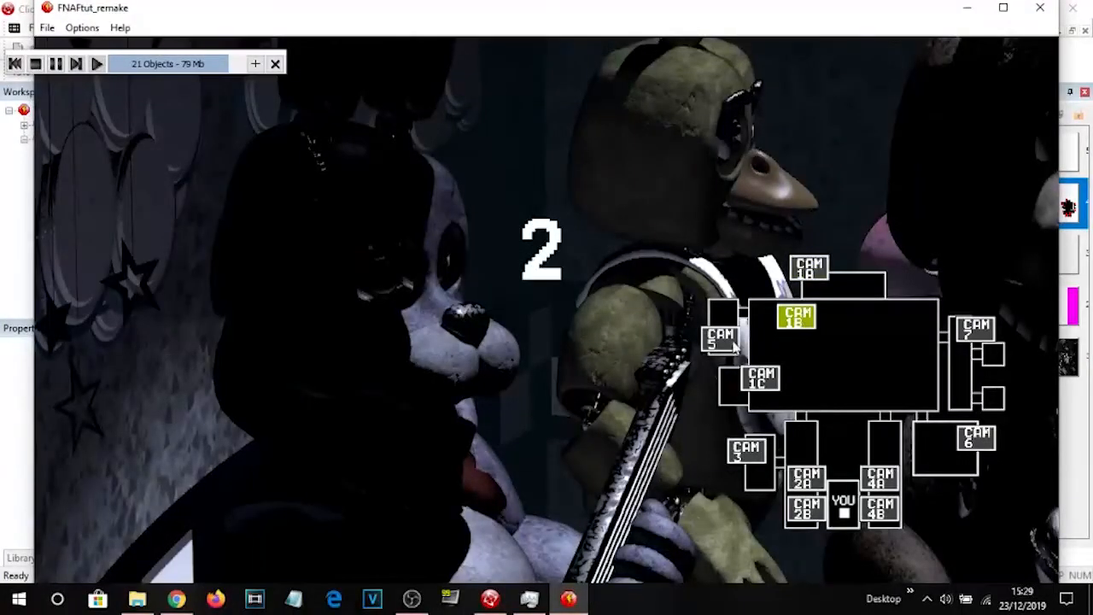
pyautogui.click(718, 339)
pyautogui.click(767, 381)
pyautogui.click(760, 456)
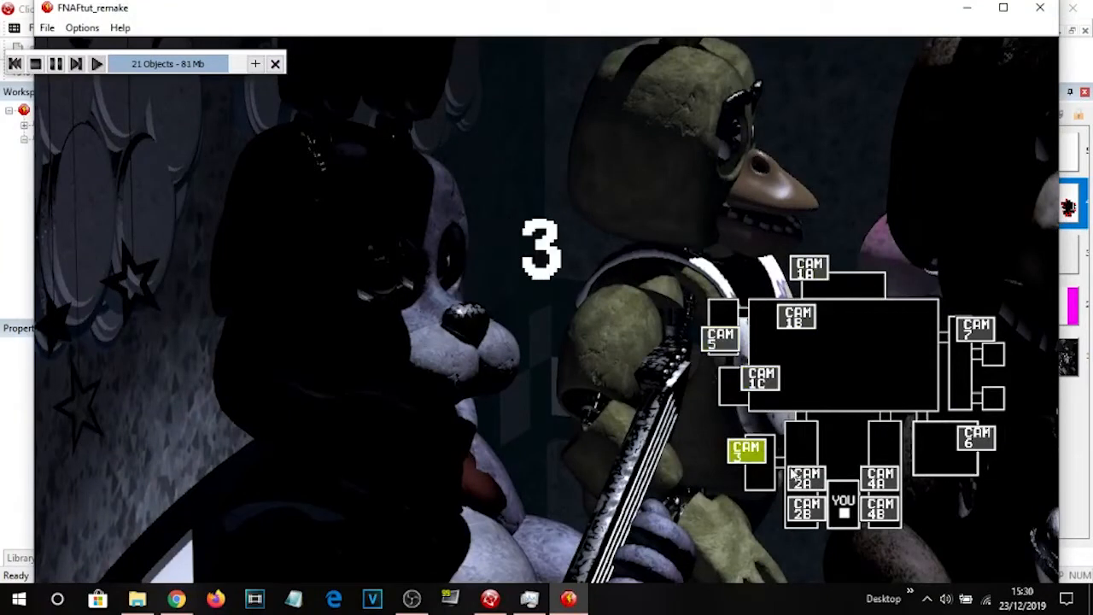
pyautogui.click(721, 339)
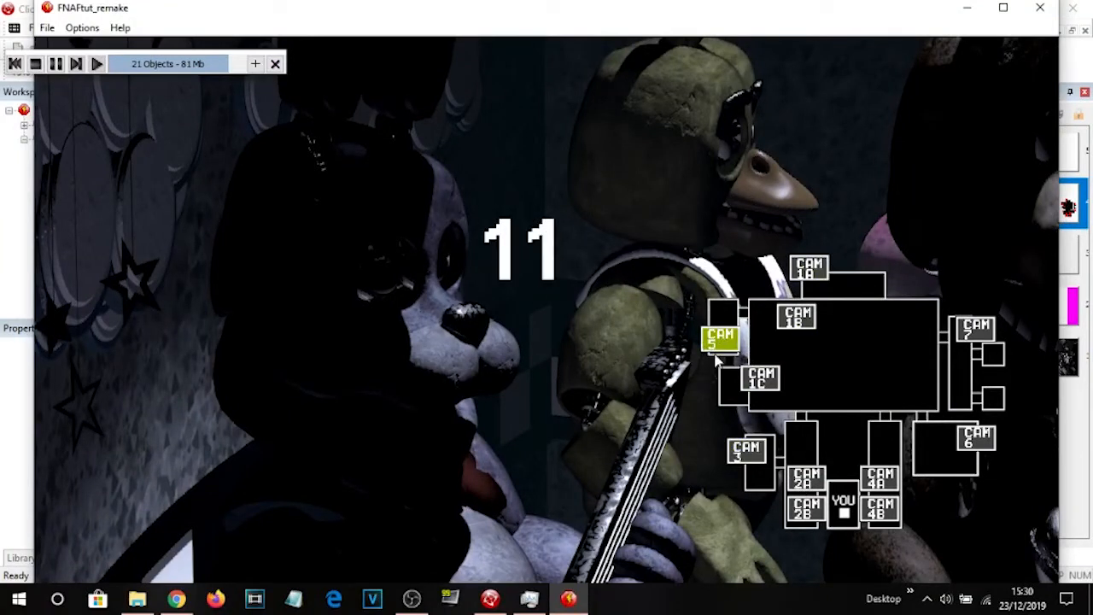
pyautogui.click(744, 451)
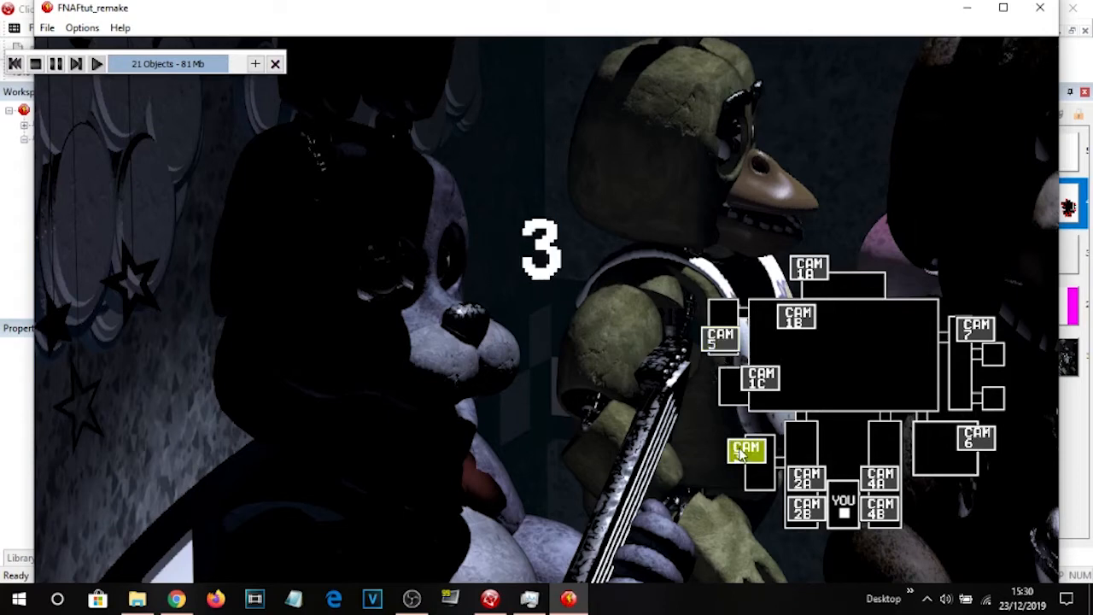
pyautogui.click(806, 479)
pyautogui.click(806, 509)
pyautogui.click(881, 478)
pyautogui.click(881, 509)
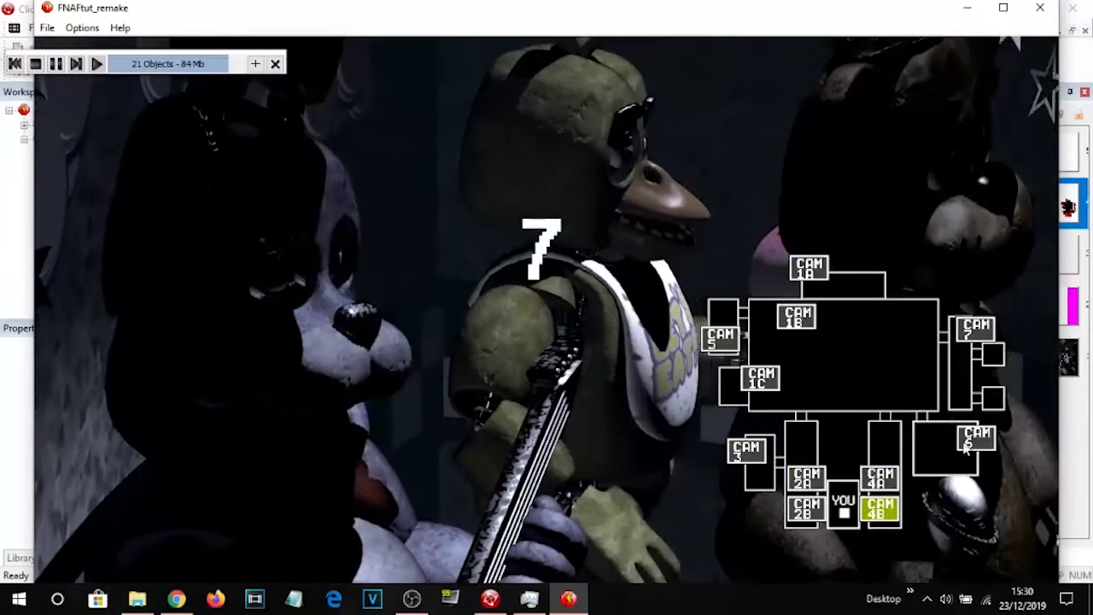
pyautogui.click(974, 438)
pyautogui.click(975, 328)
pyautogui.click(807, 267)
pyautogui.click(718, 339)
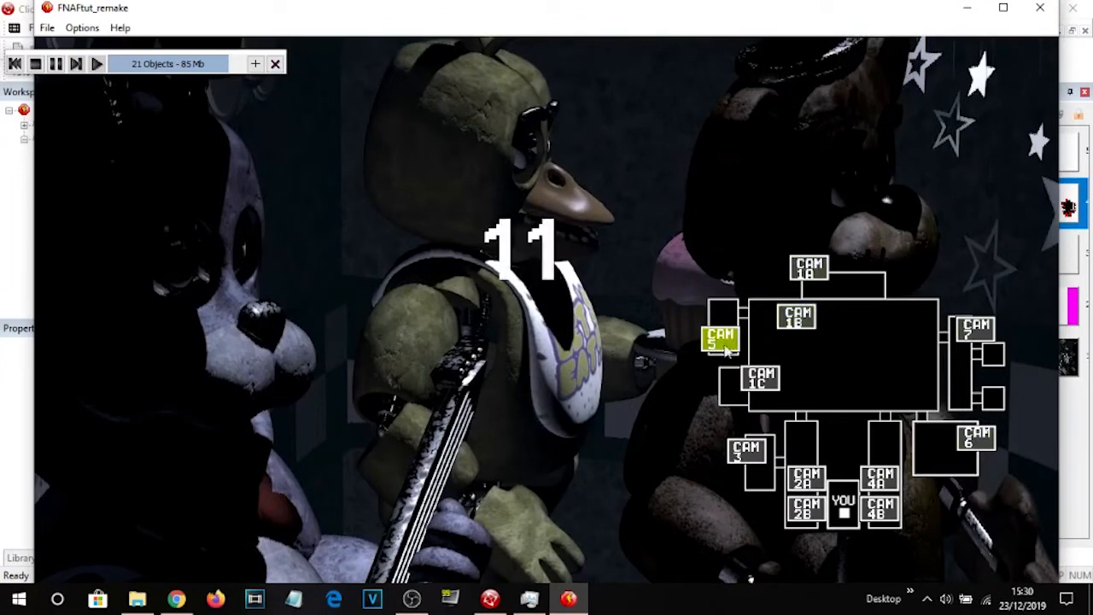
pyautogui.click(768, 384)
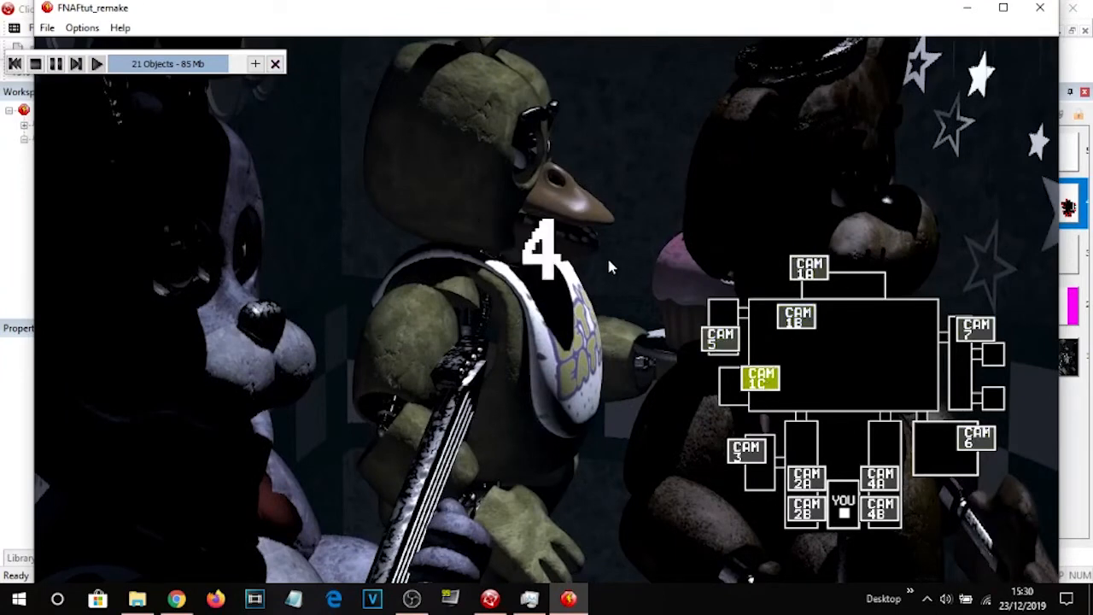
pyautogui.click(276, 63)
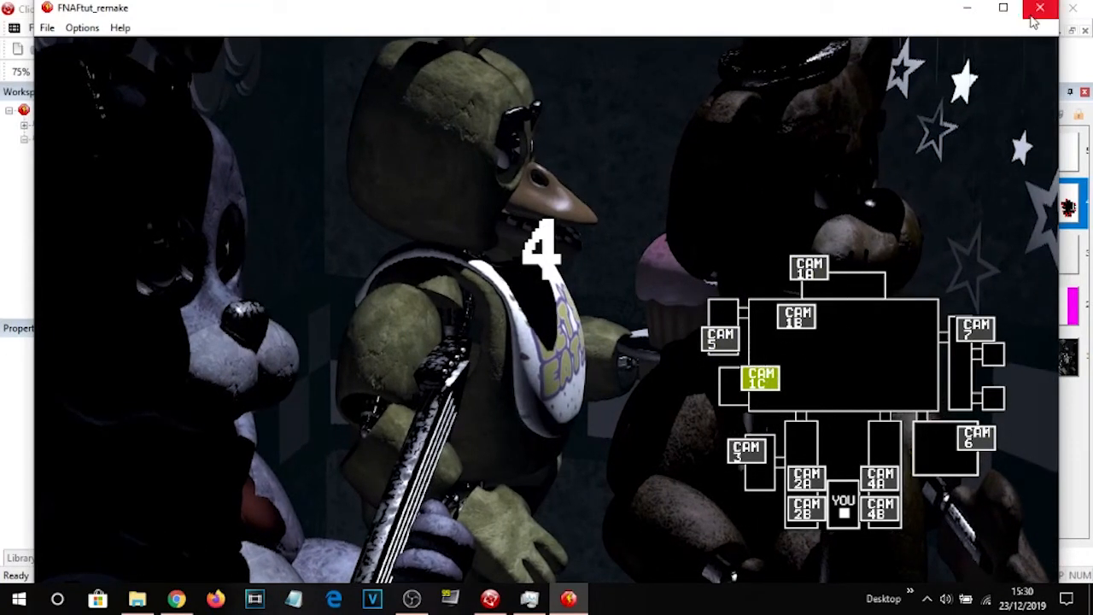
pyautogui.click(1032, 17)
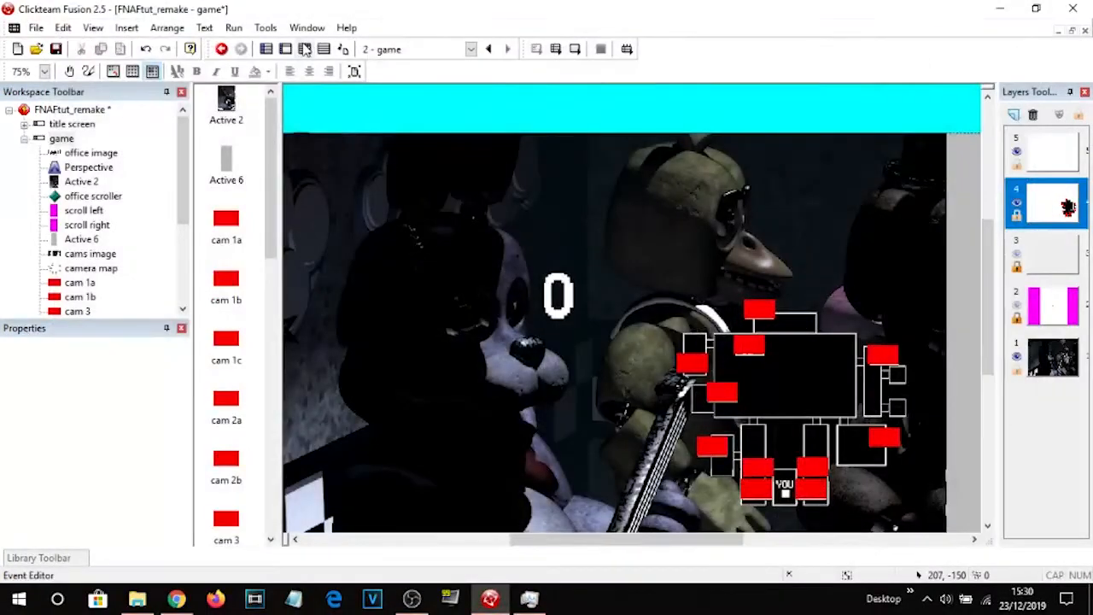
# Review the cam selection comparison events in the event editor before returning to the frame.
pyautogui.click(305, 49)
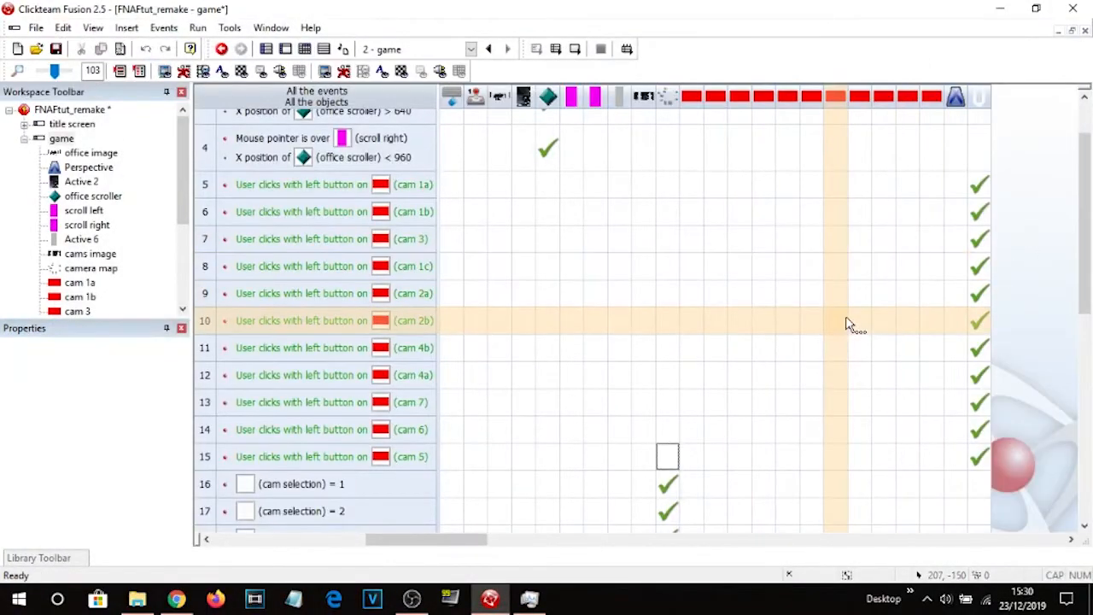
pyautogui.scroll(-3, 846, 322)
pyautogui.scroll(-4, 846, 321)
pyautogui.scroll(2, 846, 321)
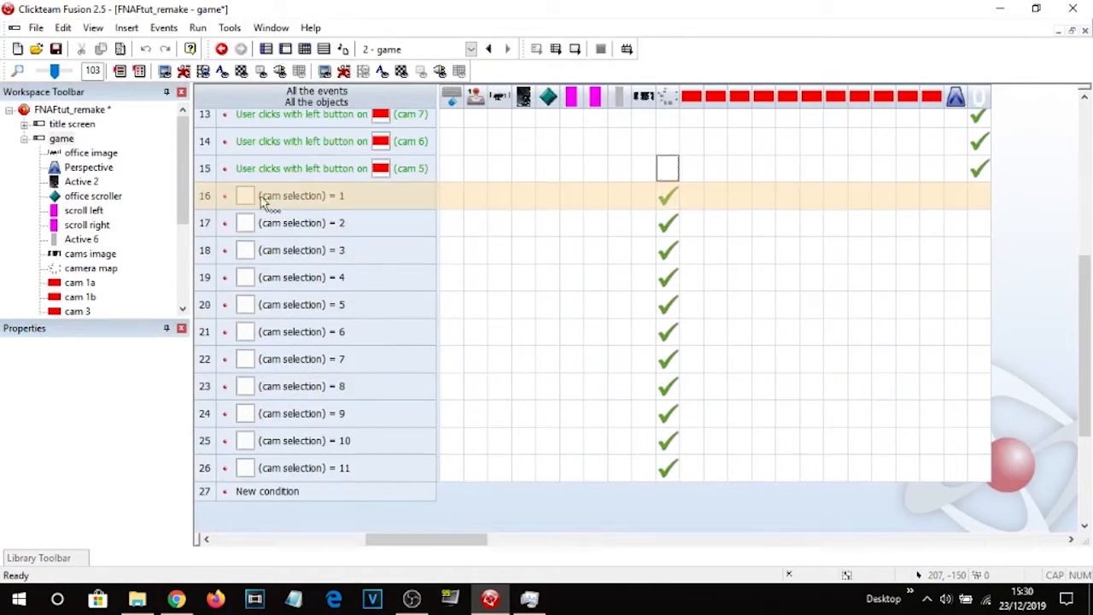
pyautogui.click(286, 49)
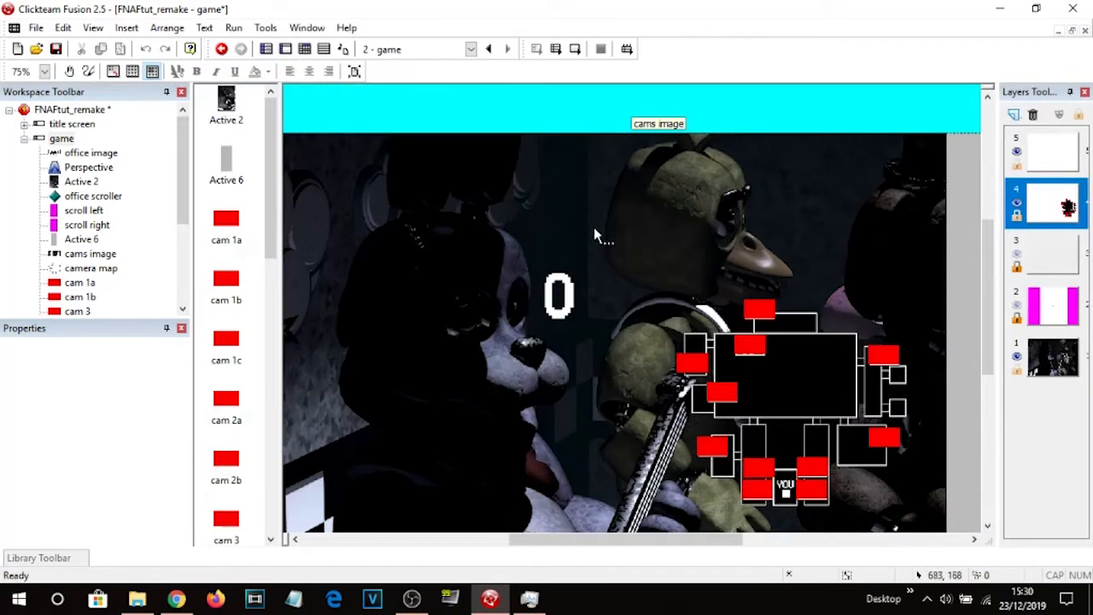
# Add a new animation named Dining Room to the cams image object.
pyautogui.doubleClick(603, 216)
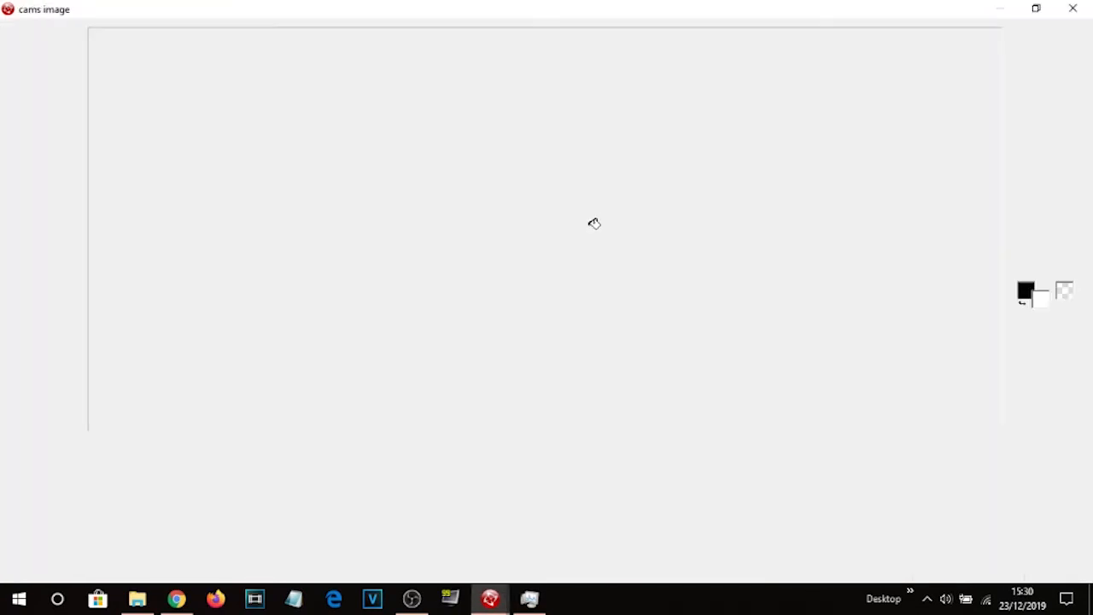
pyautogui.moveTo(75, 489); pyautogui.dragTo(74, 547)
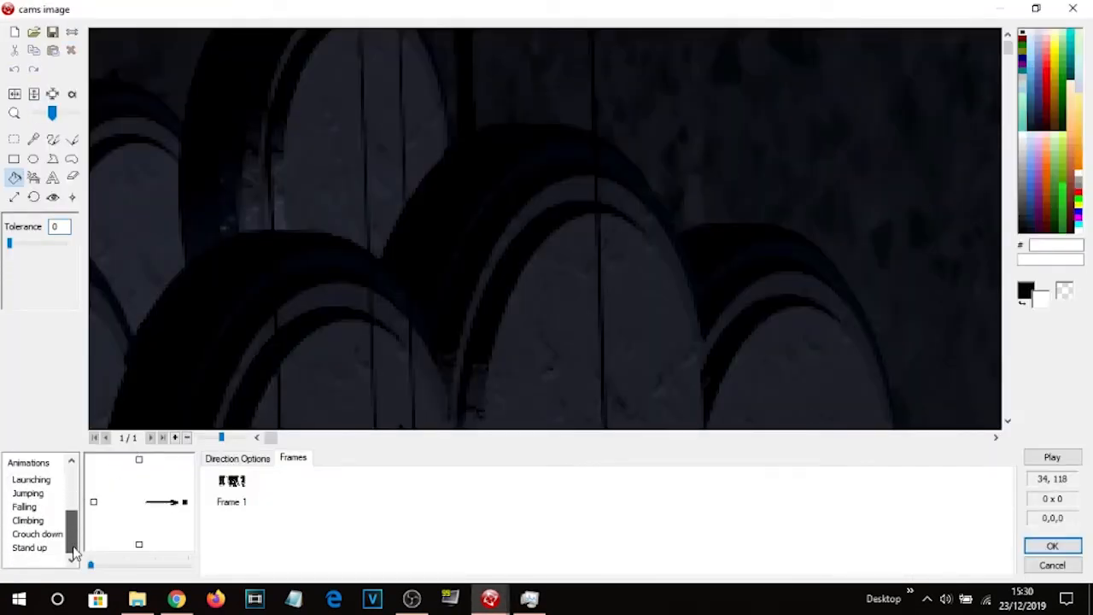
pyautogui.rightClick(65, 559)
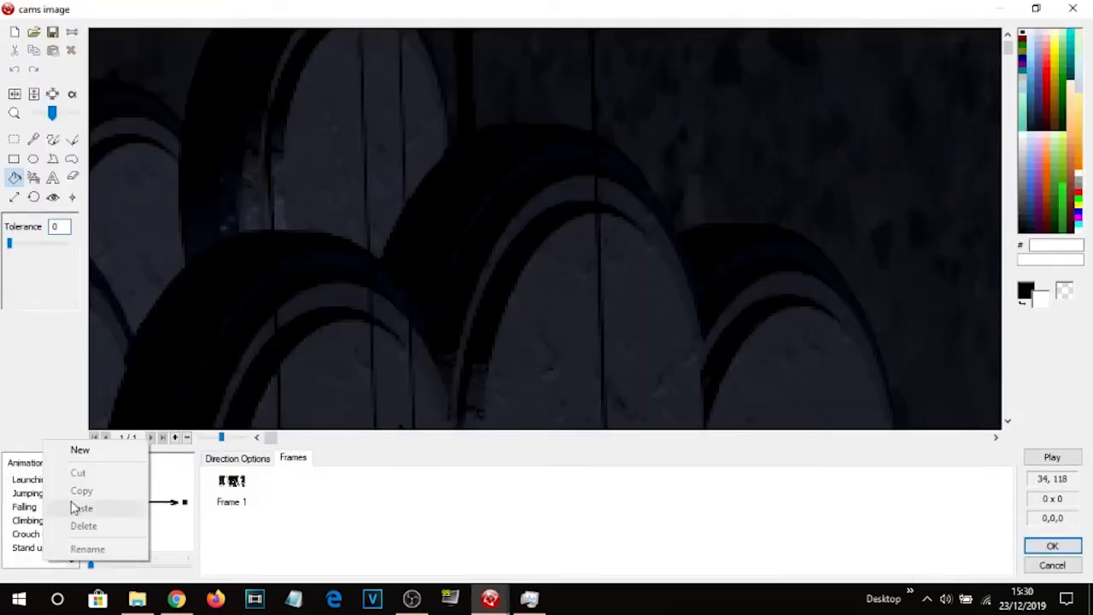
pyautogui.click(97, 449)
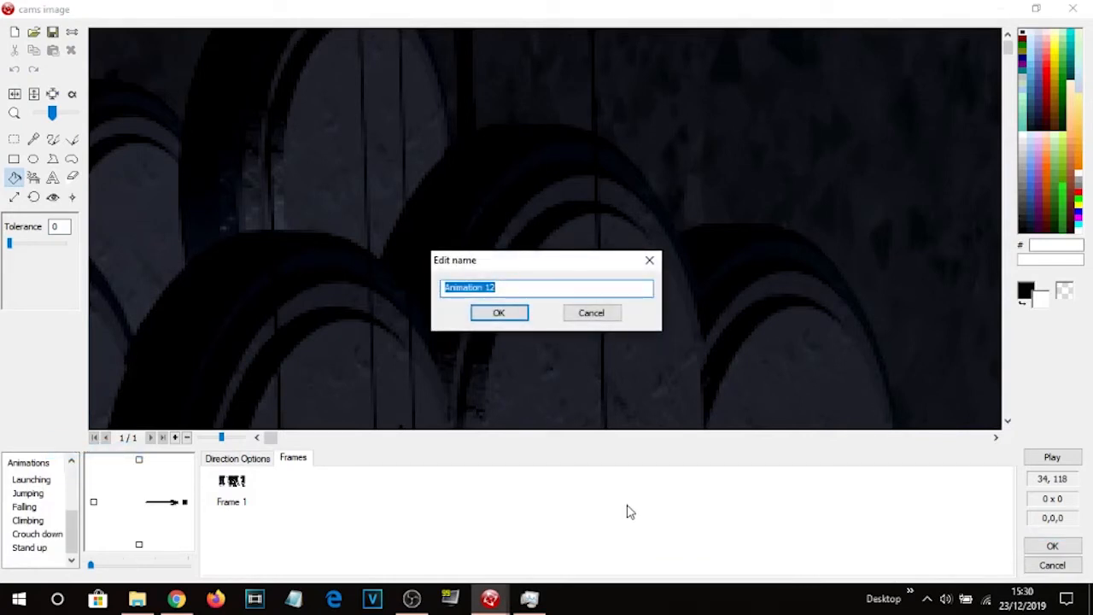
pyautogui.write('Dinin')
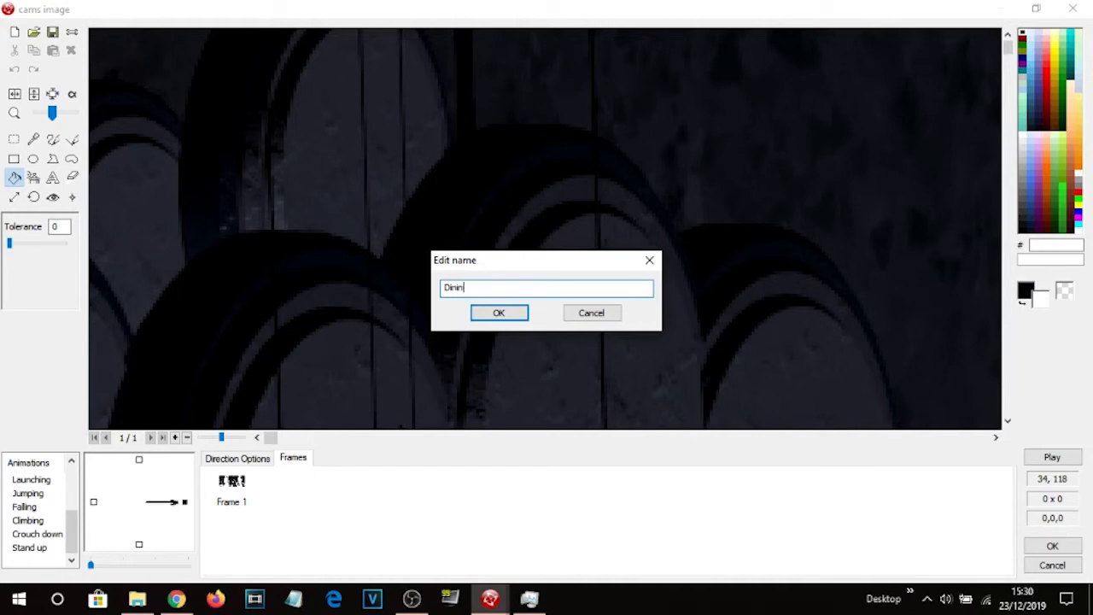
pyautogui.write('g Room')
pyautogui.press('Return')
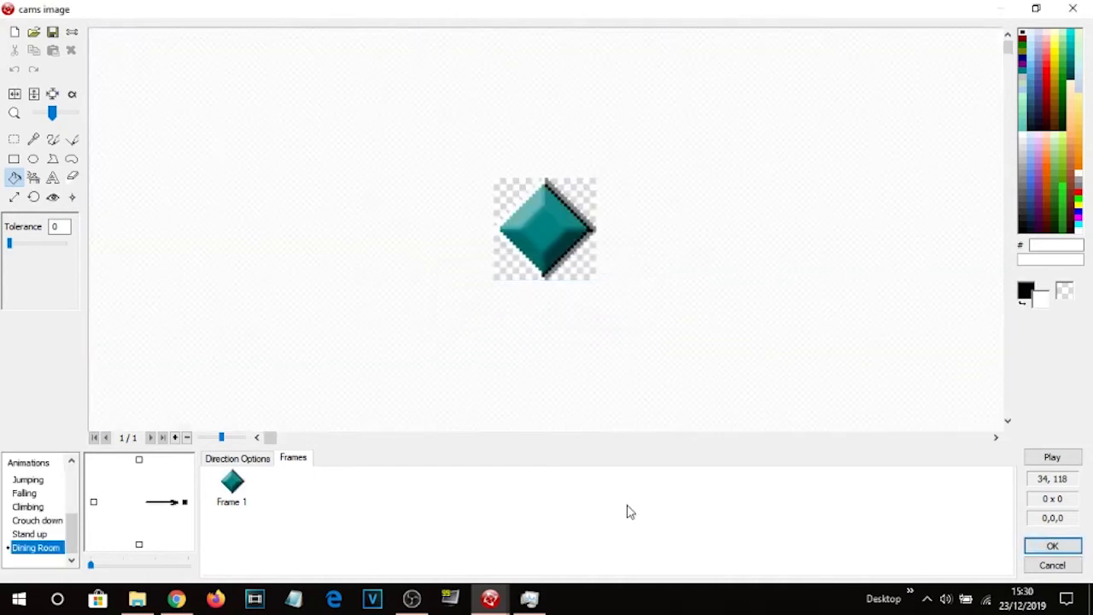
pyautogui.rightClick(43, 554)
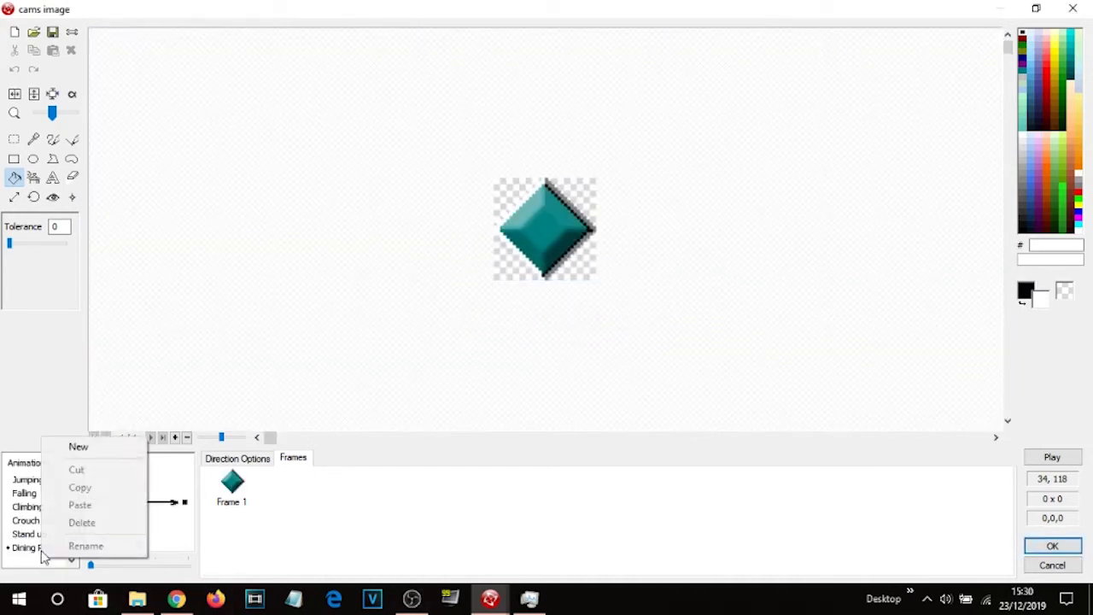
pyautogui.click(75, 447)
pyautogui.write('Ki')
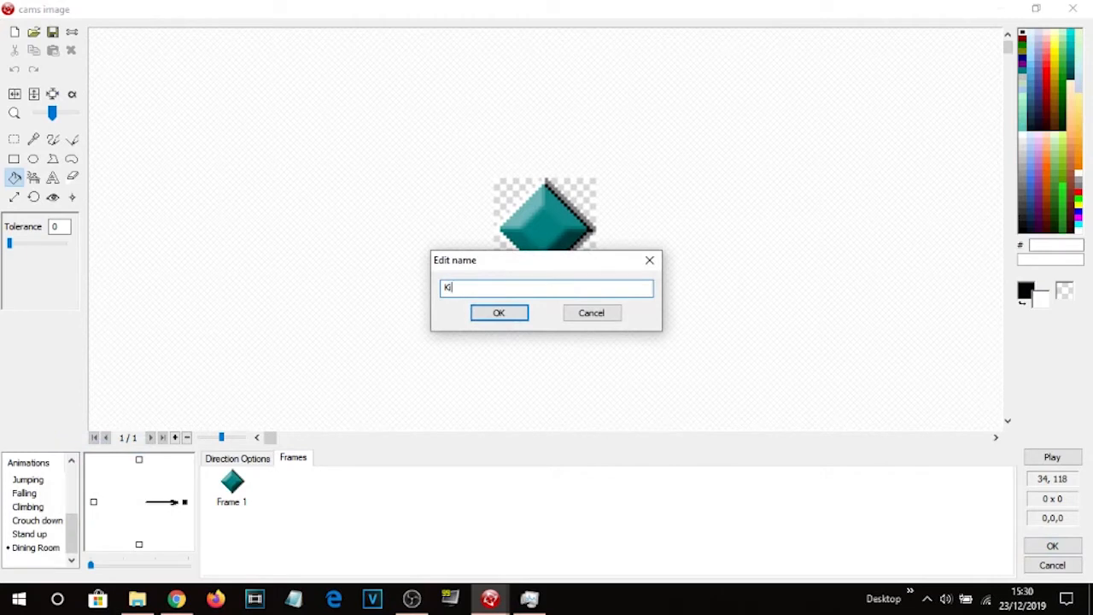
pyautogui.click(610, 318)
# Rename the Dining Room animation of the cams image object to cam 1b.
pyautogui.click(32, 549)
pyautogui.click(399, 551)
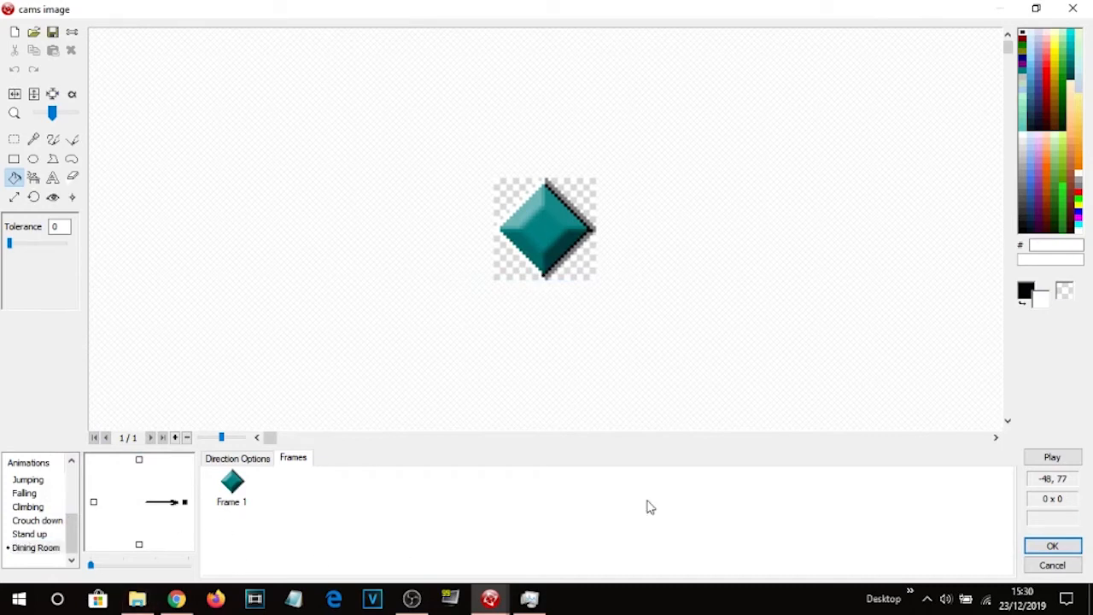
pyautogui.click(35, 550)
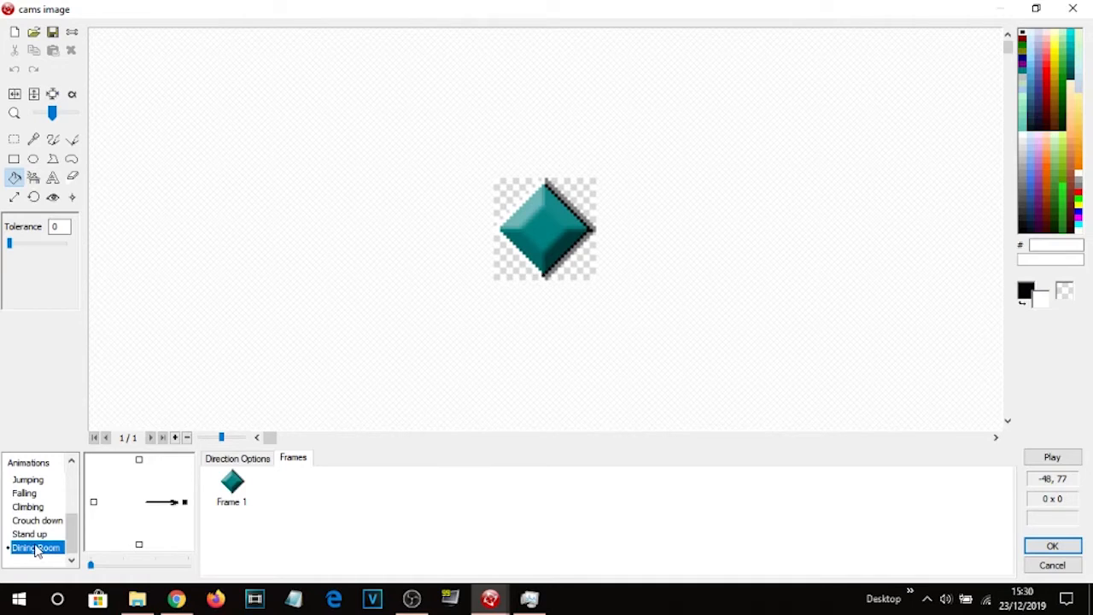
pyautogui.rightClick(40, 550)
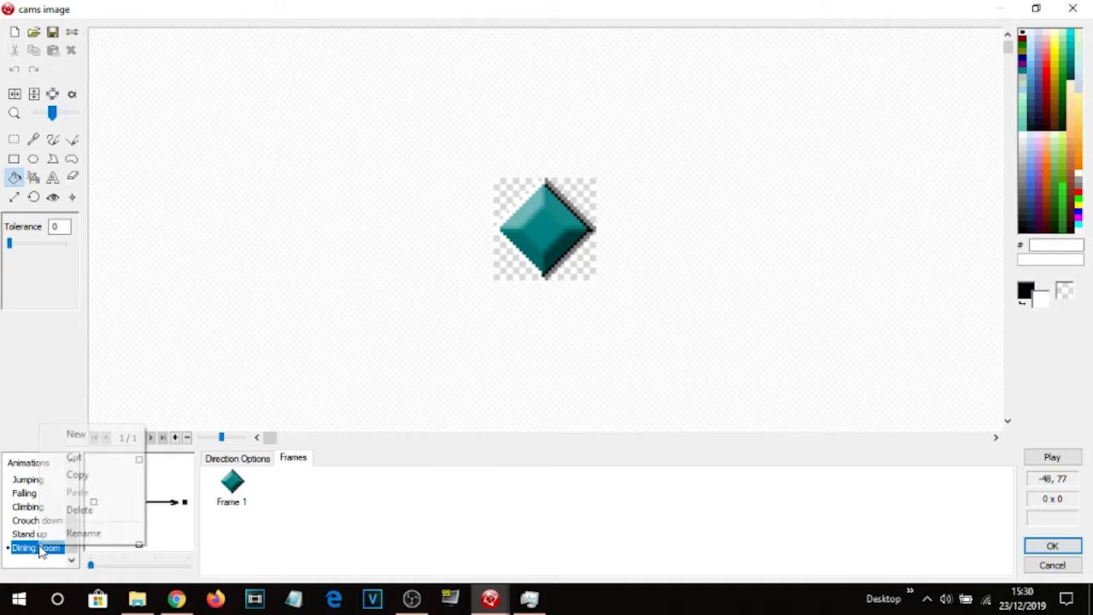
pyautogui.click(80, 532)
pyautogui.write('cam 1b')
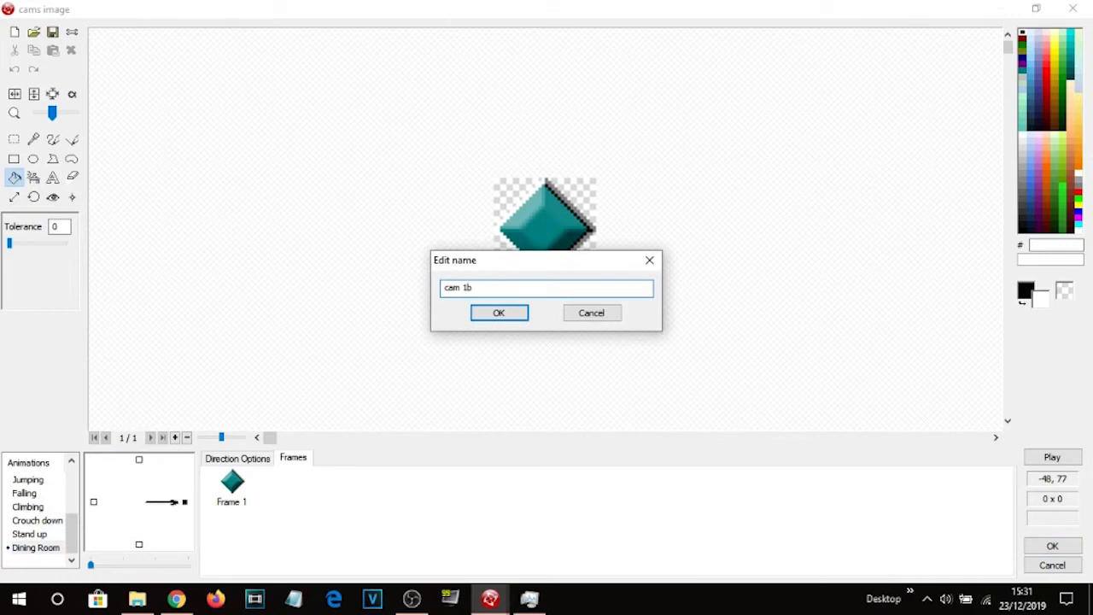
pyautogui.press('Return')
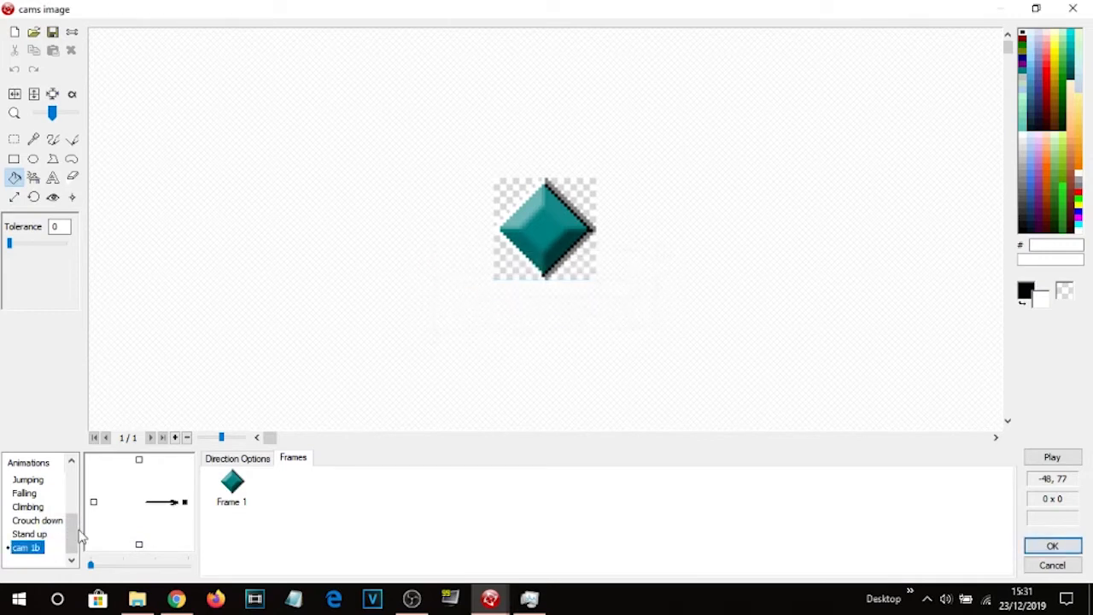
# Add a new animation named cam 1c to the cams image object.
pyautogui.scroll(5, 49, 510)
pyautogui.click(39, 480)
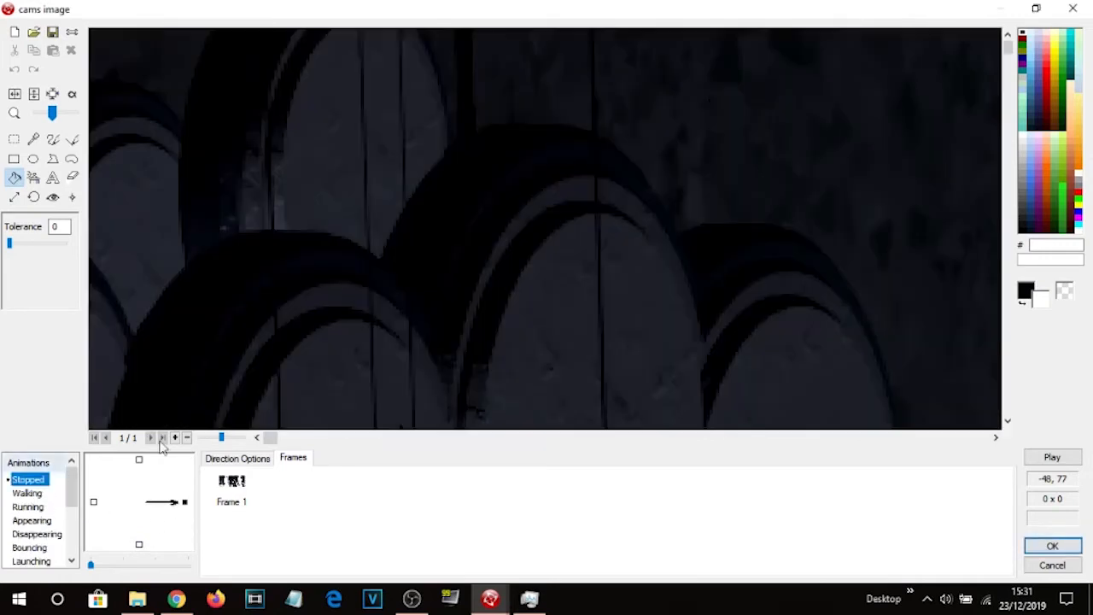
pyautogui.scroll(-3, 38, 530)
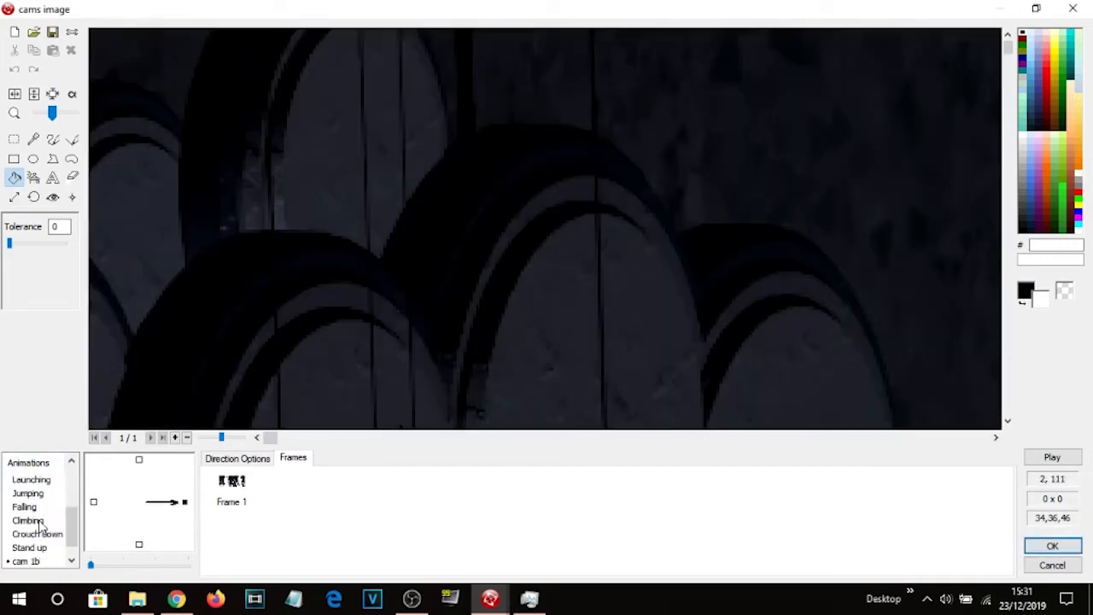
pyautogui.rightClick(33, 565)
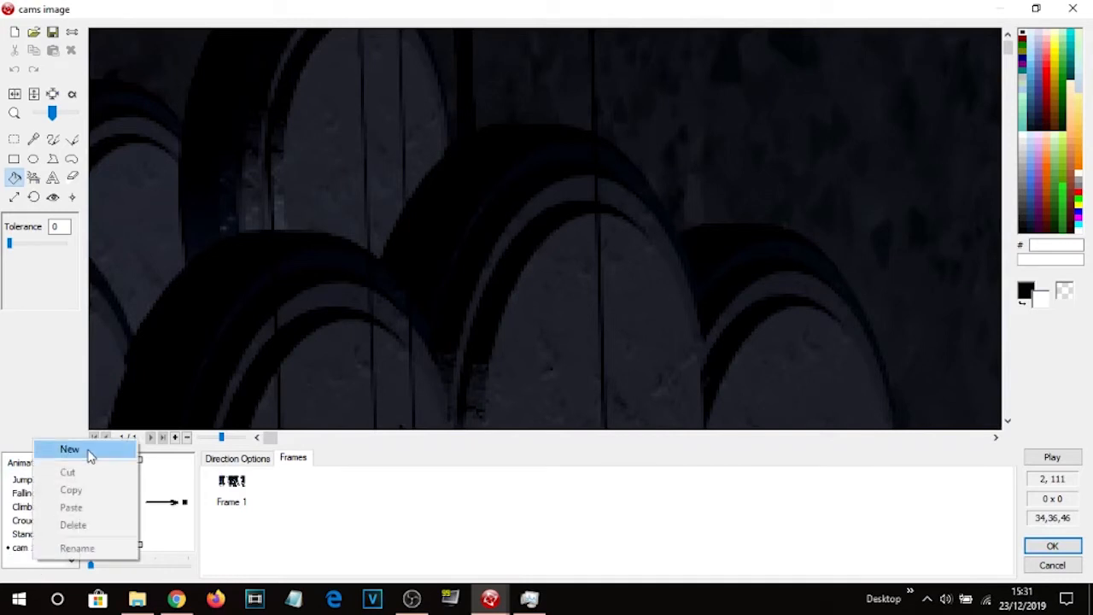
pyautogui.click(89, 452)
pyautogui.write('cam 1c')
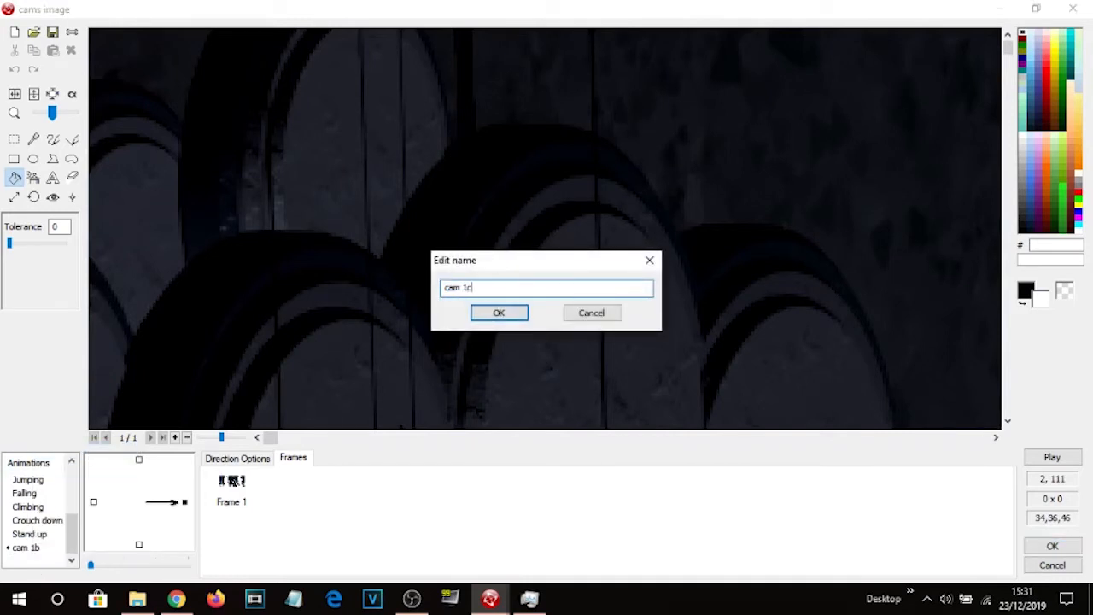
pyautogui.press('Return')
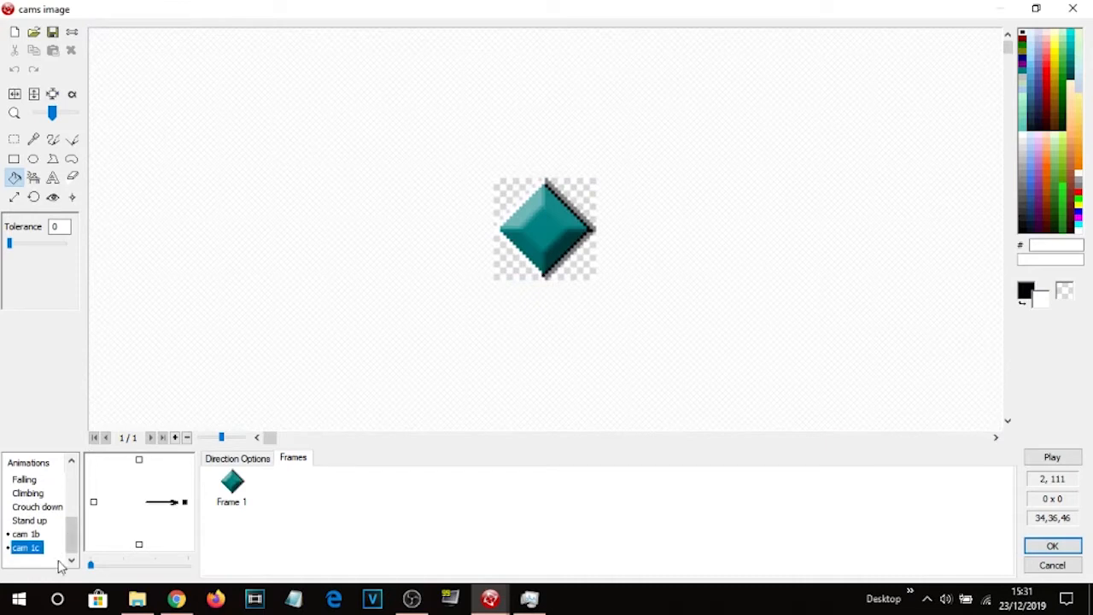
# Add another new animation named cam 7 to the cams image object.
pyautogui.rightClick(39, 564)
pyautogui.click(89, 447)
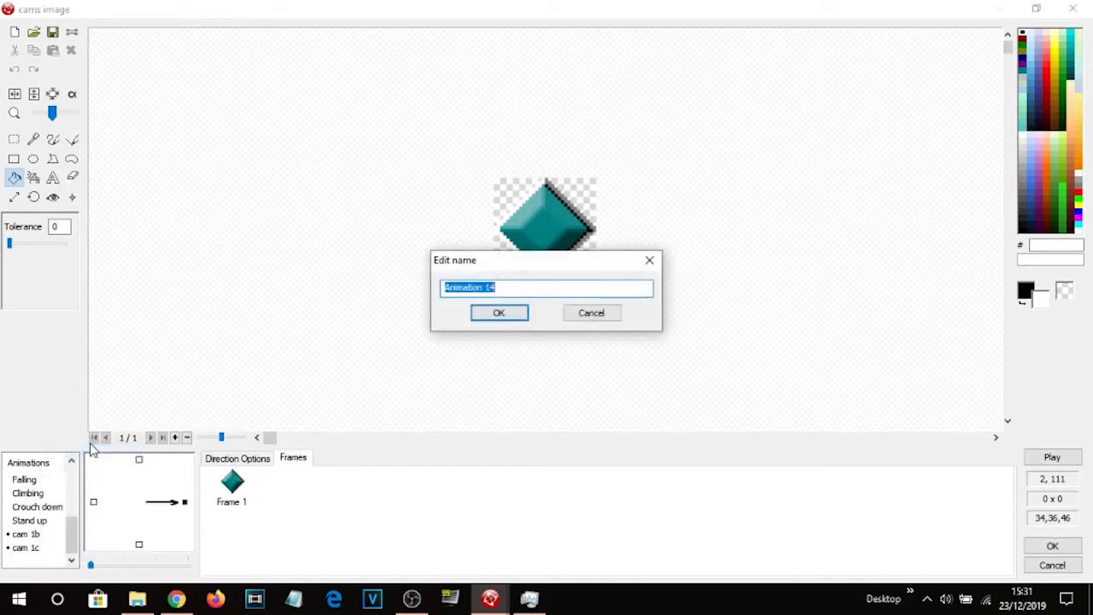
pyautogui.write('cam 7')
pyautogui.press('Return')
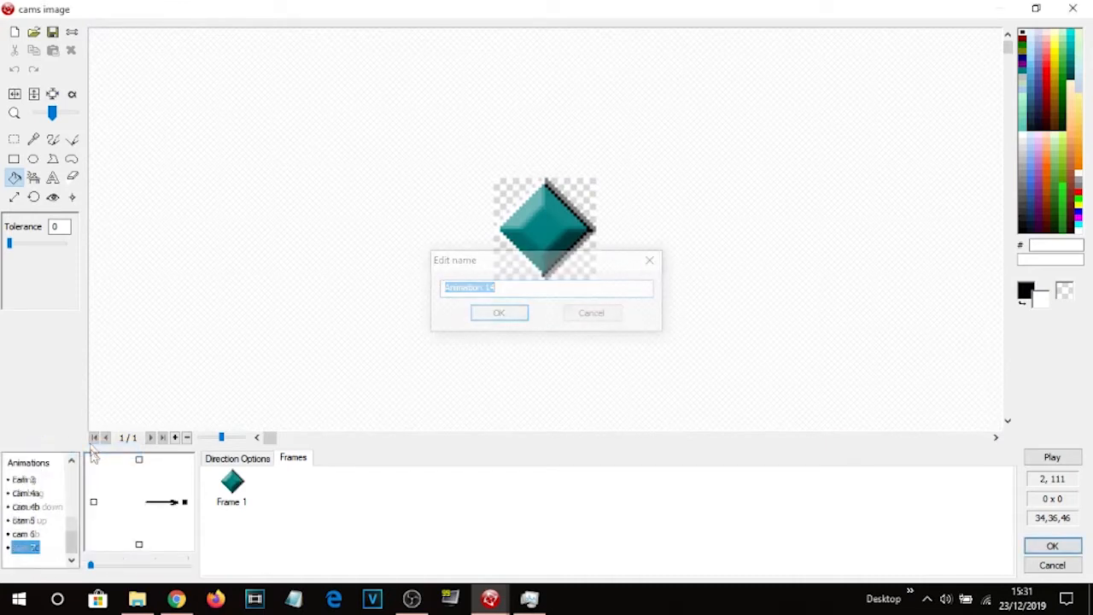
# Import 48.png from the Dining Room folder as the frame of the cam 1b animation.
pyautogui.moveTo(73, 546); pyautogui.dragTo(74, 515)
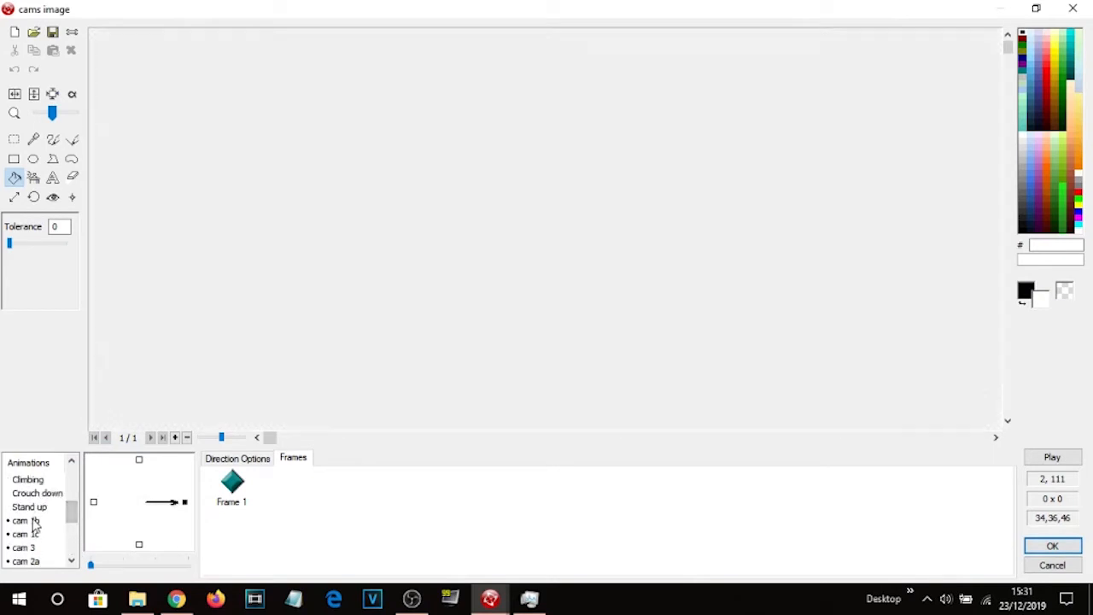
pyautogui.click(35, 520)
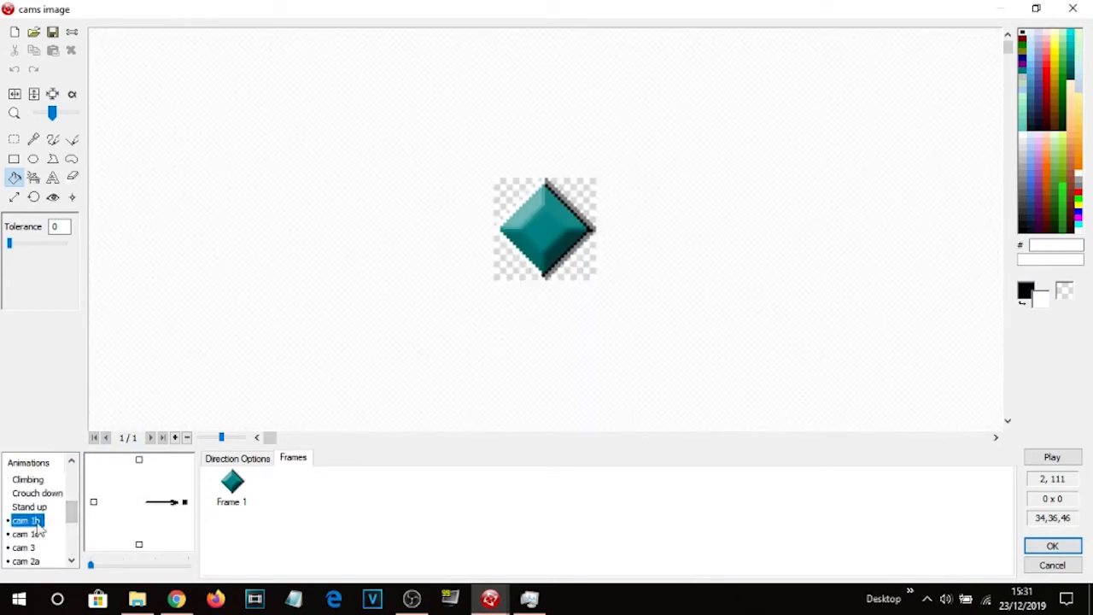
pyautogui.click(231, 487)
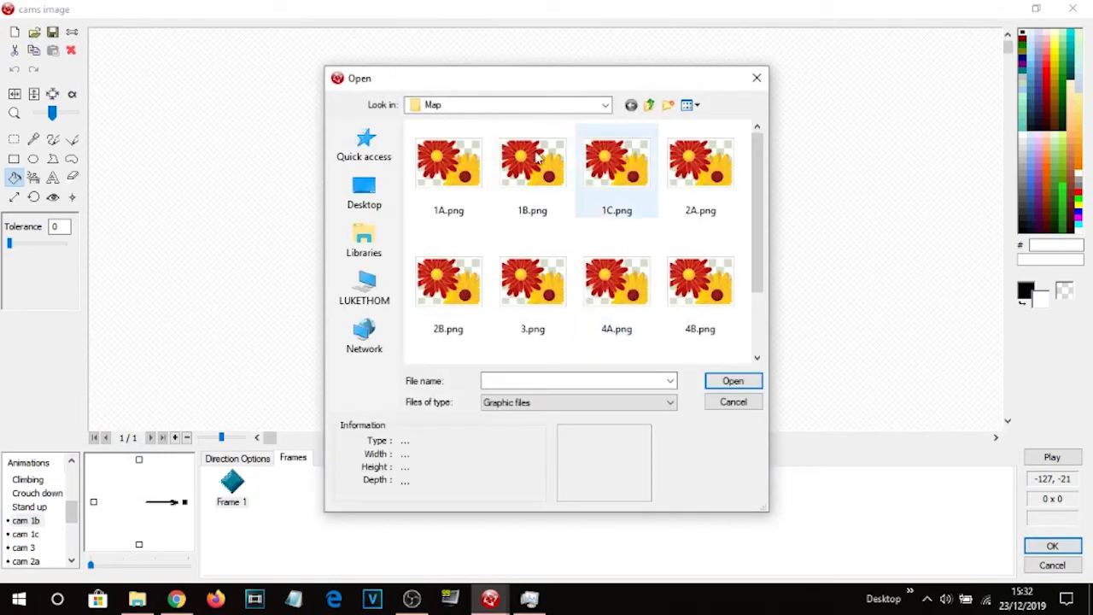
pyautogui.click(647, 105)
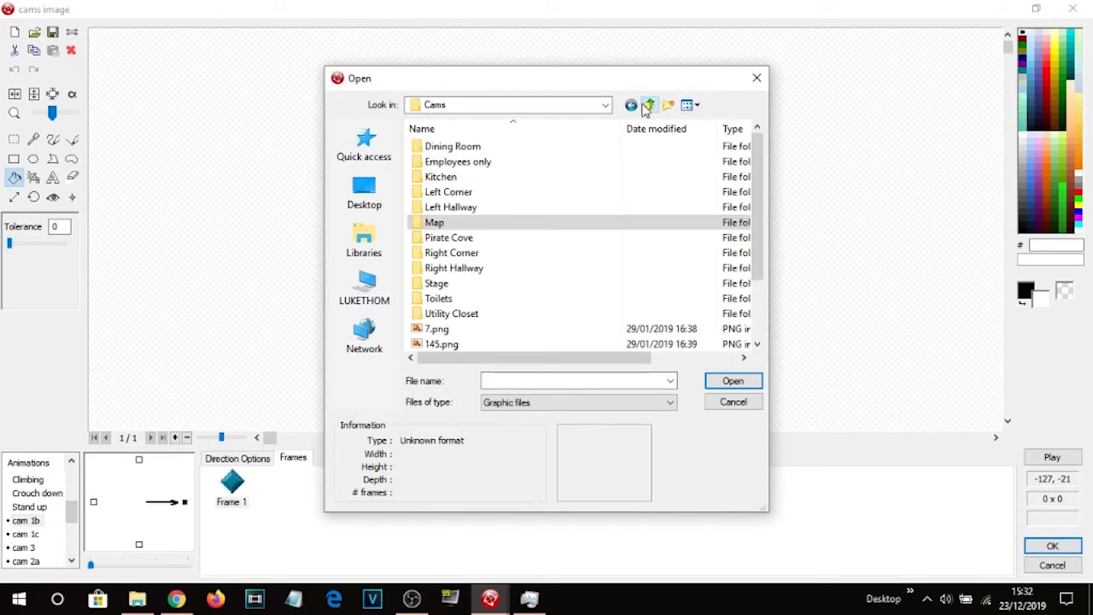
pyautogui.doubleClick(464, 149)
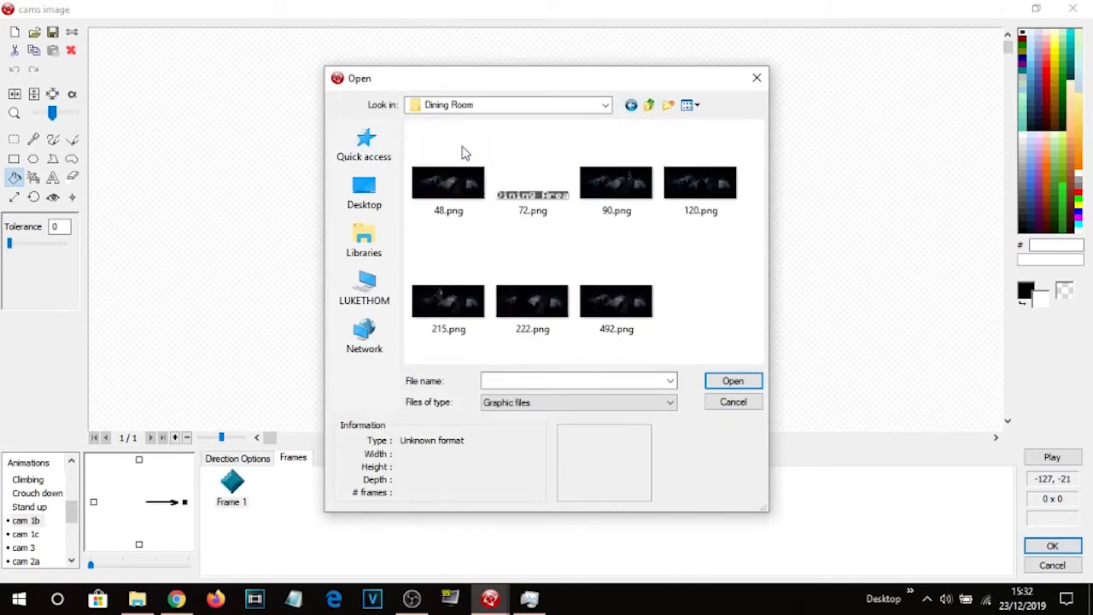
pyautogui.doubleClick(459, 183)
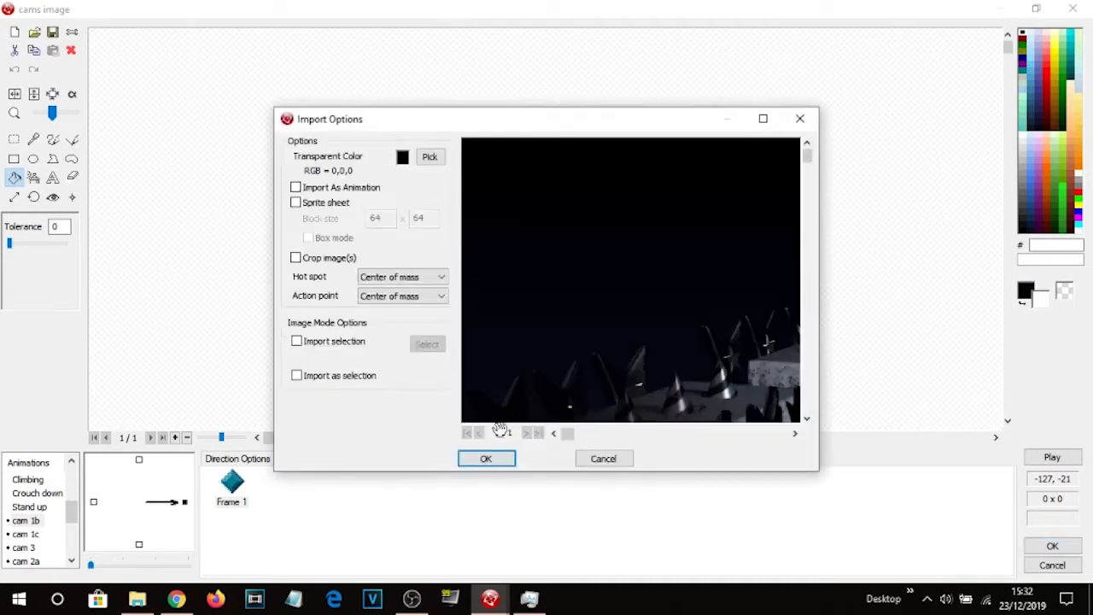
pyautogui.click(487, 458)
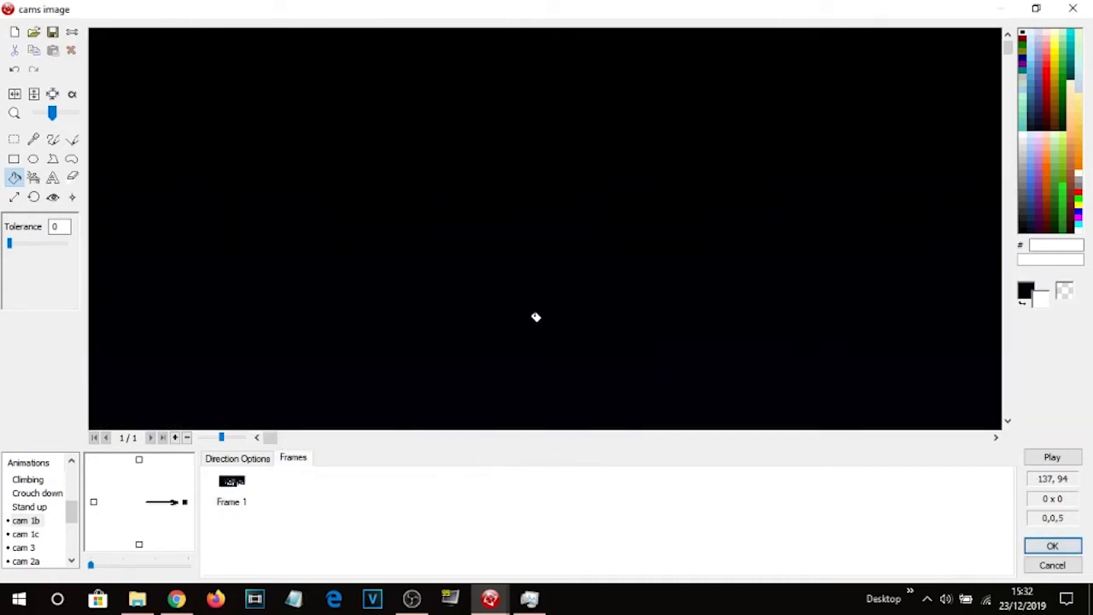
# Import 66.png from the Pirate Cove folder as the frame of the cam 1c animation.
pyautogui.scroll(5, 535, 317)
pyautogui.scroll(-3, 510, 298)
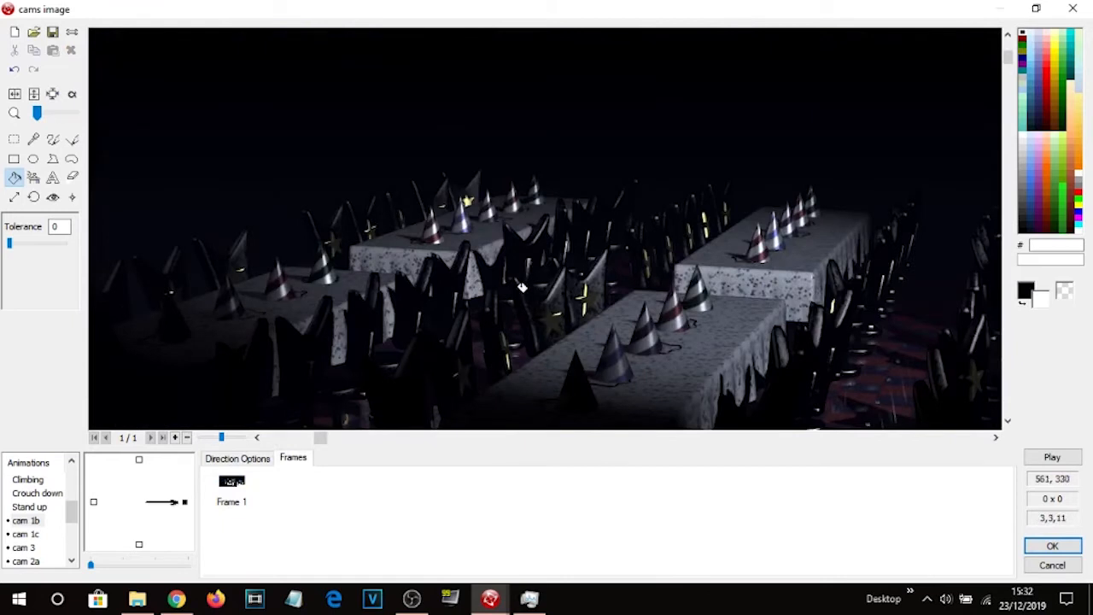
pyautogui.click(26, 533)
pyautogui.click(243, 494)
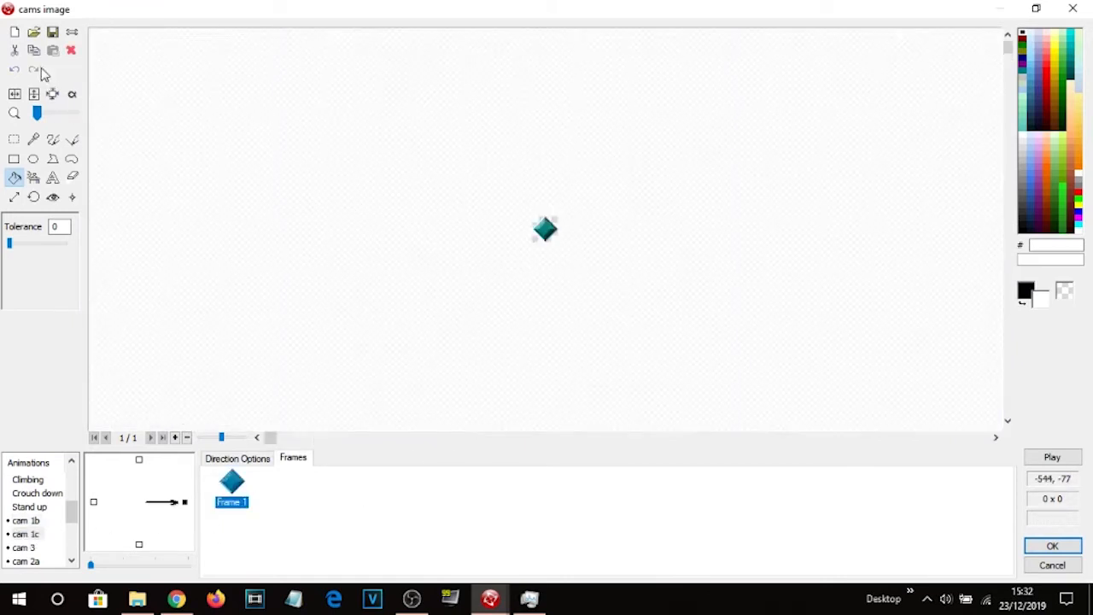
pyautogui.click(34, 49)
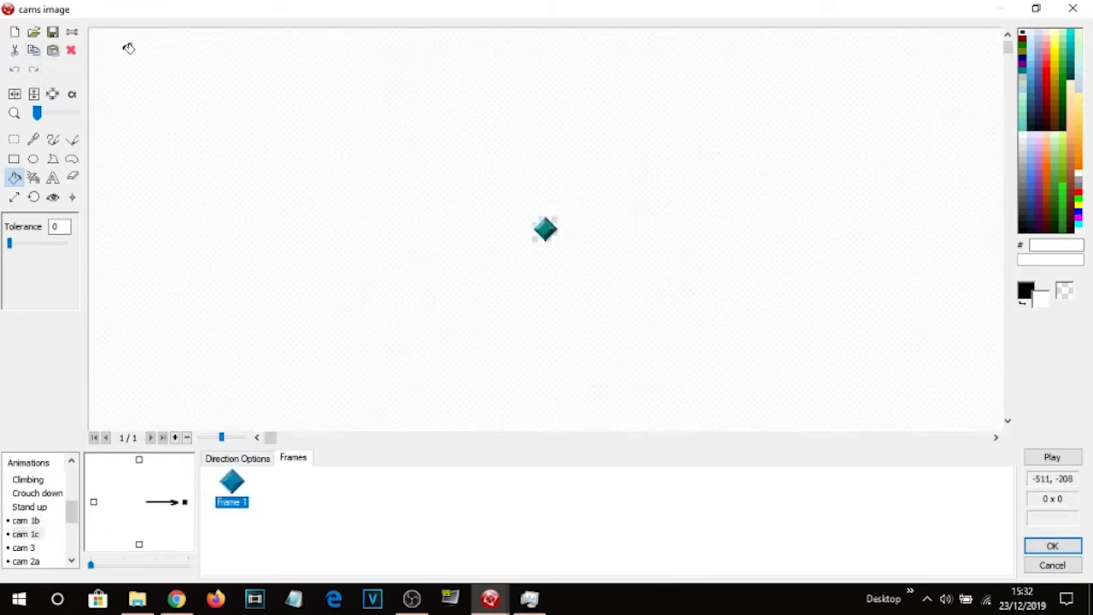
pyautogui.click(35, 35)
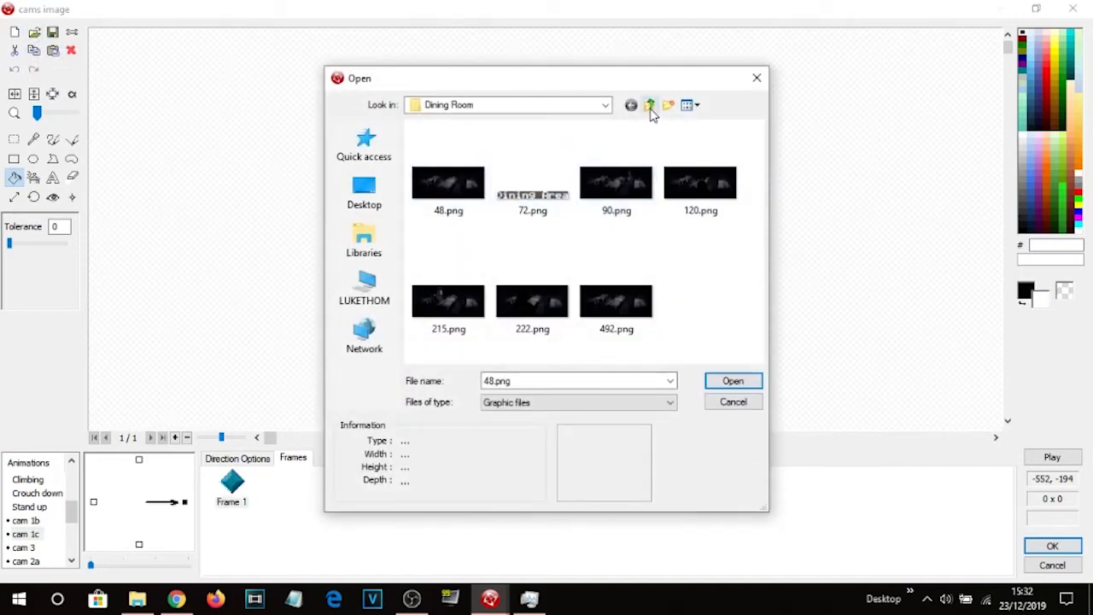
pyautogui.click(650, 109)
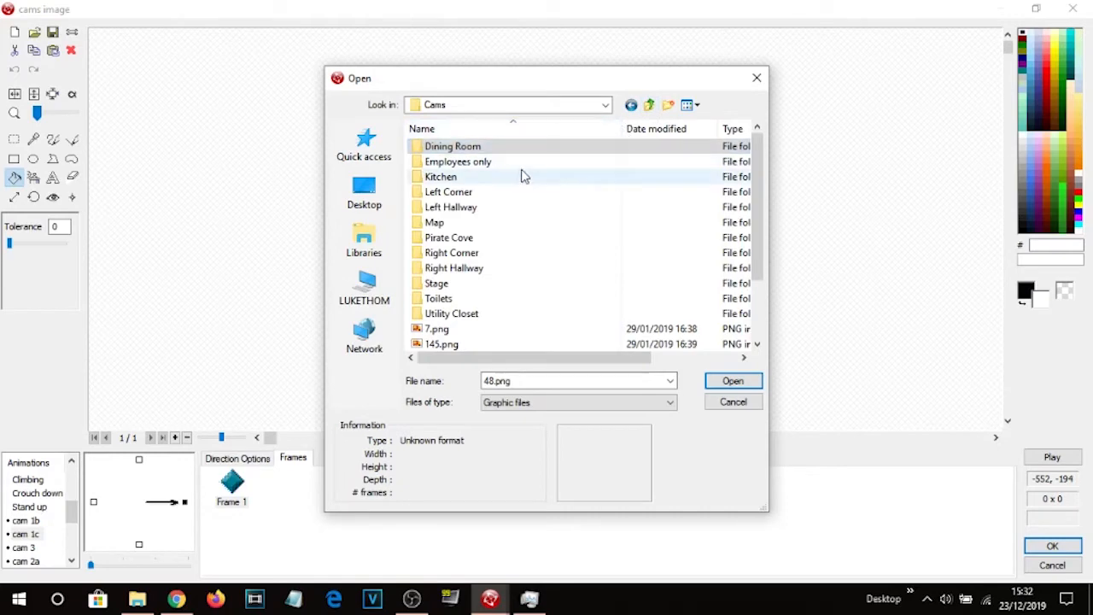
pyautogui.doubleClick(464, 237)
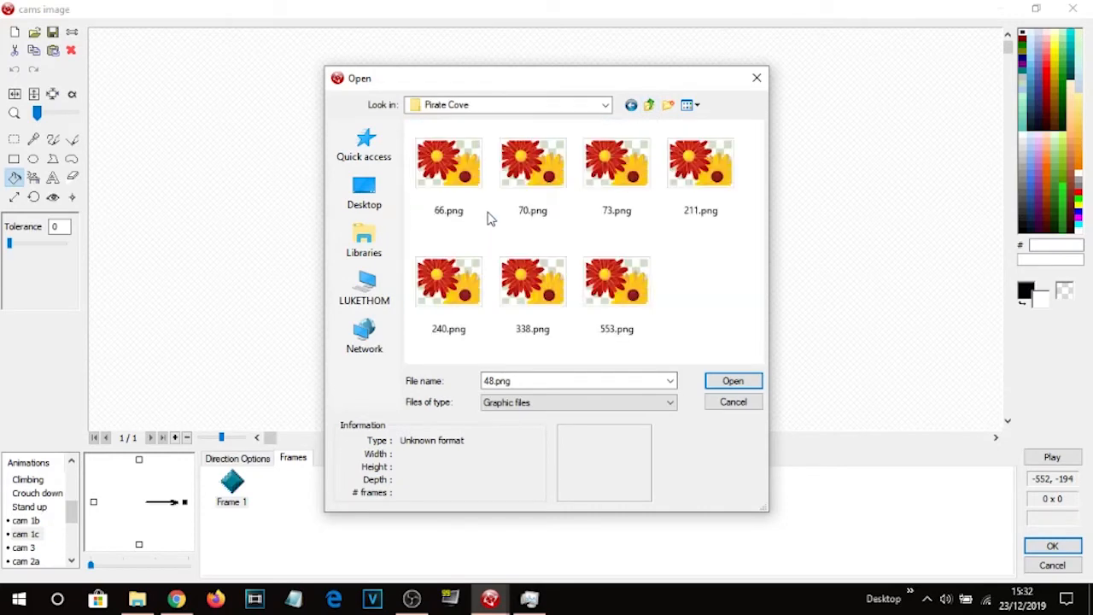
pyautogui.doubleClick(469, 181)
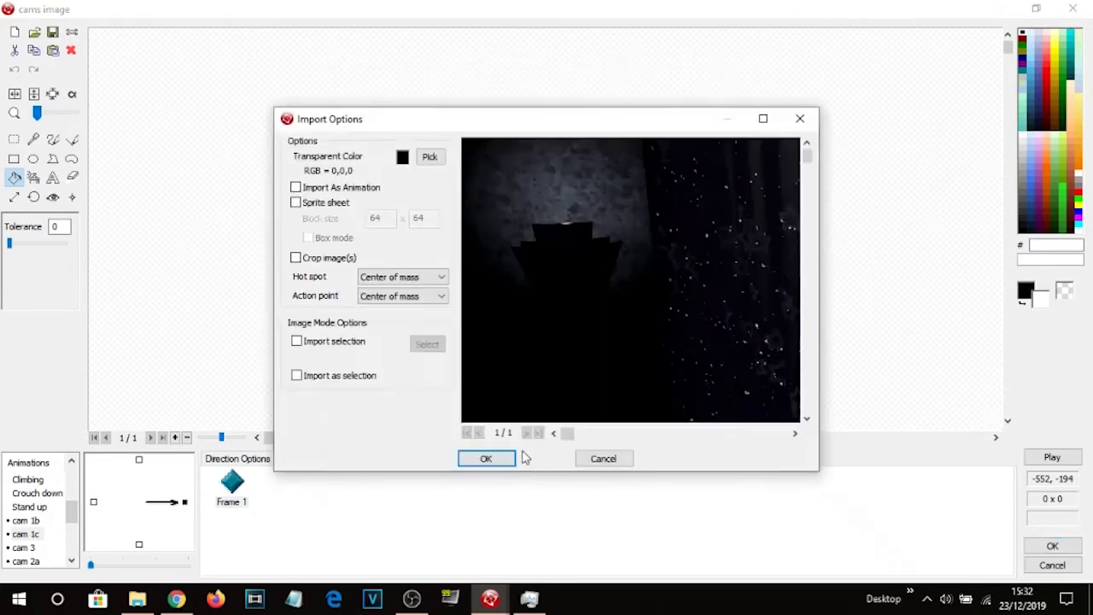
pyautogui.click(486, 460)
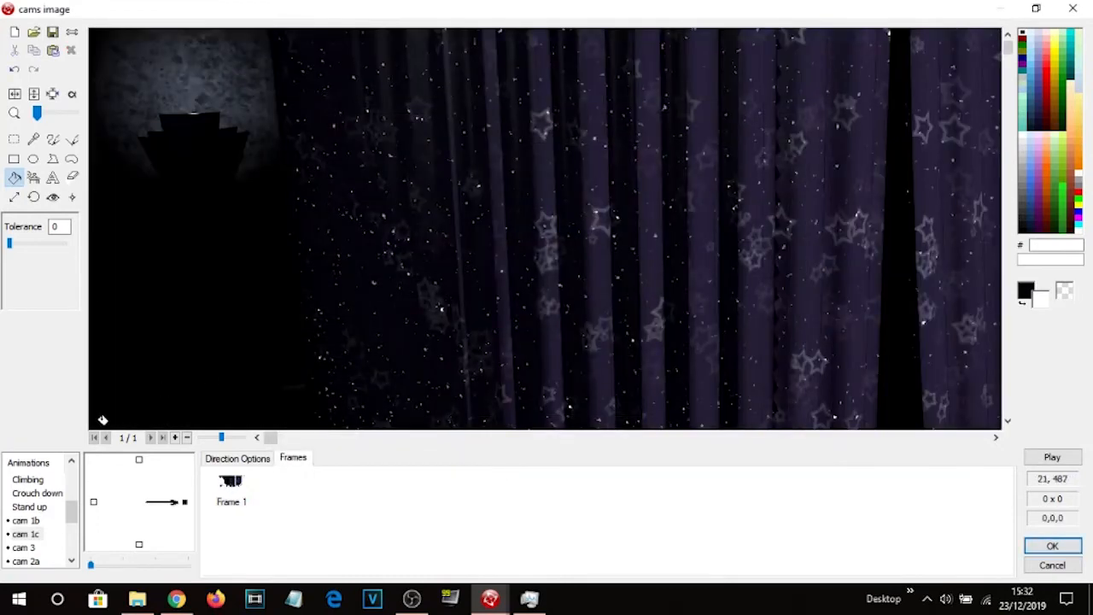
# Import 62.png from the Utility Closet folder as the frame of the cam 3 animation.
pyautogui.click(34, 548)
pyautogui.click(232, 485)
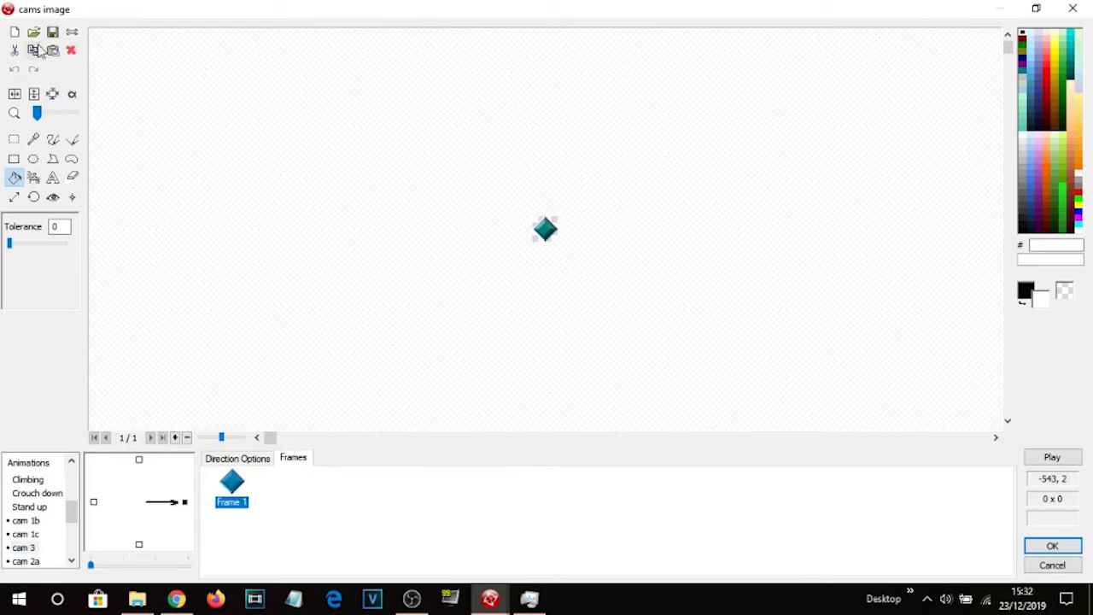
pyautogui.click(33, 31)
pyautogui.click(651, 104)
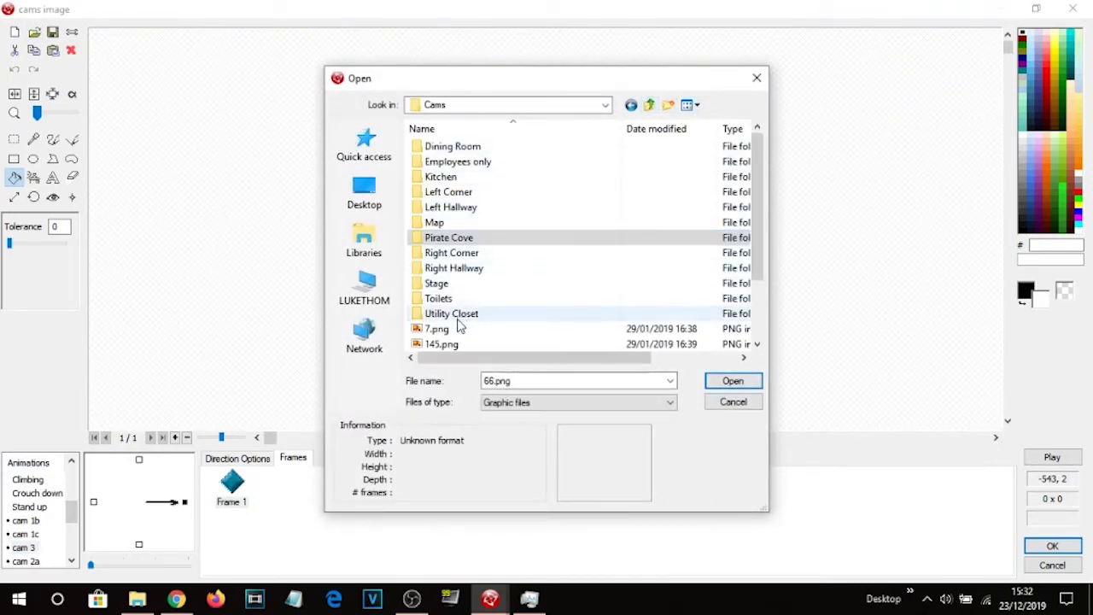
pyautogui.doubleClick(463, 314)
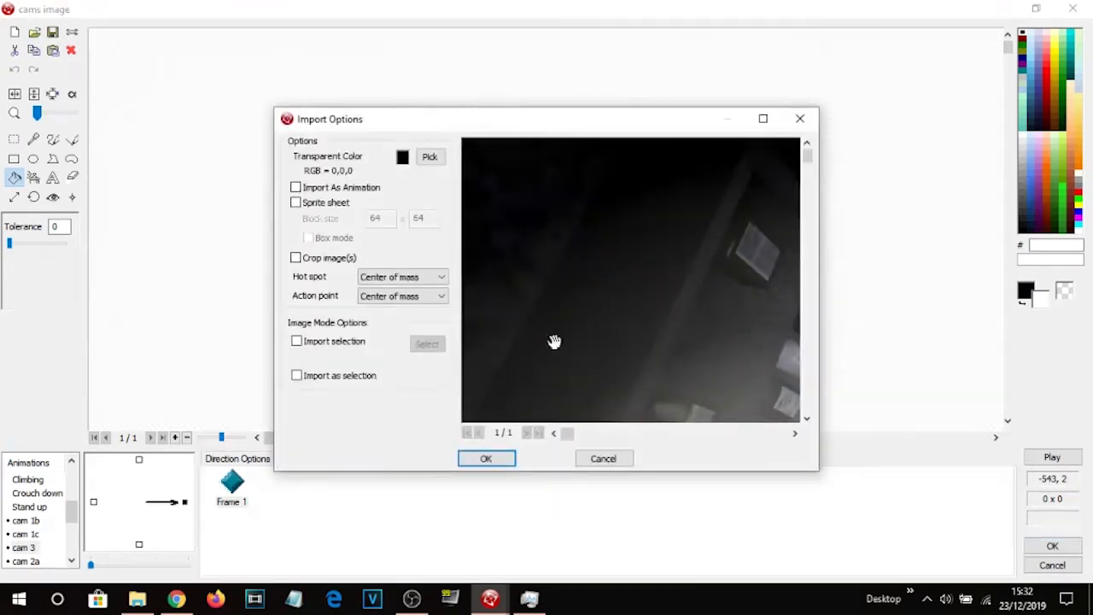
pyautogui.click(490, 458)
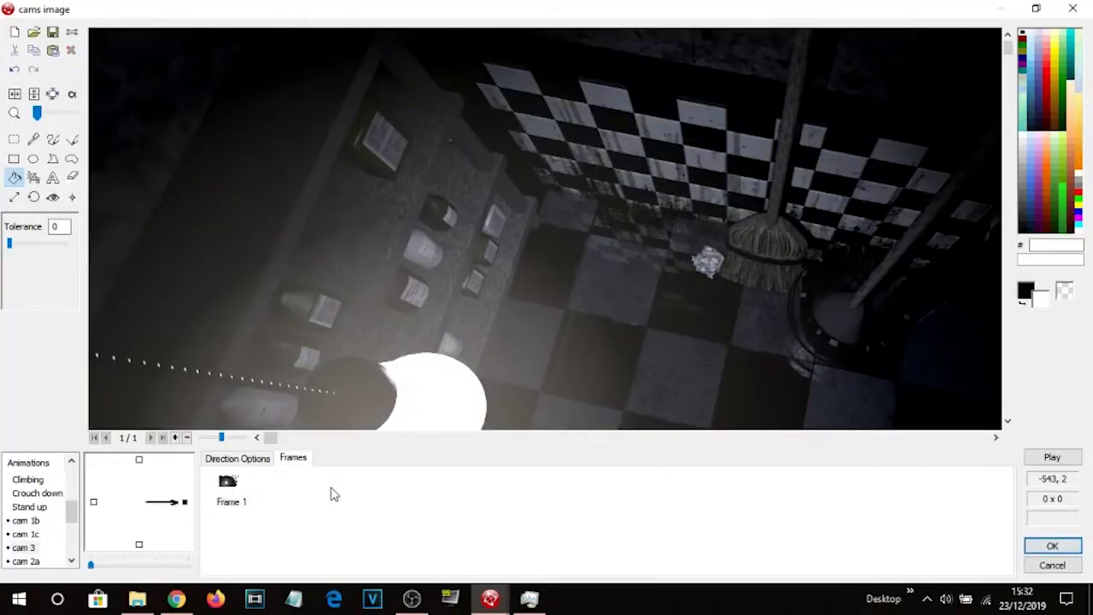
# Import 43.png from the Left Hallway folder as the frame of the cam 2a animation.
pyautogui.click(26, 562)
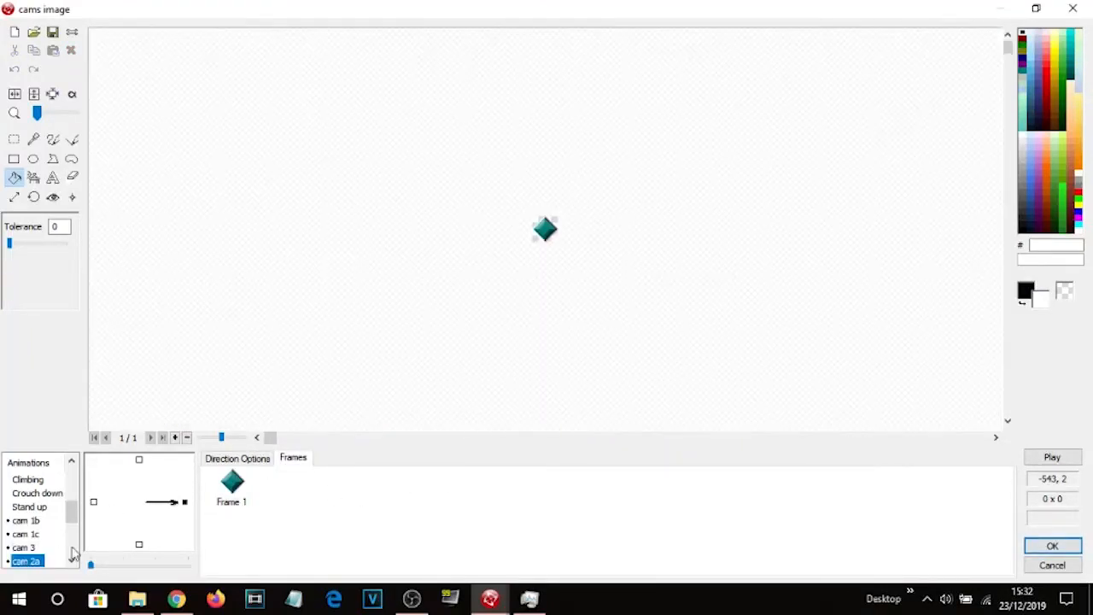
pyautogui.click(232, 484)
pyautogui.click(33, 31)
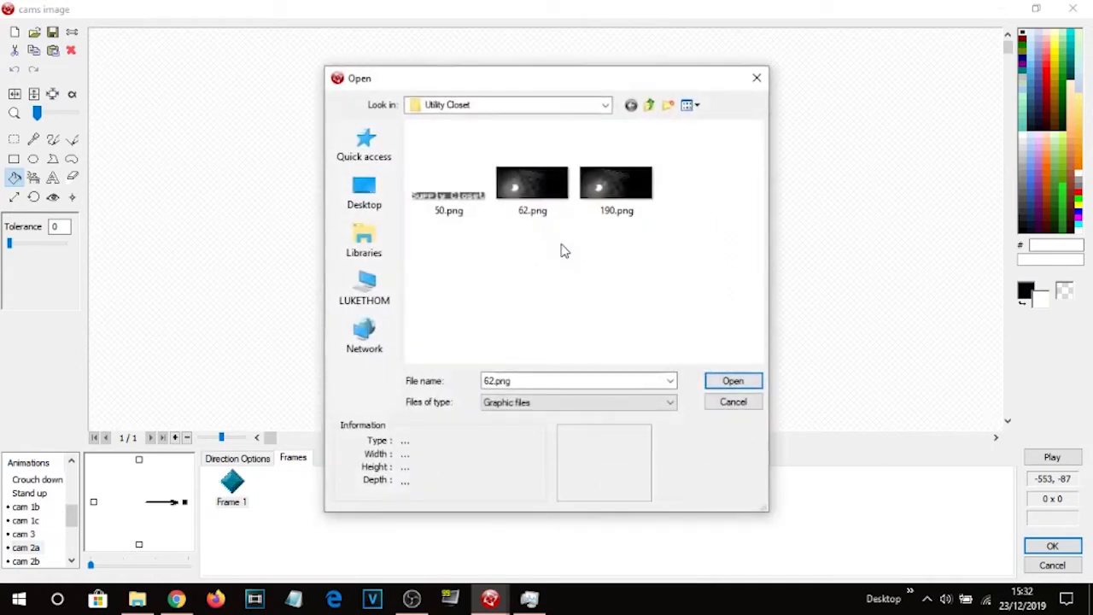
pyautogui.click(650, 105)
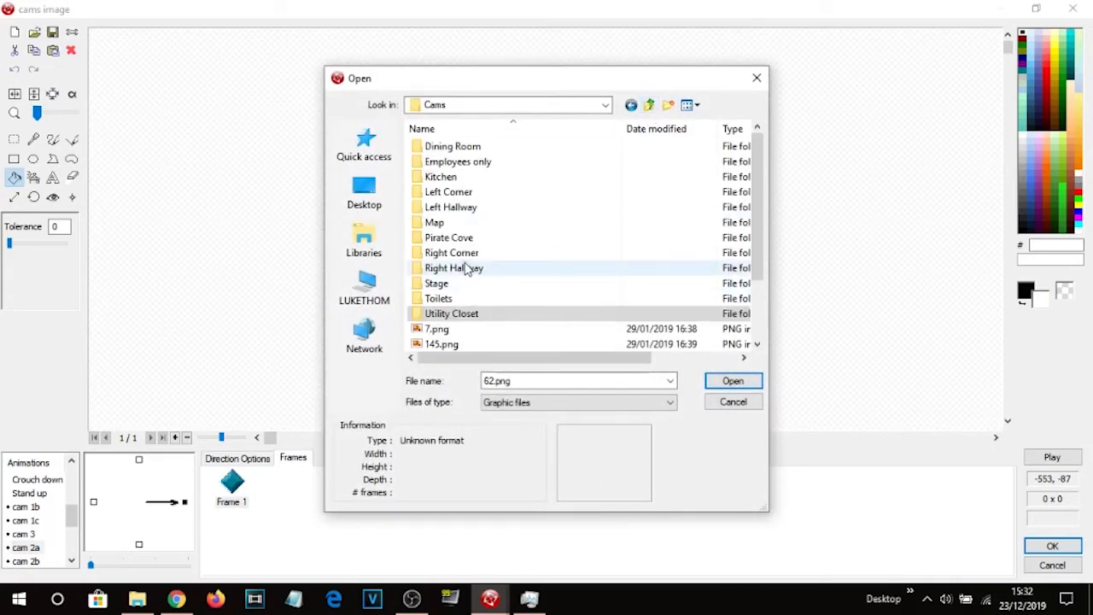
pyautogui.doubleClick(457, 209)
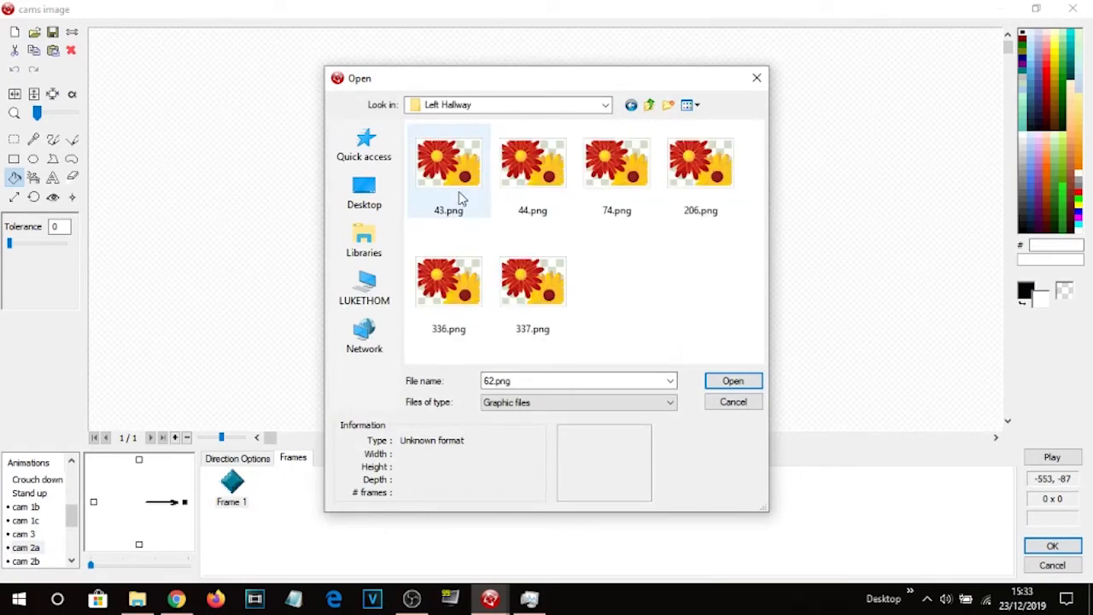
pyautogui.doubleClick(462, 185)
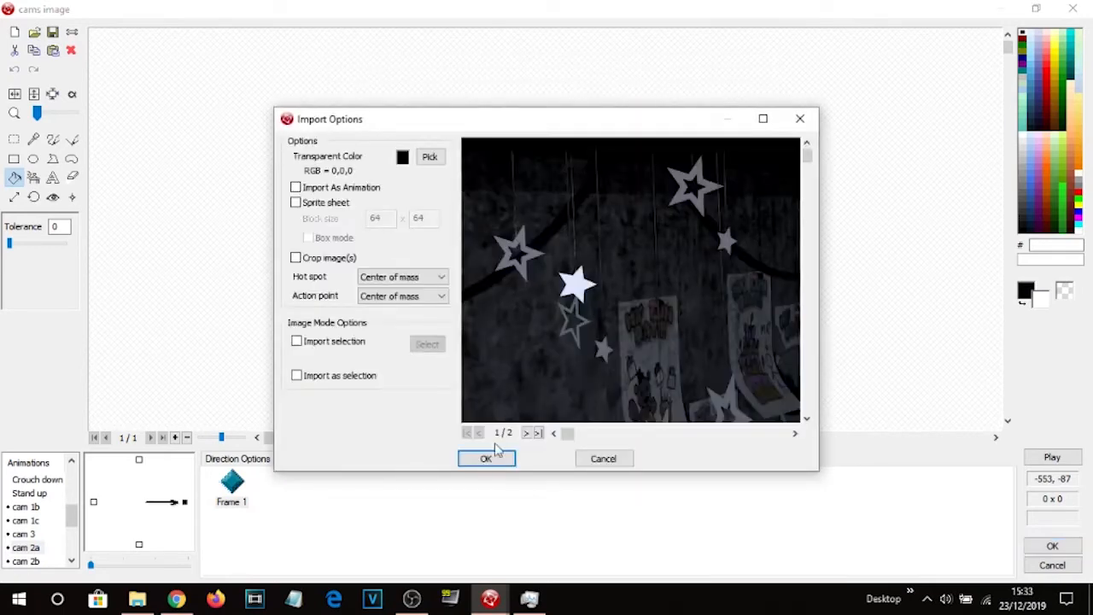
pyautogui.click(484, 459)
# Import the first image from the Left Corner folder as the frame of the cam 2b animation.
pyautogui.click(26, 559)
pyautogui.click(228, 491)
pyautogui.click(33, 33)
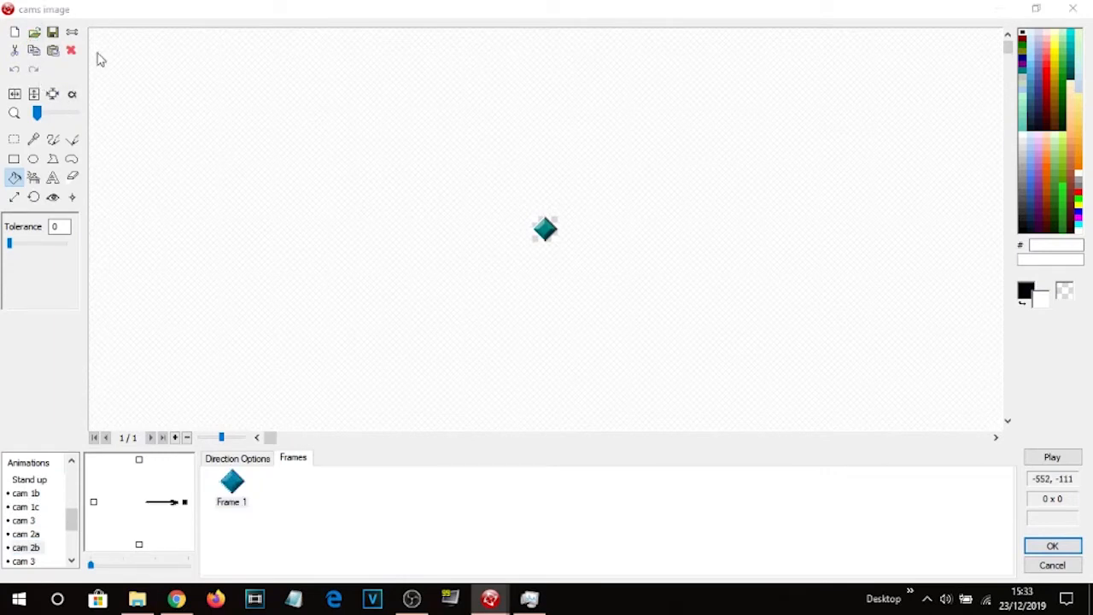
pyautogui.click(649, 105)
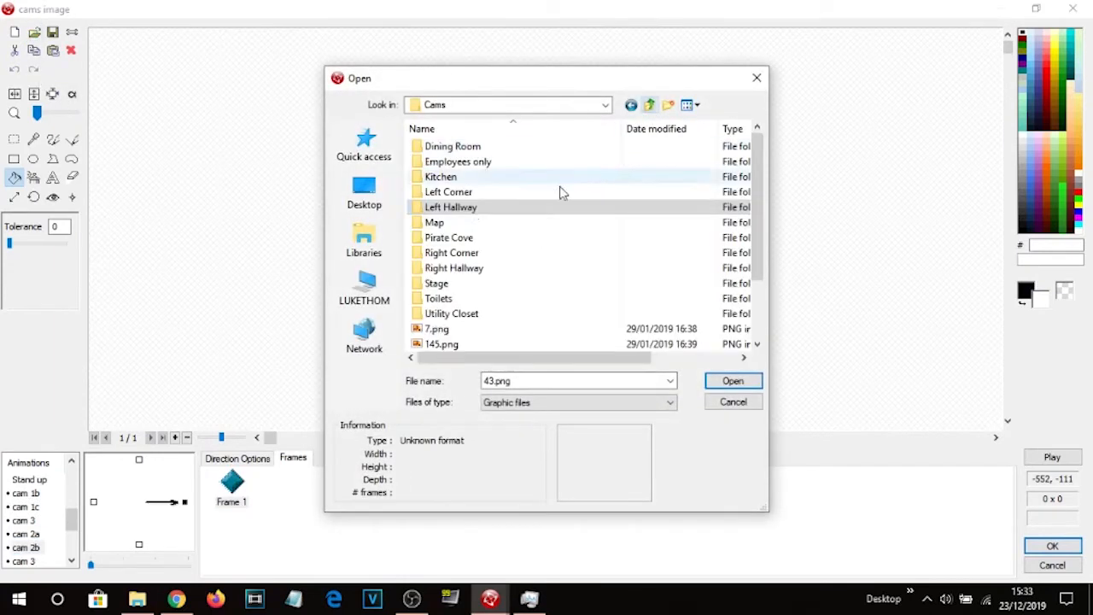
pyautogui.doubleClick(464, 193)
pyautogui.doubleClick(466, 181)
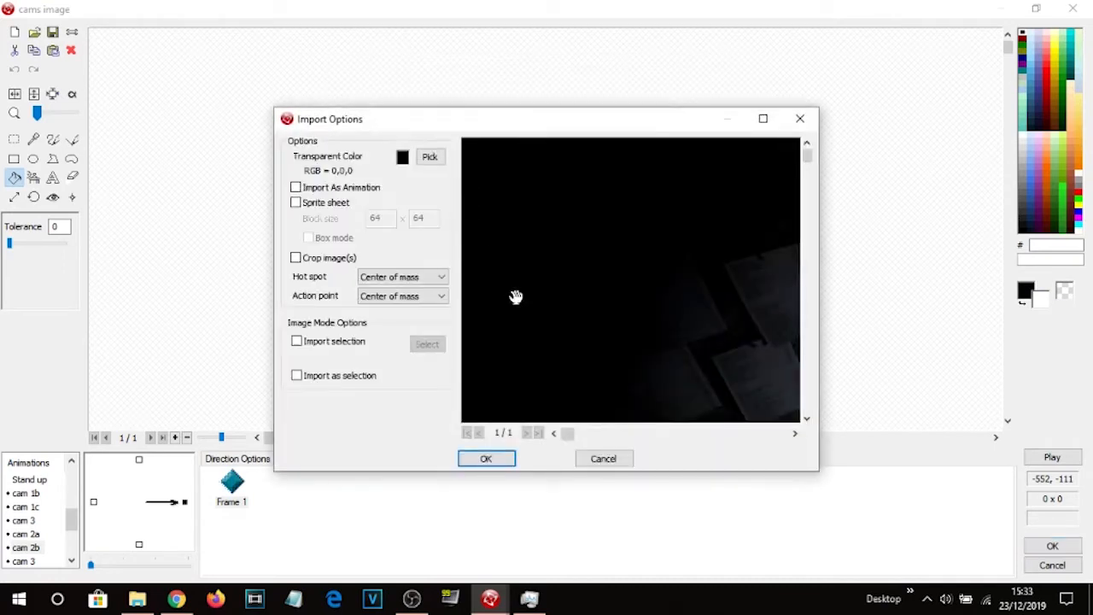
pyautogui.click(487, 459)
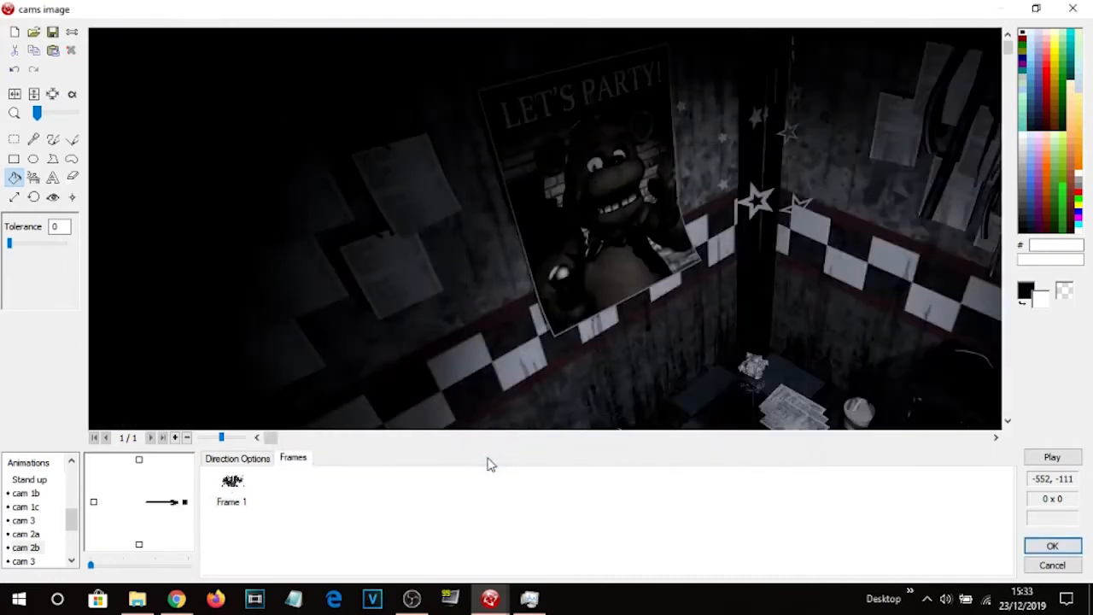
# Compare the two cam 3 animations and delete the frame of the duplicate cam 3 animation below cam 2b.
pyautogui.click(24, 561)
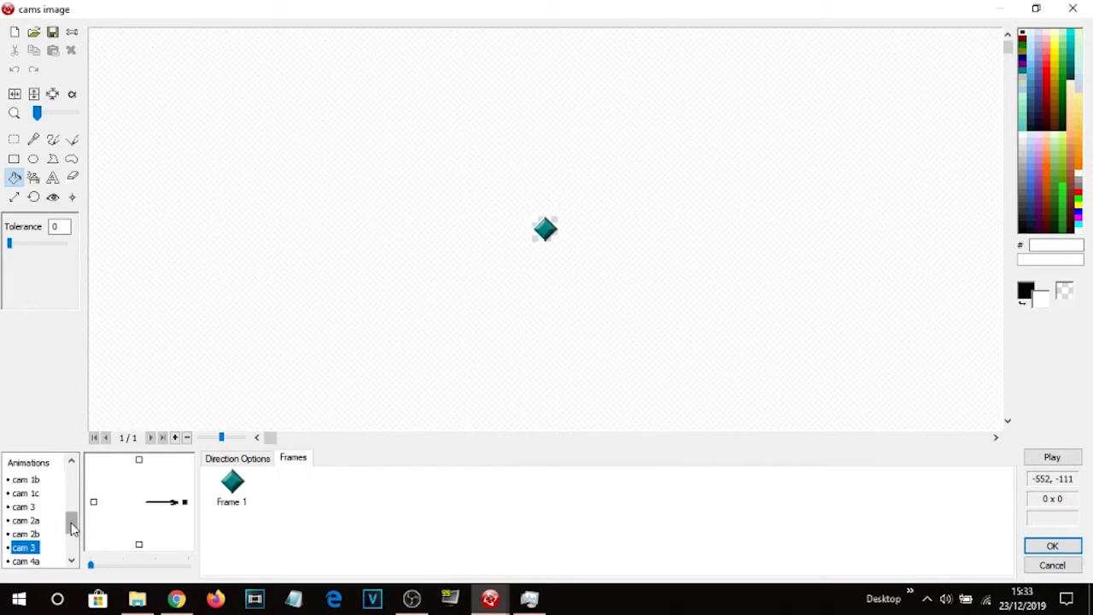
pyautogui.moveTo(72, 529); pyautogui.dragTo(74, 526)
pyautogui.click(27, 508)
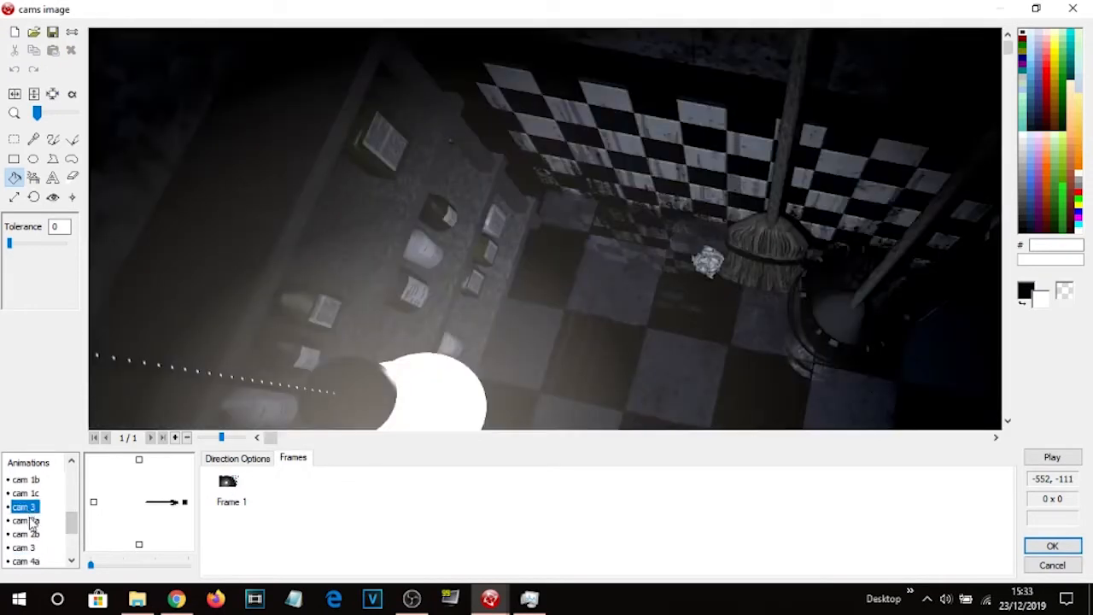
pyautogui.click(24, 548)
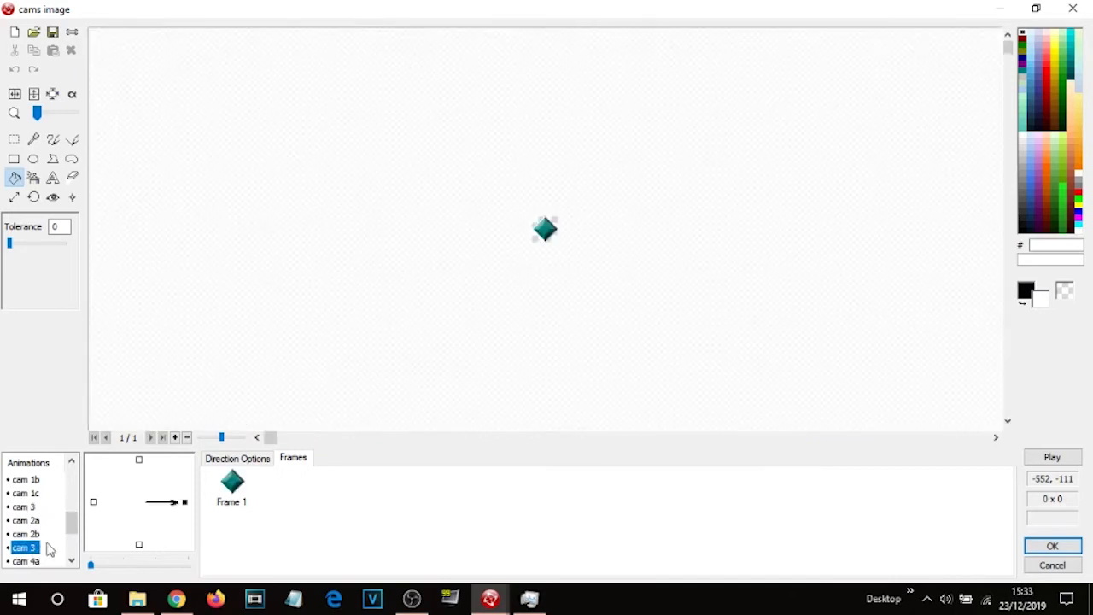
pyautogui.moveTo(75, 530)
pyautogui.mouseDown()
pyautogui.moveTo(73, 557)
pyautogui.moveTo(71, 534)
pyautogui.mouseUp()
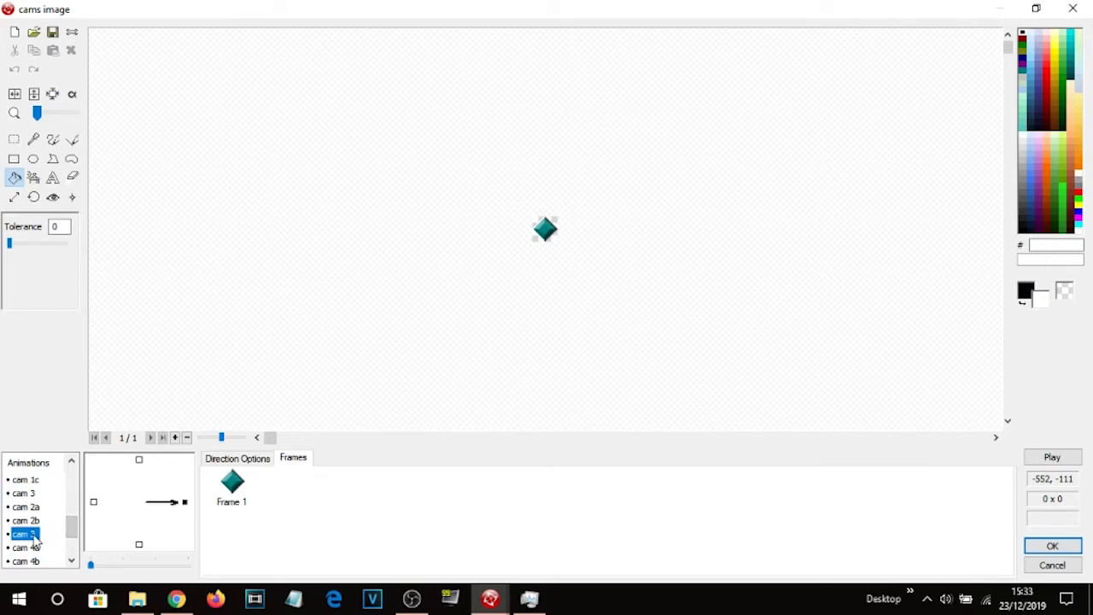
pyautogui.rightClick(34, 538)
pyautogui.click(88, 498)
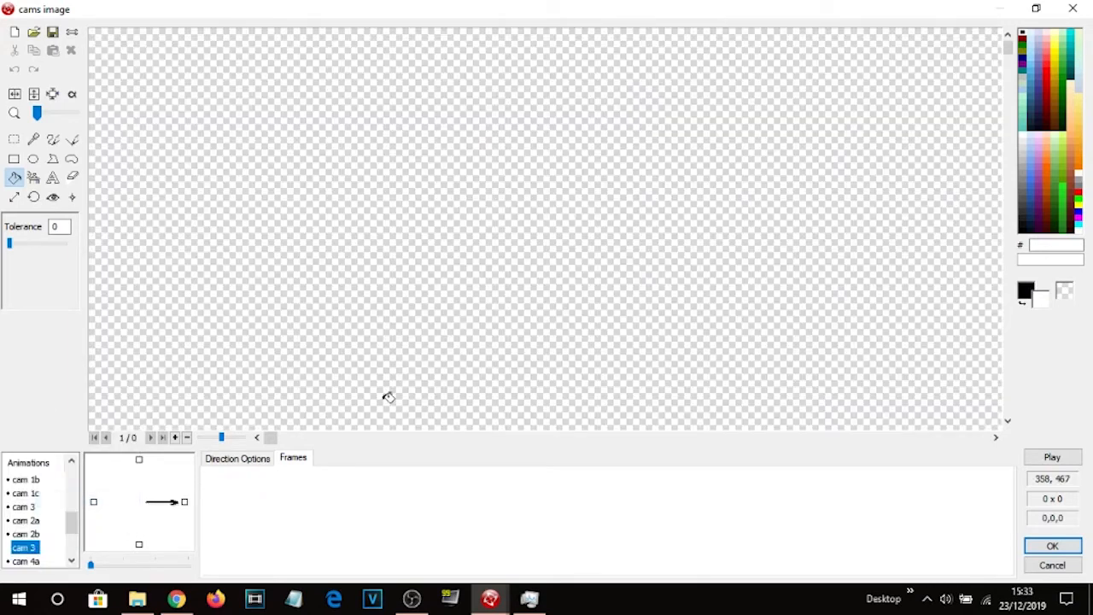
pyautogui.rightClick(32, 550)
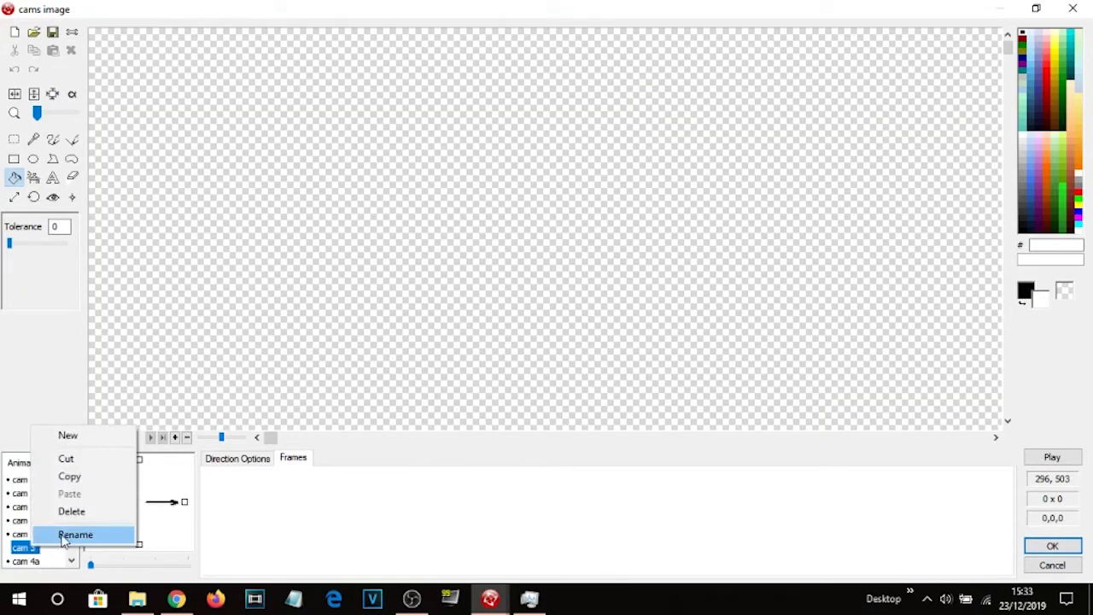
pyautogui.click(68, 459)
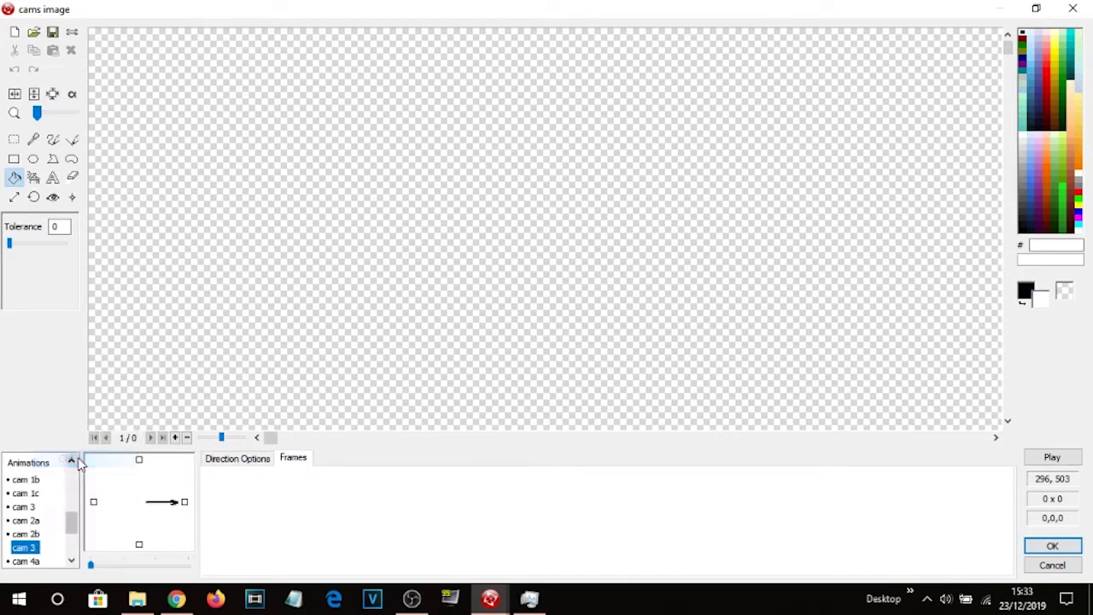
pyautogui.rightClick(34, 550)
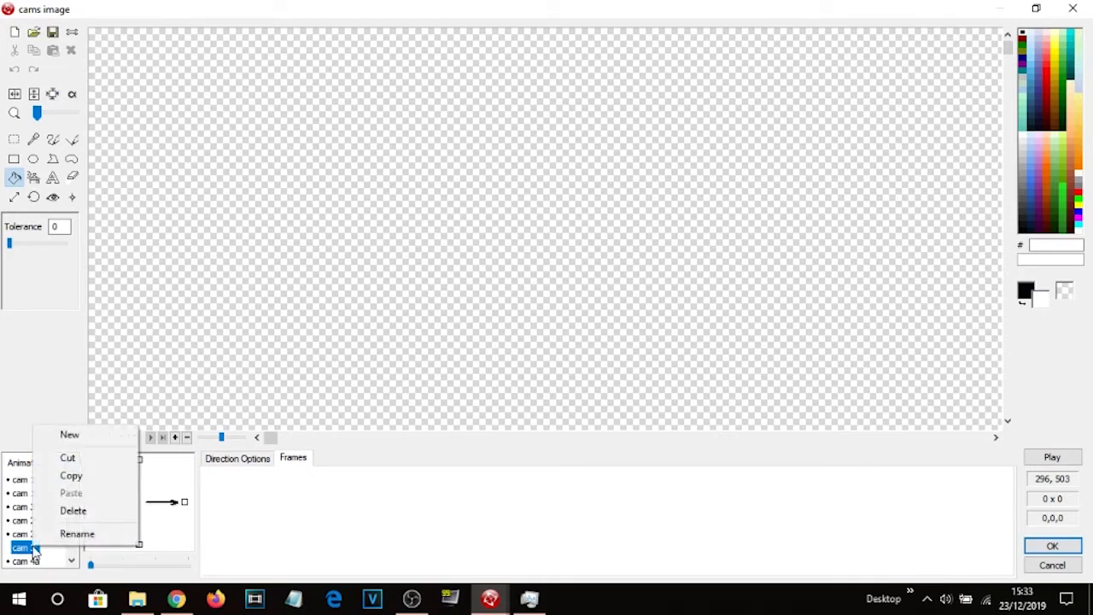
pyautogui.click(85, 533)
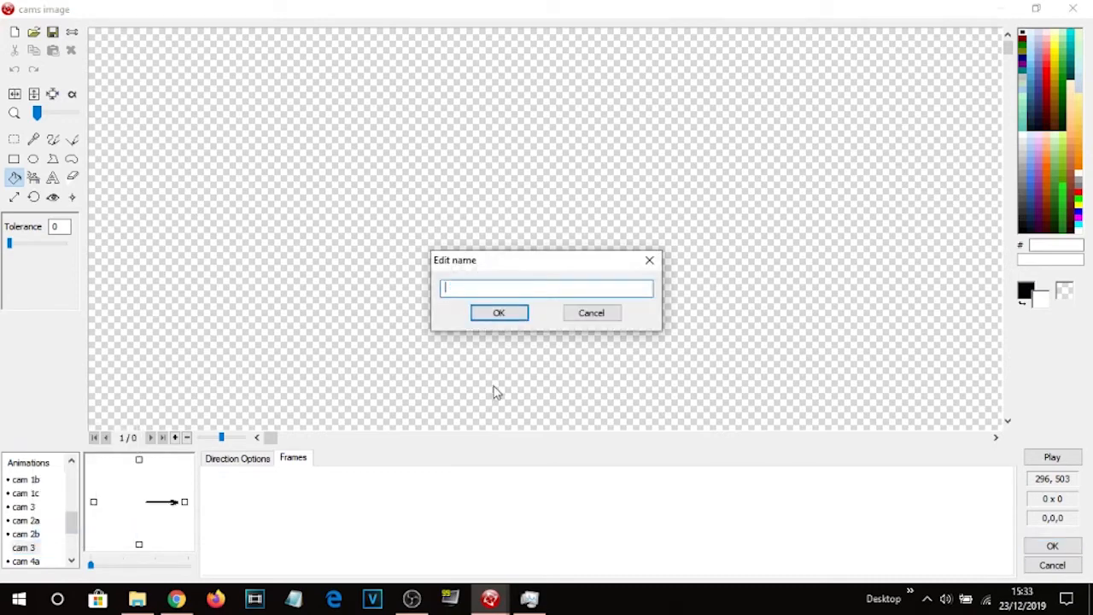
pyautogui.press('Escape')
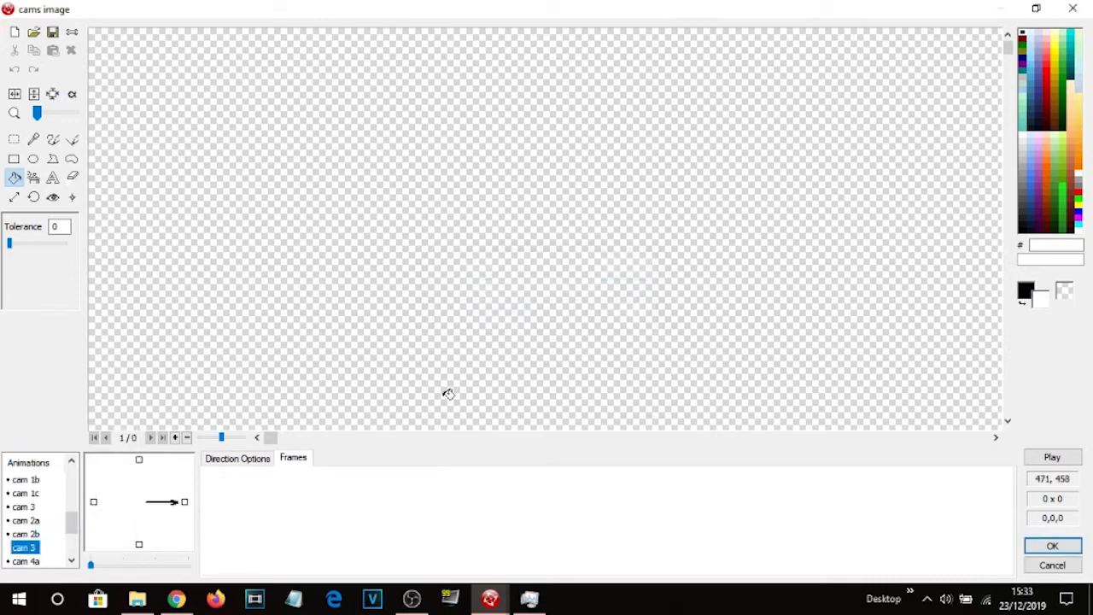
# Import 67.png from the Right Hallway folder as the frame of the cam 4a animation.
pyautogui.click(32, 537)
pyautogui.click(34, 549)
pyautogui.click(34, 563)
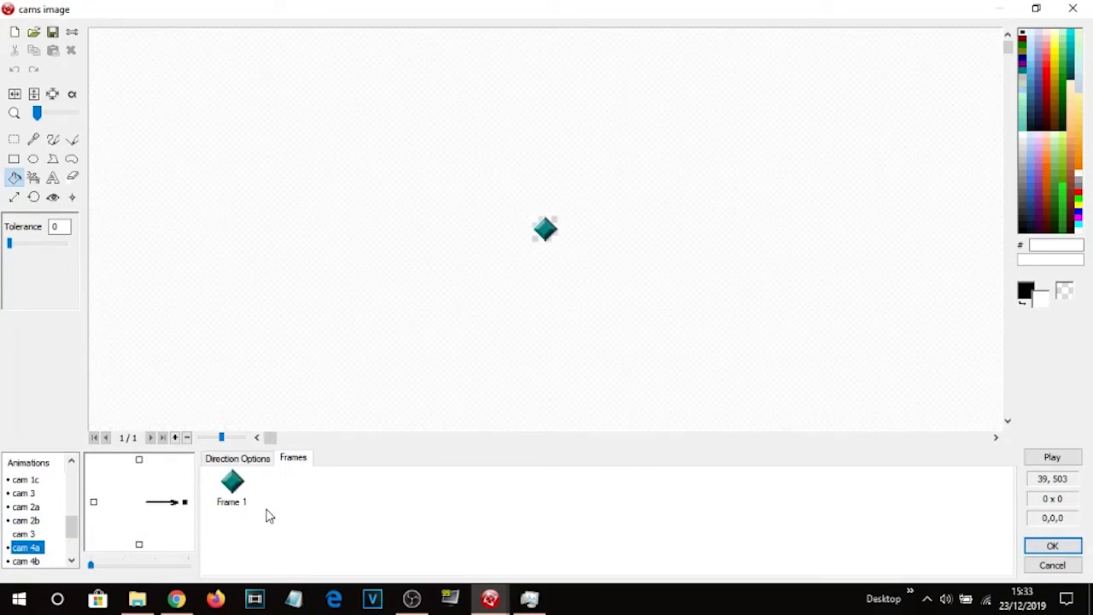
pyautogui.click(234, 487)
pyautogui.click(33, 32)
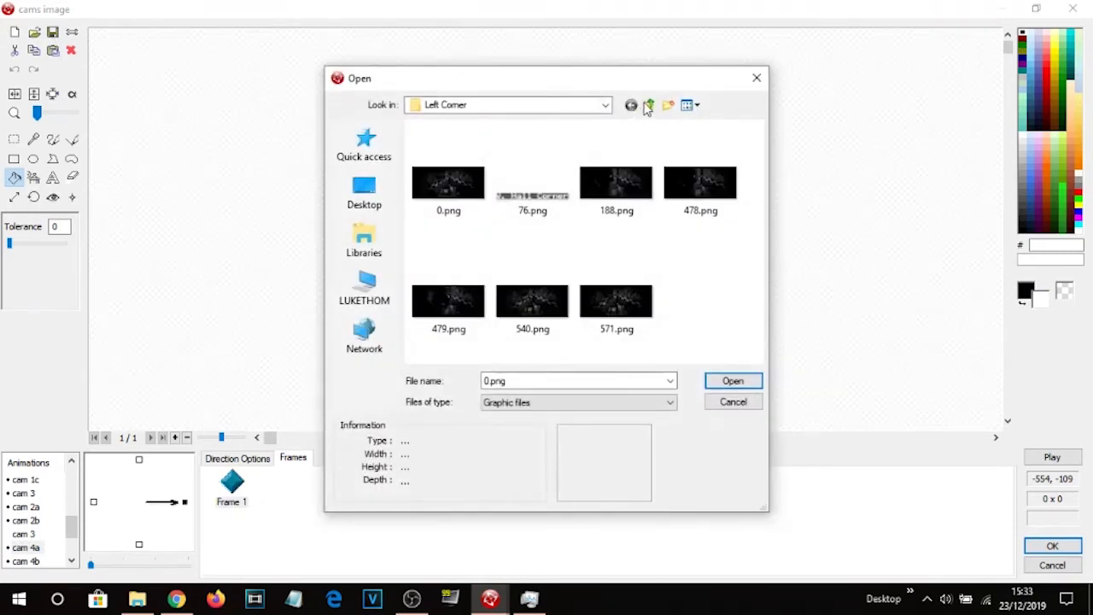
pyautogui.click(648, 105)
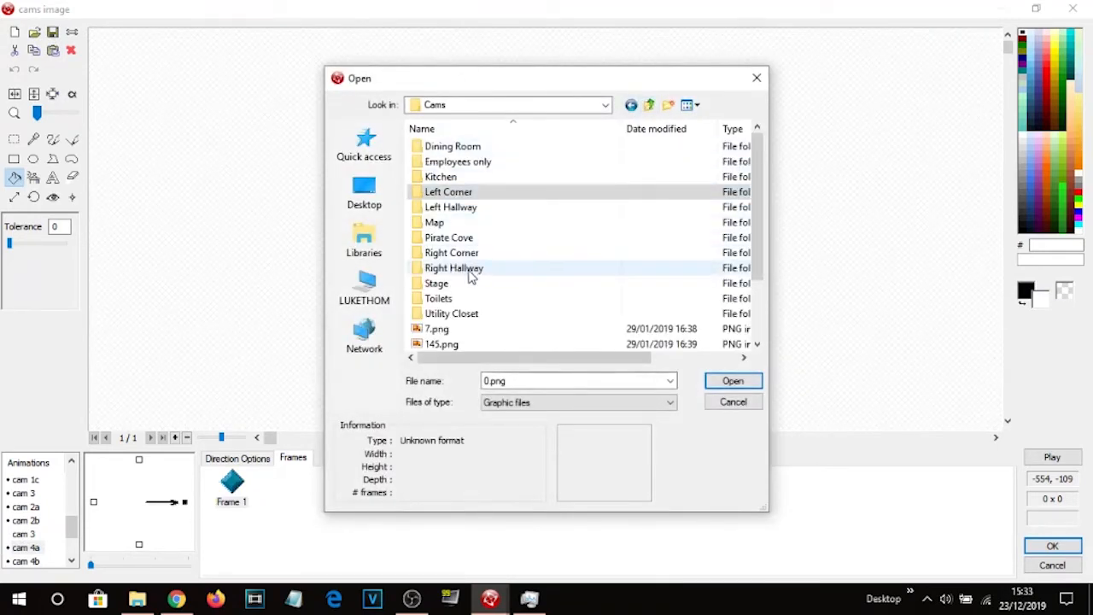
pyautogui.doubleClick(462, 269)
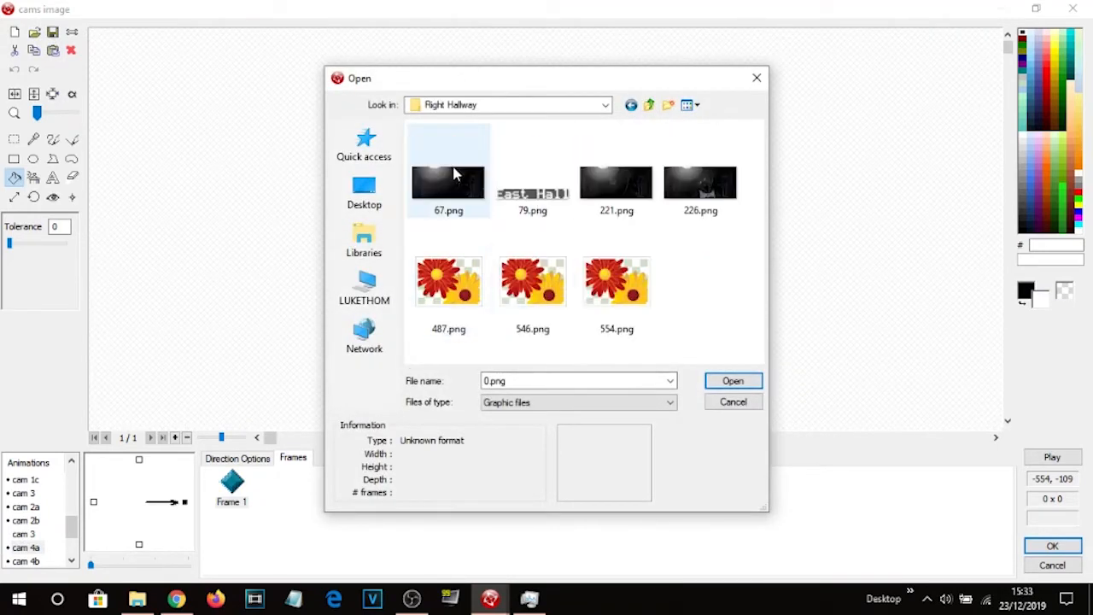
pyautogui.doubleClick(453, 174)
pyautogui.click(487, 459)
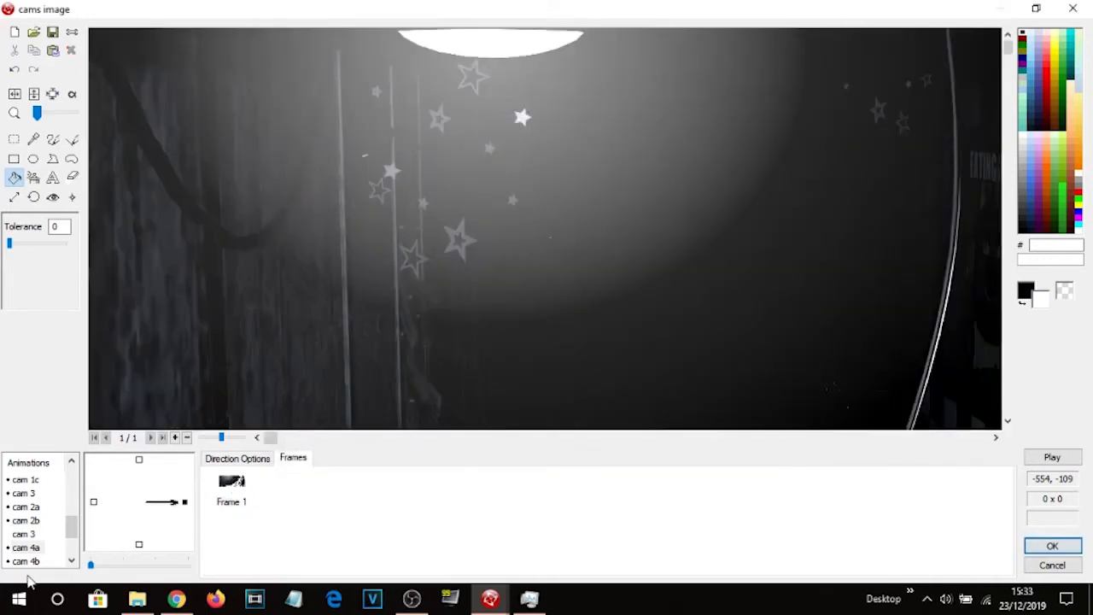
# Import the first image from the Toilets folder as the frame of the cam 7 animation.
pyautogui.click(34, 547)
pyautogui.click(26, 561)
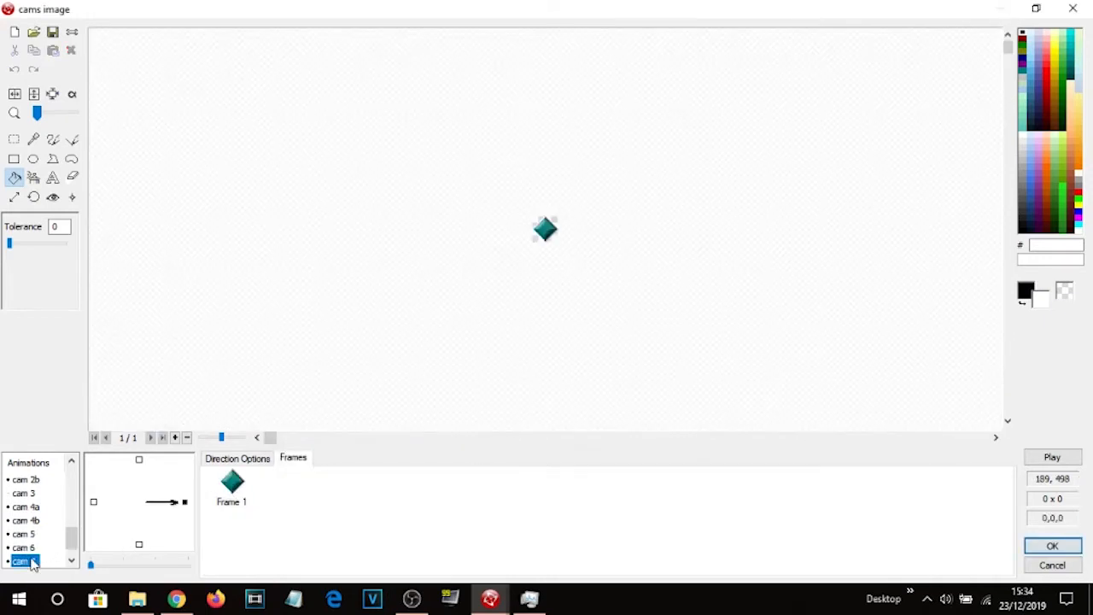
pyautogui.click(239, 491)
pyautogui.click(33, 32)
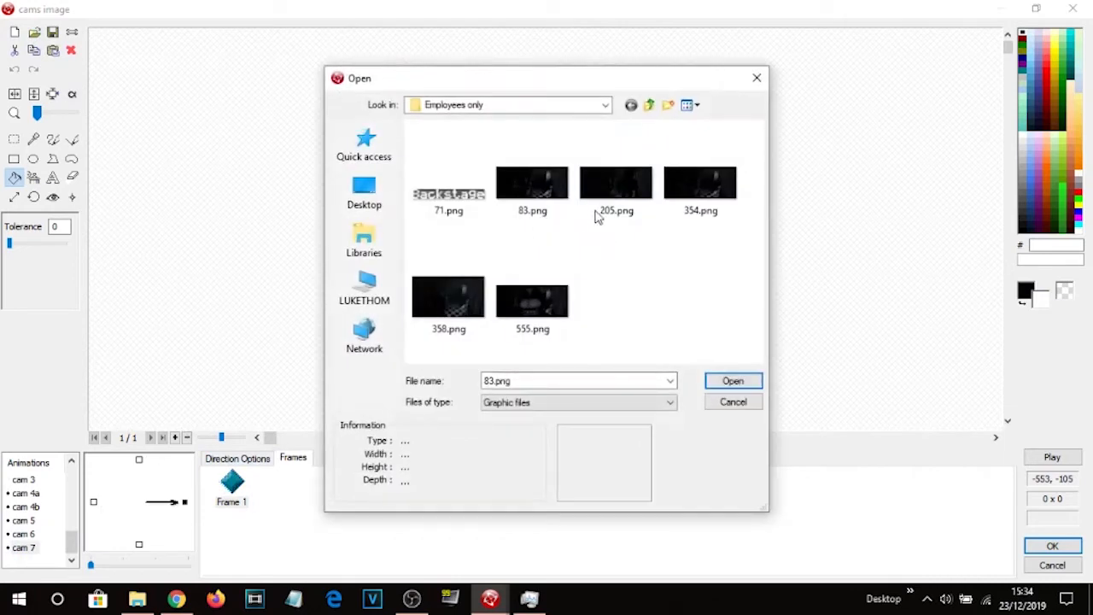
pyautogui.click(649, 105)
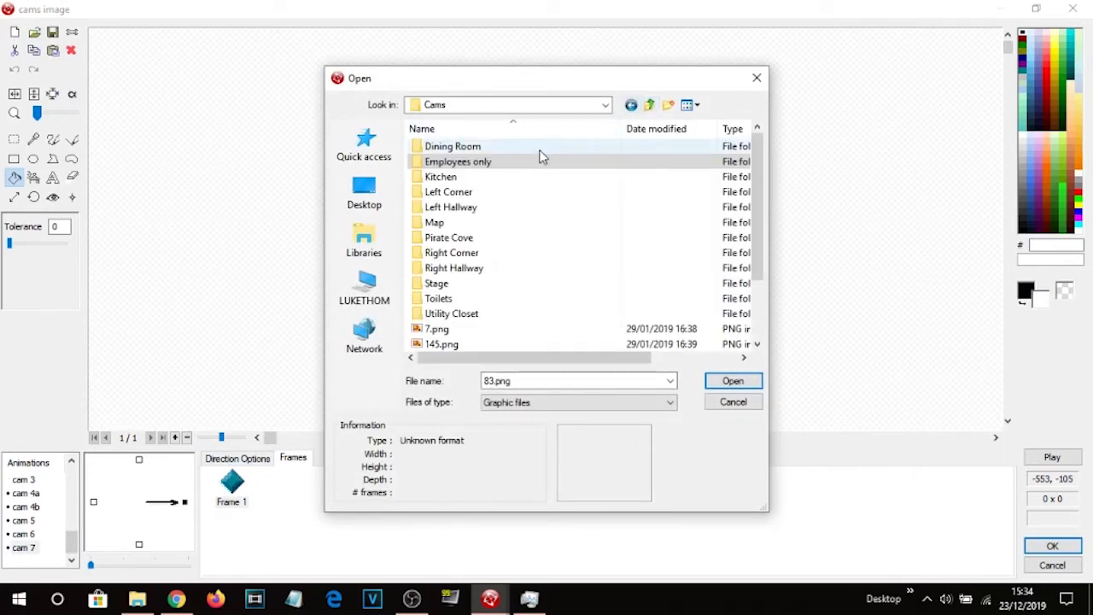
pyautogui.doubleClick(479, 178)
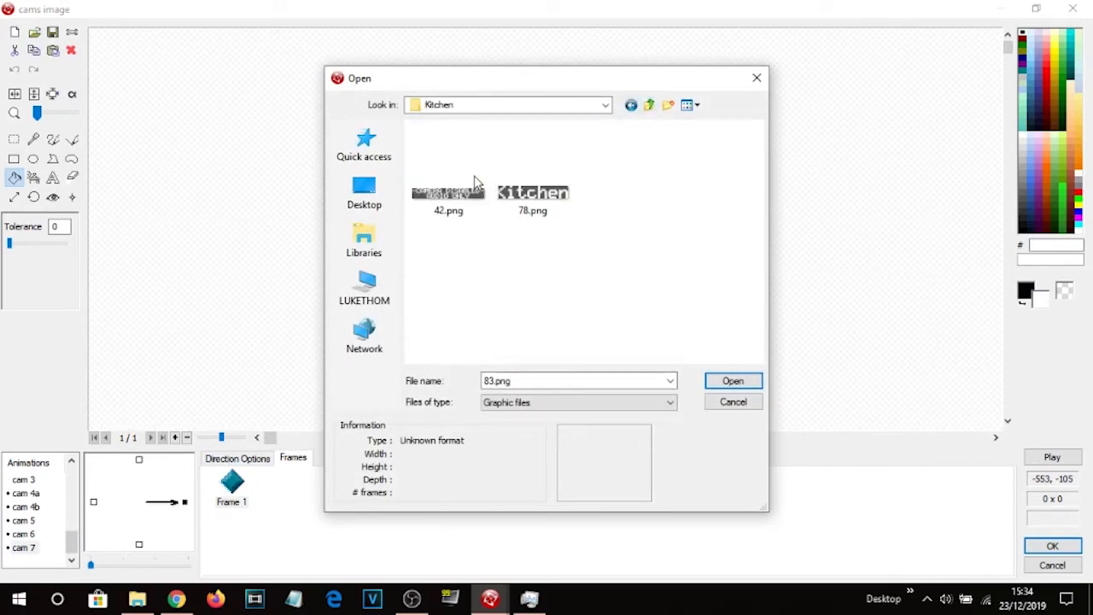
pyautogui.click(651, 108)
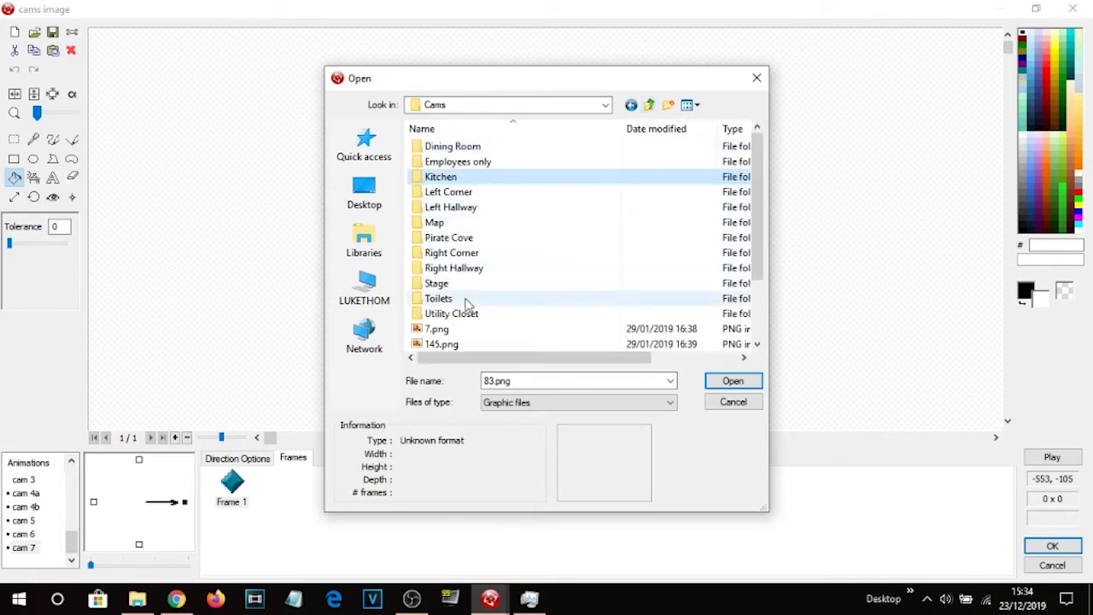
pyautogui.doubleClick(472, 301)
pyautogui.doubleClick(465, 200)
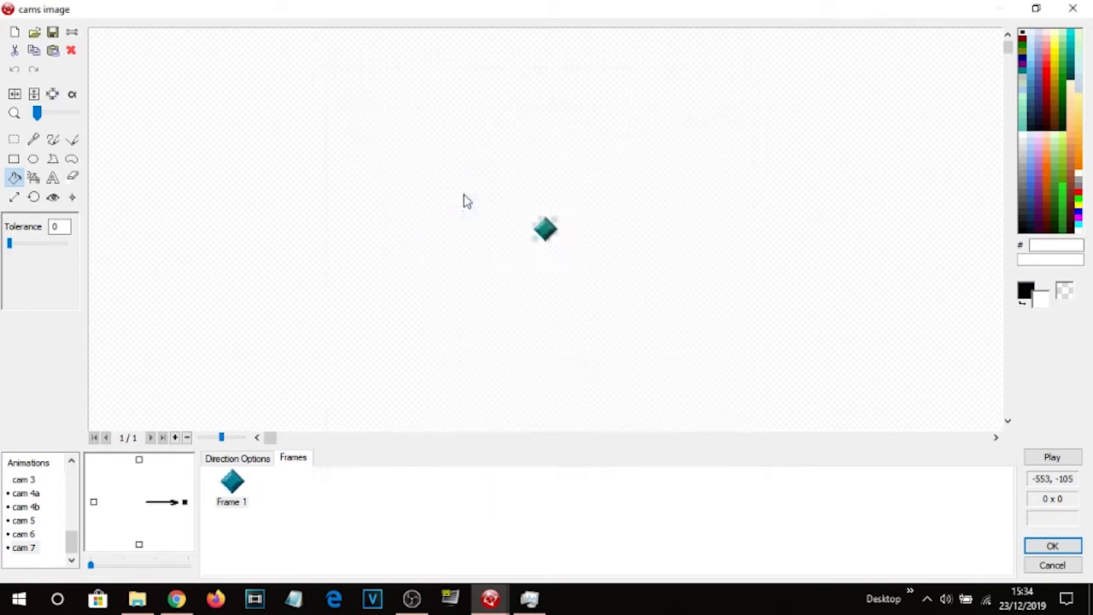
pyautogui.click(494, 459)
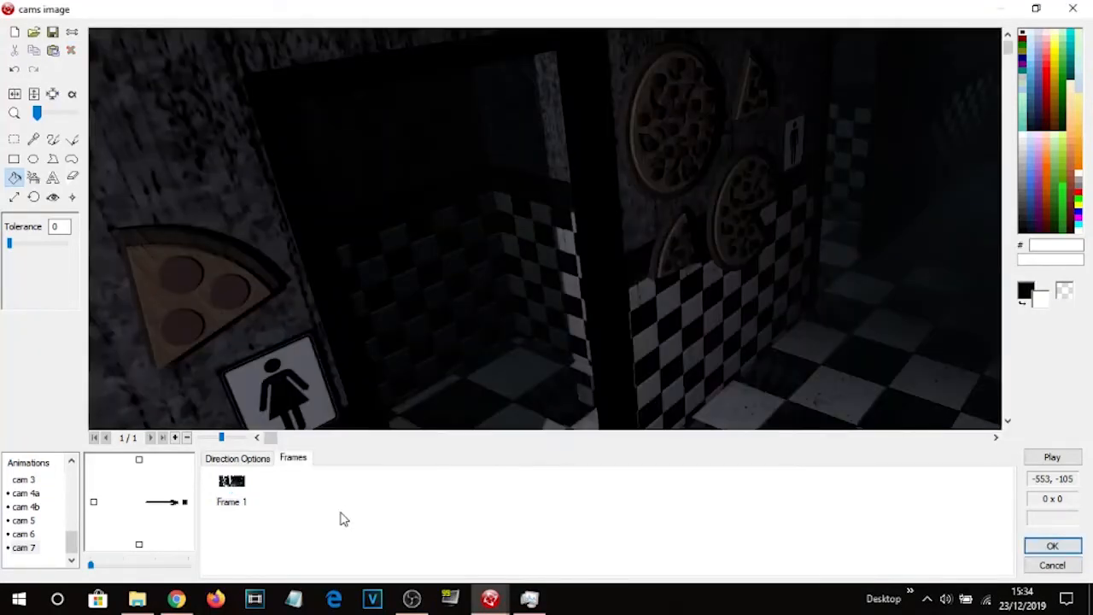
# Confirm the cams image animation changes and close the image editor, returning to the game frame.
pyautogui.click(1053, 549)
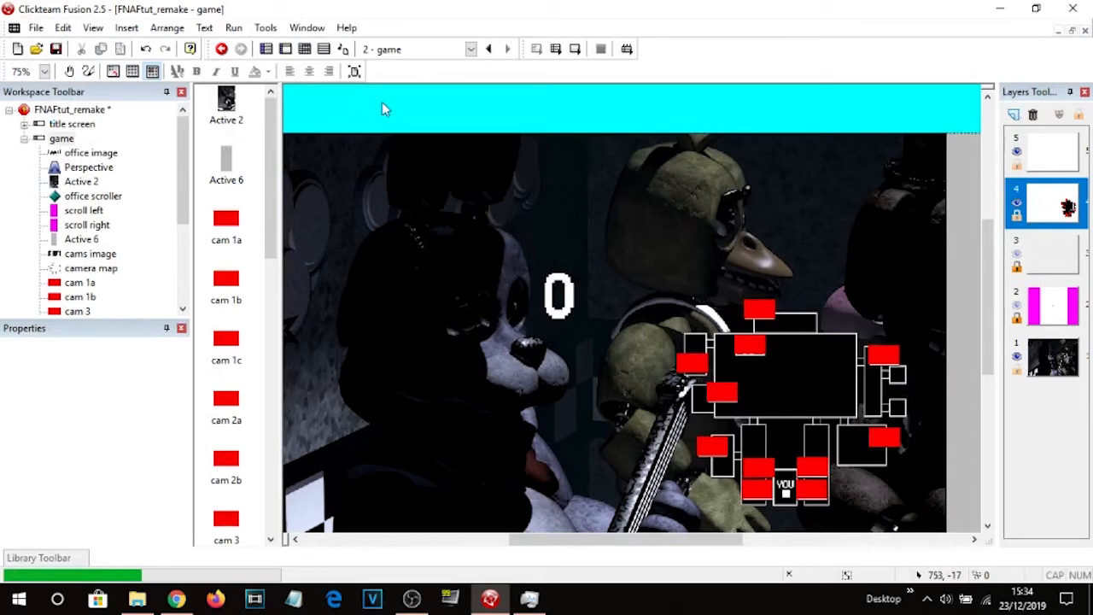
pyautogui.click(305, 49)
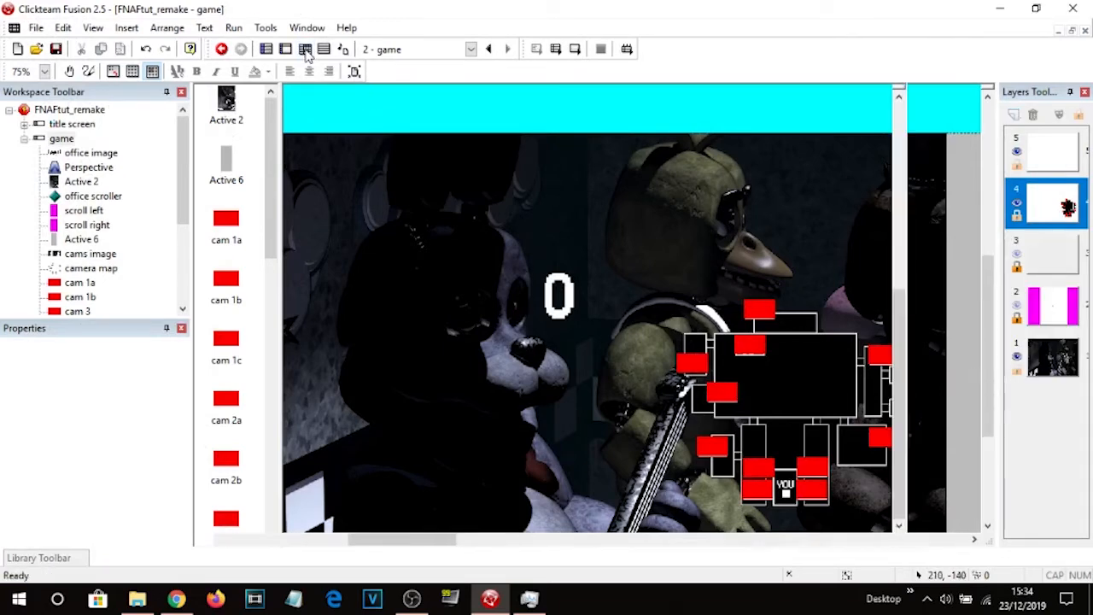
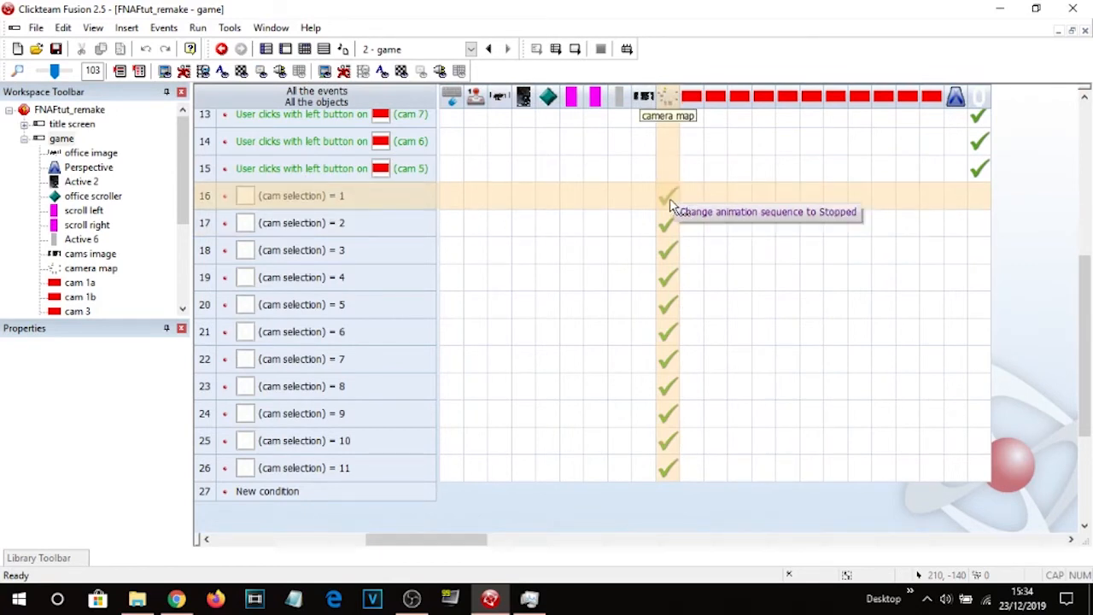
# Copy the animation-change action into the cams image column for every cam selection event from 1 to 11.
pyautogui.moveTo(669, 200); pyautogui.dragTo(643, 195)
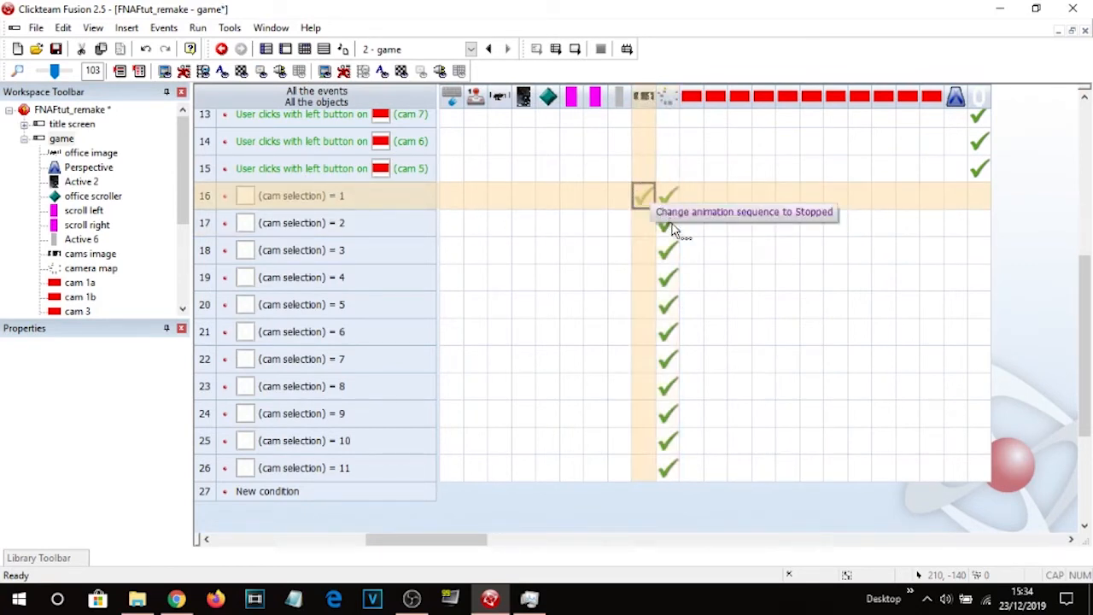
pyautogui.moveTo(670, 231); pyautogui.dragTo(647, 251)
pyautogui.moveTo(672, 287); pyautogui.dragTo(644, 386)
pyautogui.moveTo(668, 415); pyautogui.dragTo(654, 485)
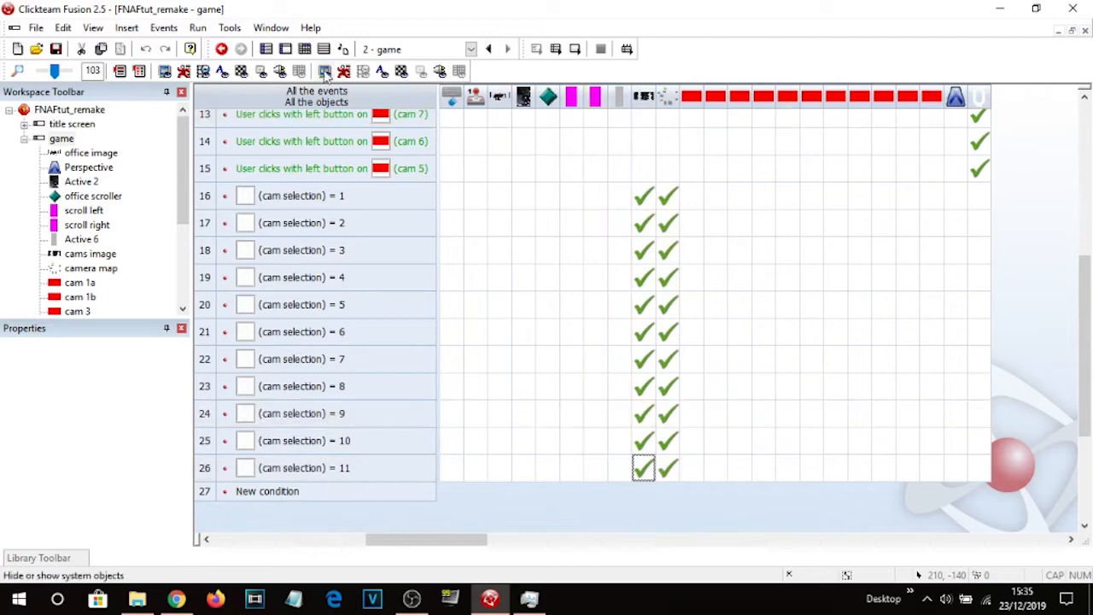
# Run the frame and test selecting cam 1B, then close the running game.
pyautogui.click(575, 48)
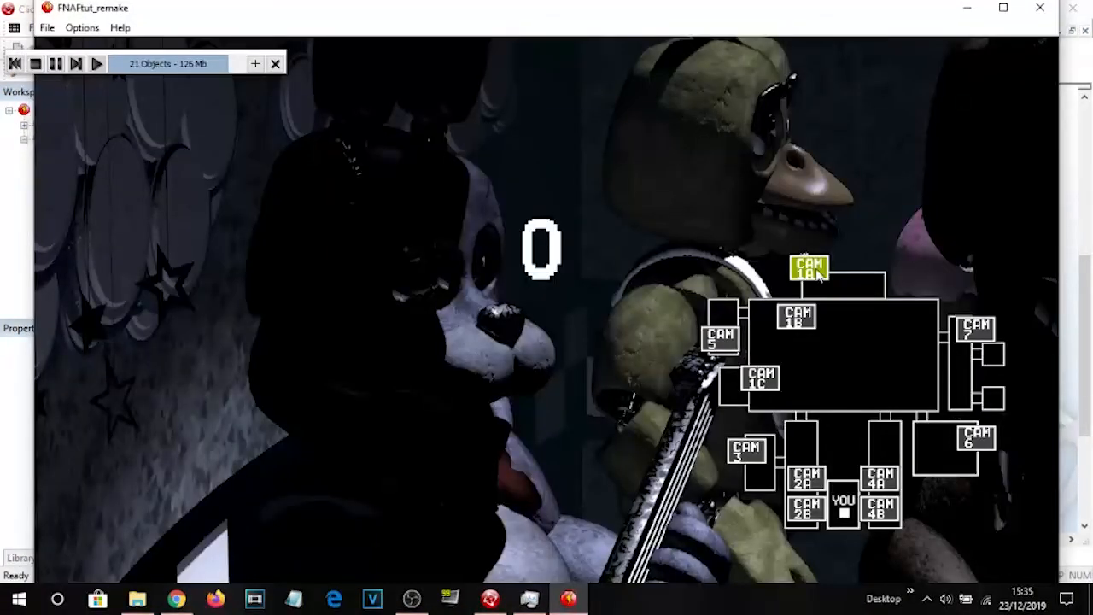
pyautogui.click(803, 321)
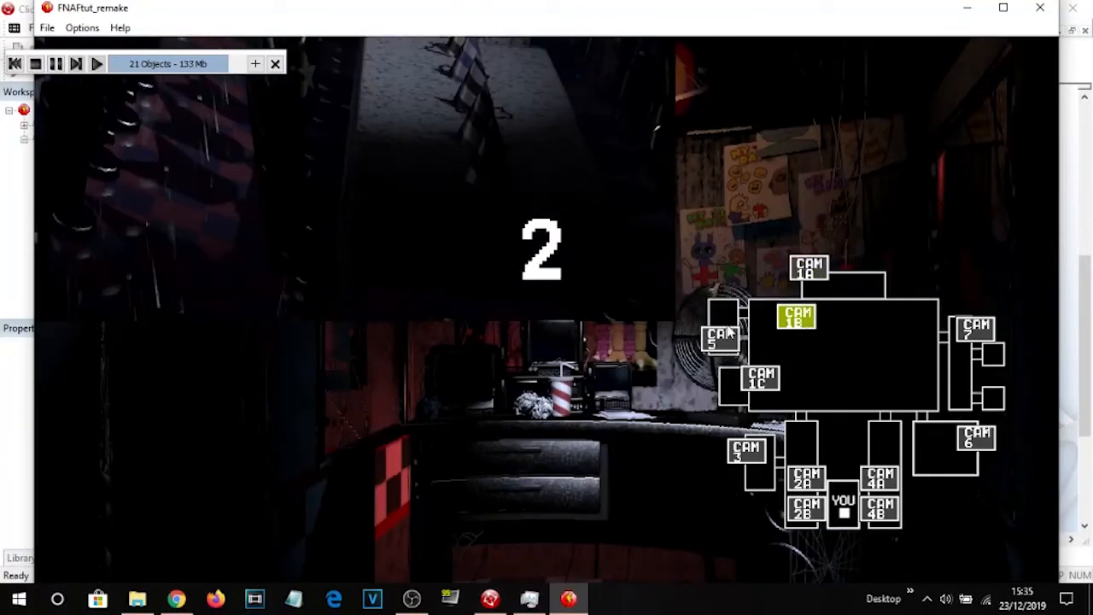
pyautogui.click(1039, 7)
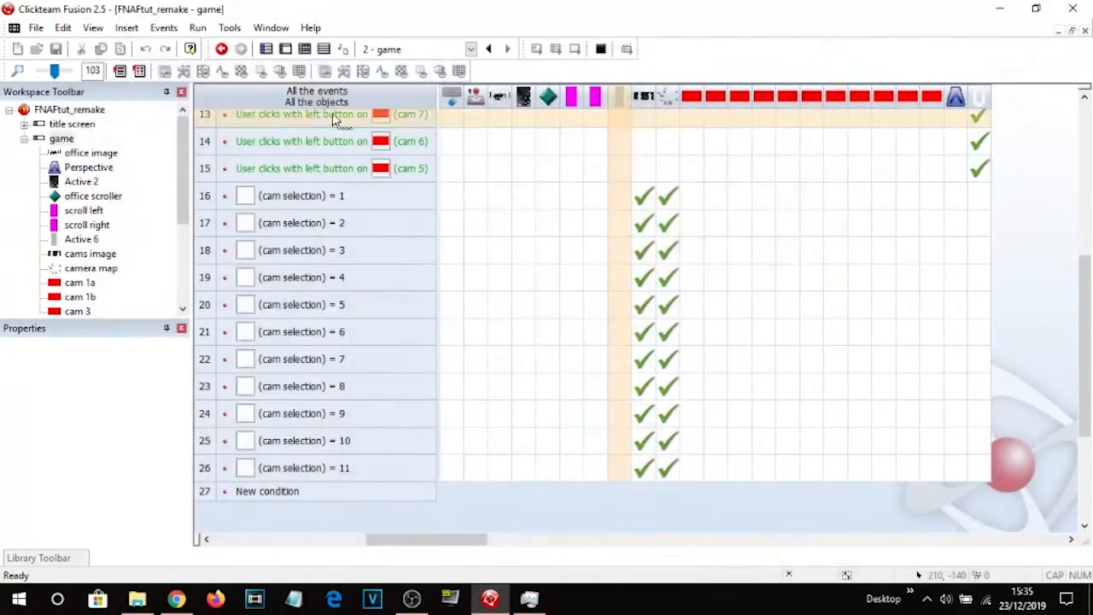
# Open the cams image in the image editor and set its hot spot to the centre, 800 by 360.
pyautogui.click(284, 50)
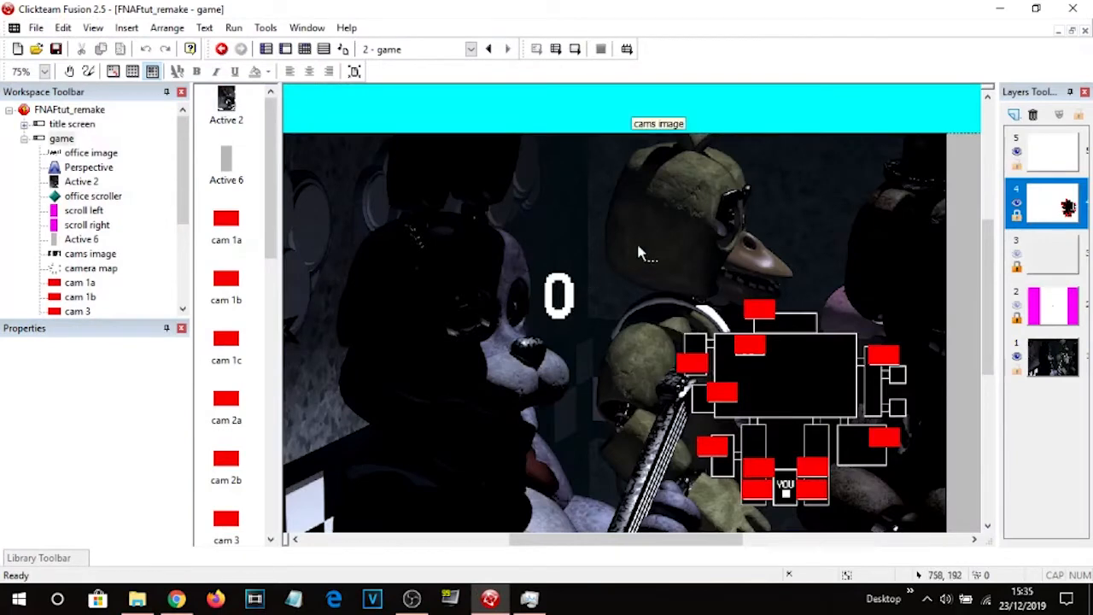
pyautogui.doubleClick(644, 250)
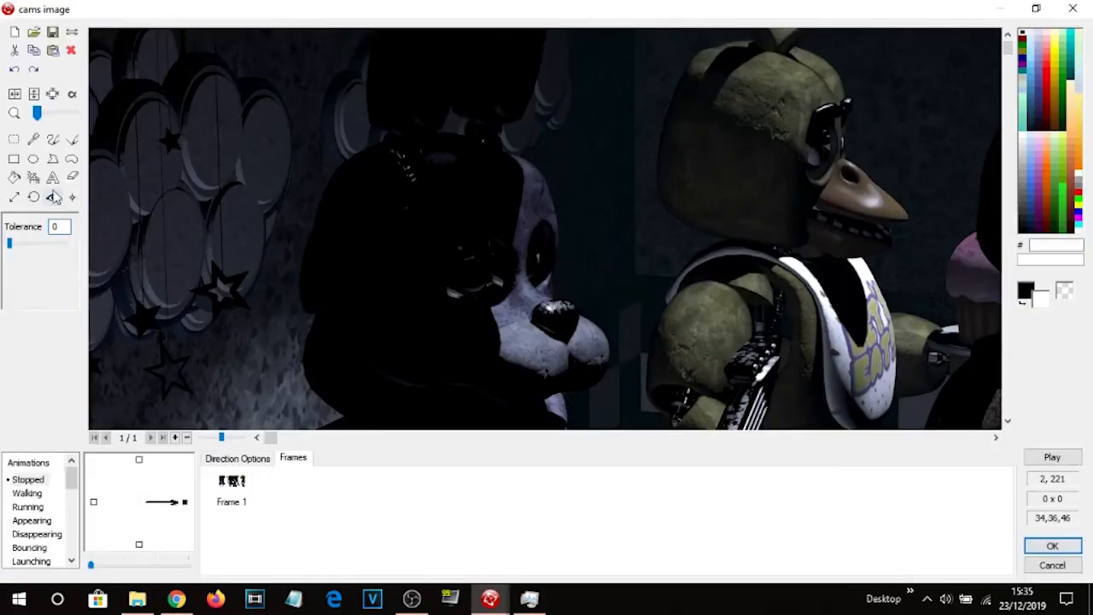
pyautogui.click(53, 197)
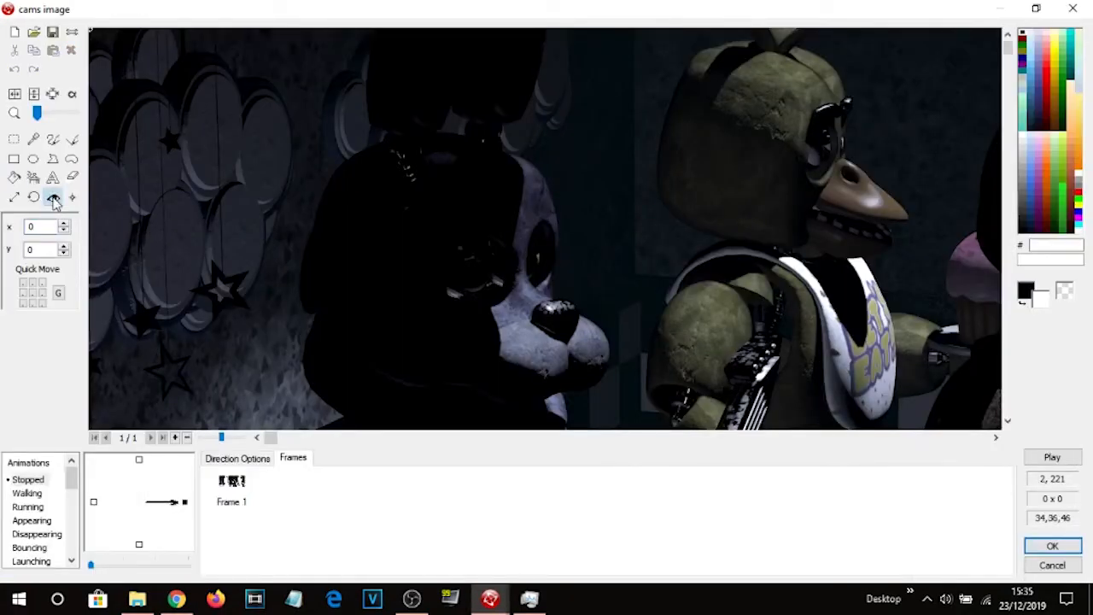
pyautogui.click(33, 293)
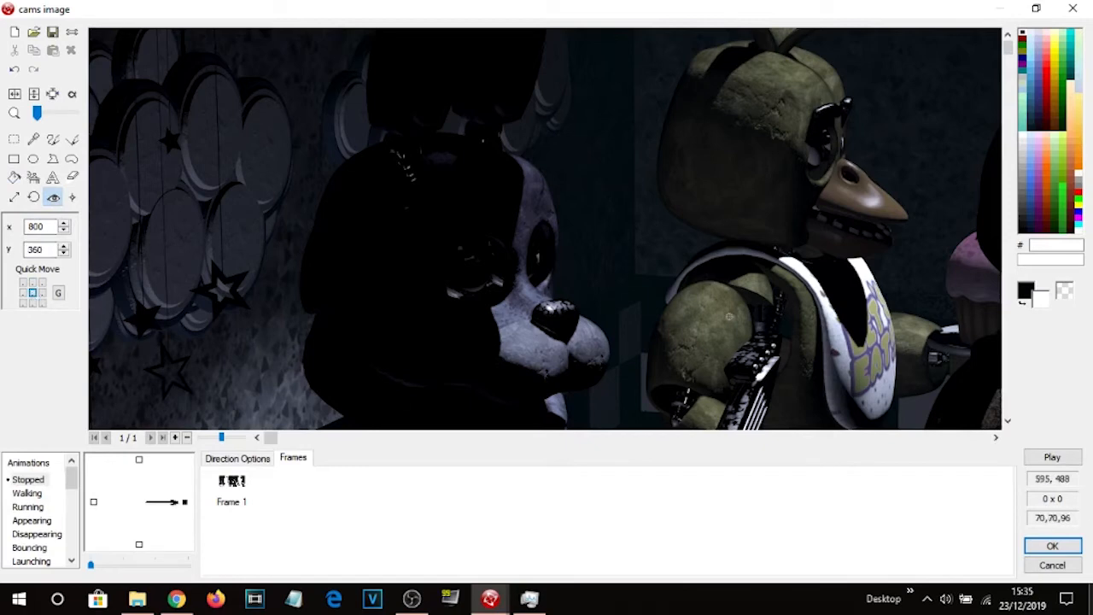
pyautogui.click(1052, 545)
# Move the cams image back into position within the game frame.
pyautogui.moveTo(549, 539); pyautogui.dragTo(440, 470)
pyautogui.moveTo(409, 287); pyautogui.dragTo(610, 151)
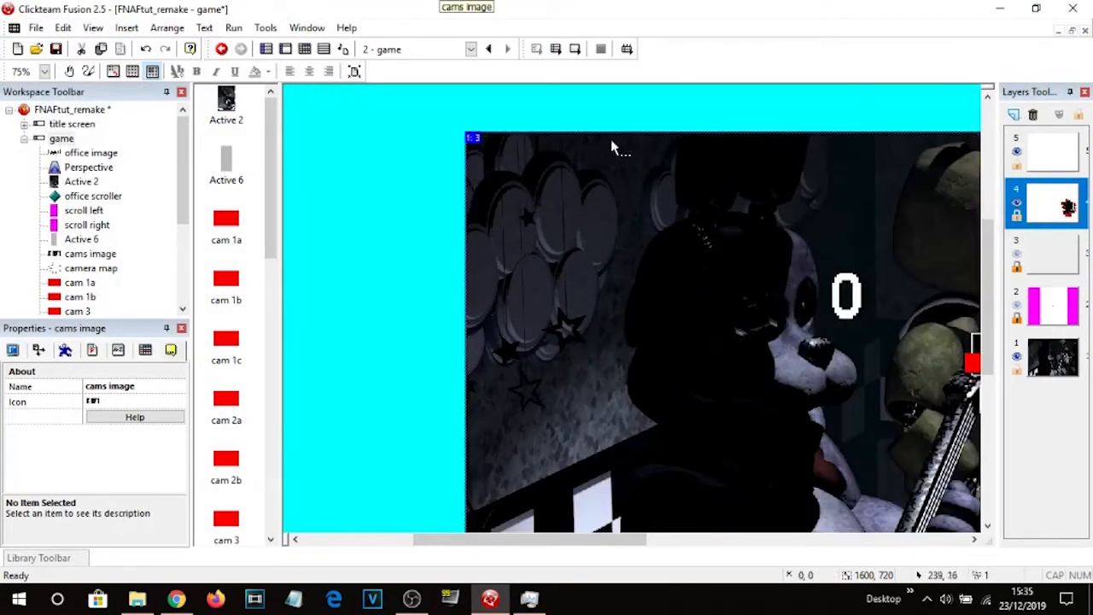
pyautogui.click(618, 119)
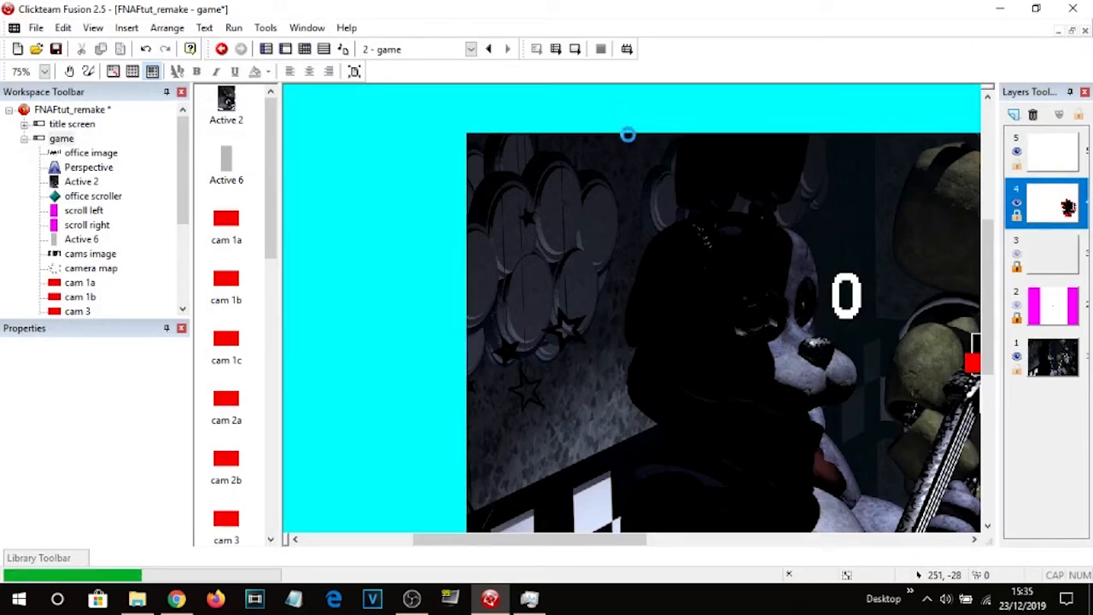
# Run the frame and test switching between several cameras on the map, then close the game.
pyautogui.click(576, 50)
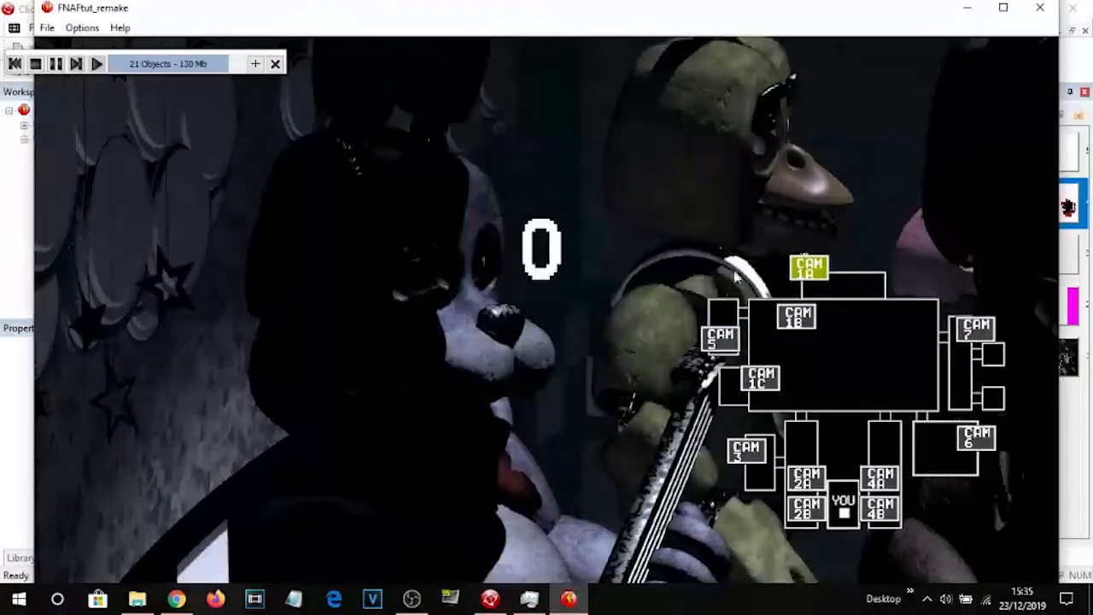
pyautogui.click(793, 318)
pyautogui.click(728, 339)
pyautogui.click(761, 384)
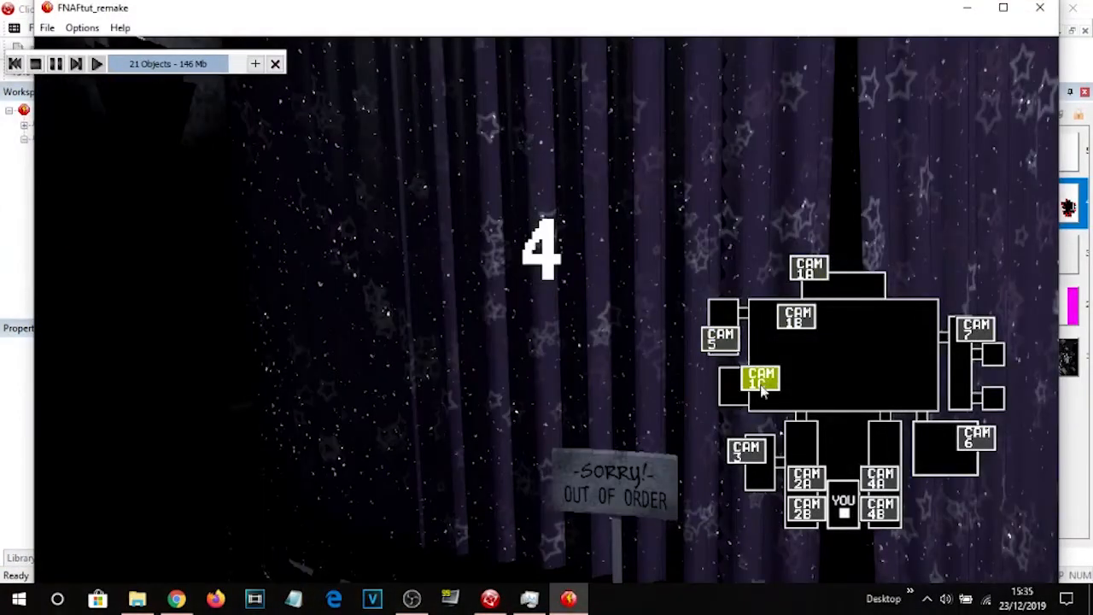
pyautogui.click(748, 451)
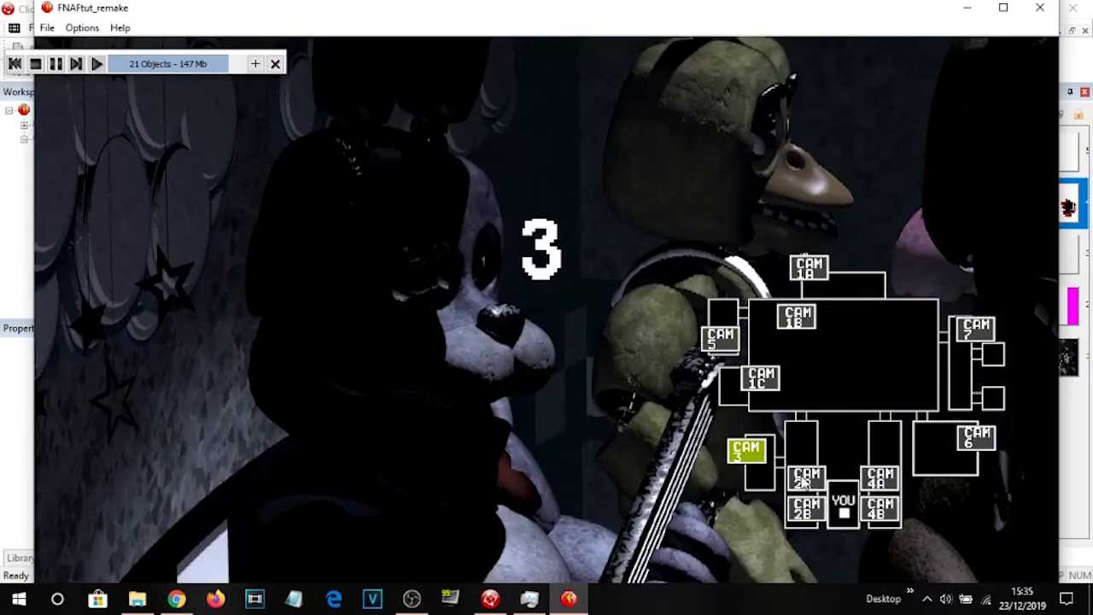
pyautogui.click(796, 480)
pyautogui.click(879, 478)
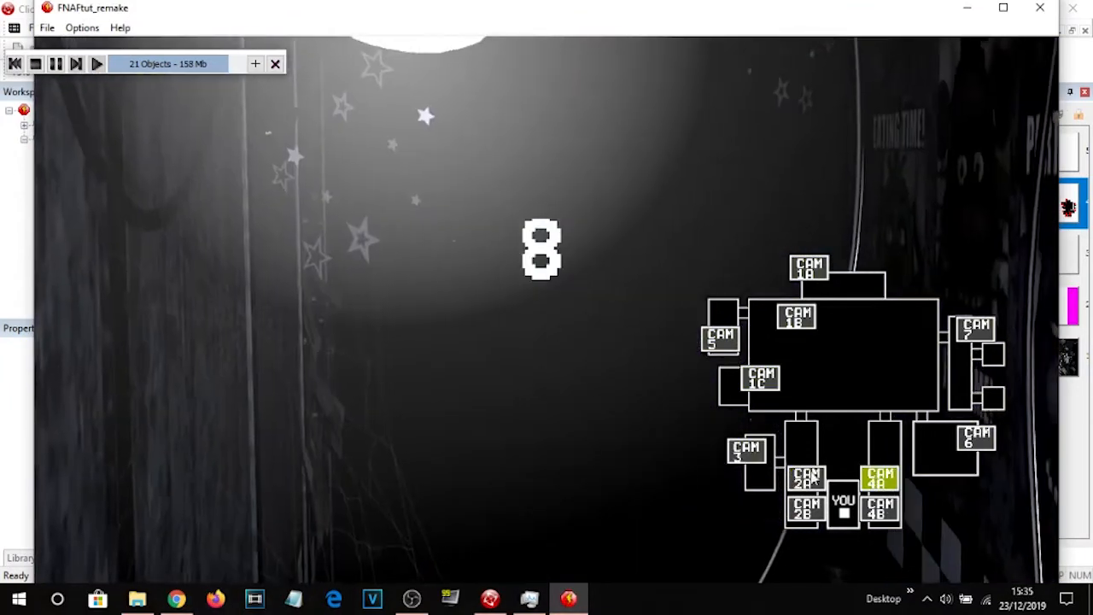
pyautogui.click(746, 452)
pyautogui.click(755, 386)
pyautogui.click(745, 455)
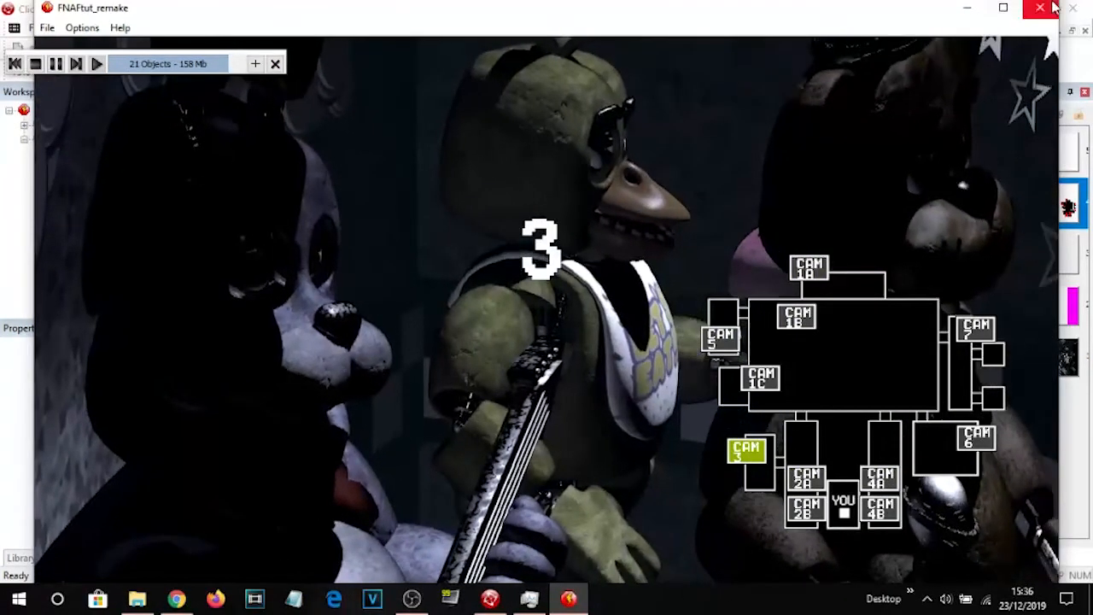
pyautogui.click(1039, 7)
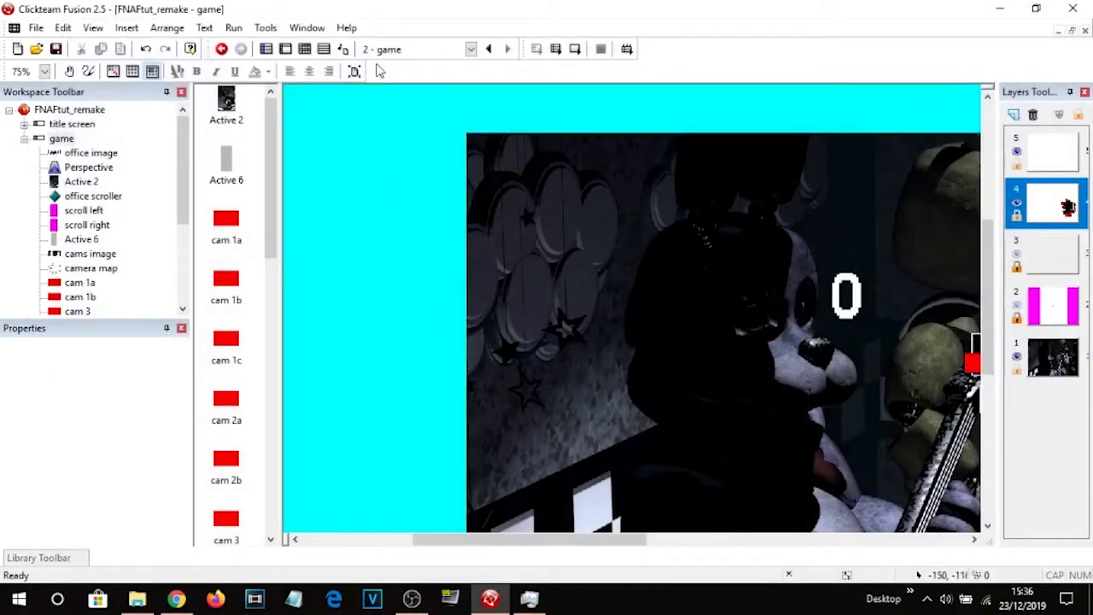
# Review the cam selection events and reopen the cams image animations to inspect them.
pyautogui.click(304, 48)
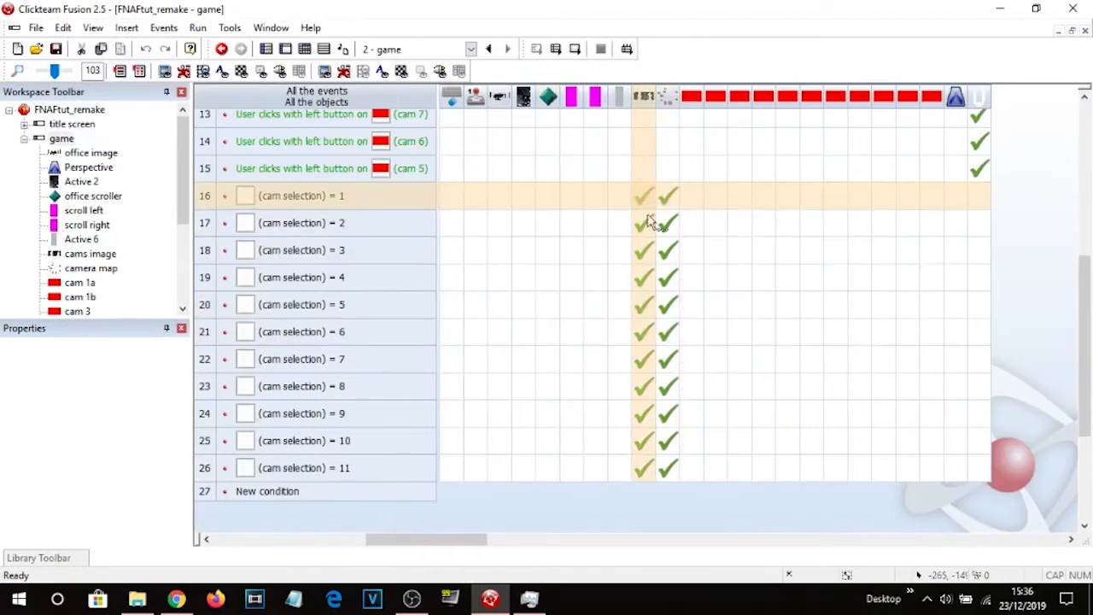
pyautogui.scroll(-5, 895, 256)
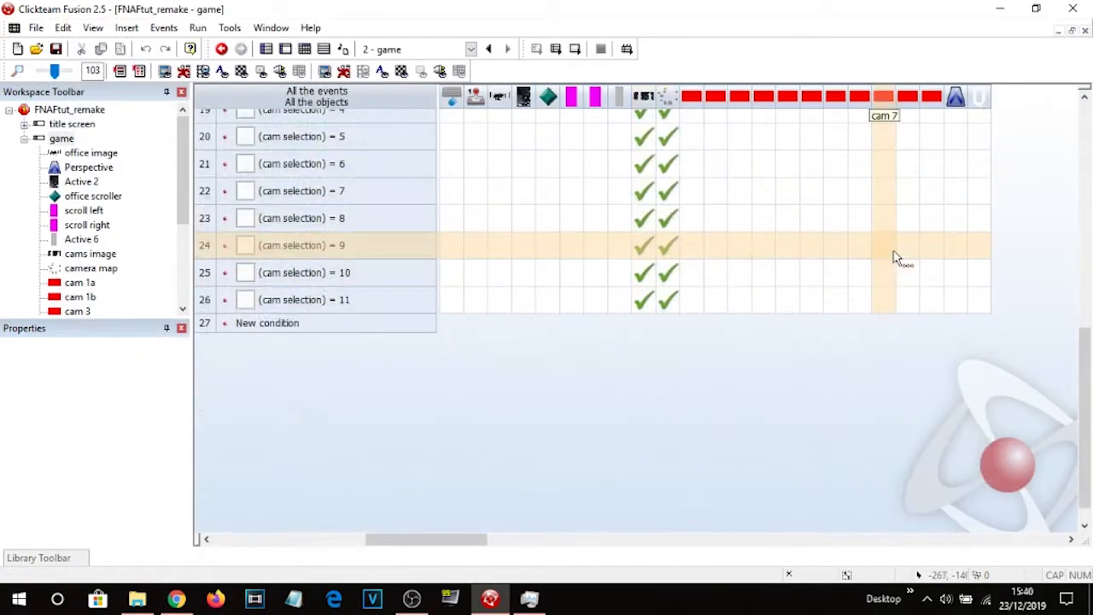
pyautogui.scroll(2, 884, 266)
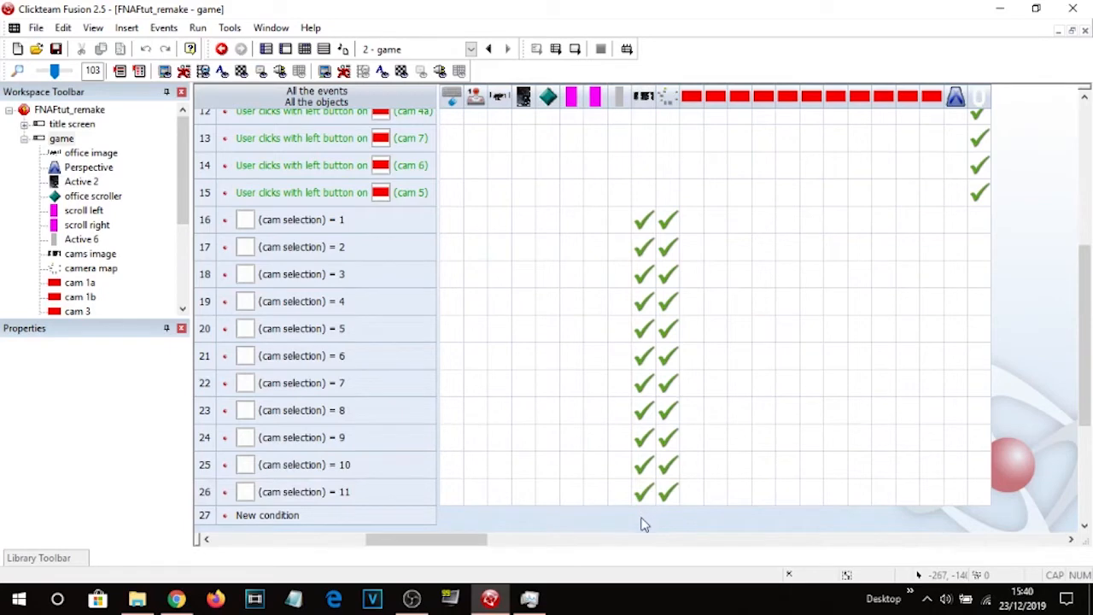
pyautogui.hotkey('ctrl', 'm')
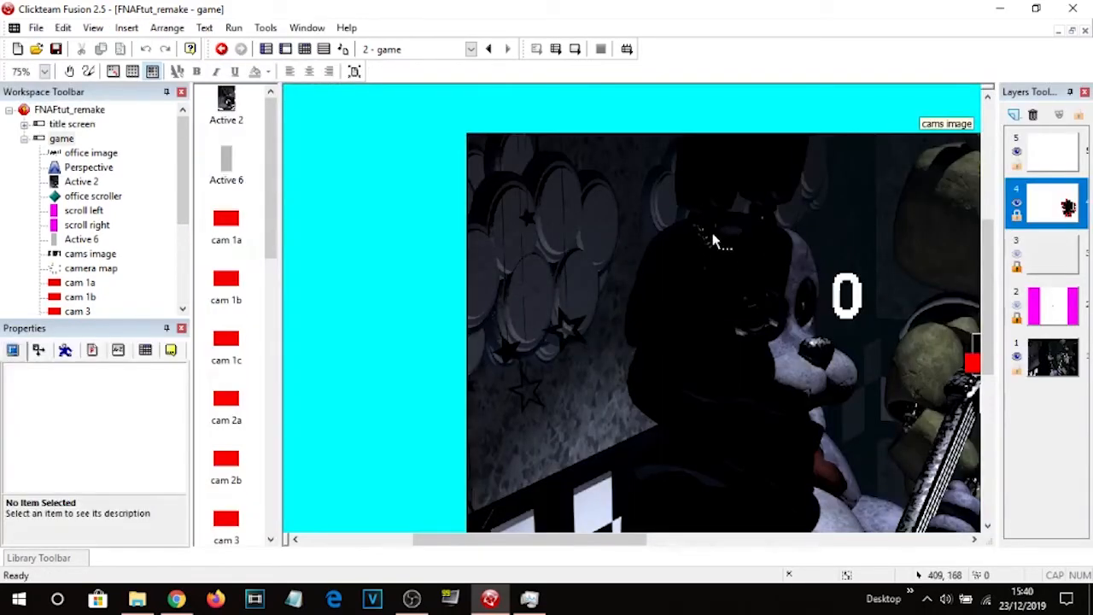
pyautogui.doubleClick(712, 239)
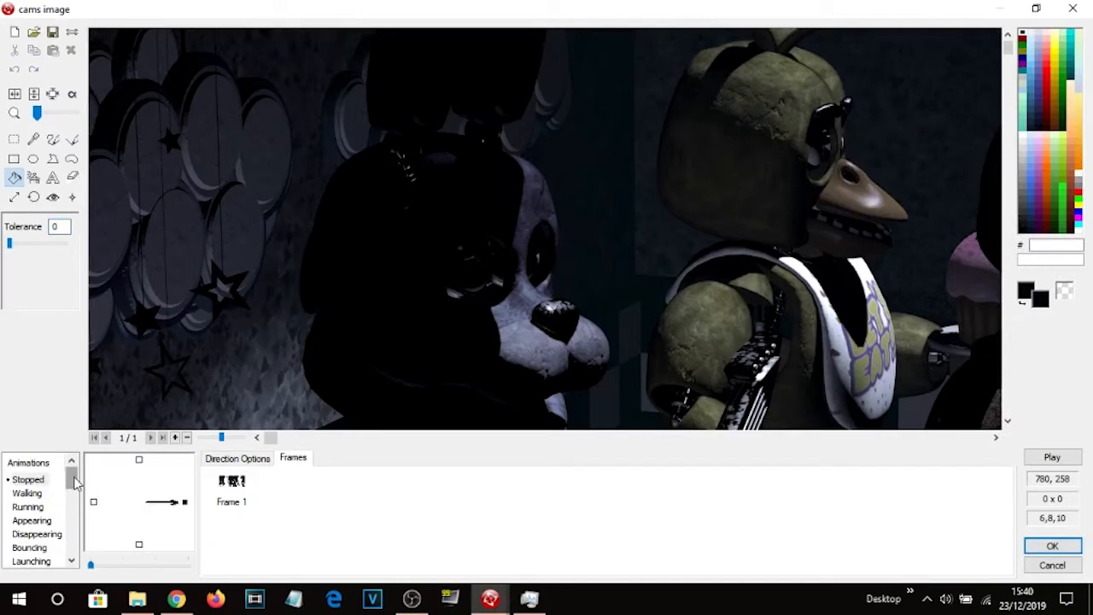
pyautogui.moveTo(70, 482)
pyautogui.mouseDown()
pyautogui.moveTo(71, 553)
pyautogui.moveTo(72, 477)
pyautogui.mouseUp()
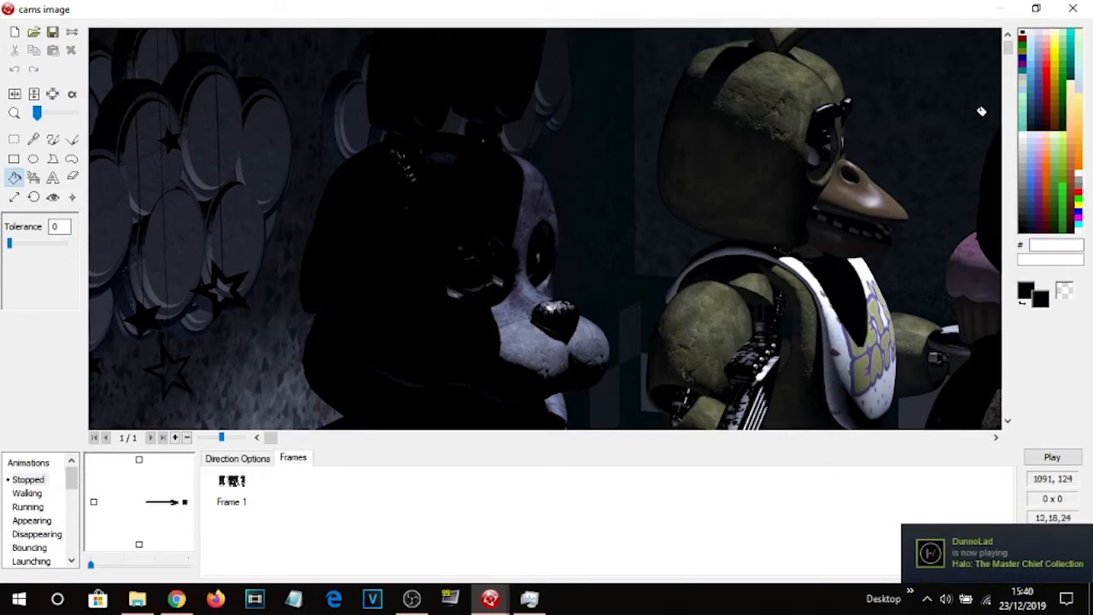
pyautogui.click(1076, 8)
pyautogui.click(386, 235)
# Run the frame and click through every camera button to test the views, then close the game.
pyautogui.click(578, 49)
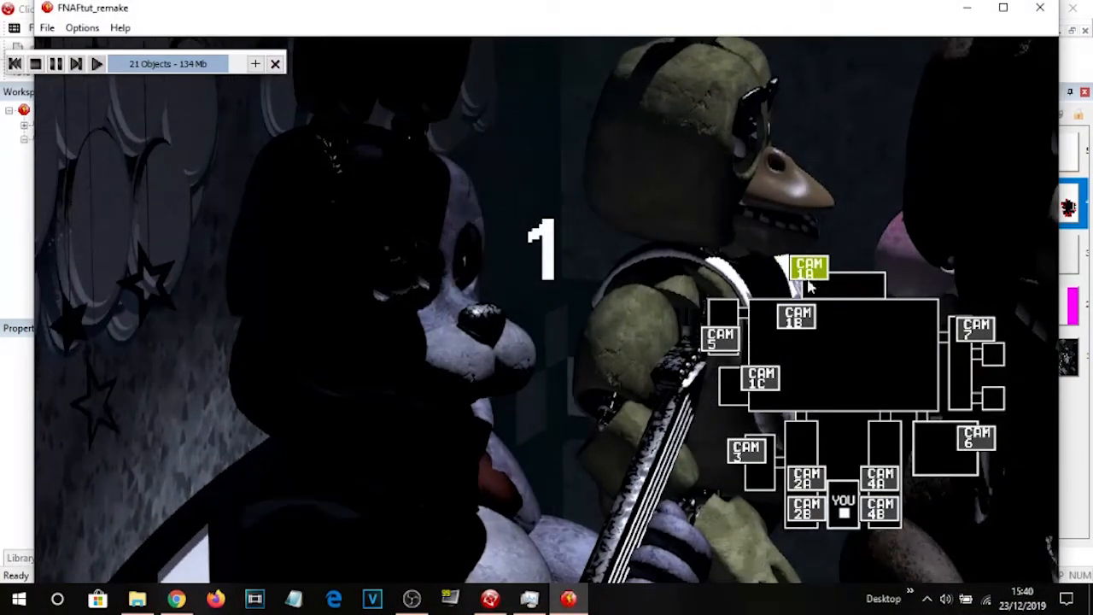
pyautogui.click(797, 317)
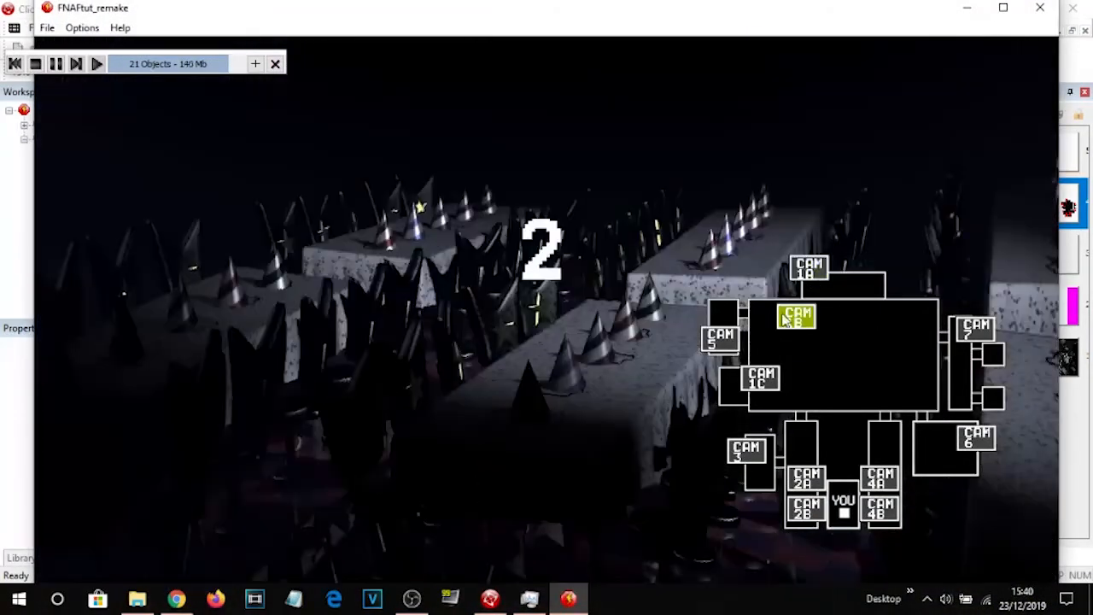
pyautogui.click(719, 340)
pyautogui.click(753, 380)
pyautogui.click(751, 451)
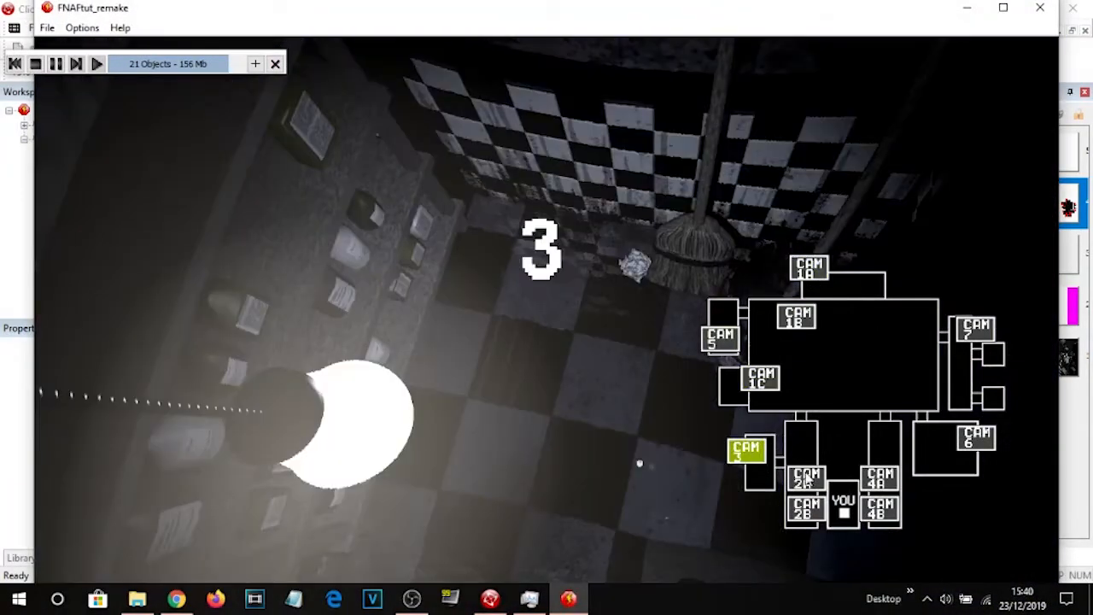
pyautogui.click(806, 509)
pyautogui.click(806, 479)
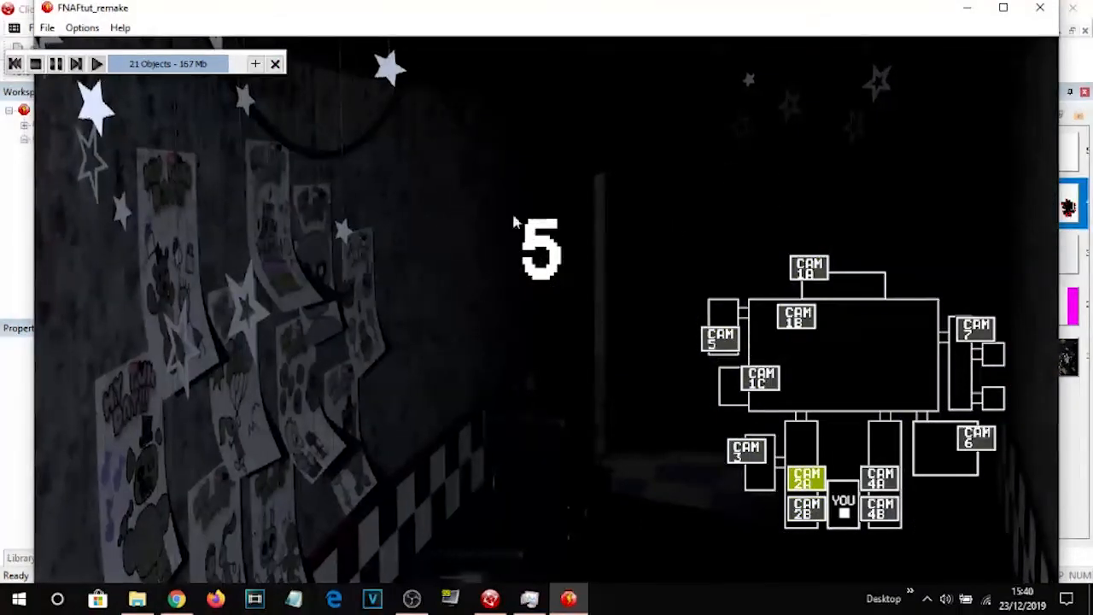
pyautogui.click(880, 478)
pyautogui.click(879, 508)
pyautogui.click(980, 448)
pyautogui.click(974, 333)
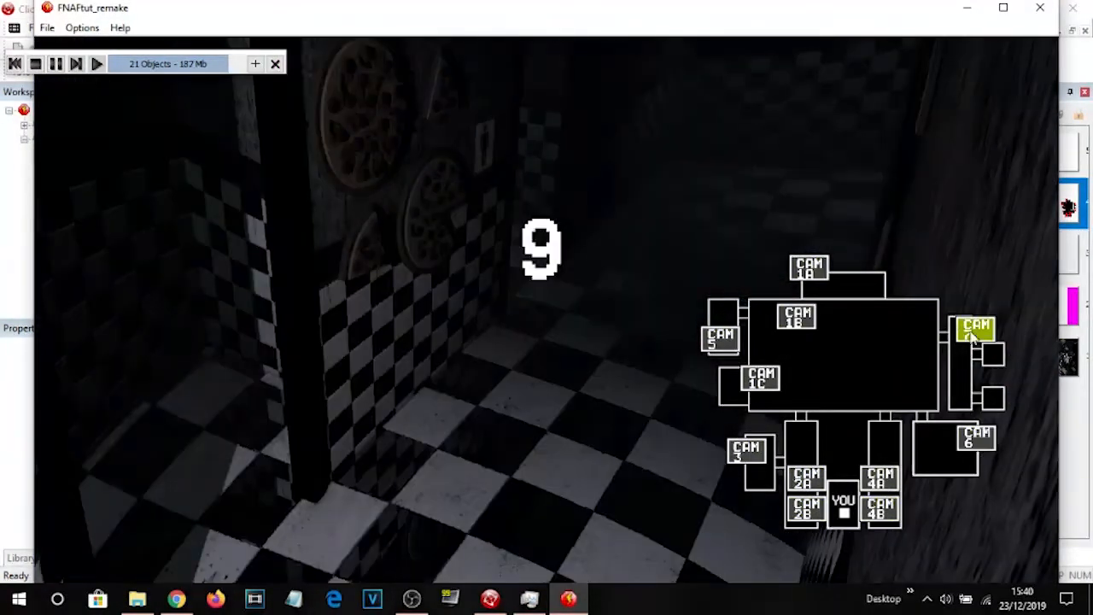
pyautogui.click(817, 275)
pyautogui.click(796, 318)
pyautogui.click(720, 338)
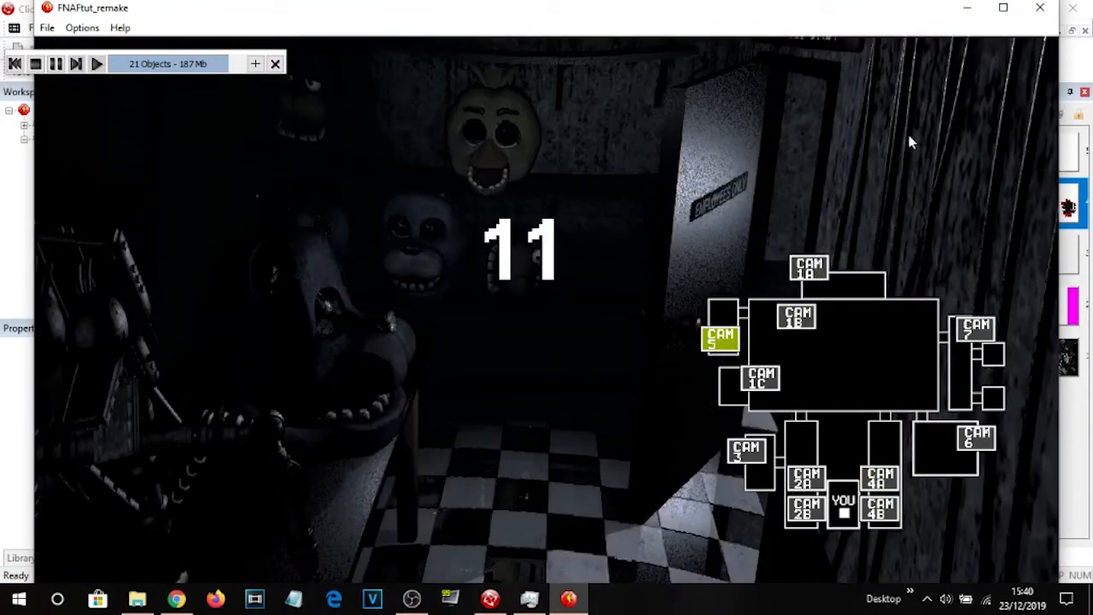
pyautogui.click(1039, 7)
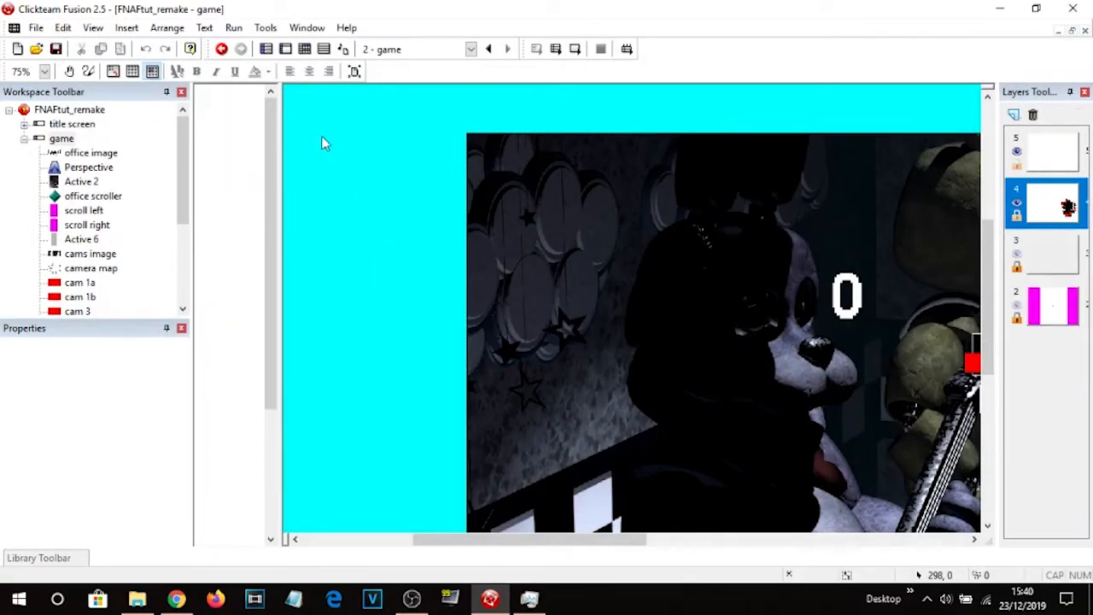
# Review the event list in the event editor and return to the frame layout.
pyautogui.click(304, 49)
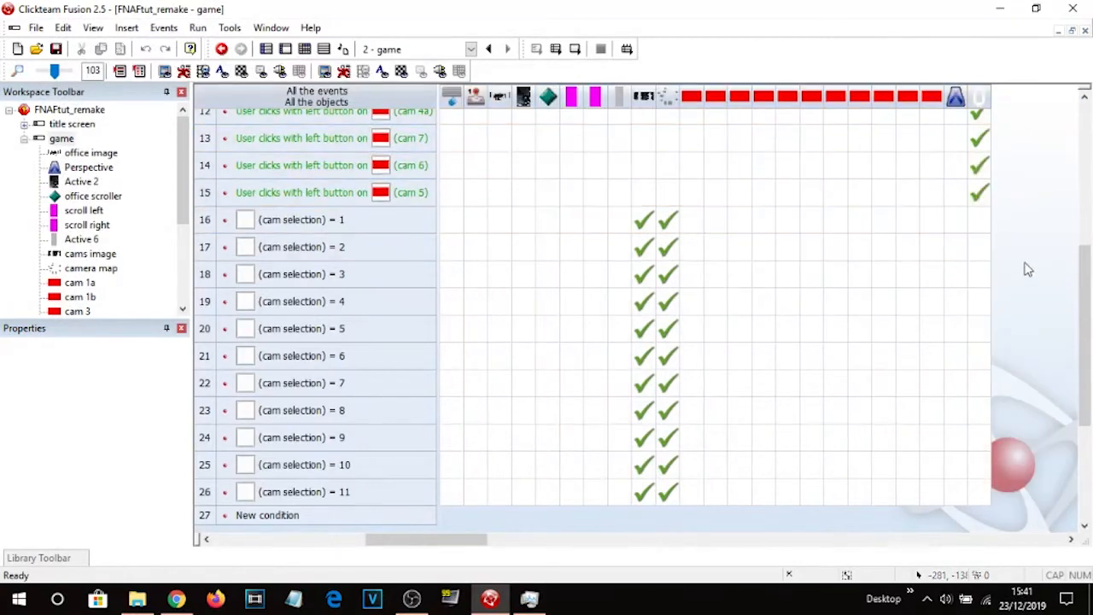
pyautogui.scroll(4, 1029, 273)
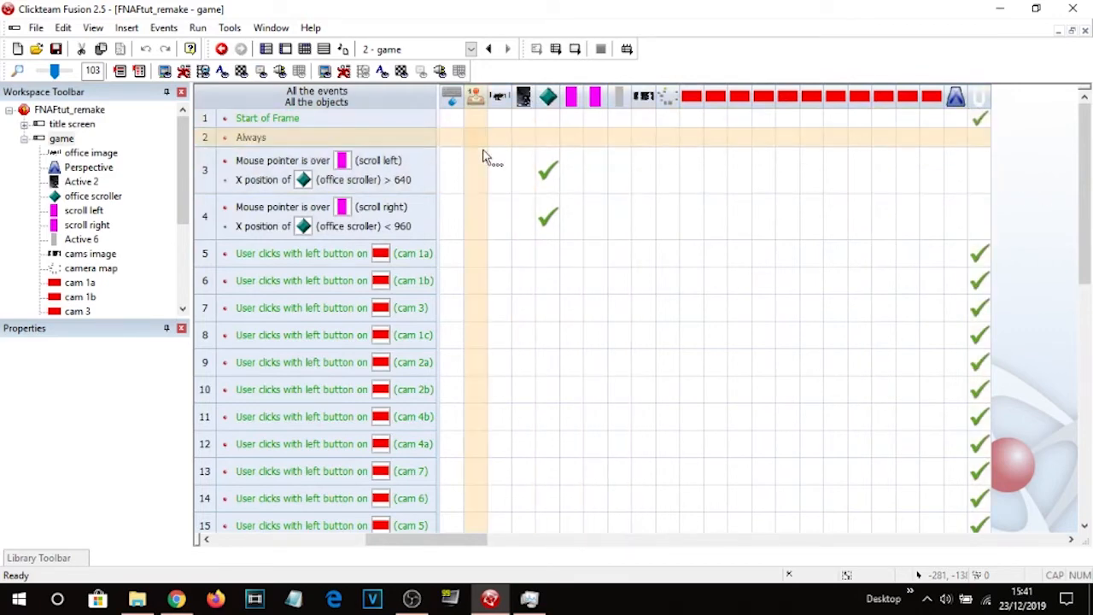
pyautogui.click(293, 50)
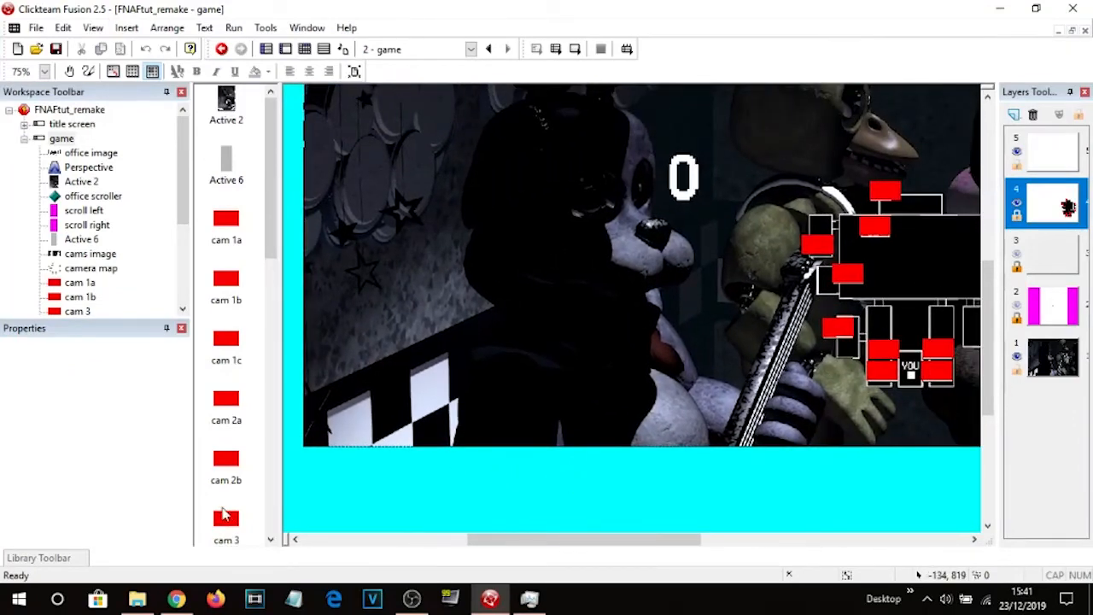
# Import 420.png from the Cams textures folder as an Active object and place it near the bottom of the cams view.
pyautogui.click(137, 598)
pyautogui.moveTo(389, 89); pyautogui.dragTo(607, 72)
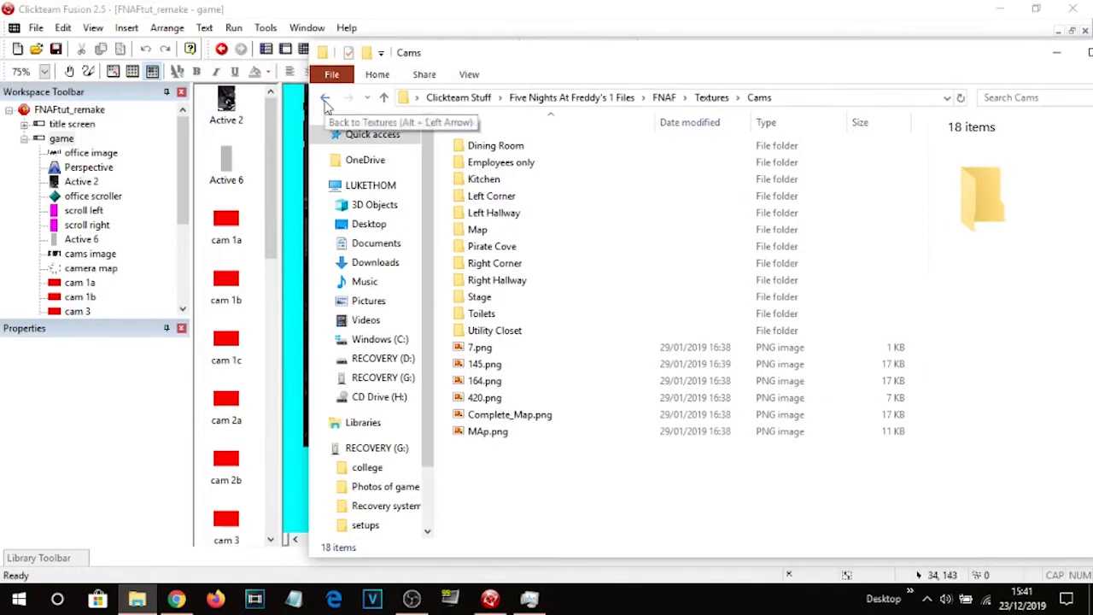
pyautogui.click(491, 399)
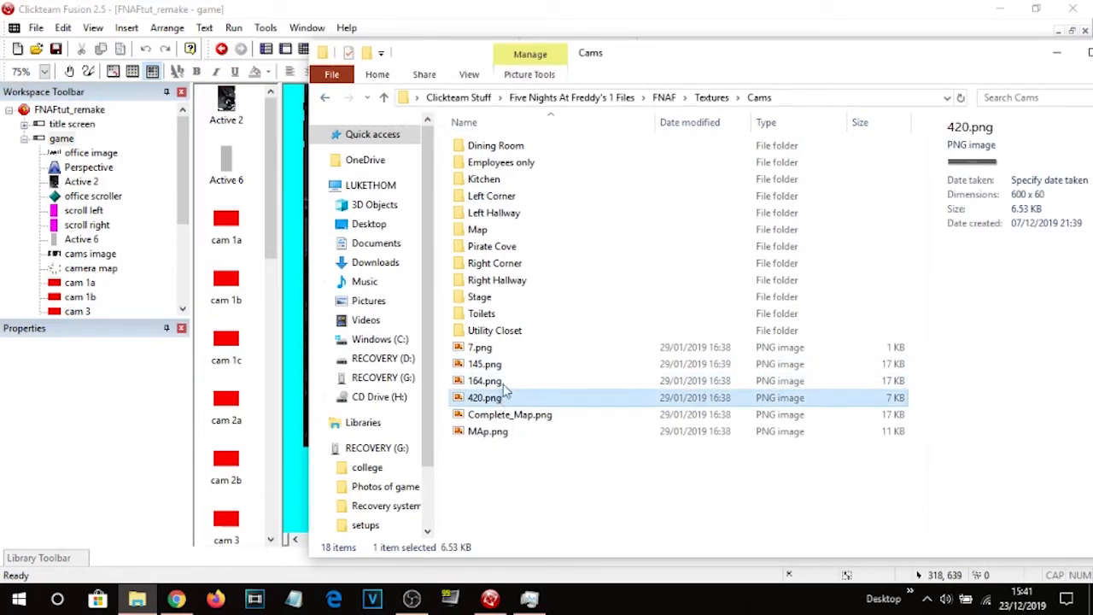
pyautogui.moveTo(496, 403); pyautogui.dragTo(299, 427)
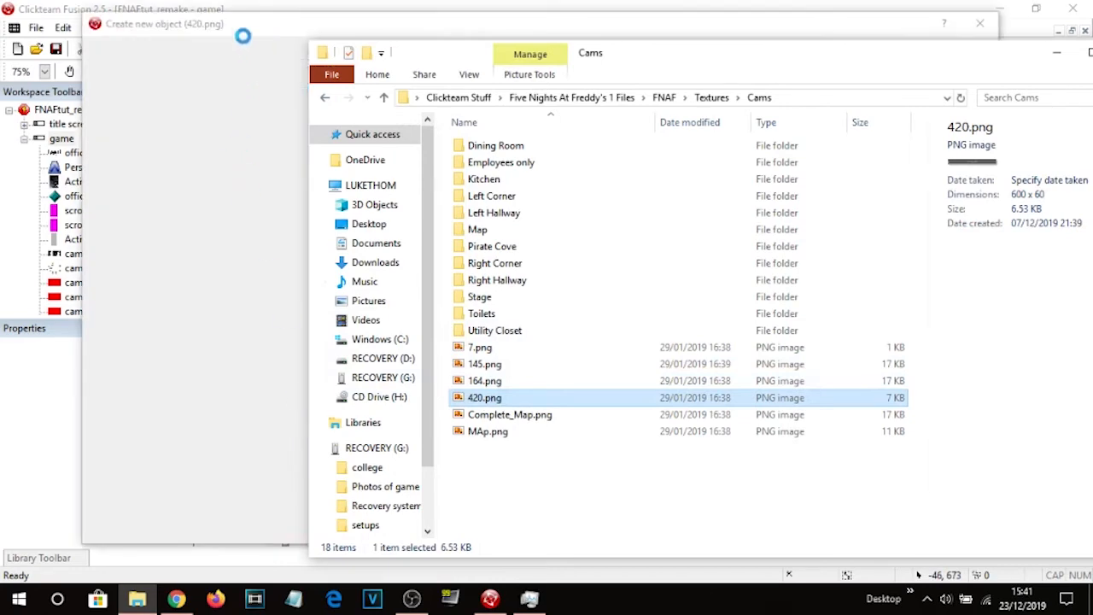
pyautogui.click(245, 21)
pyautogui.doubleClick(256, 102)
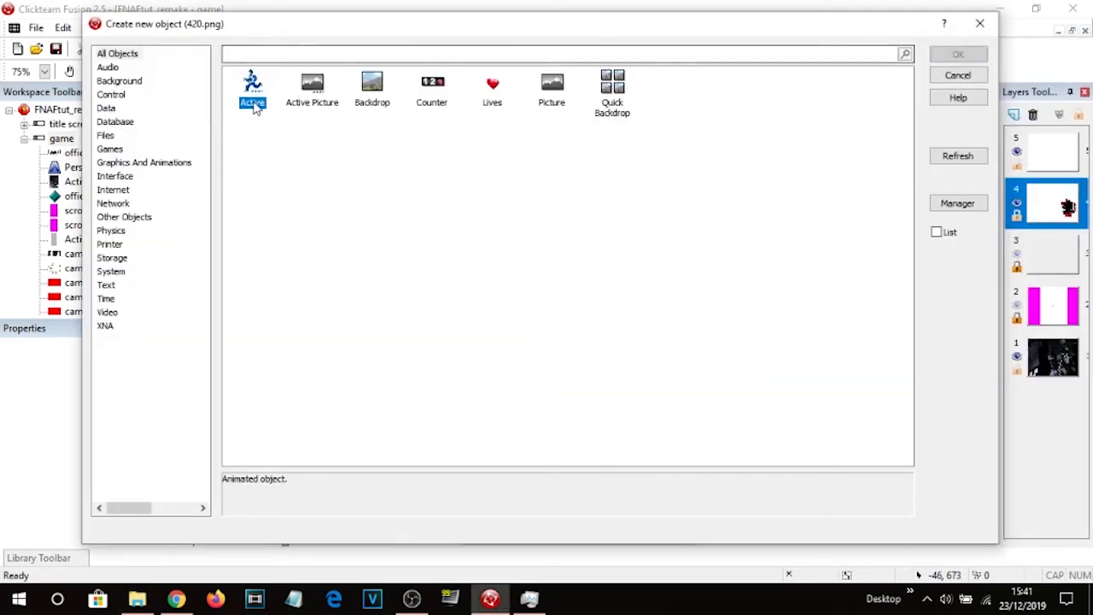
pyautogui.moveTo(521, 433); pyautogui.dragTo(636, 415)
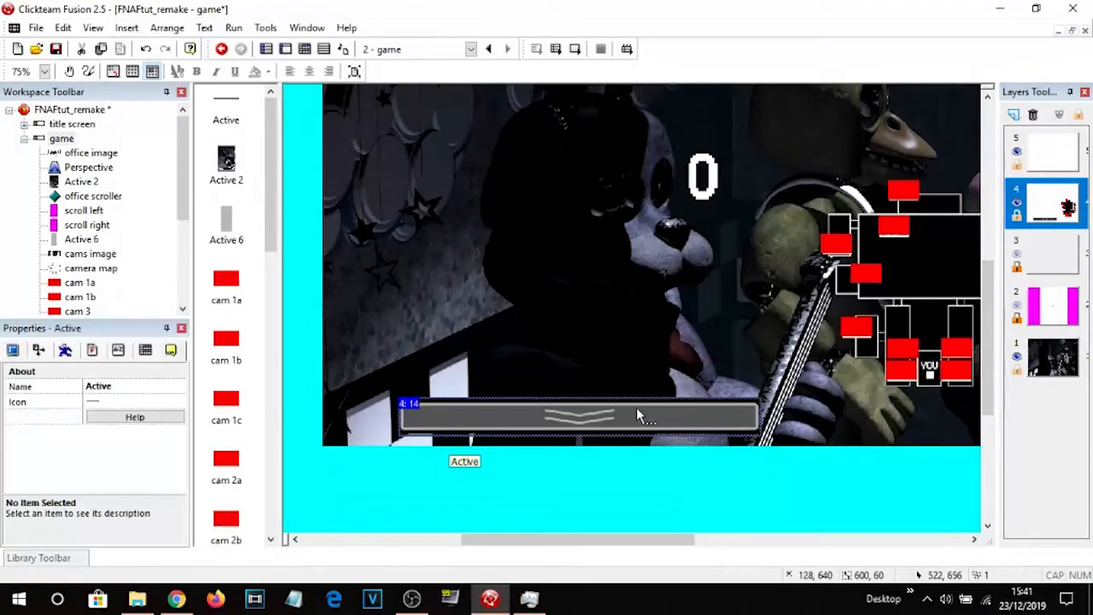
# Switch the bar image's transparency from alpha channel to transparent colour and close the image editor.
pyautogui.doubleClick(640, 414)
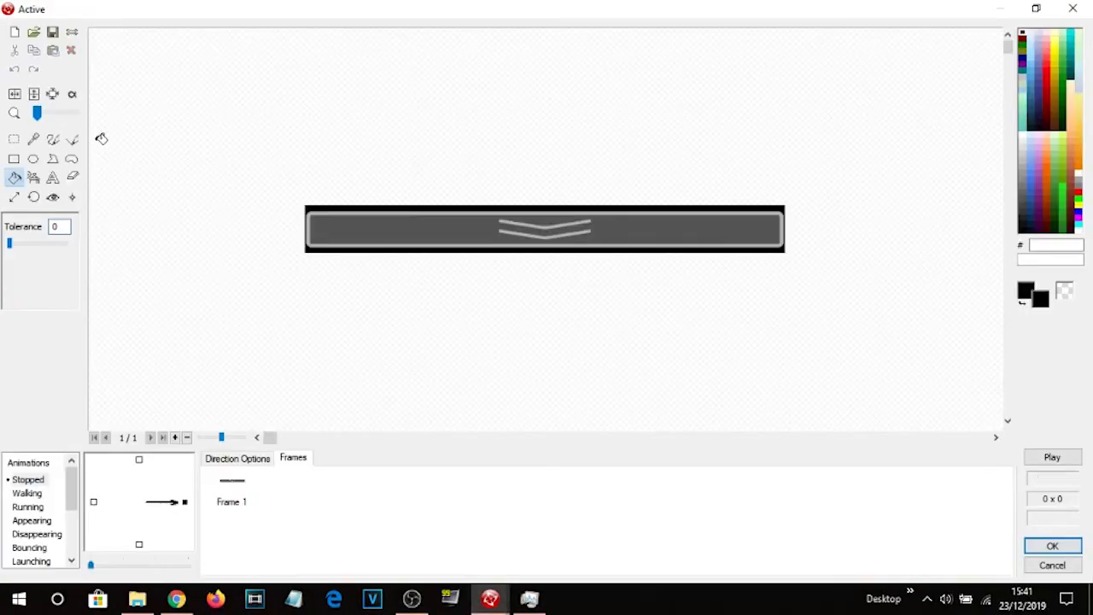
pyautogui.click(71, 95)
pyautogui.click(43, 229)
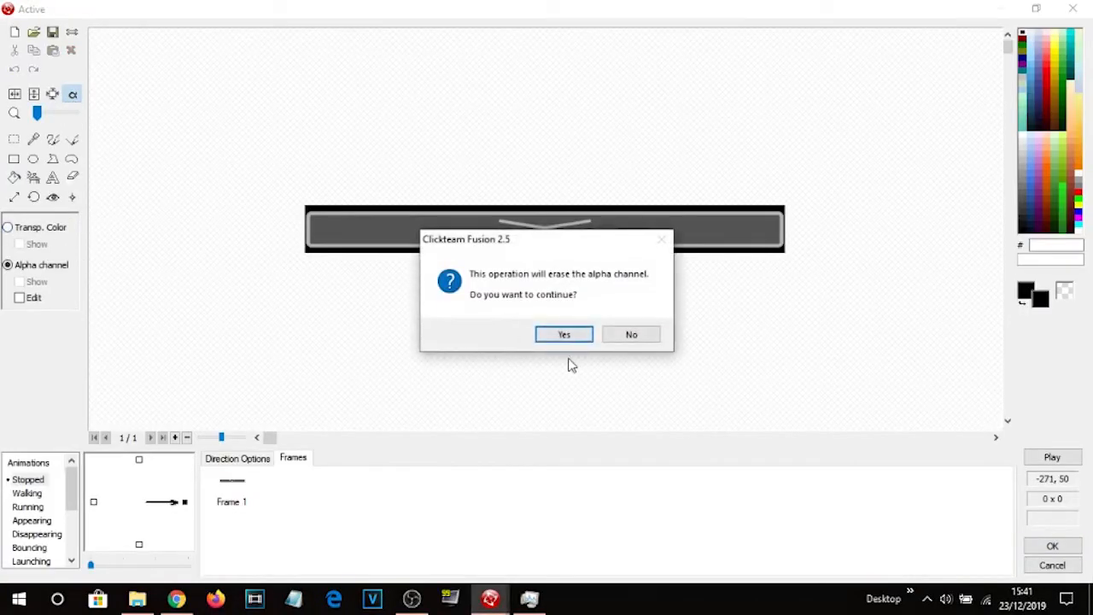
pyautogui.click(572, 331)
pyautogui.click(1064, 543)
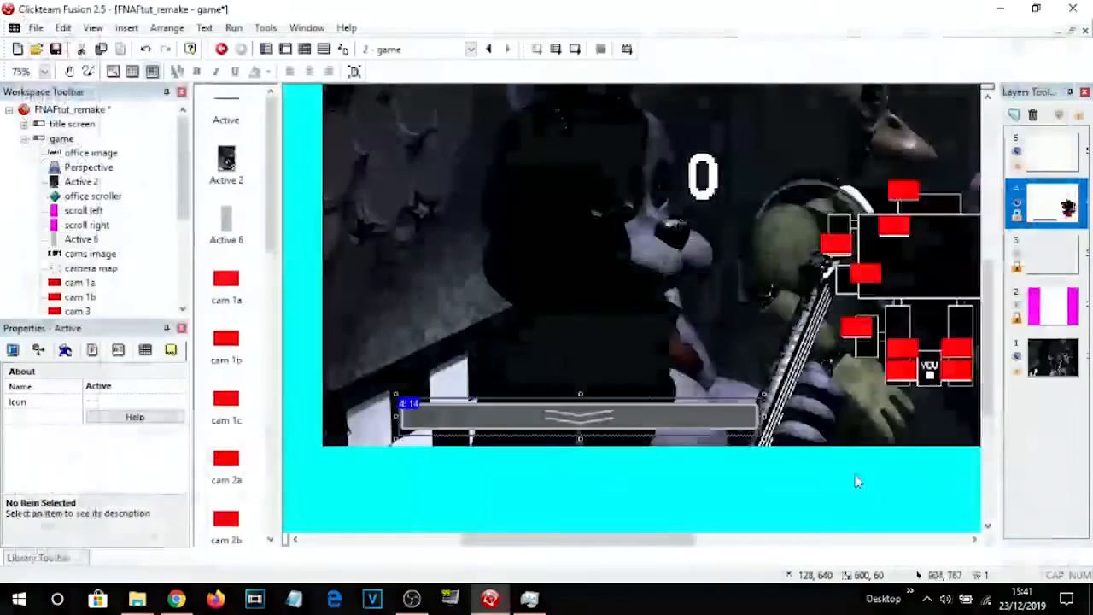
# Reposition the camera bar along the bottom edge of the cams image.
pyautogui.moveTo(766, 421); pyautogui.dragTo(767, 423)
pyautogui.moveTo(776, 463); pyautogui.dragTo(705, 440, button='middle')
pyautogui.click(709, 398)
pyautogui.moveTo(734, 395); pyautogui.dragTo(736, 400)
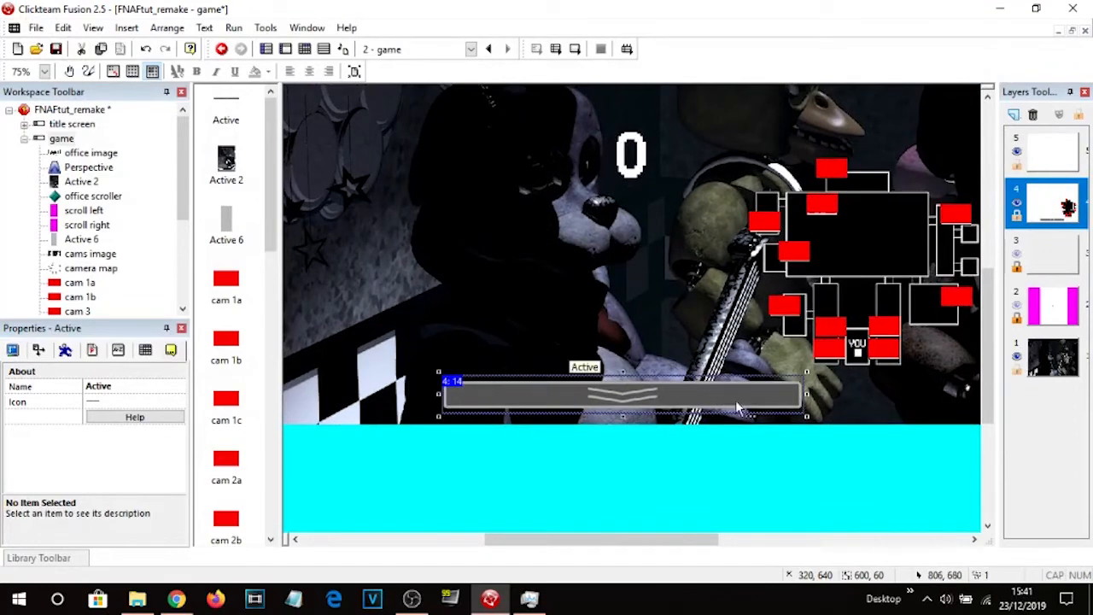
pyautogui.moveTo(802, 440); pyautogui.dragTo(755, 475, button='middle')
pyautogui.click(722, 475)
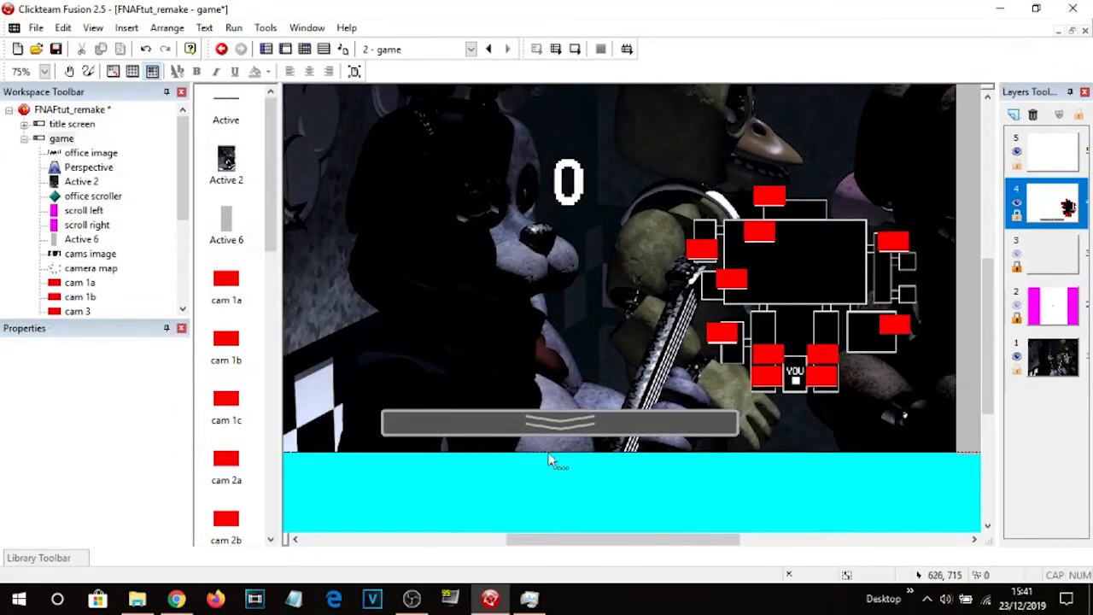
# Insert a new Active object and stretch it into a large rectangle covering the camera bar.
pyautogui.doubleClick(418, 480)
pyautogui.doubleClick(254, 86)
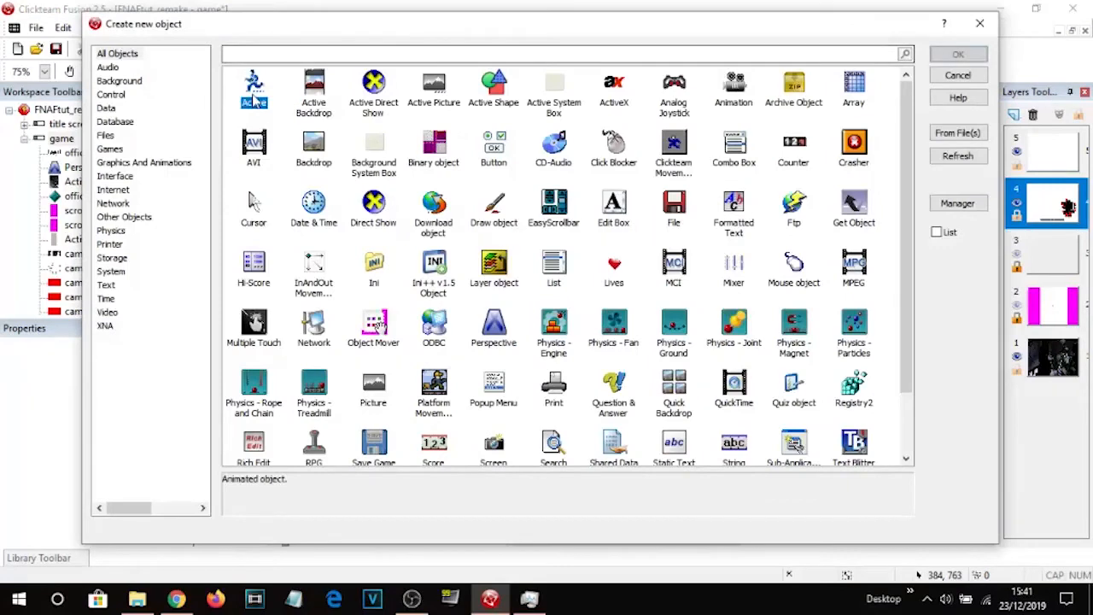
pyautogui.click(417, 482)
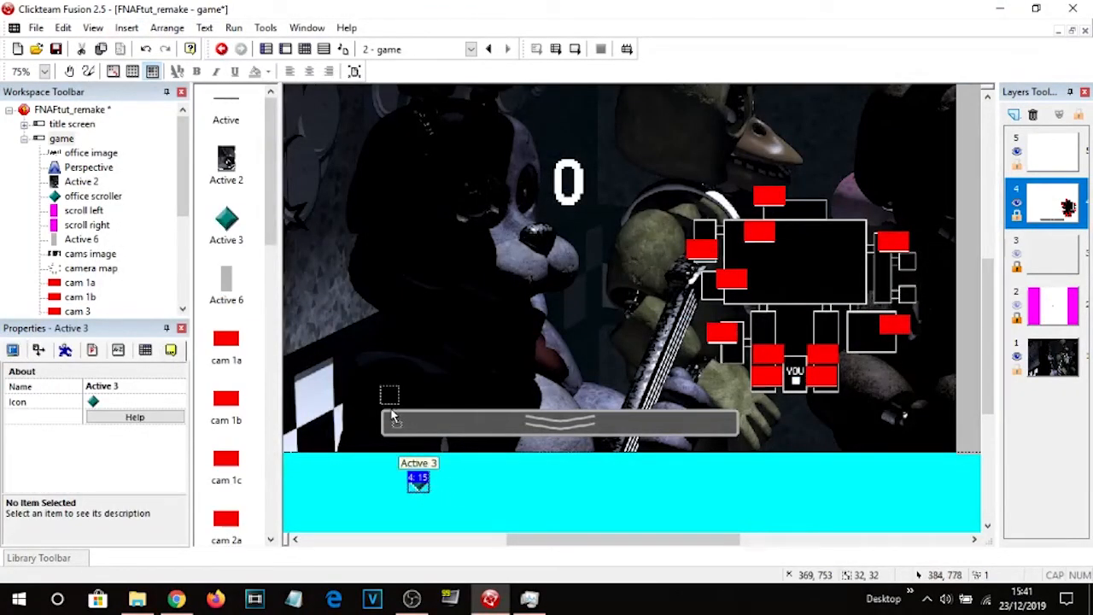
pyautogui.moveTo(392, 416); pyautogui.dragTo(771, 401)
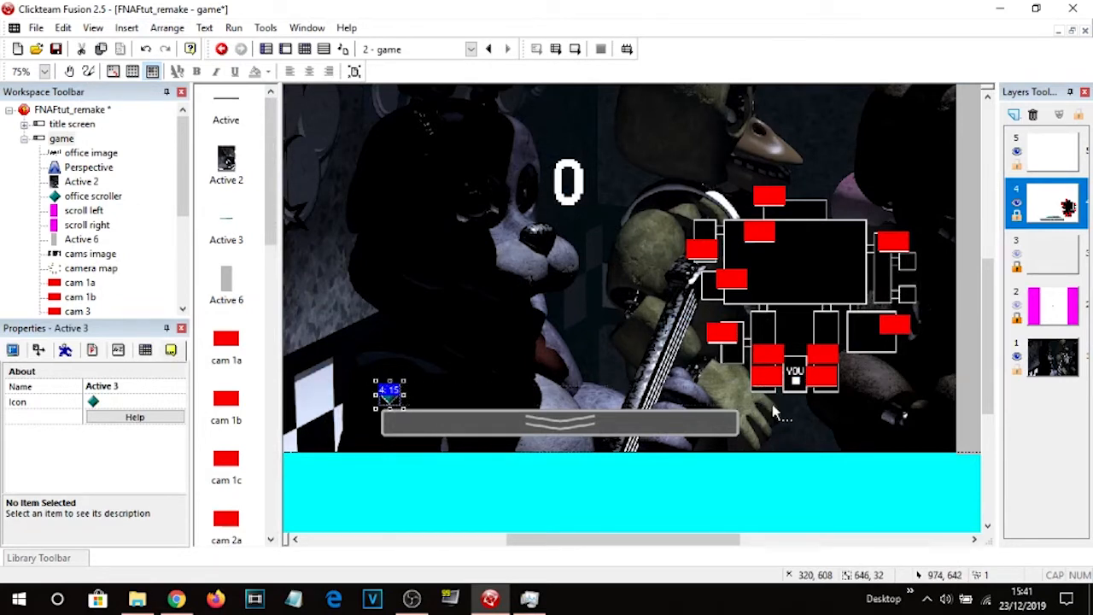
pyautogui.moveTo(373, 393); pyautogui.dragTo(351, 393)
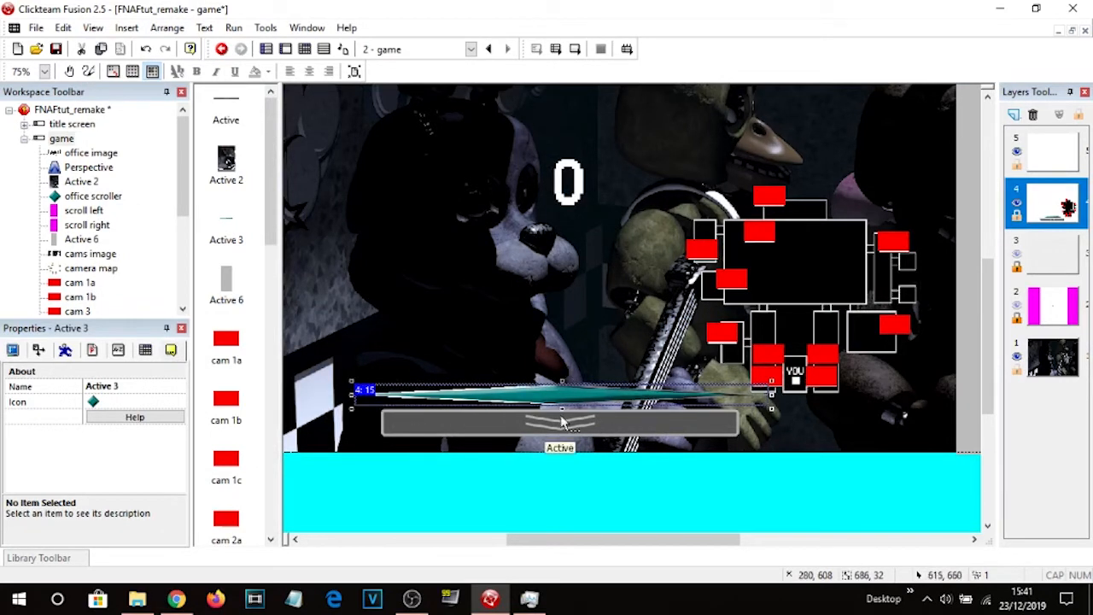
pyautogui.moveTo(562, 409); pyautogui.dragTo(565, 512)
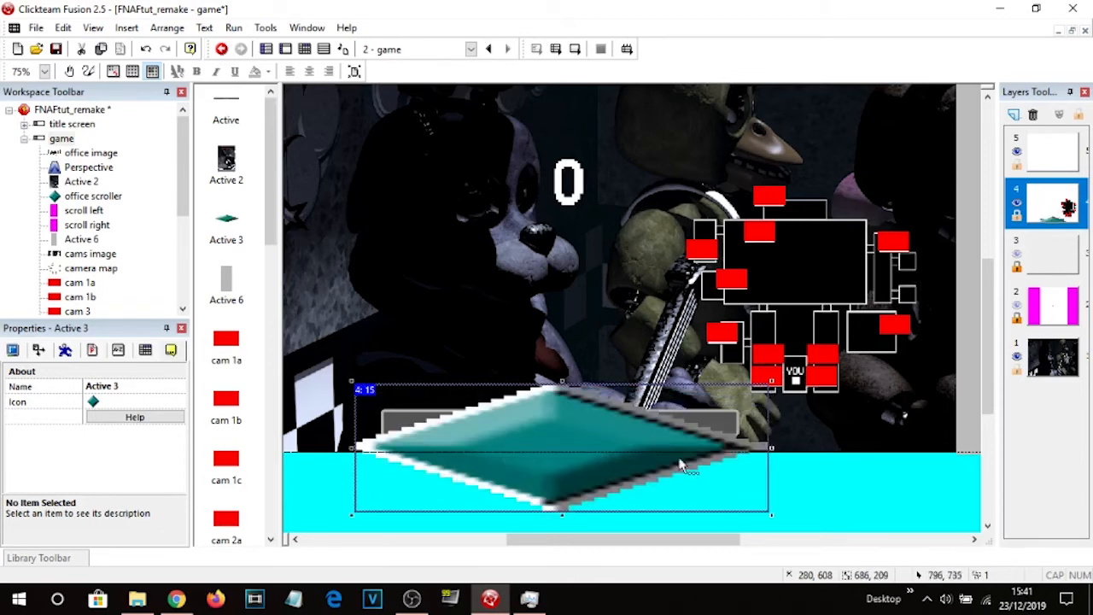
# Clear the new object's image and fill it with magenta FF00FF.
pyautogui.doubleClick(555, 446)
pyautogui.click(15, 31)
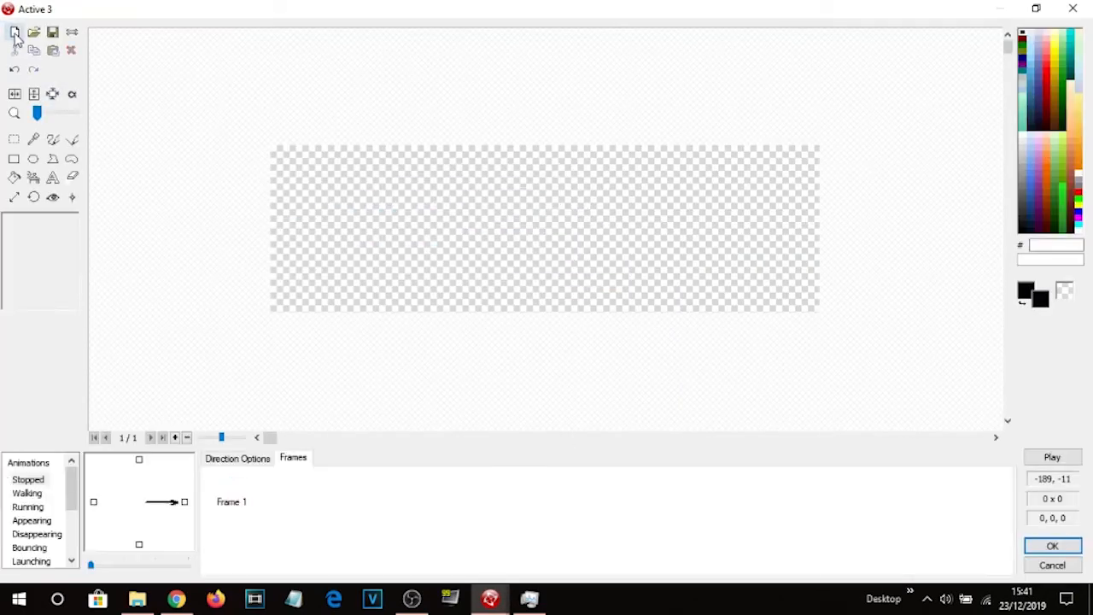
pyautogui.click(1079, 224)
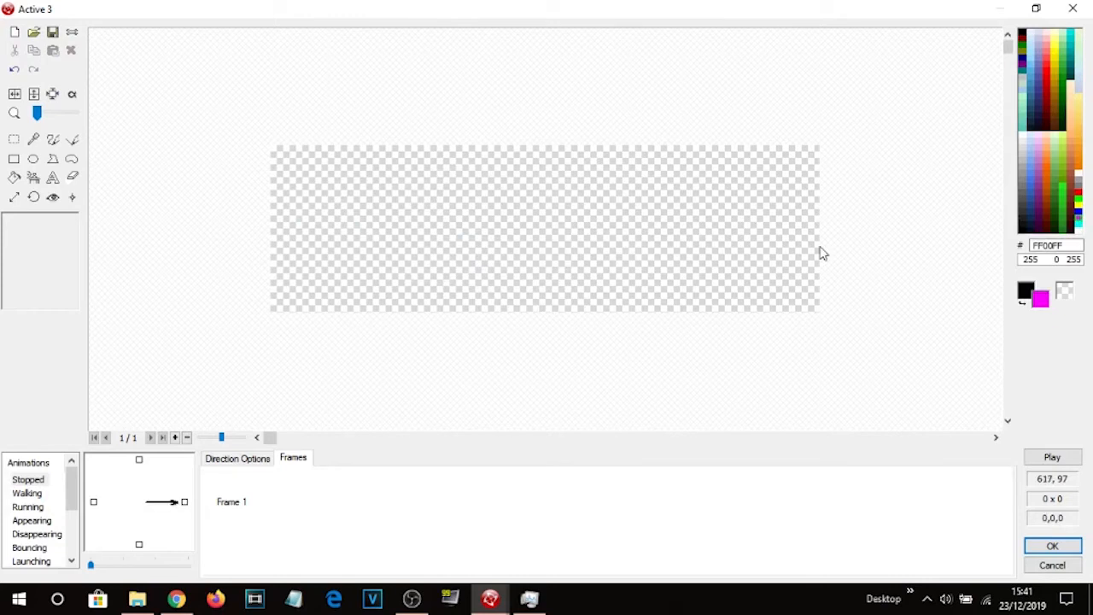
pyautogui.click(15, 176)
pyautogui.click(558, 221)
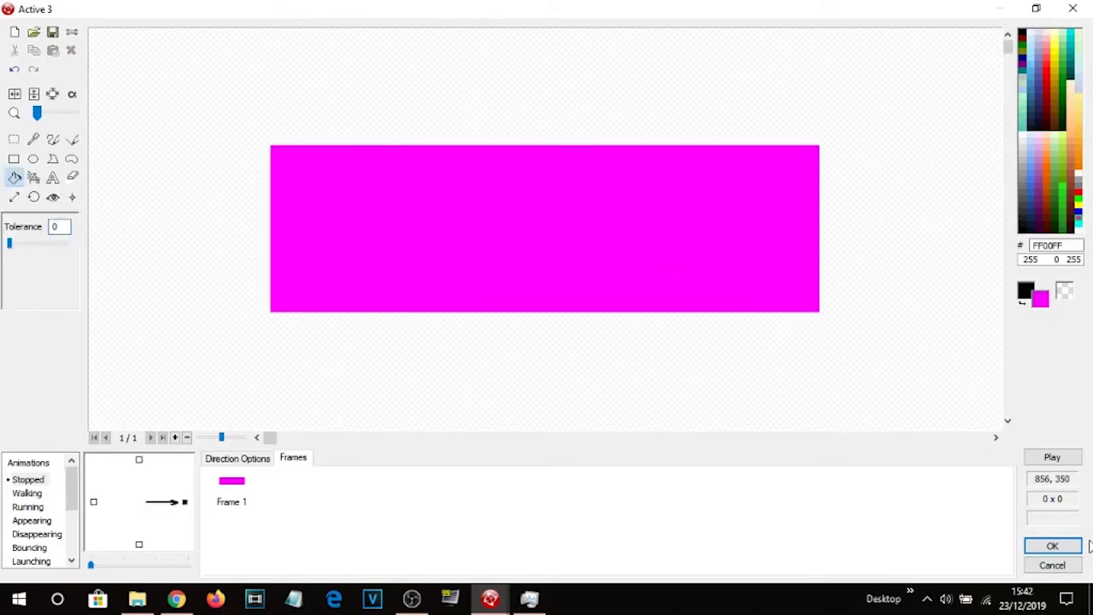
pyautogui.click(1067, 549)
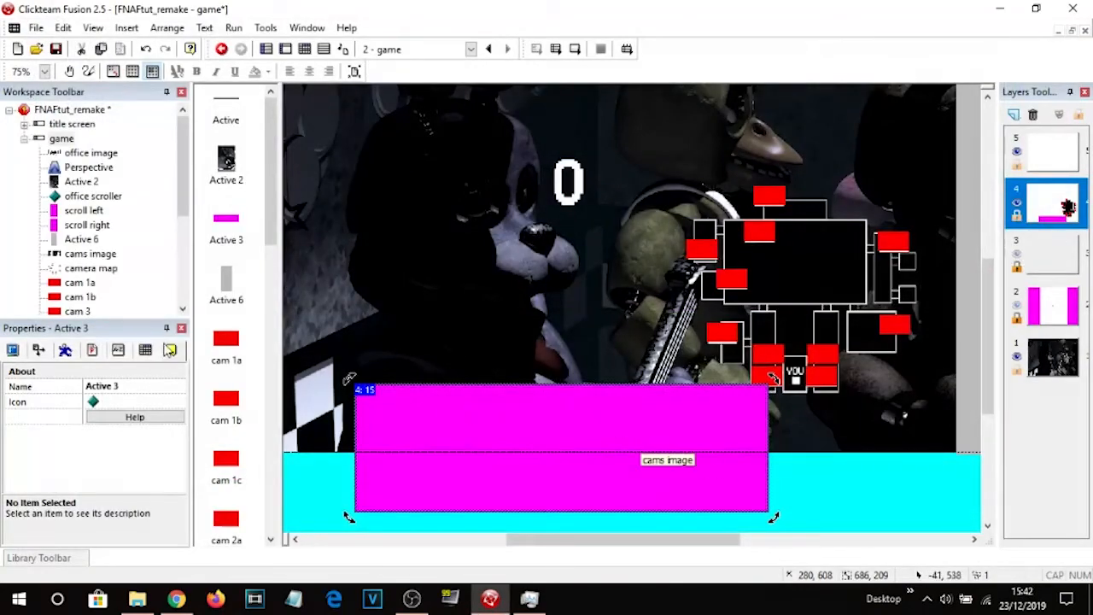
# Rename the magenta object to camera button.
pyautogui.click(114, 389)
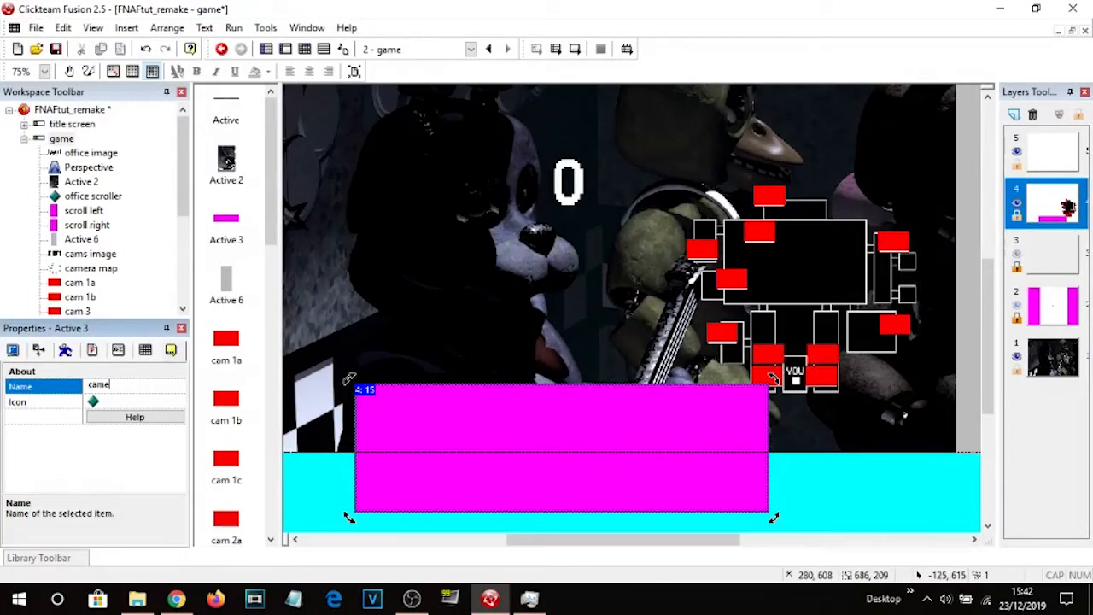
pyautogui.write('camera button')
pyautogui.press('Return')
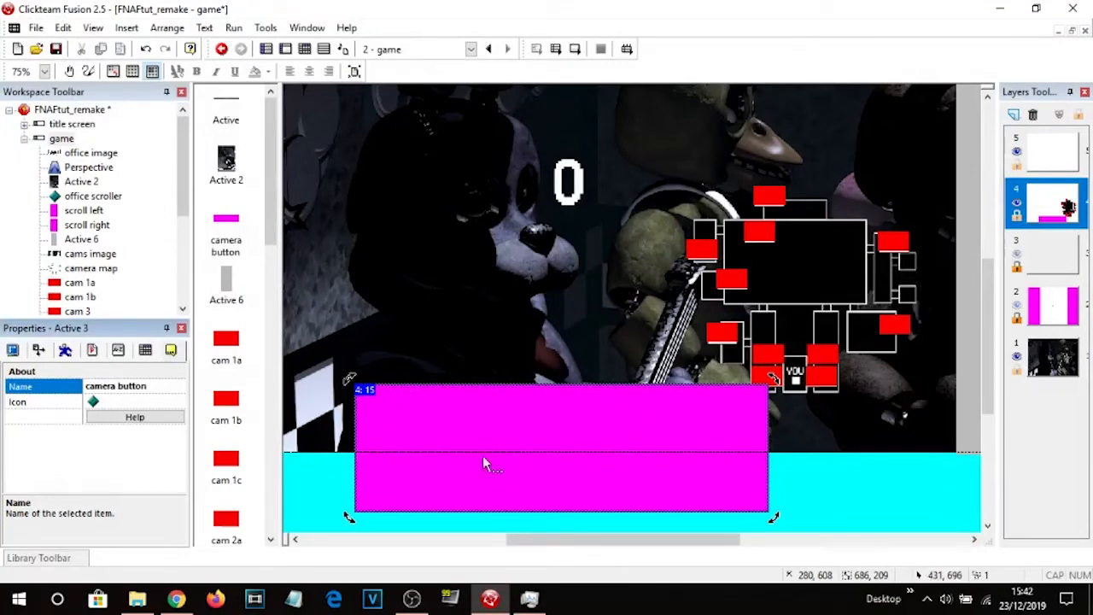
# Inspect the camera bar's movement and runtime options, moving the camera button aside and back over it.
pyautogui.click(795, 470)
pyautogui.moveTo(564, 419); pyautogui.dragTo(636, 413)
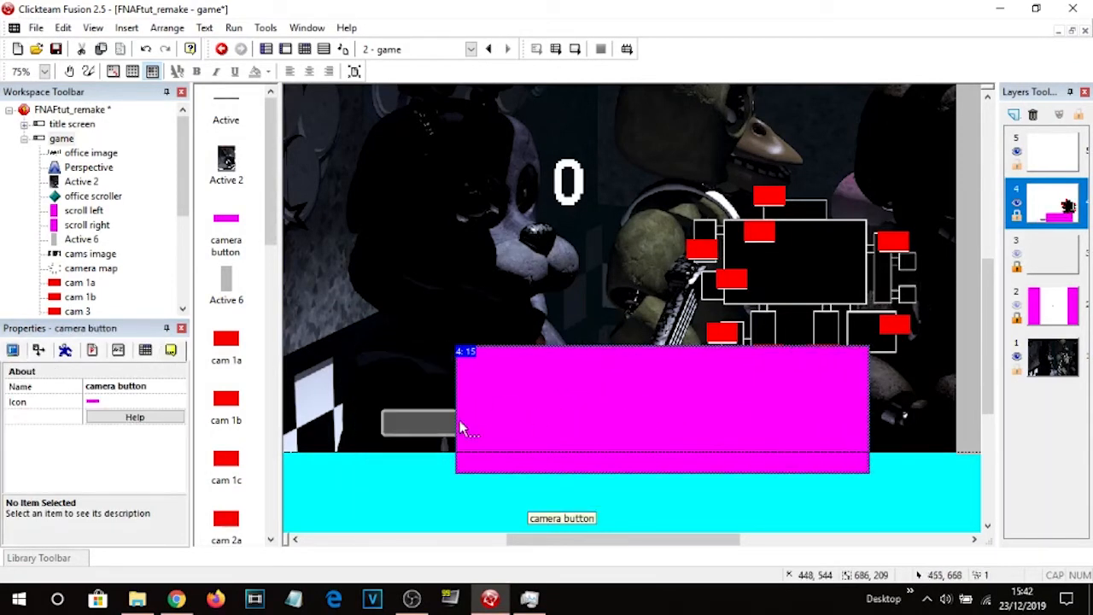
pyautogui.click(422, 418)
pyautogui.click(64, 352)
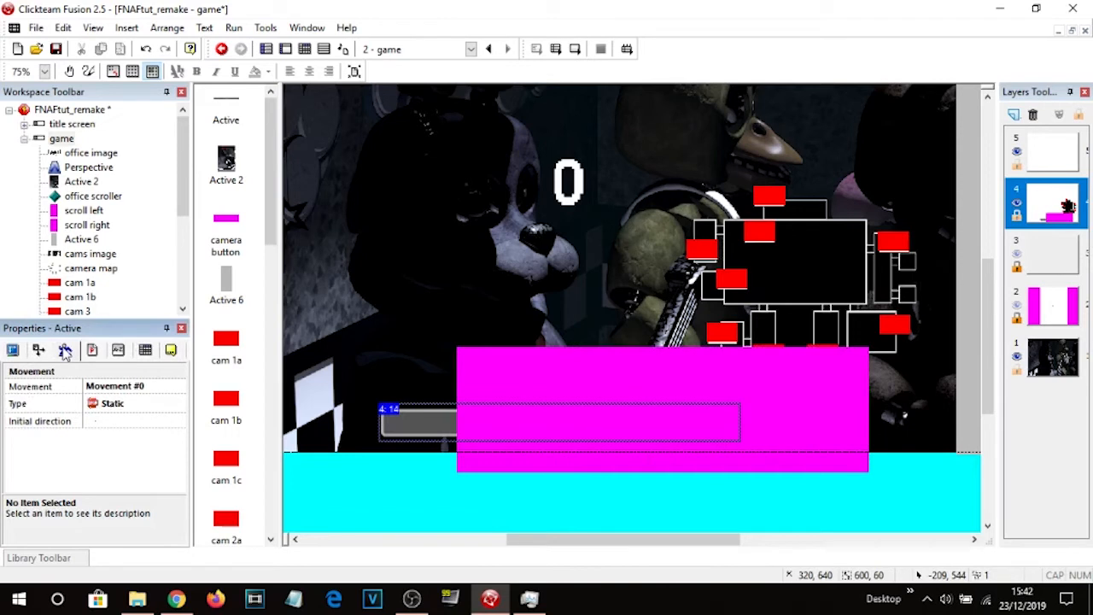
pyautogui.click(409, 420)
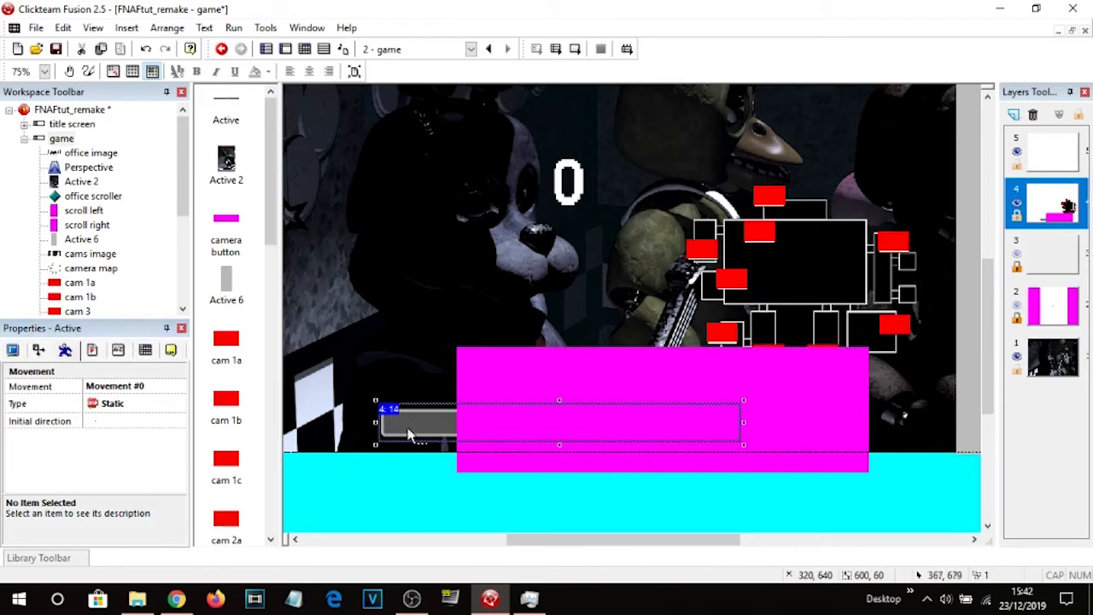
pyautogui.click(92, 351)
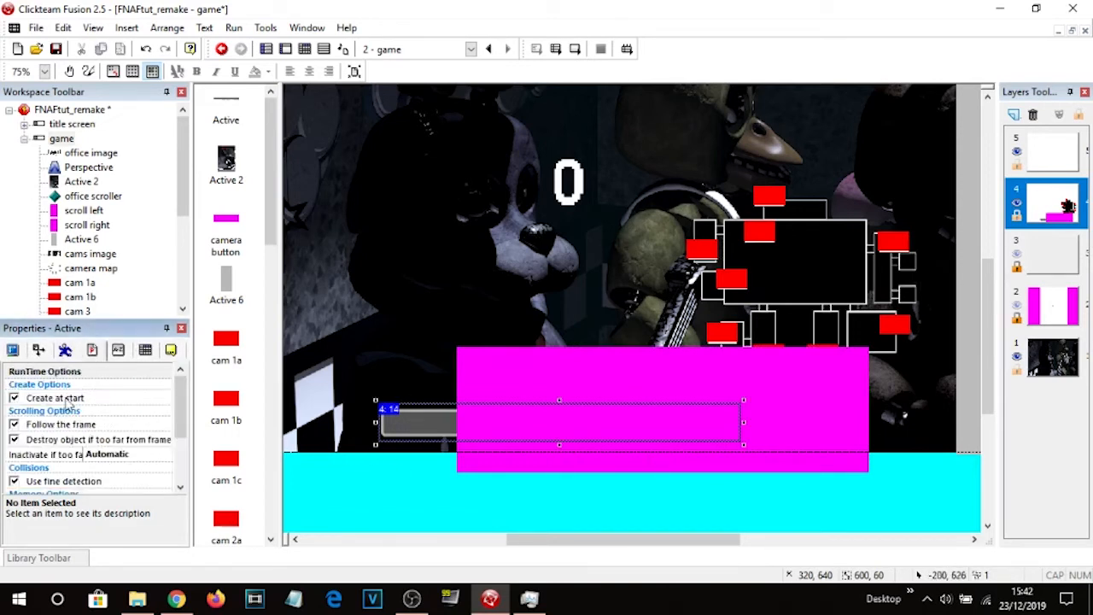
pyautogui.click(409, 484)
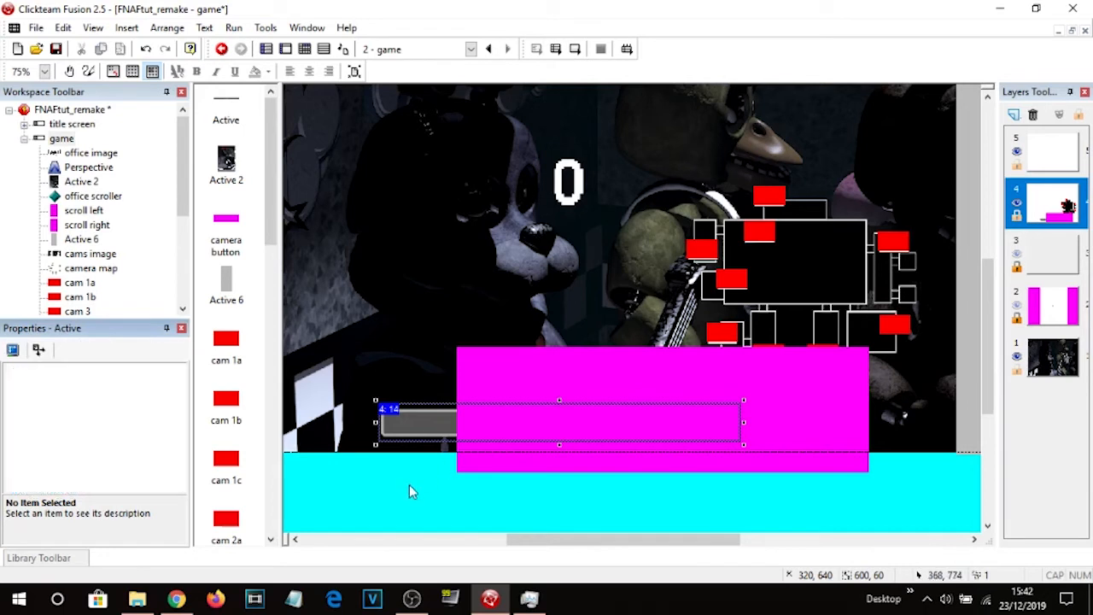
pyautogui.click(530, 403)
pyautogui.moveTo(459, 466); pyautogui.dragTo(459, 472)
pyautogui.moveTo(531, 483); pyautogui.dragTo(548, 436)
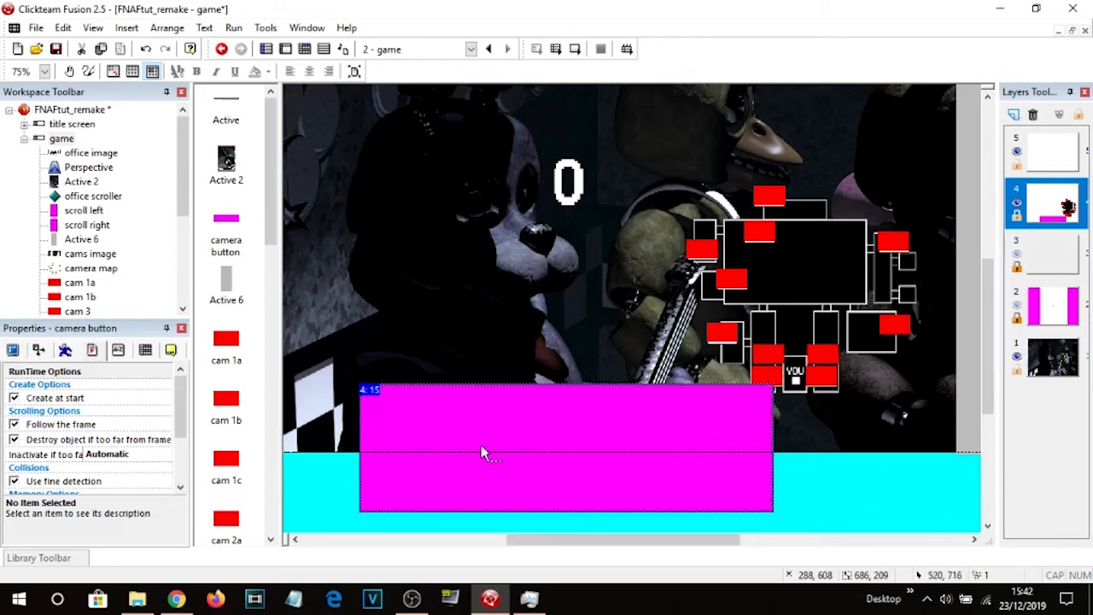
# Turn off Visible at start in the camera button's display options.
pyautogui.click(68, 351)
pyautogui.click(97, 355)
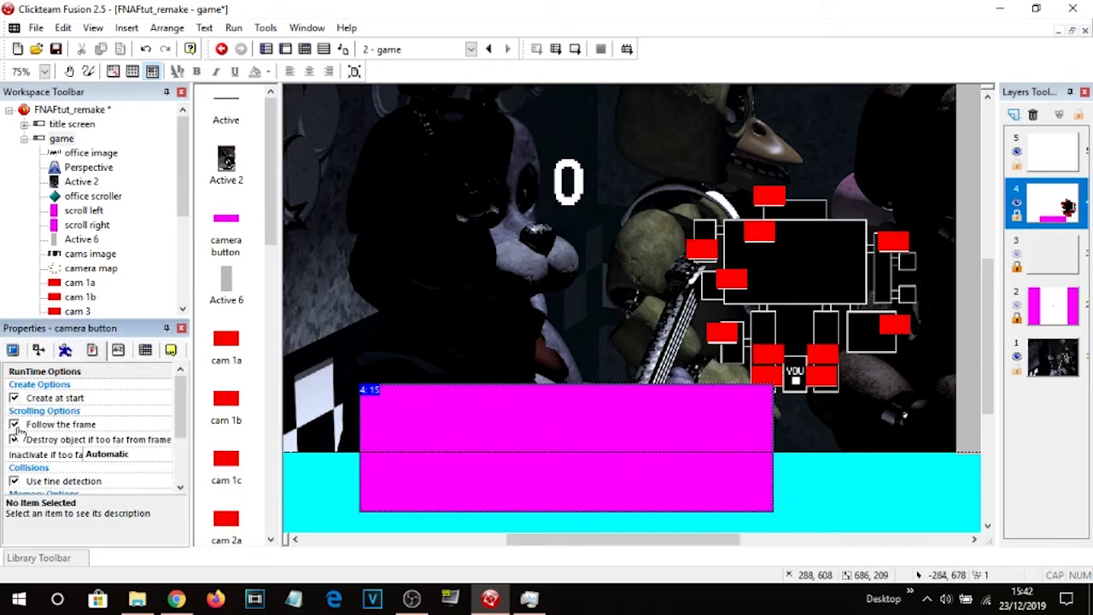
pyautogui.click(14, 352)
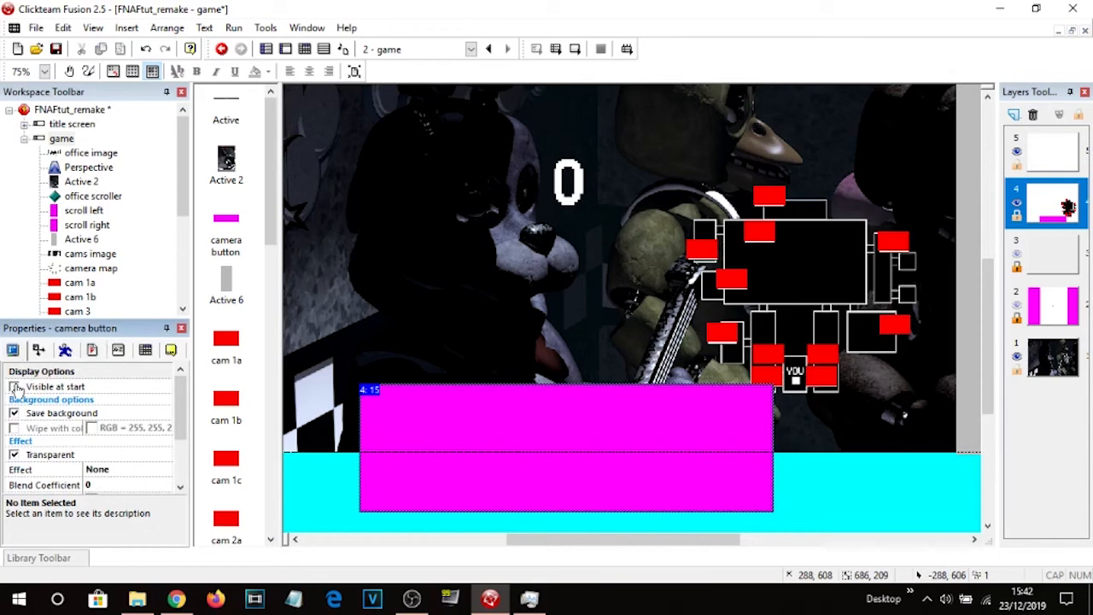
pyautogui.click(314, 483)
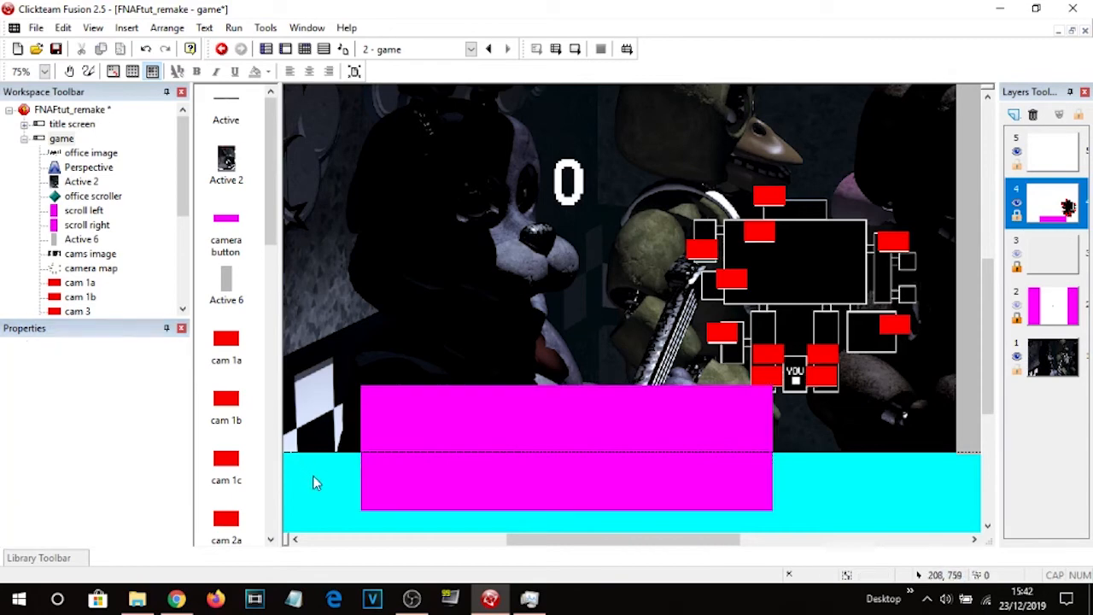
# Run the current frame to test the camera map and bar, then close the preview window.
pyautogui.click(304, 48)
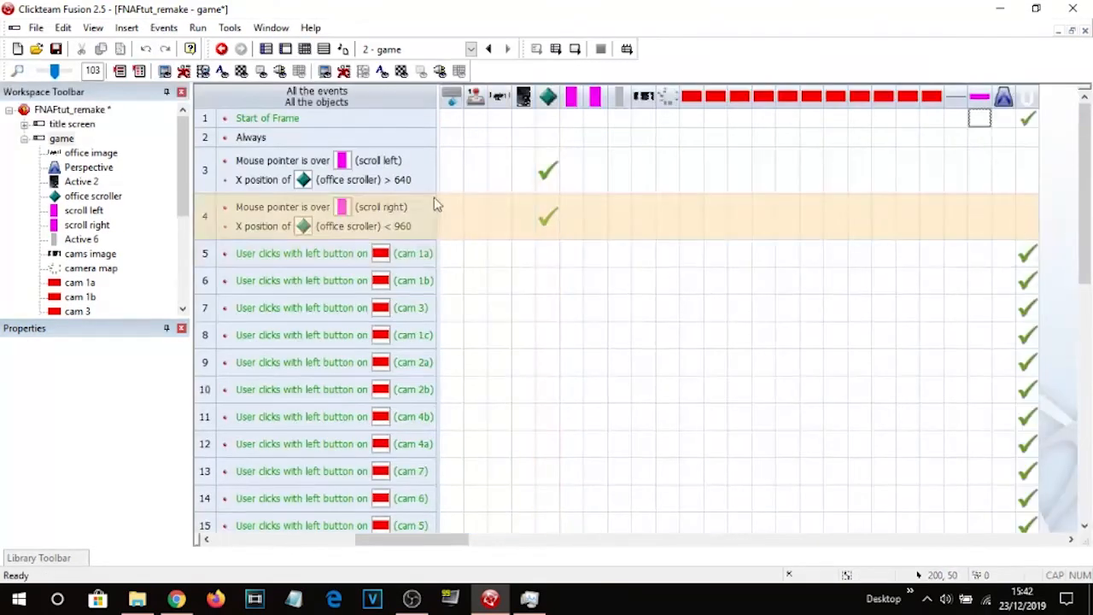
pyautogui.scroll(-6, 453, 238)
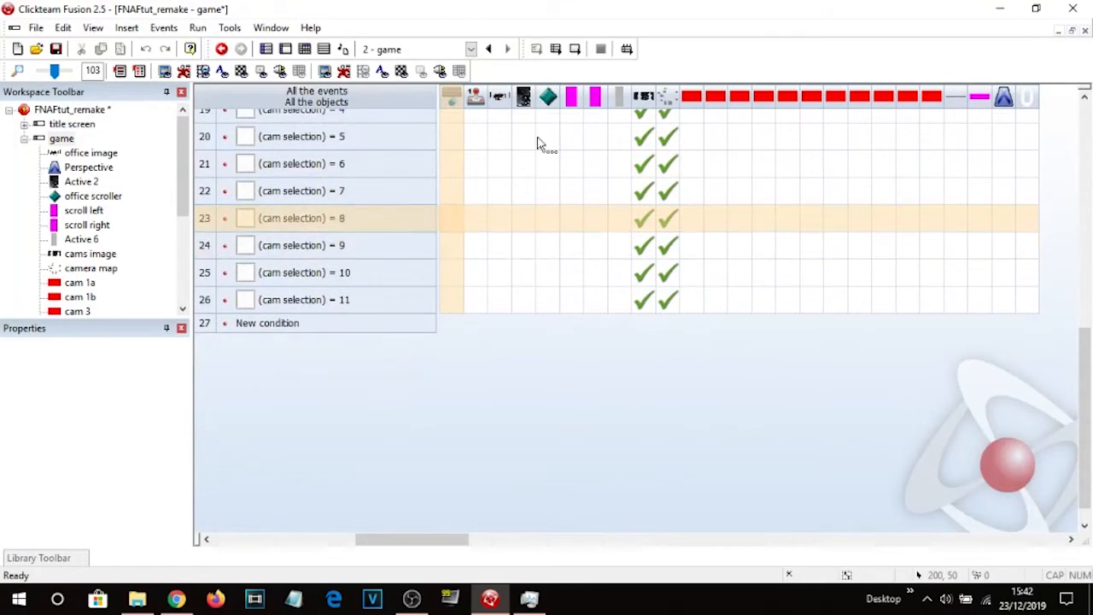
pyautogui.click(576, 48)
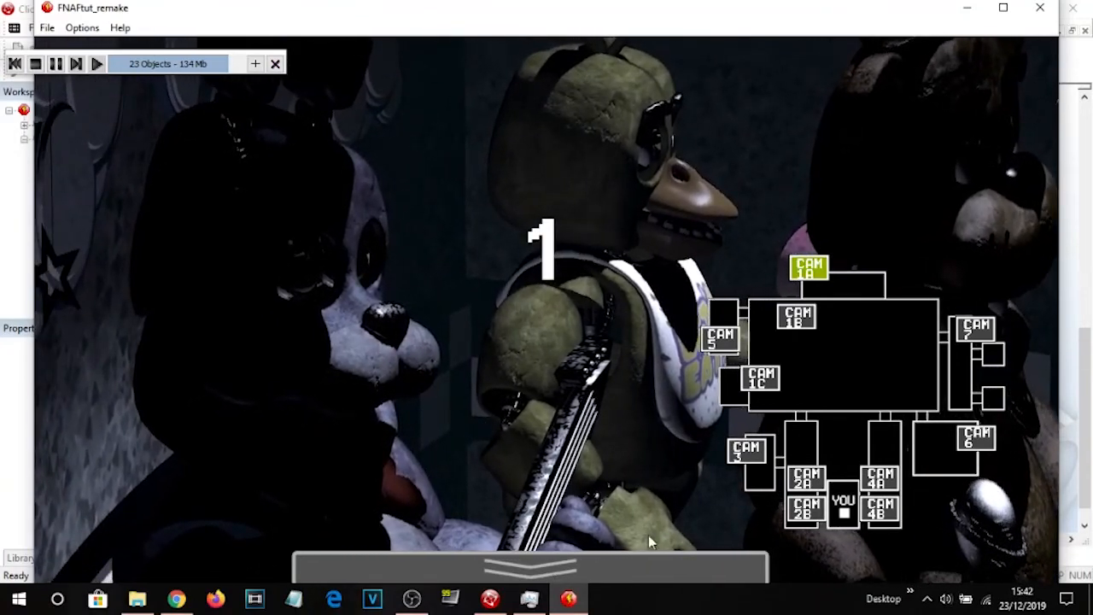
pyautogui.click(1048, 11)
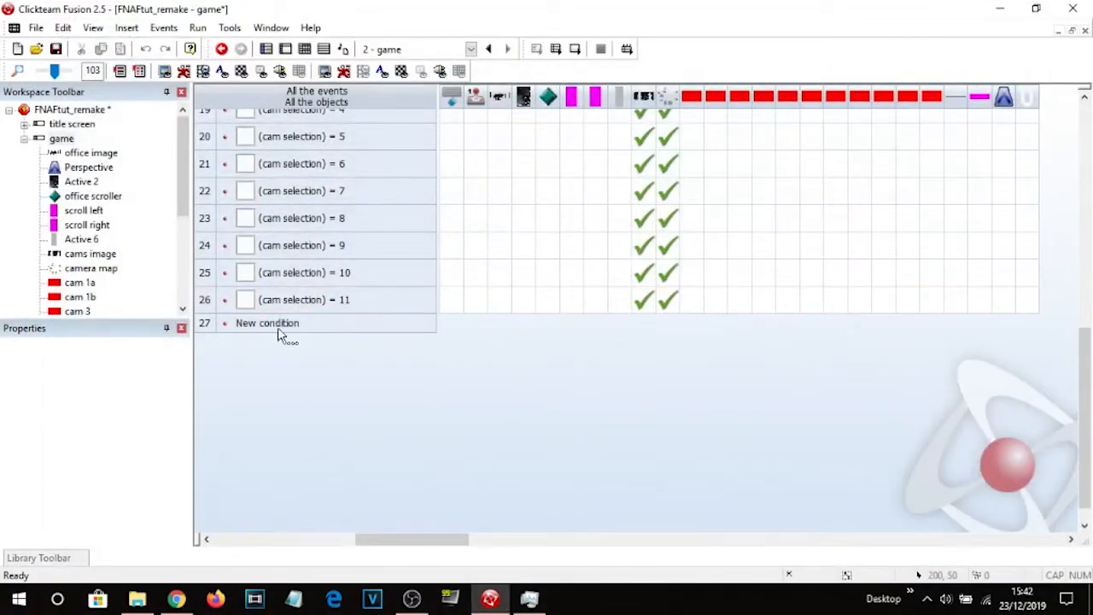
# Add a new event with the condition that the mouse pointer is over the camera button.
pyautogui.click(282, 325)
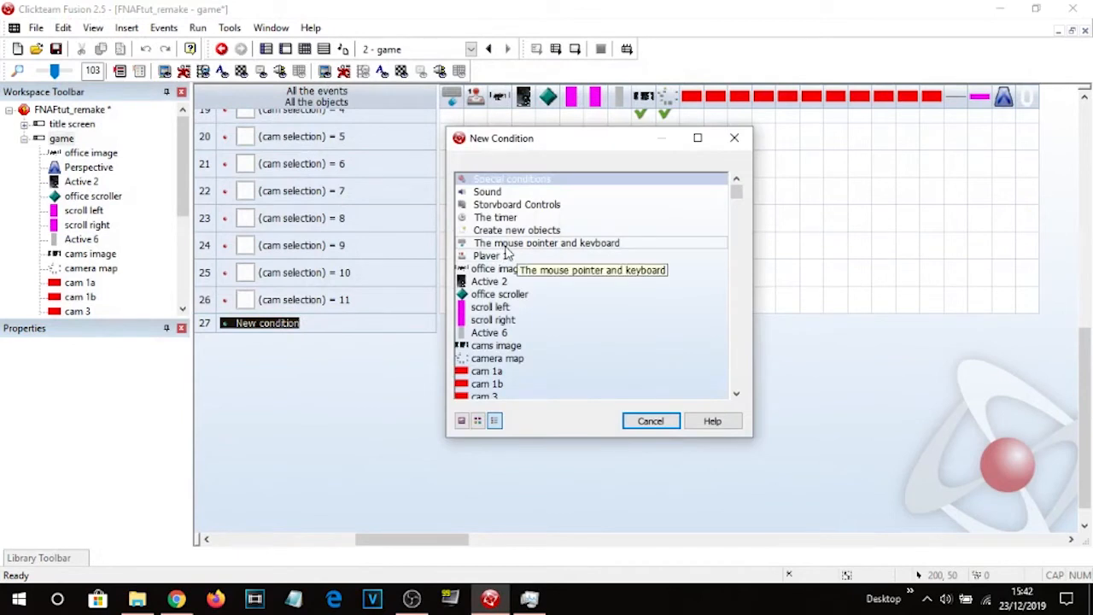
pyautogui.rightClick(623, 244)
pyautogui.moveTo(683, 274)
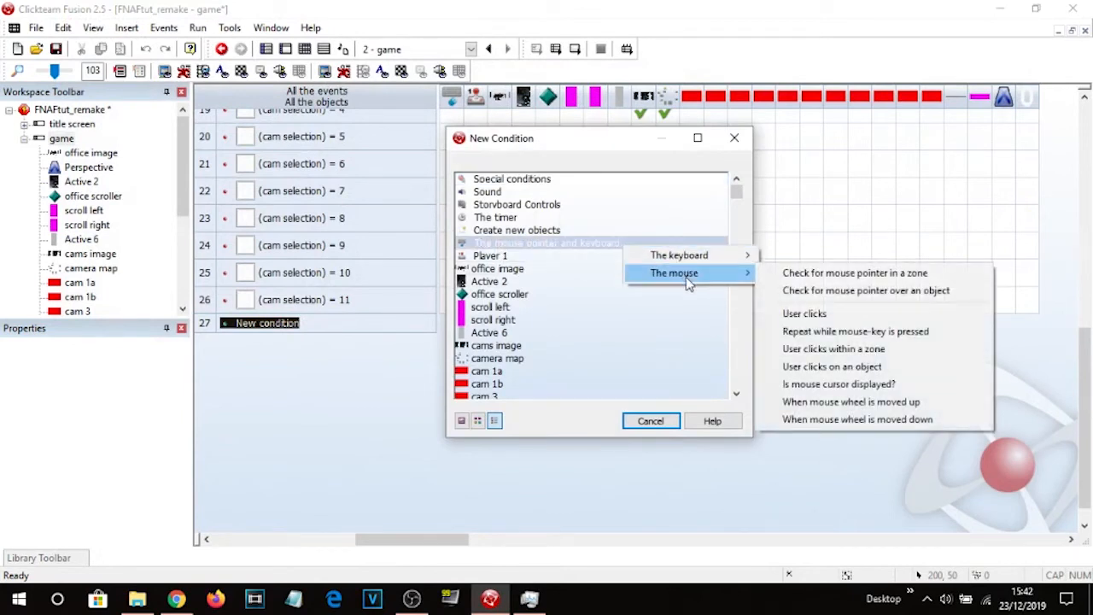
pyautogui.rightClick(547, 244)
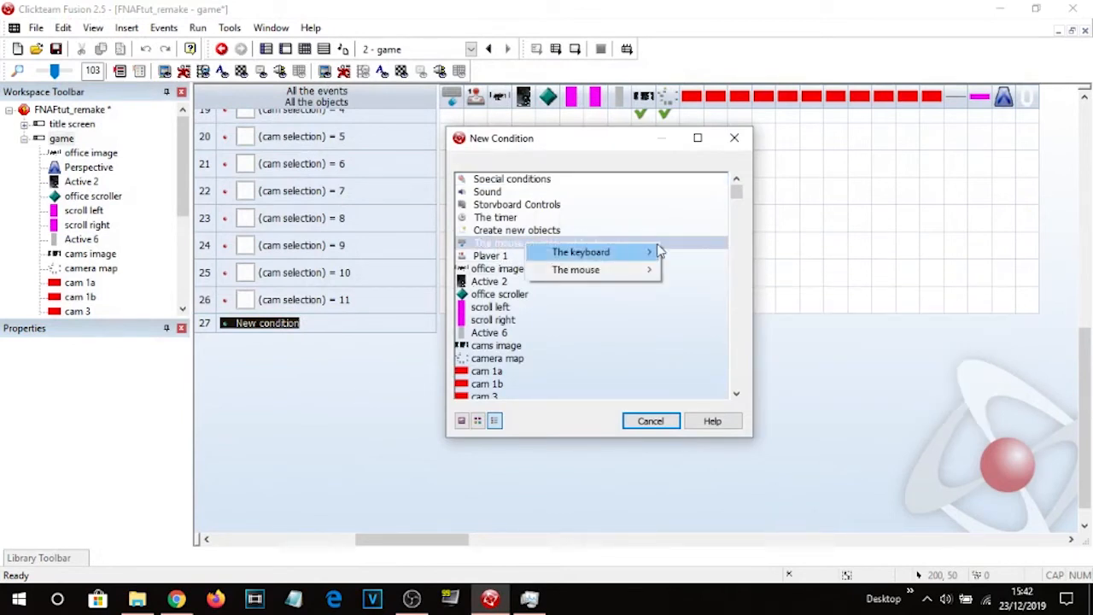
pyautogui.moveTo(629, 273)
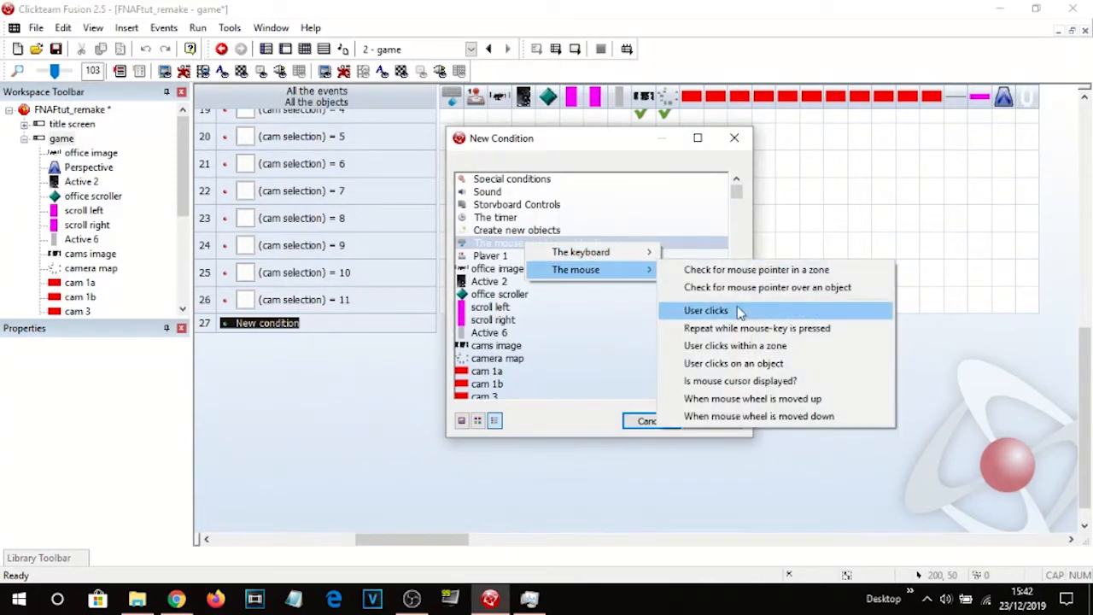
pyautogui.click(732, 287)
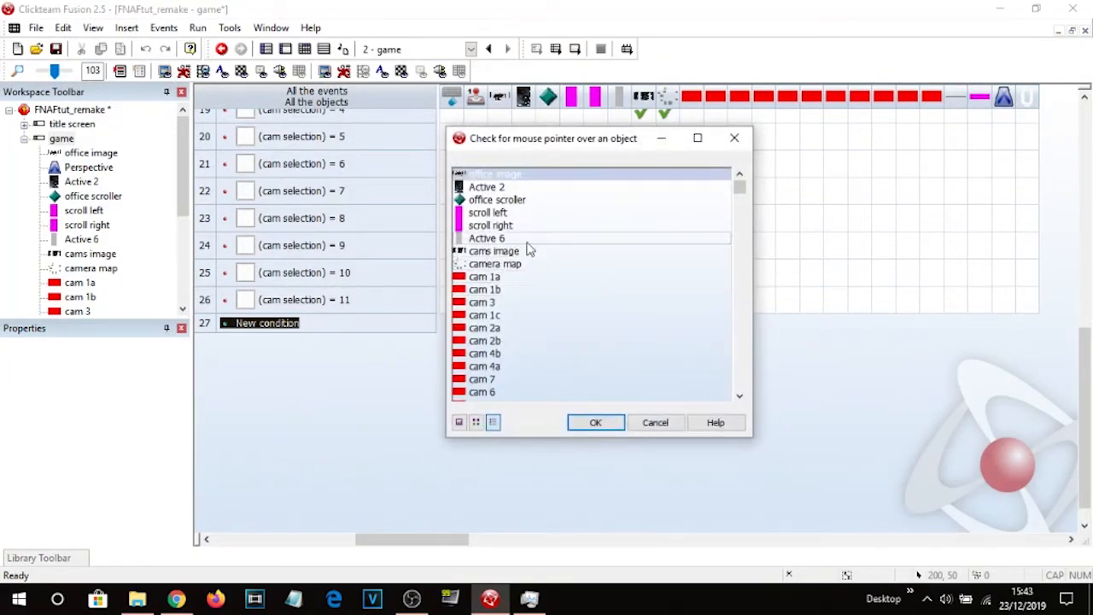
pyautogui.scroll(-3, 547, 265)
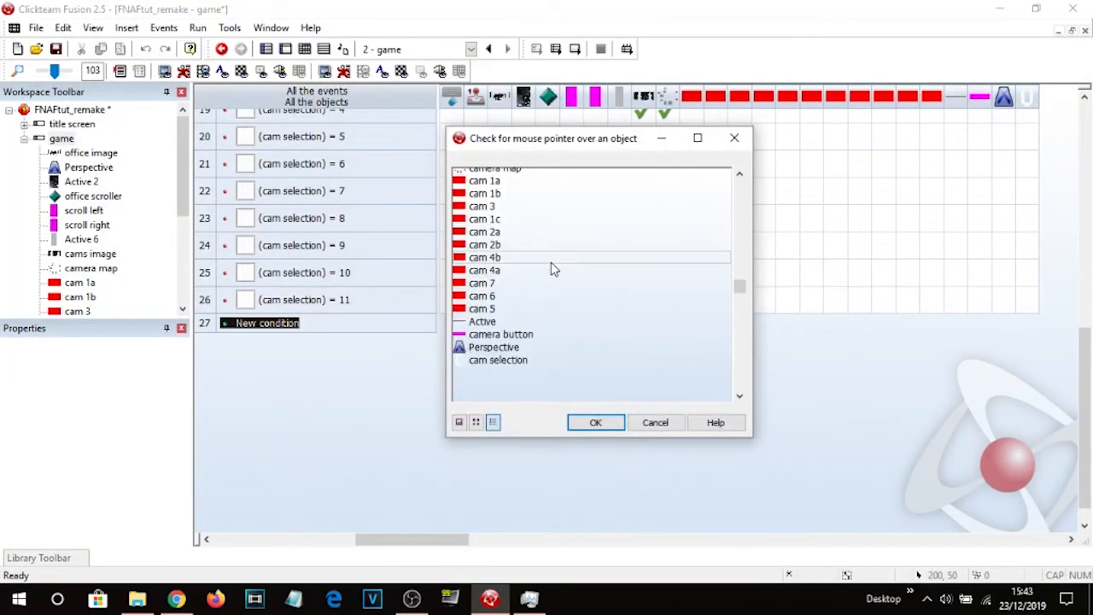
pyautogui.doubleClick(505, 335)
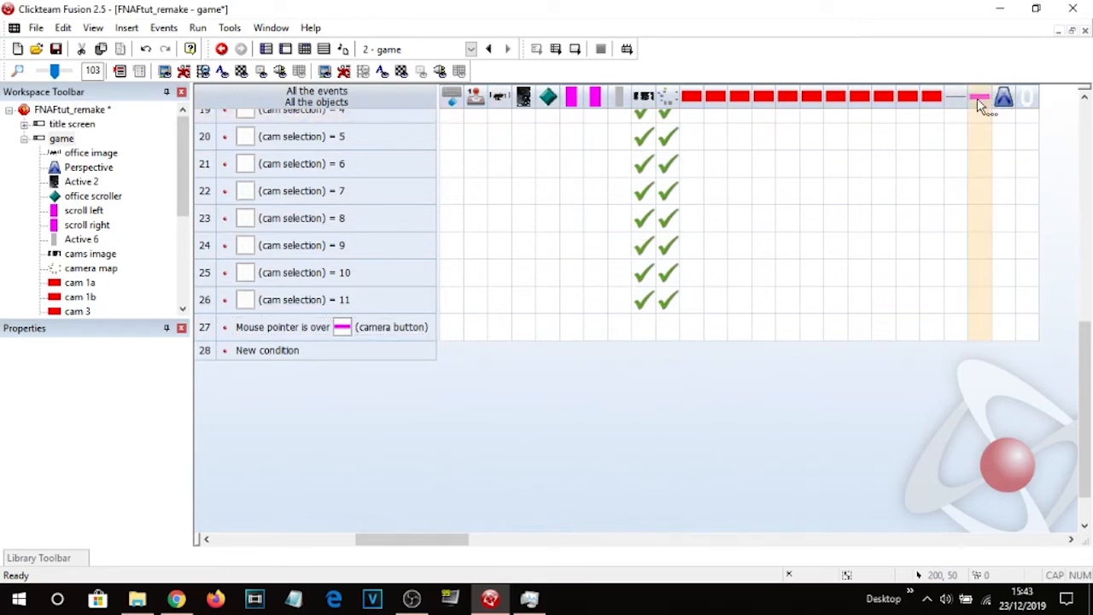
# Give the new event a Make Object Invisible action for the Active object.
pyautogui.rightClick(935, 328)
pyautogui.click(914, 387)
pyautogui.rightClick(955, 332)
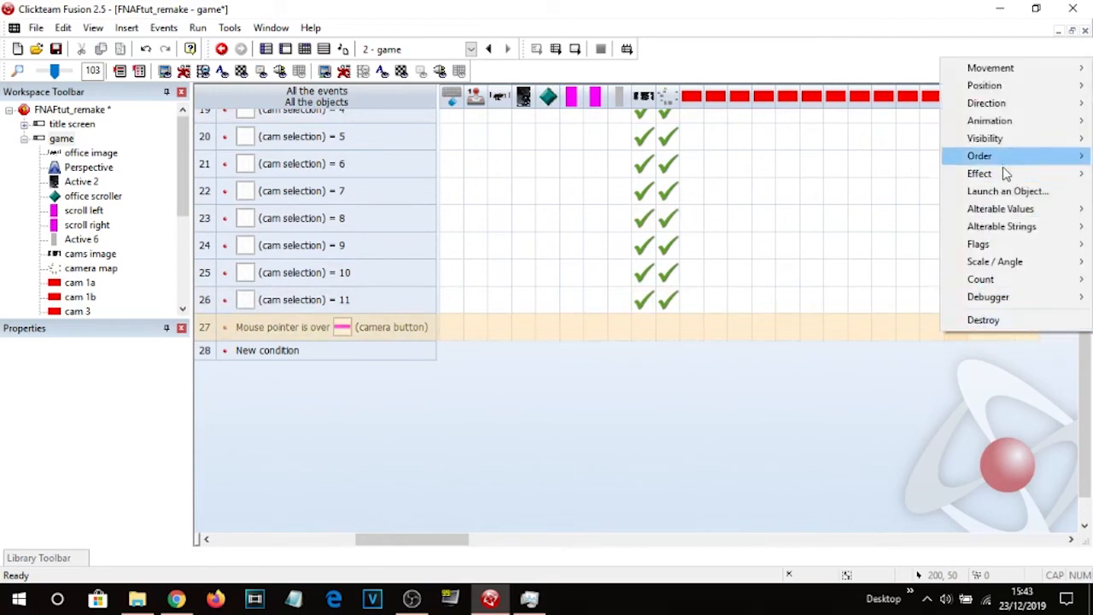
pyautogui.moveTo(985, 138)
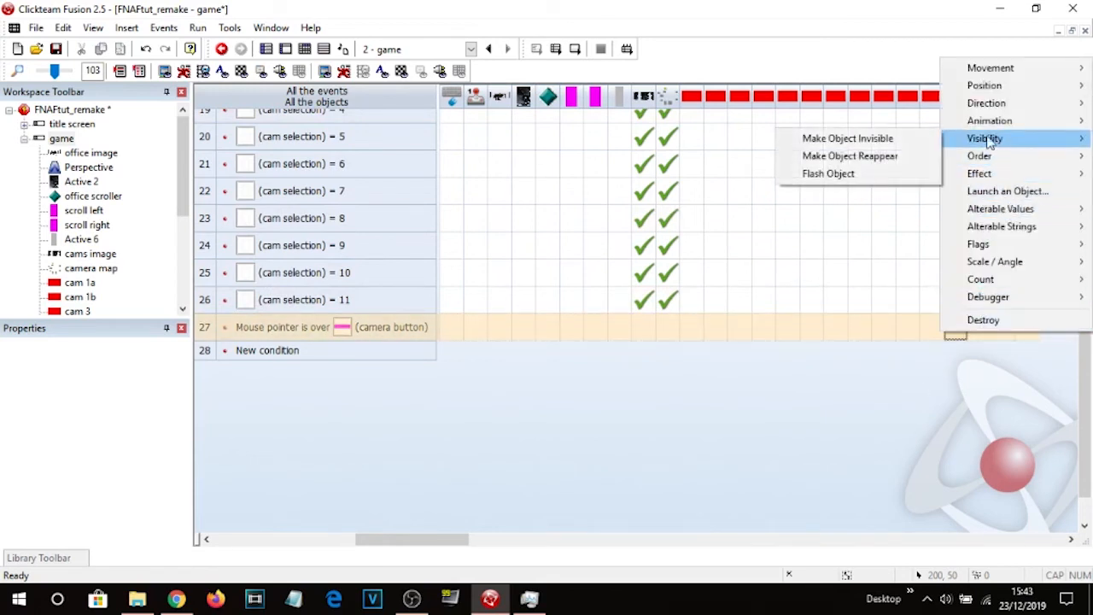
pyautogui.click(894, 140)
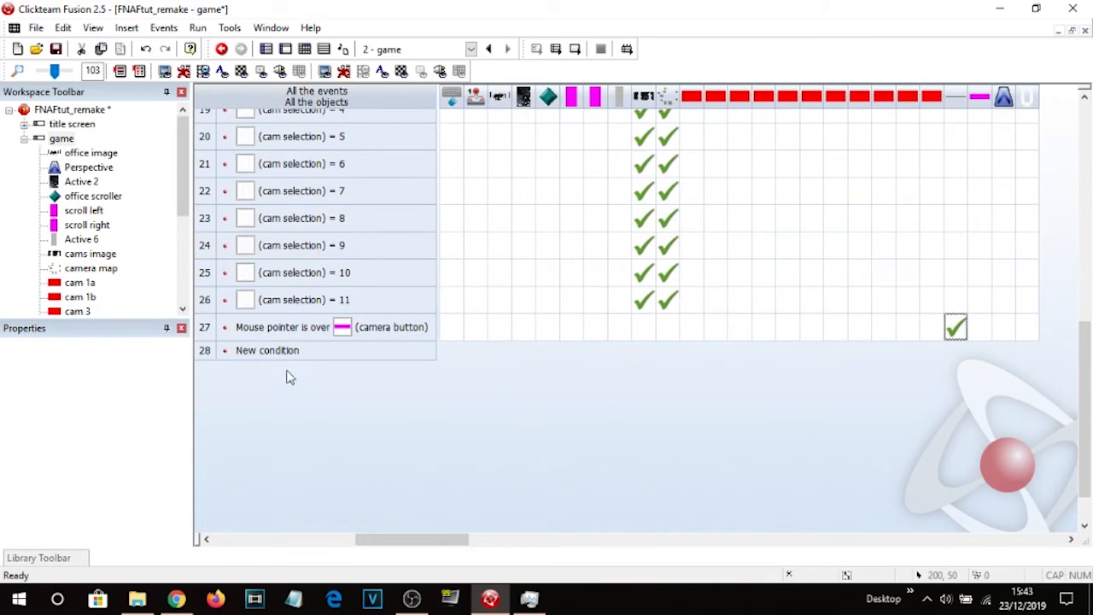
# Duplicate the camera button event and negate the copy's mouse-pointer-over condition.
pyautogui.click(210, 330)
pyautogui.hotkey('ctrl', 'c')
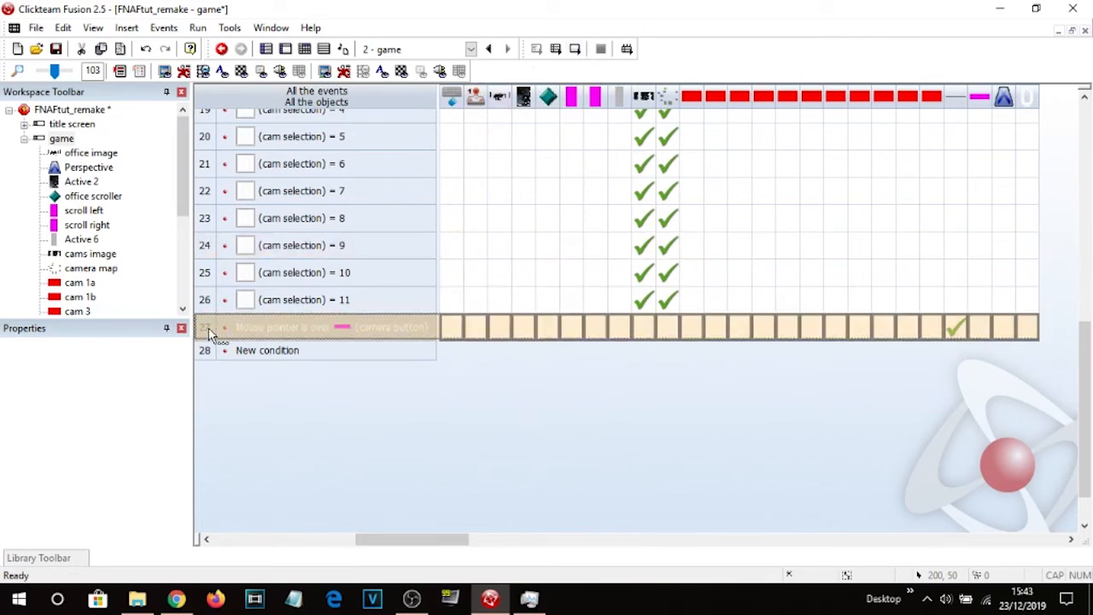
pyautogui.hotkey('ctrl', 'v')
pyautogui.rightClick(302, 354)
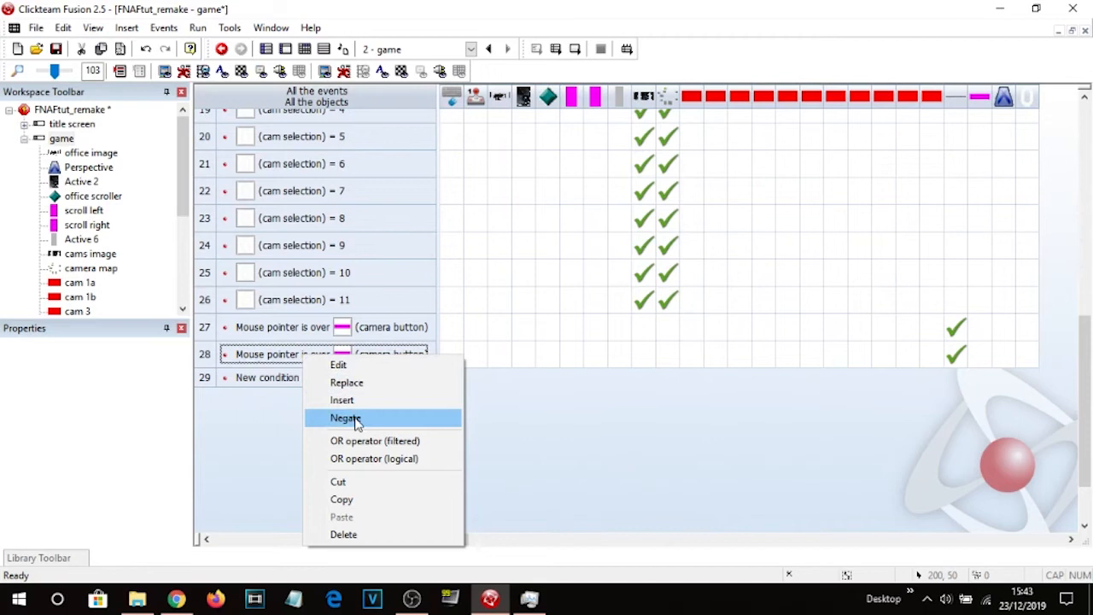
pyautogui.click(357, 423)
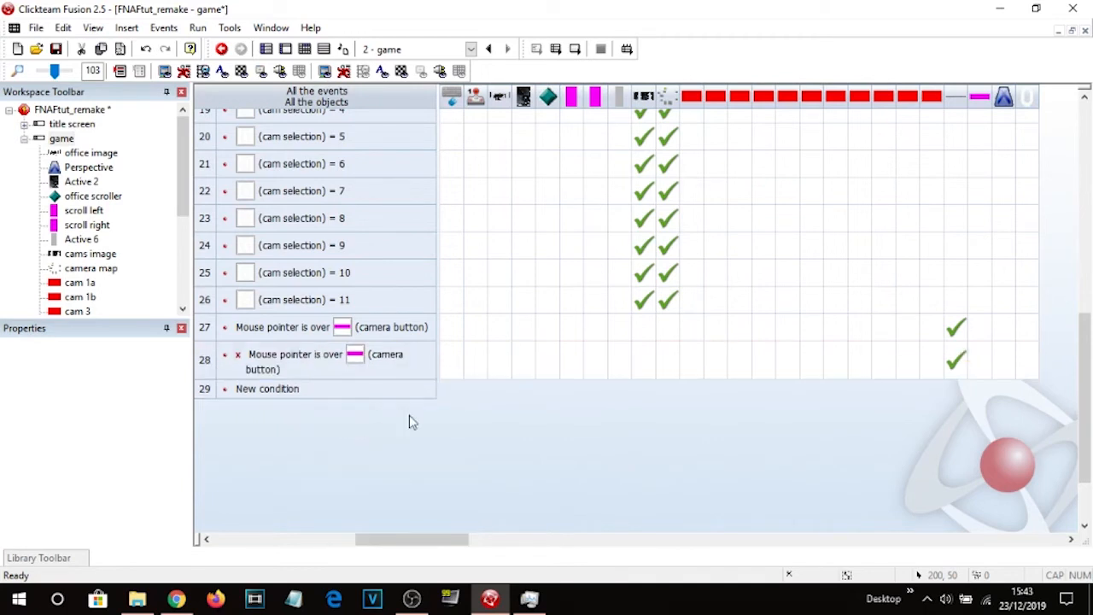
# Set the negated event's action on the Active object to Make Object Reappear.
pyautogui.rightClick(959, 361)
pyautogui.moveTo(991, 169)
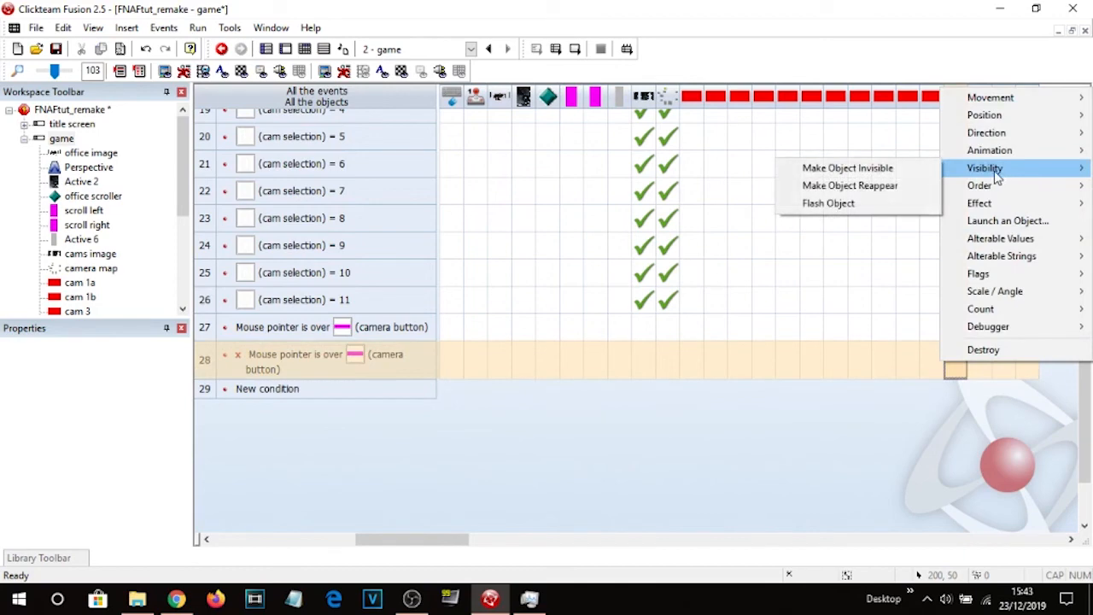
pyautogui.click(892, 188)
# Insert a Counter object above the play area and name it cam on/off.
pyautogui.click(578, 50)
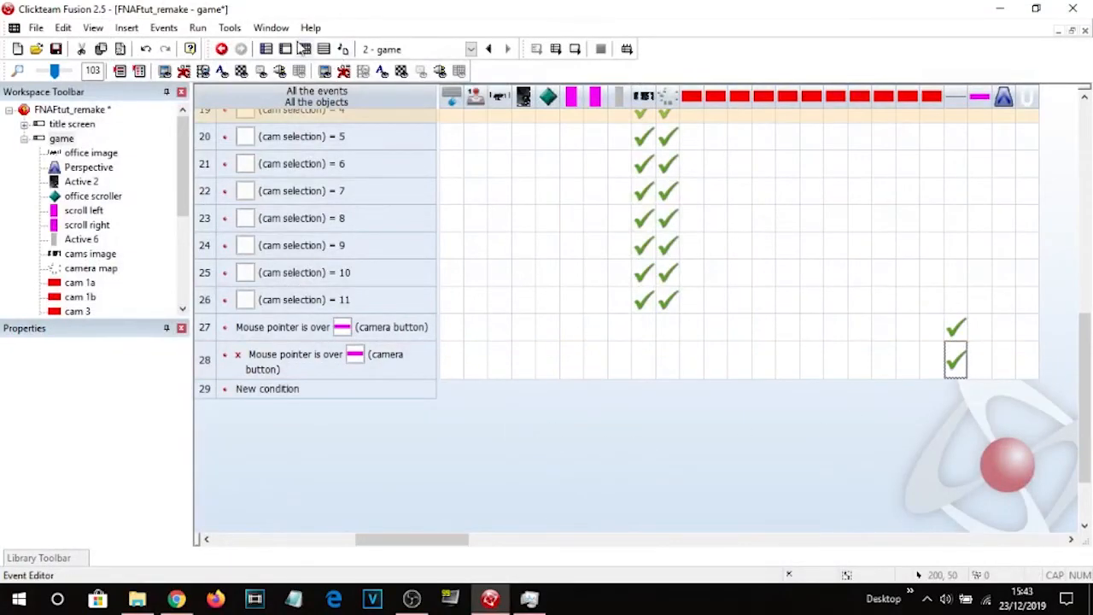
pyautogui.hotkey('ctrl', 'm')
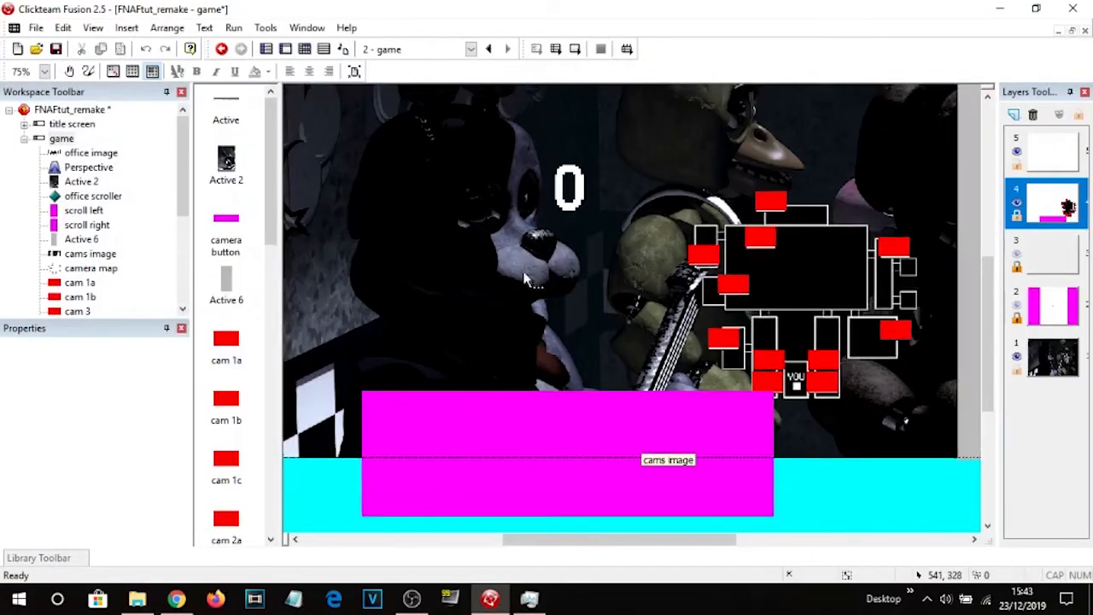
pyautogui.scroll(5, 521, 184)
pyautogui.doubleClick(525, 175)
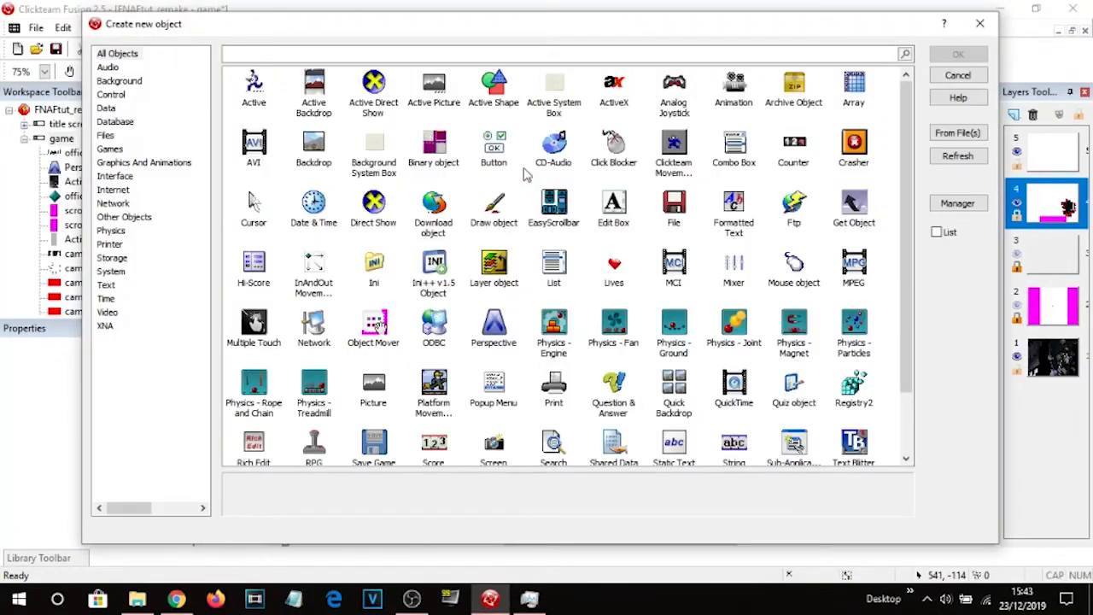
pyautogui.doubleClick(784, 155)
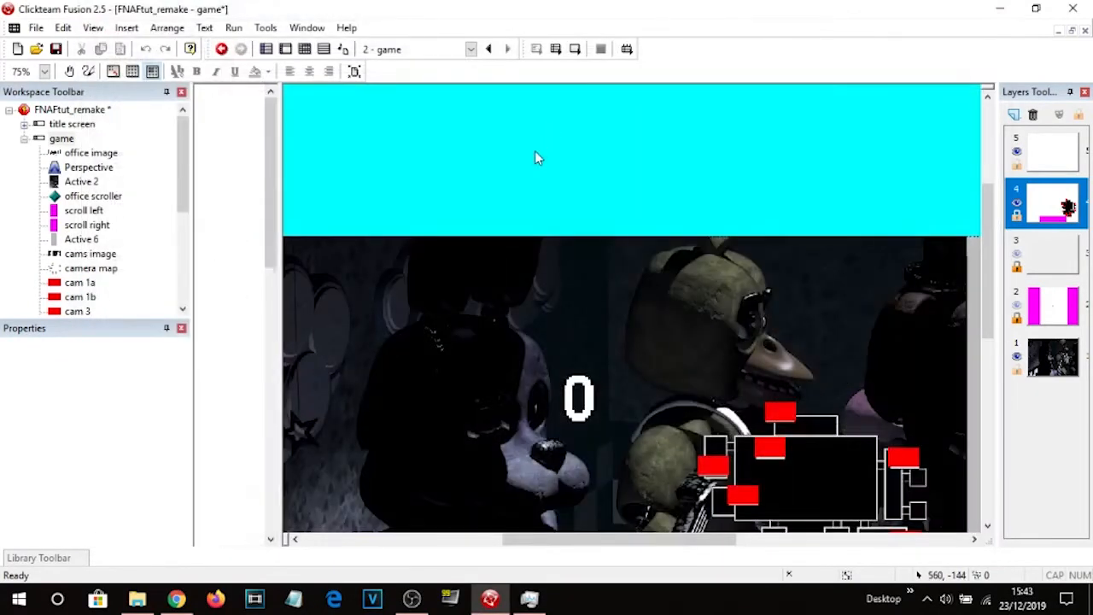
pyautogui.click(528, 136)
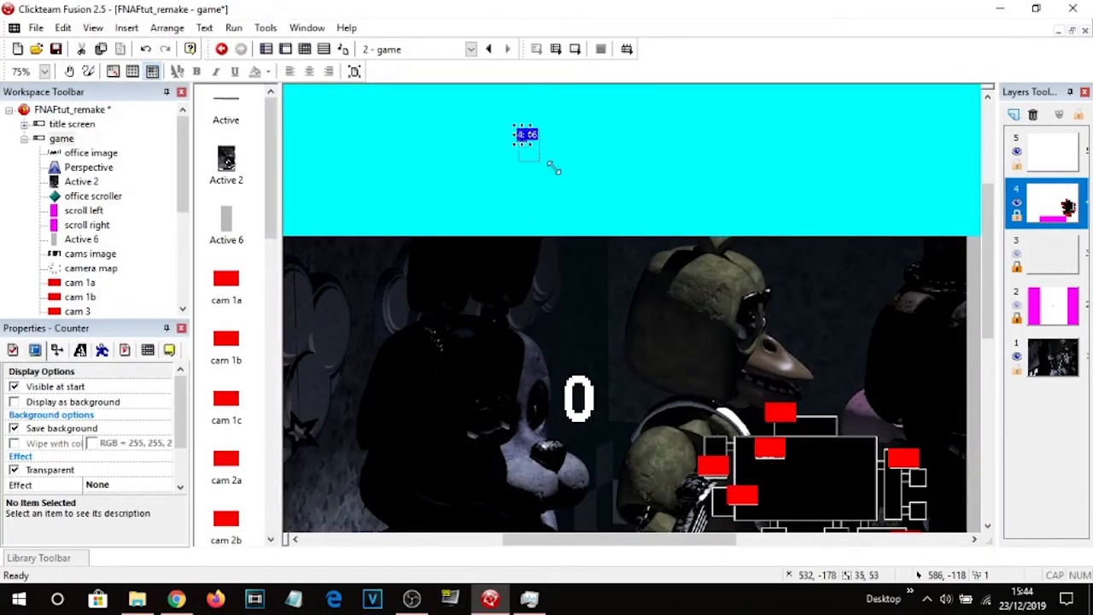
pyautogui.moveTo(554, 169); pyautogui.dragTo(552, 176)
pyautogui.click(169, 351)
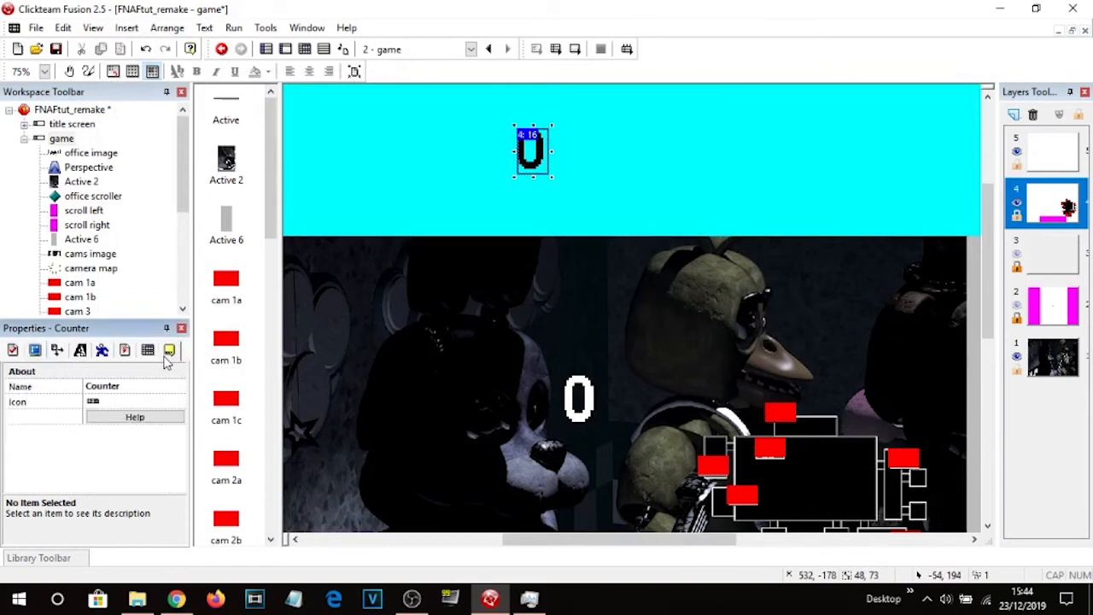
pyautogui.click(127, 387)
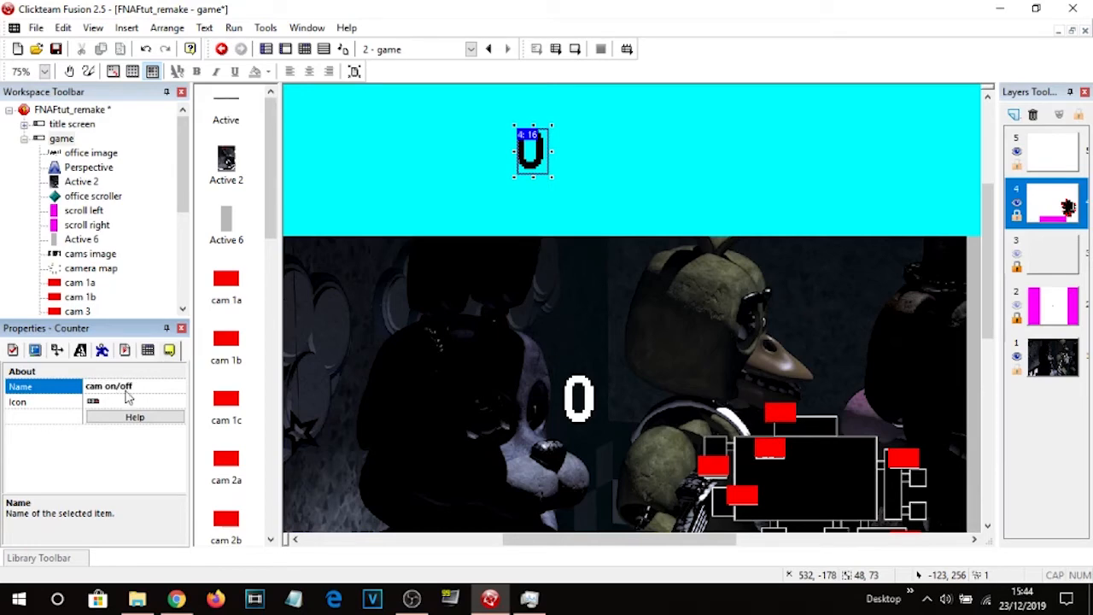
pyautogui.click(422, 119)
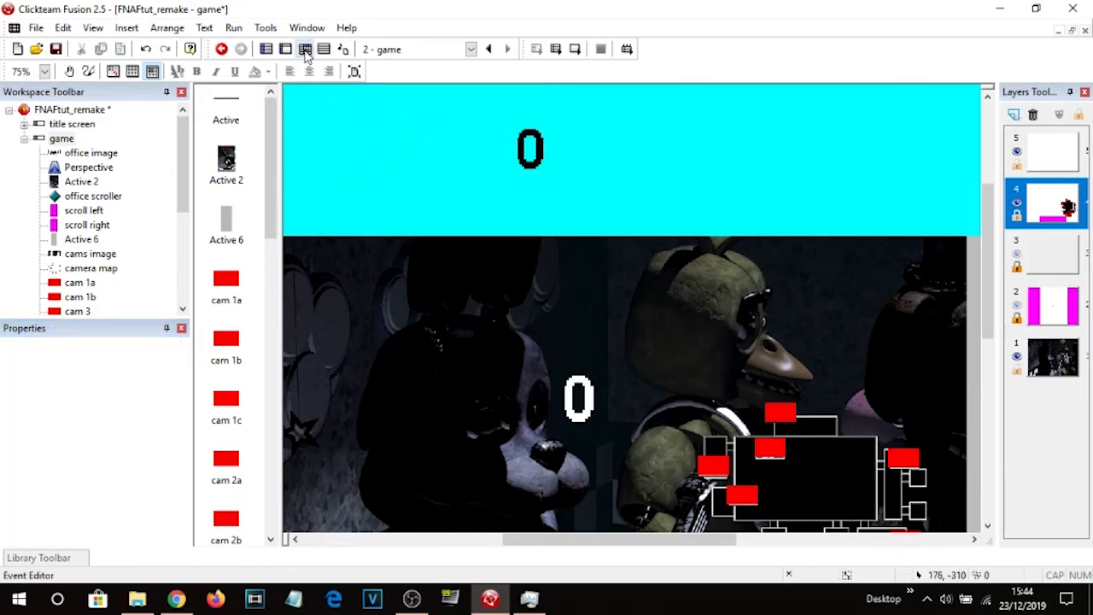
# Add an Only one action when event loops condition to the camera button event, then delete it.
pyautogui.click(305, 48)
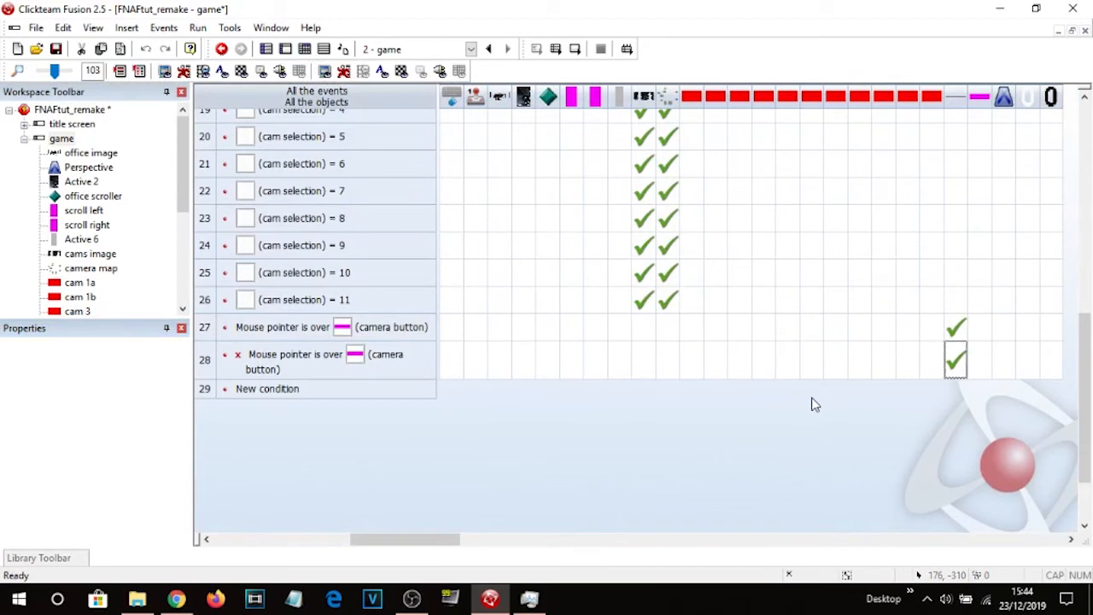
pyautogui.moveTo(413, 551); pyautogui.dragTo(559, 547)
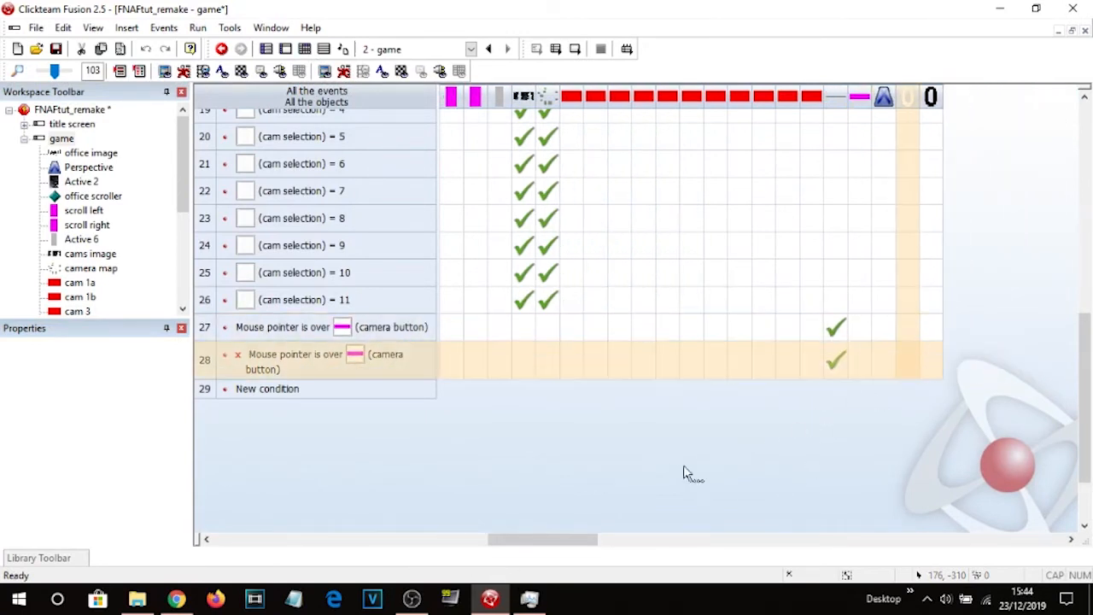
pyautogui.rightClick(207, 332)
pyautogui.click(265, 357)
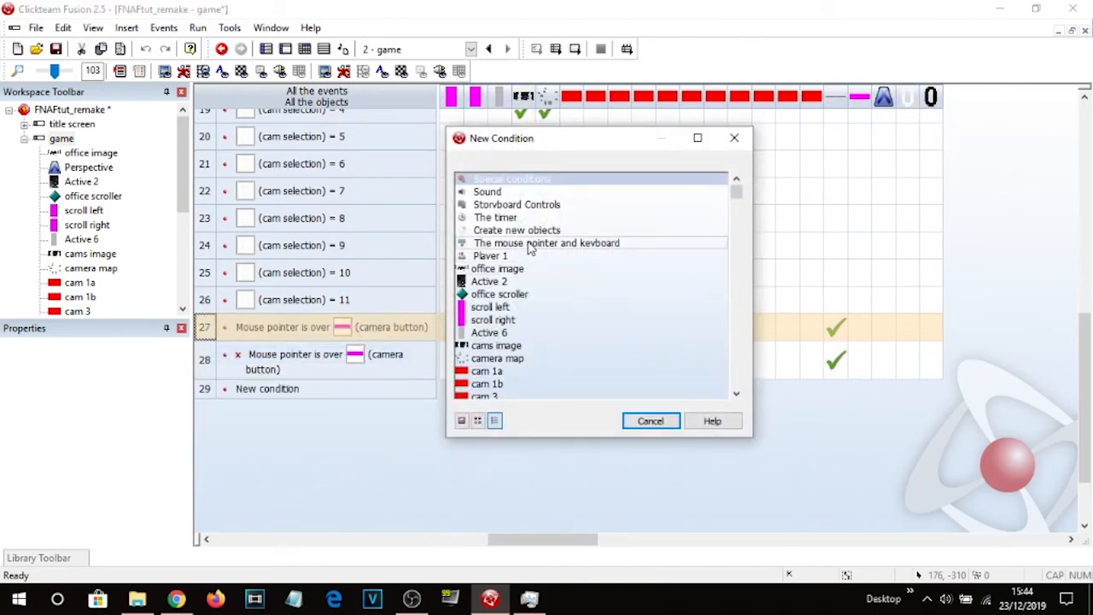
pyautogui.click(546, 179)
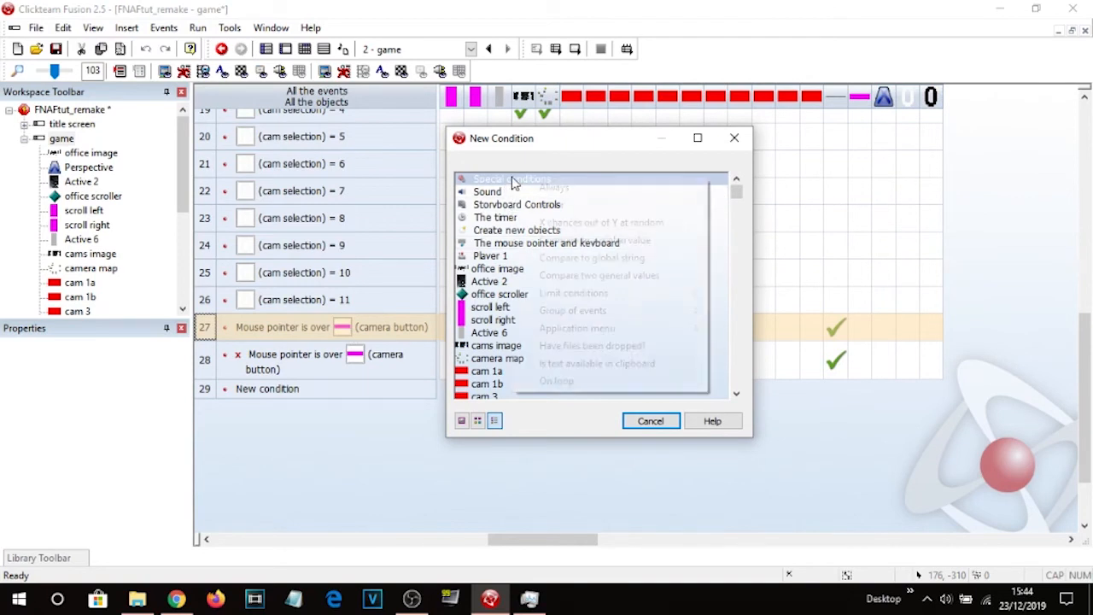
pyautogui.moveTo(703, 294)
pyautogui.click(760, 311)
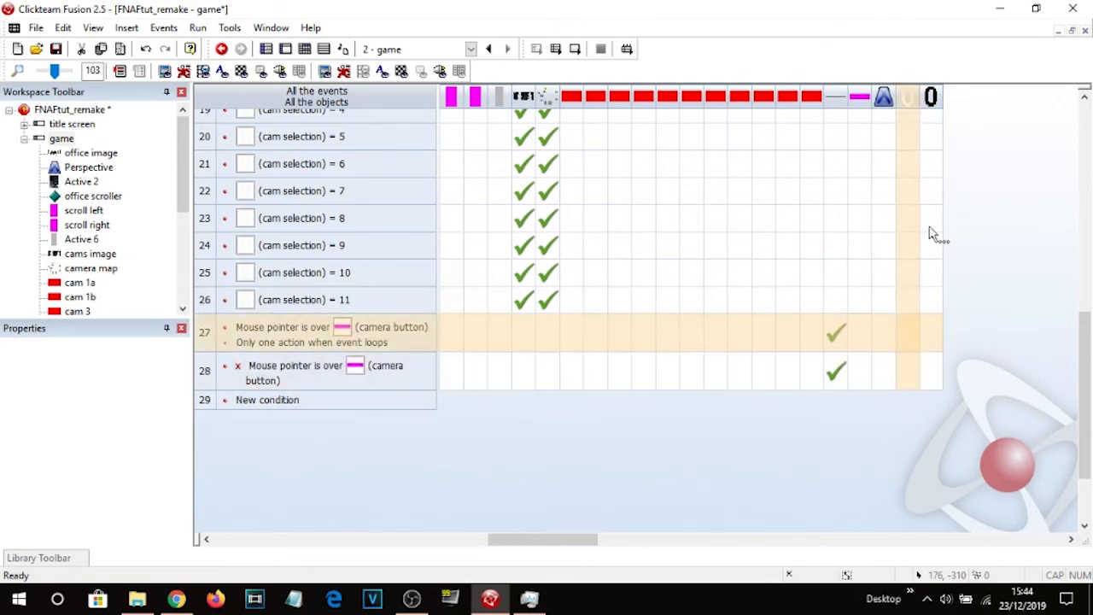
pyautogui.click(290, 344)
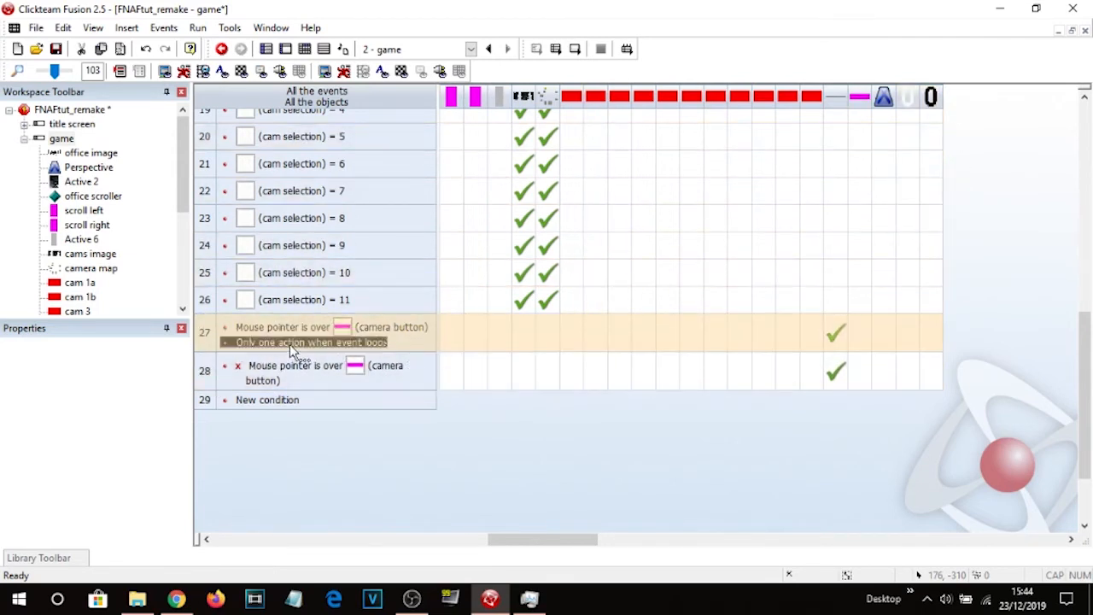
pyautogui.press('Delete')
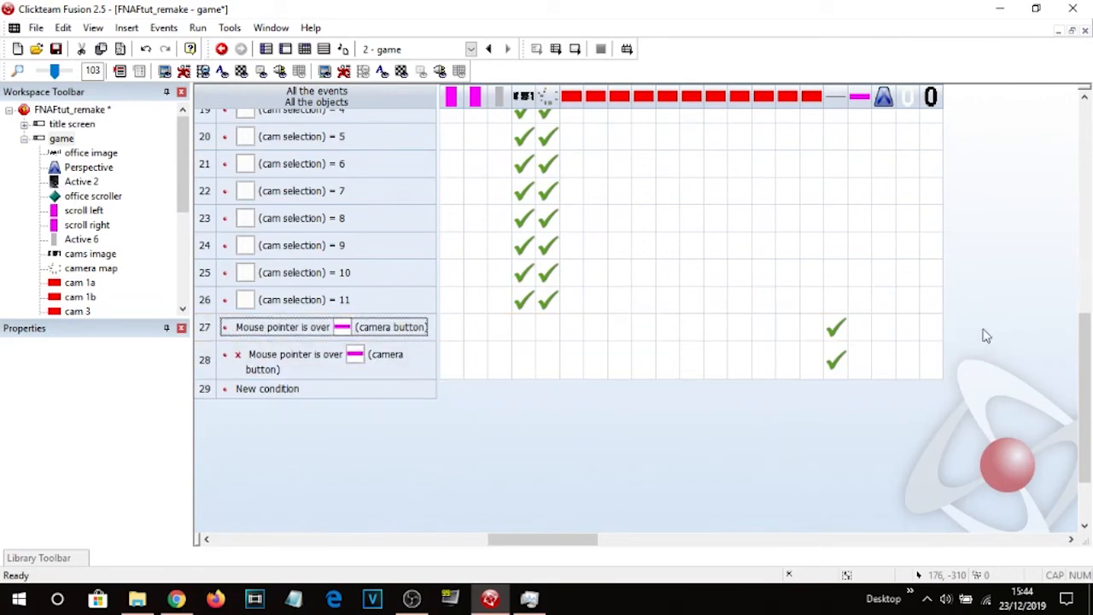
# Add an Add to Counter action of 1 on cam on/off to the camera button event.
pyautogui.rightClick(932, 328)
pyautogui.click(986, 203)
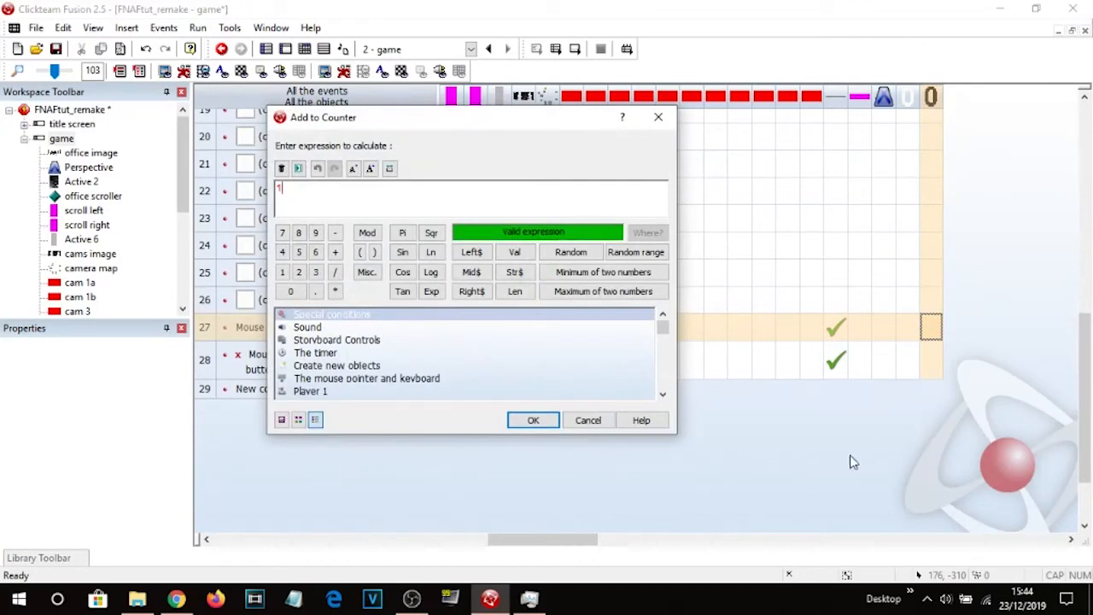
pyautogui.press('Return')
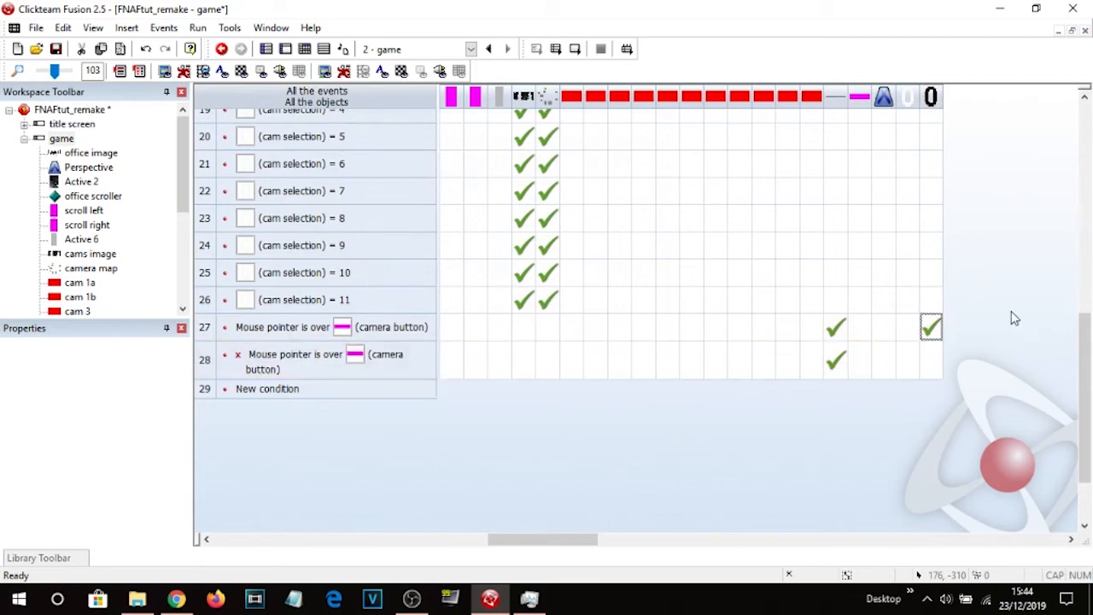
# Add a new event whose condition compares the cam on/off counter as greater than 1.
pyautogui.scroll(5, 1012, 317)
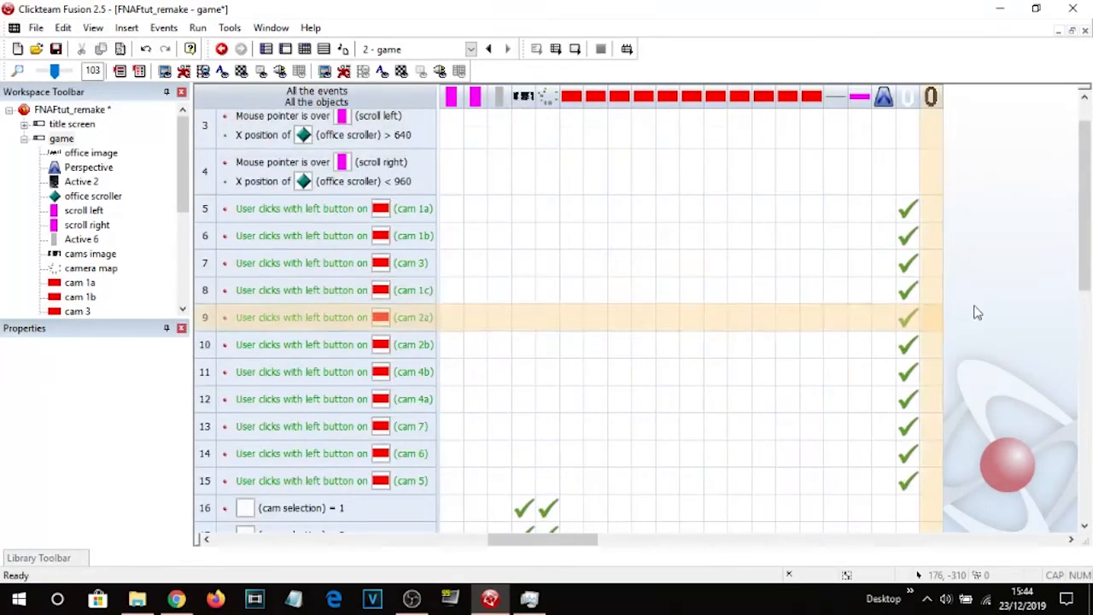
pyautogui.scroll(-5, 978, 312)
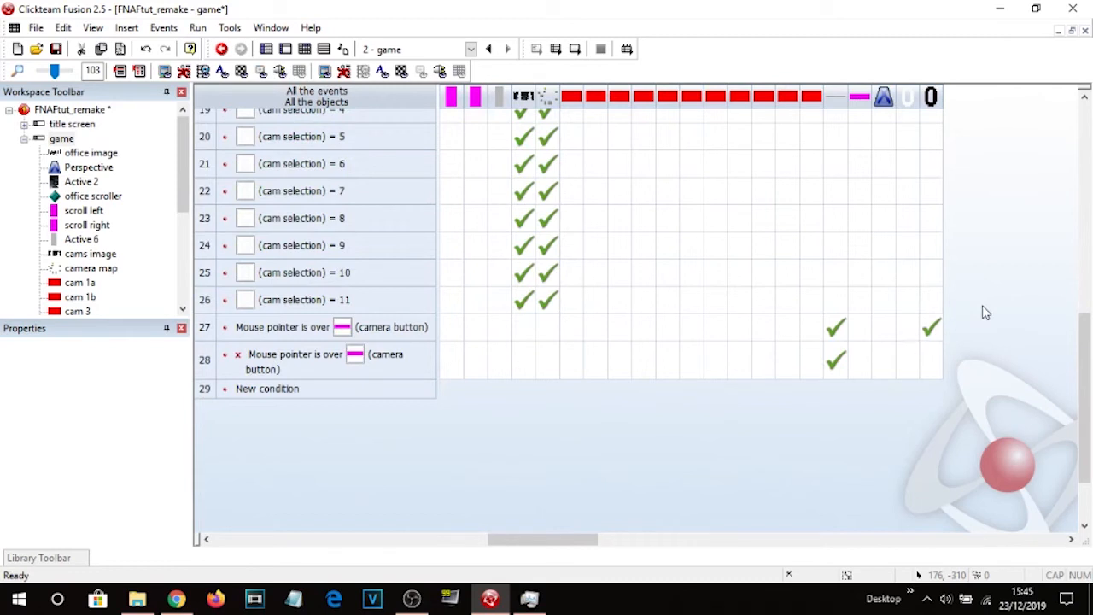
pyautogui.moveTo(939, 327)
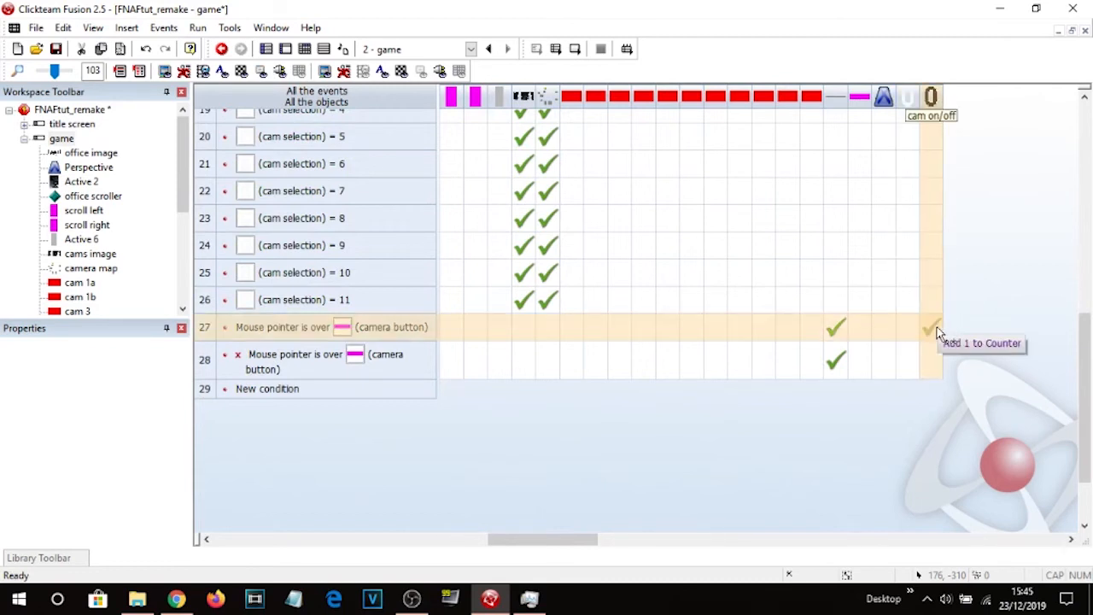
pyautogui.click(931, 327)
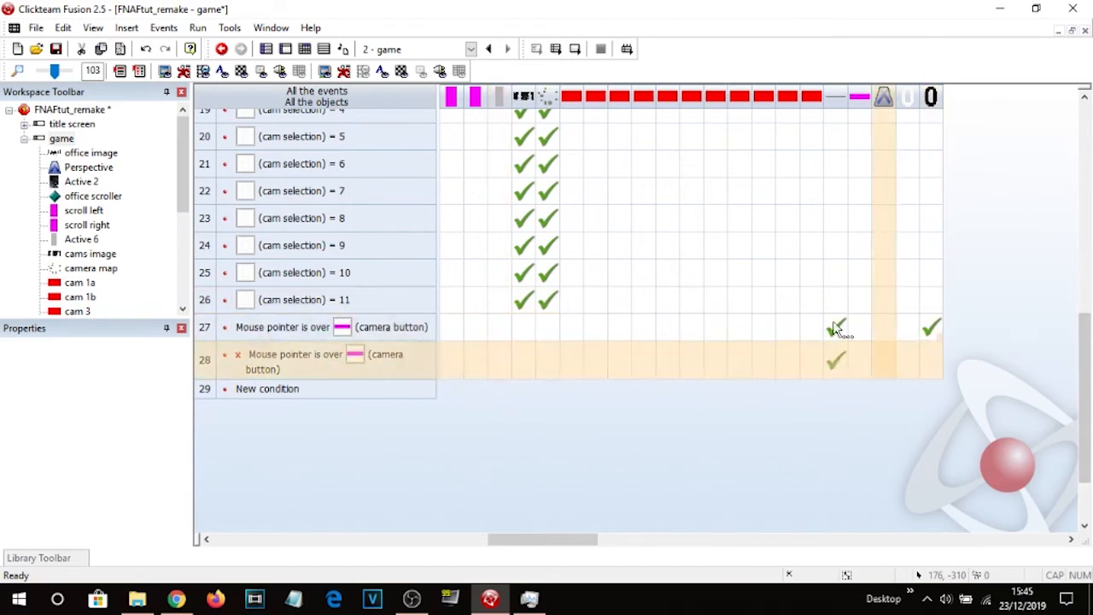
pyautogui.click(276, 390)
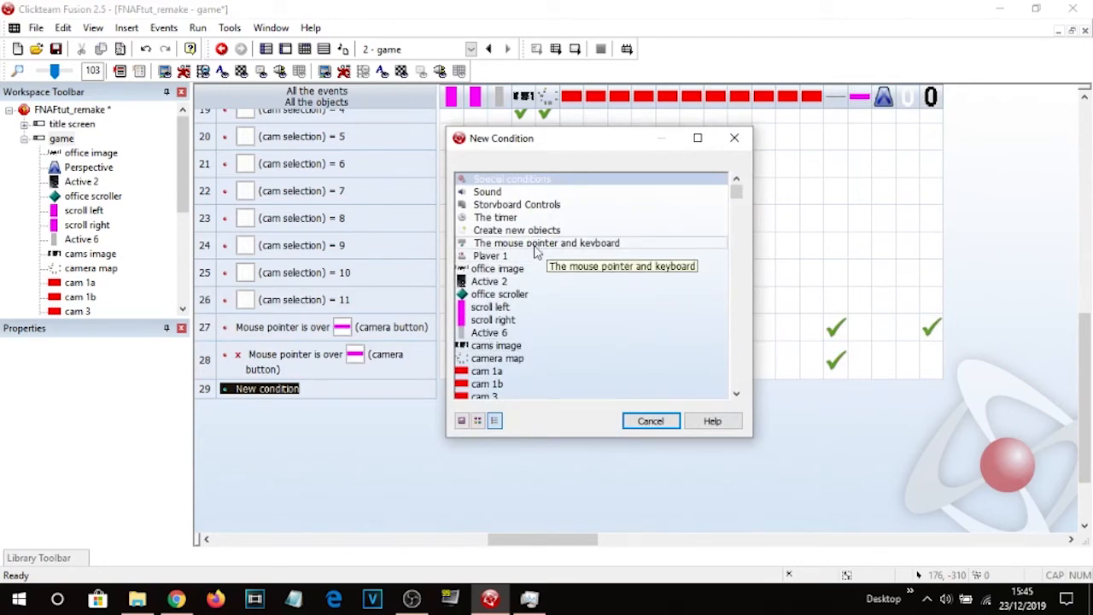
pyautogui.scroll(-5, 544, 305)
pyautogui.click(509, 270)
pyautogui.click(598, 405)
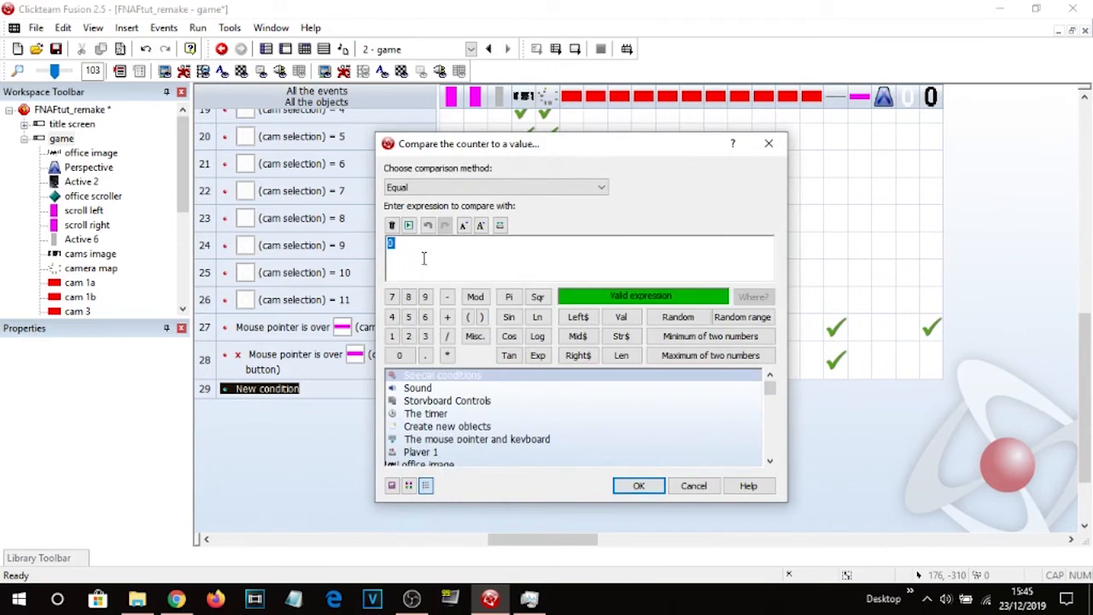
pyautogui.click(420, 187)
pyautogui.click(400, 233)
pyautogui.click(418, 188)
pyautogui.click(400, 254)
pyautogui.press('Return')
# Add a Set Counter action on cam on/off to the cam on/off > 1 event.
pyautogui.rightClick(929, 393)
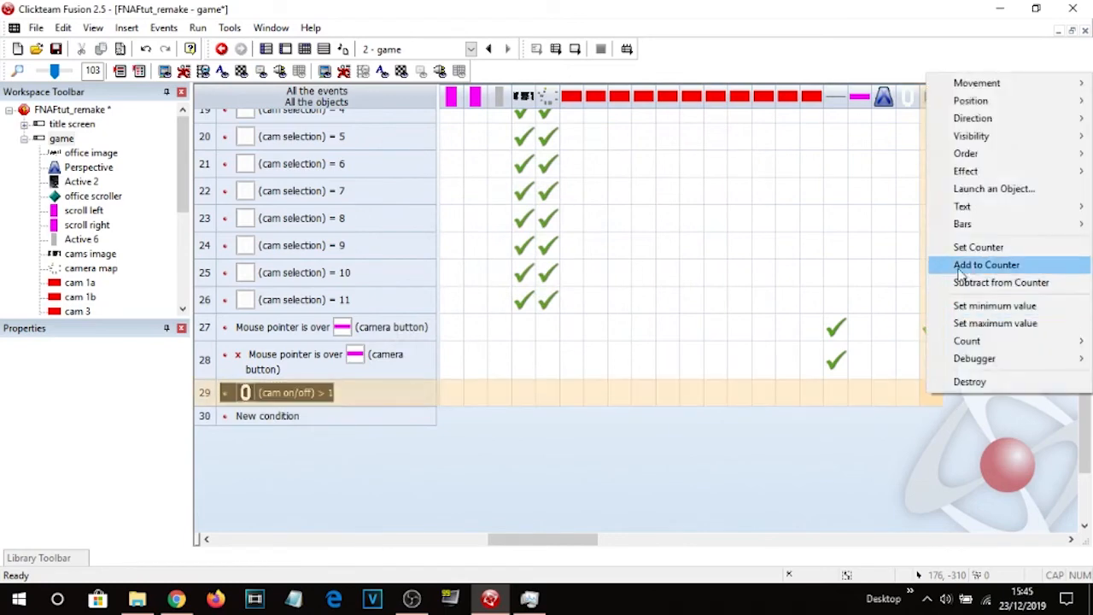
pyautogui.click(978, 247)
pyautogui.press('Return')
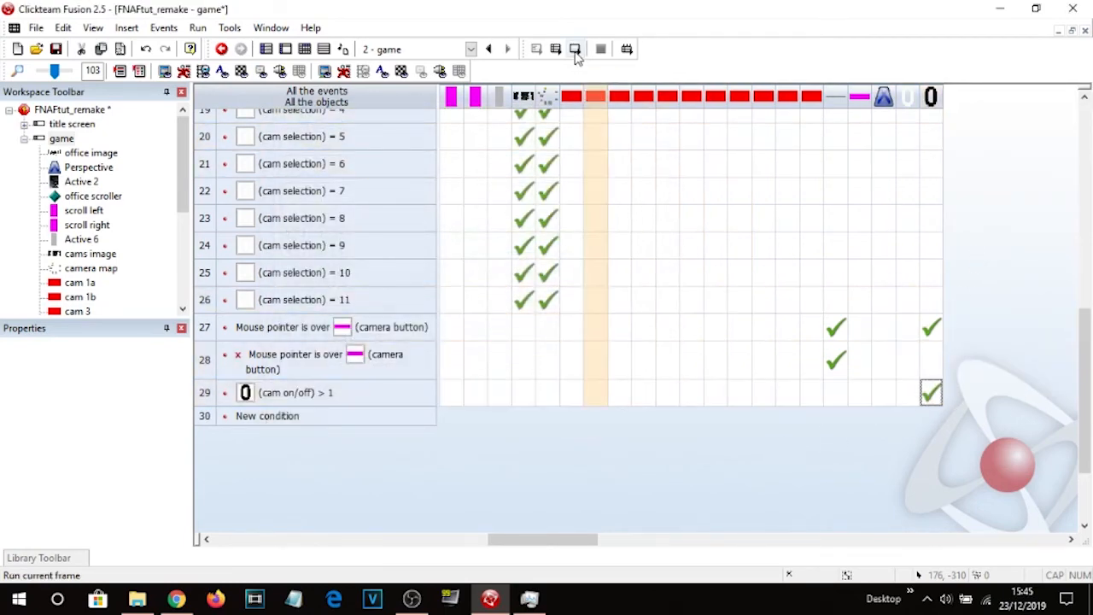
# Move the cam on/off counter from above the frame into the play area and test-run the frame.
pyautogui.click(286, 49)
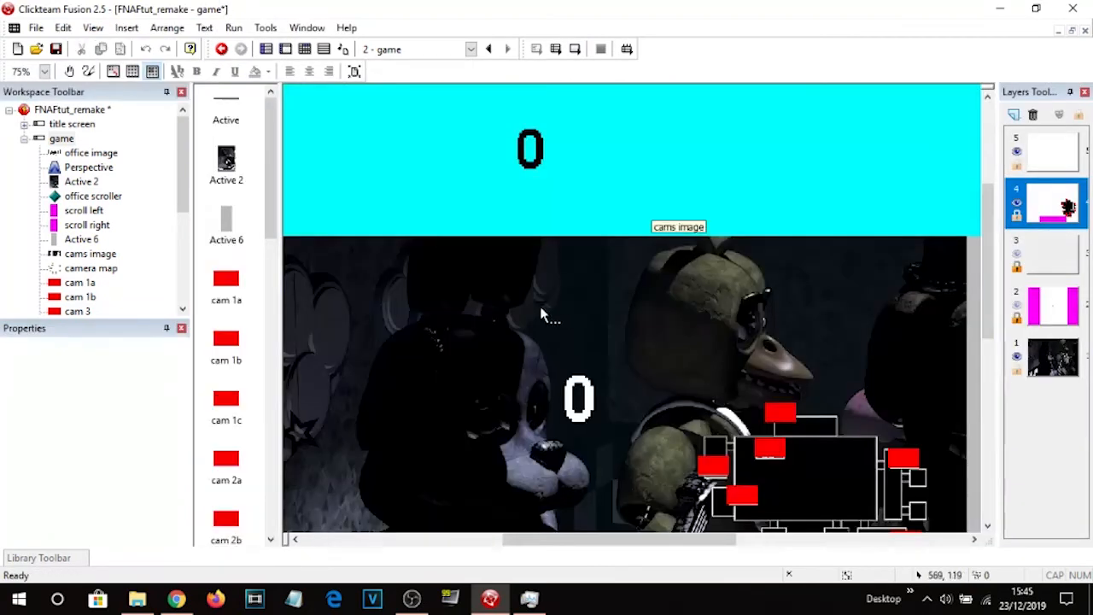
pyautogui.click(530, 158)
pyautogui.moveTo(619, 389); pyautogui.dragTo(582, 357)
pyautogui.click(575, 49)
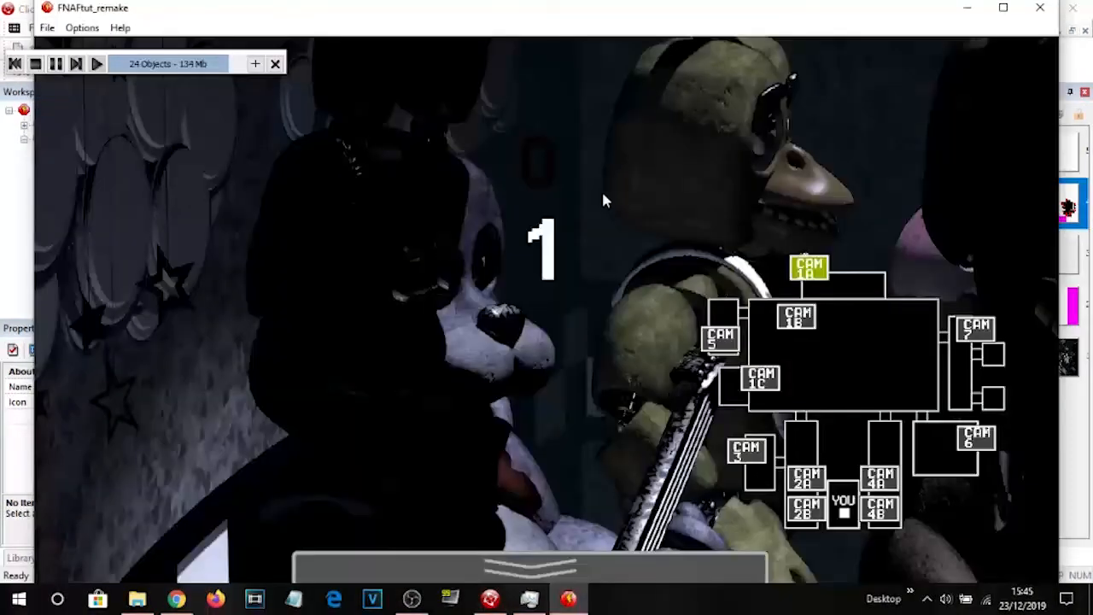
pyautogui.moveTo(625, 567)
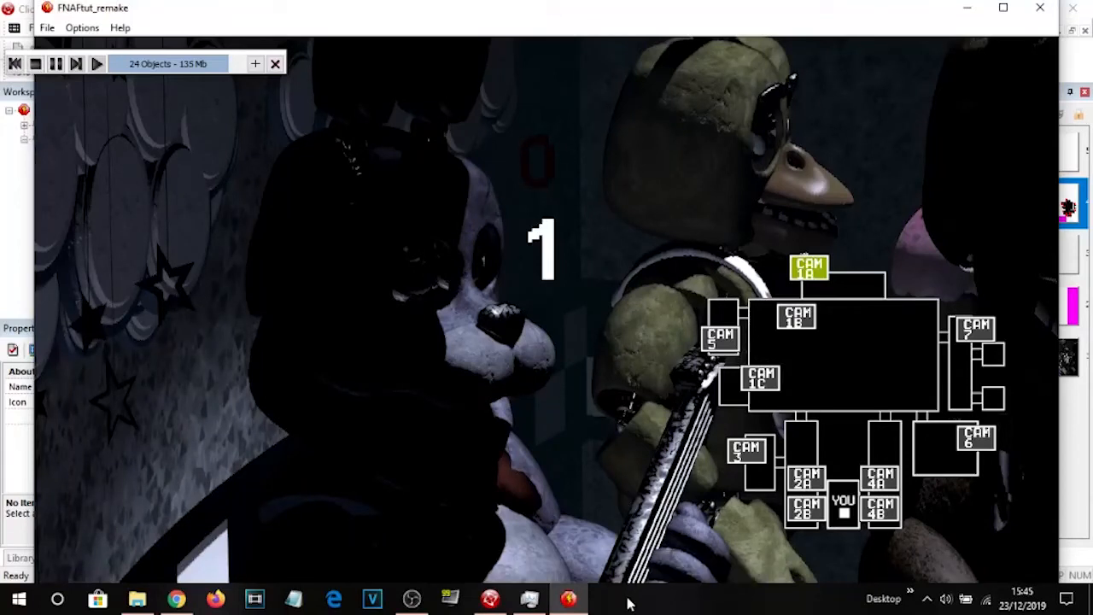
pyautogui.click(1040, 10)
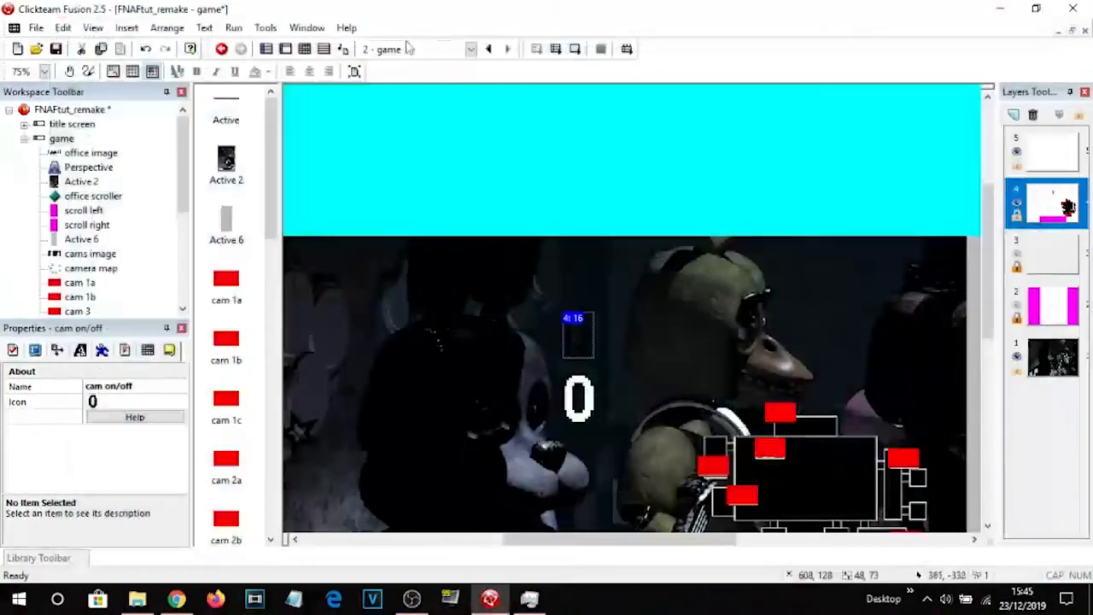
# Add an Only one action when event loops condition to the camera button event and test-run the frame.
pyautogui.click(304, 50)
pyautogui.rightClick(205, 326)
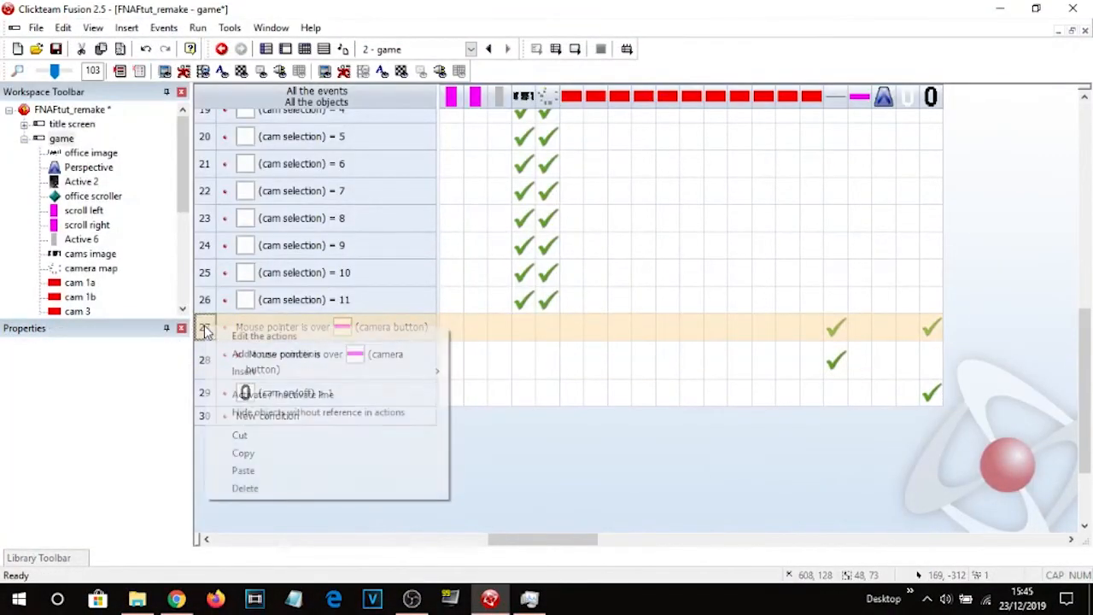
pyautogui.click(248, 357)
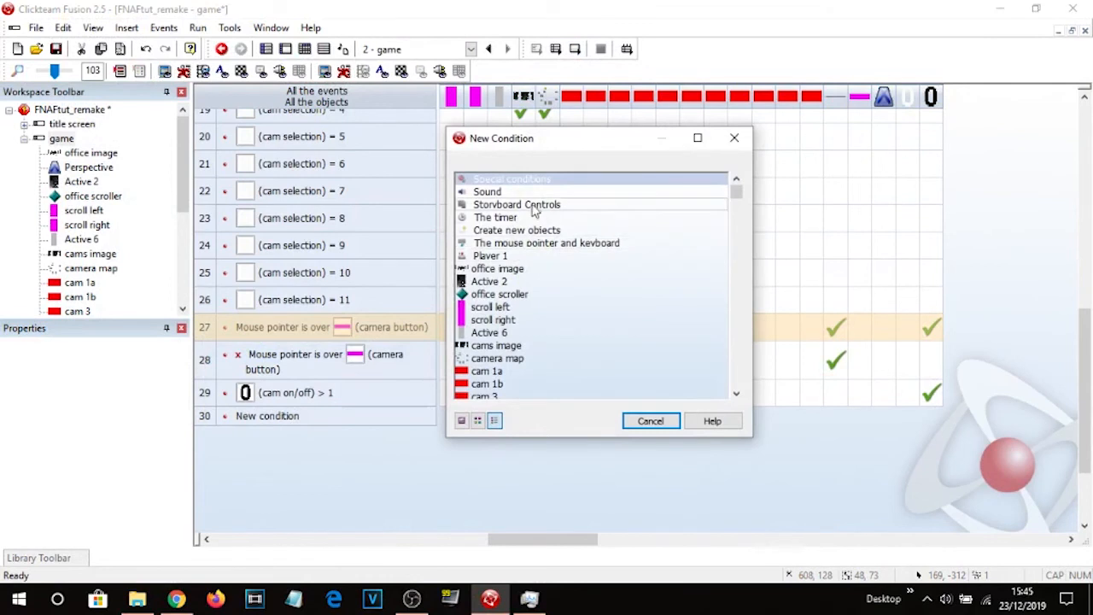
pyautogui.click(534, 181)
pyautogui.moveTo(615, 293)
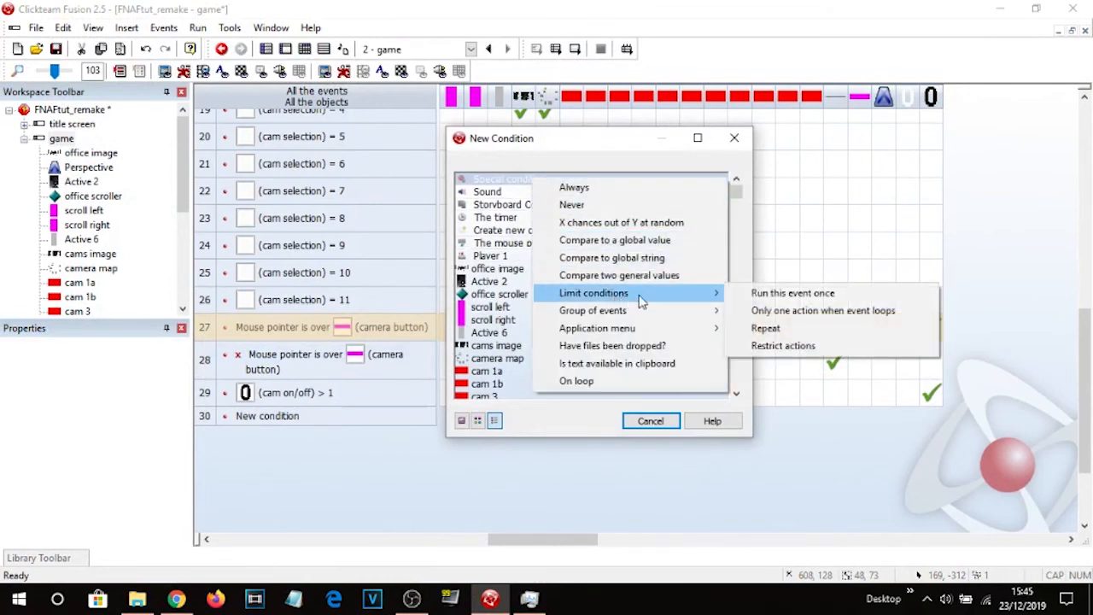
pyautogui.click(780, 310)
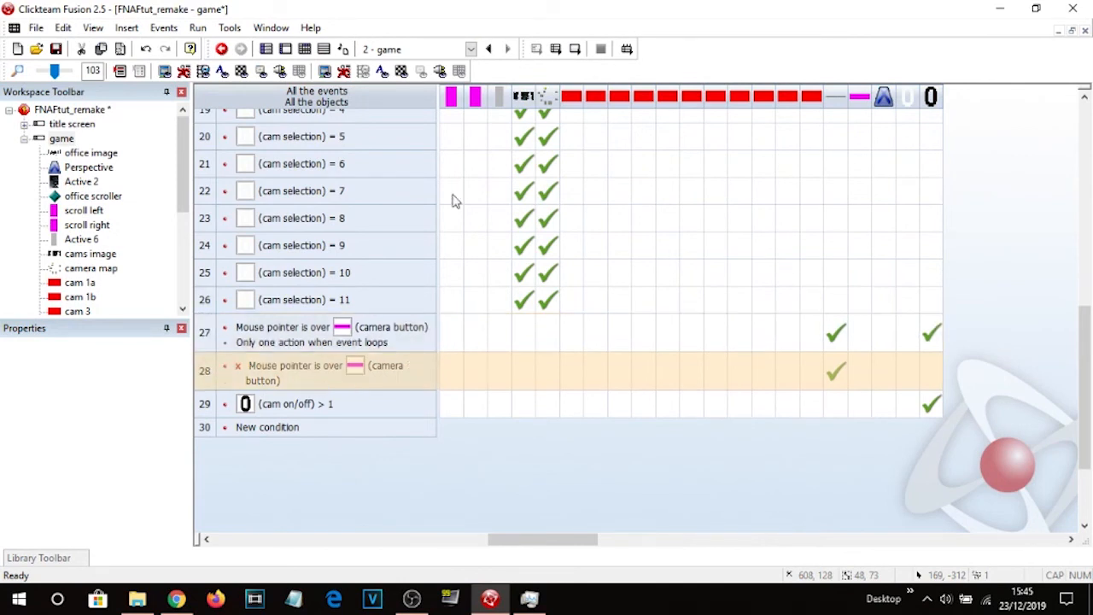
pyautogui.click(573, 50)
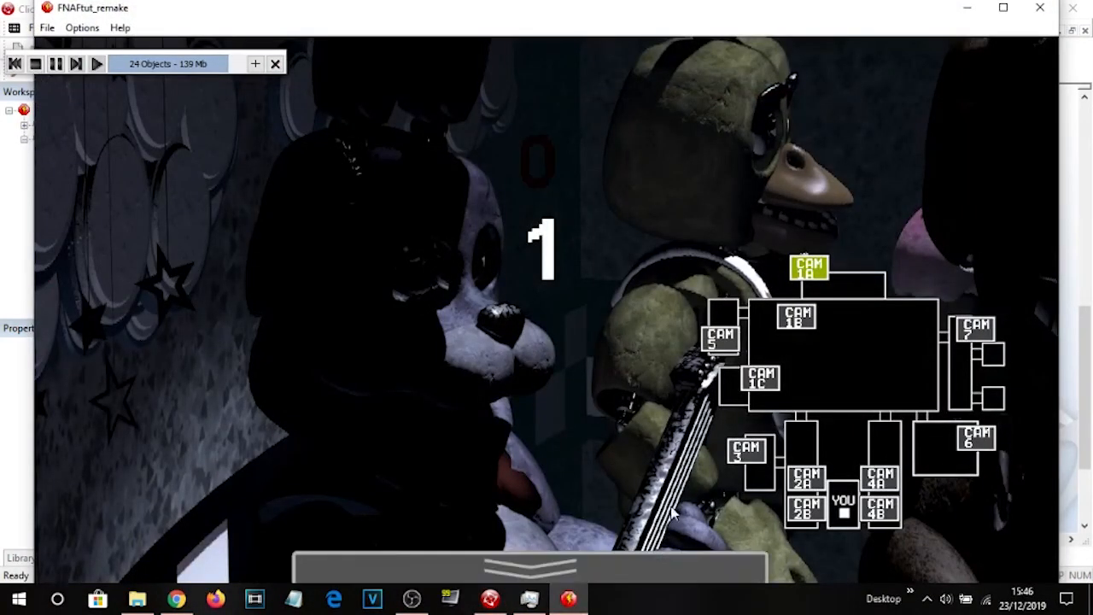
pyautogui.click(1040, 8)
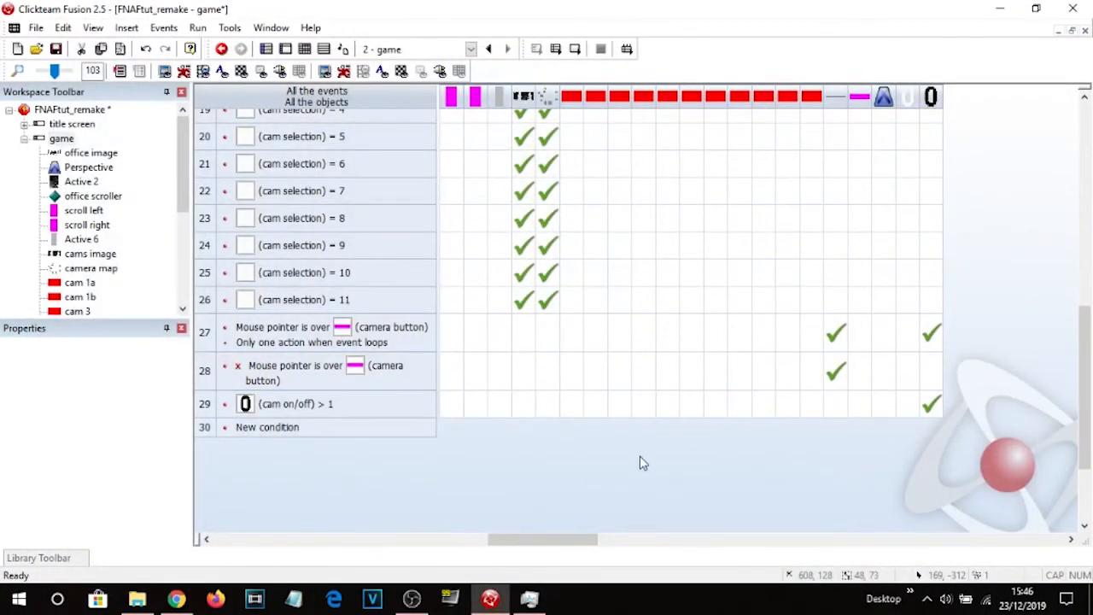
# Add a new event comparing the cam on/off counter equal to 0.
pyautogui.click(288, 428)
pyautogui.scroll(-5, 532, 359)
pyautogui.click(502, 271)
pyautogui.click(580, 405)
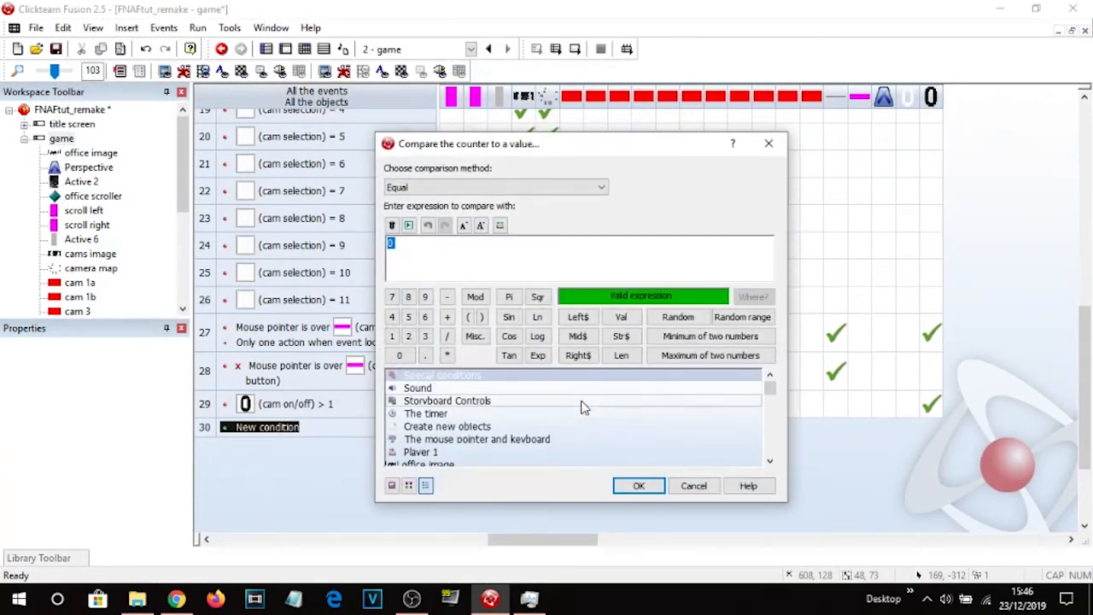
pyautogui.click(639, 485)
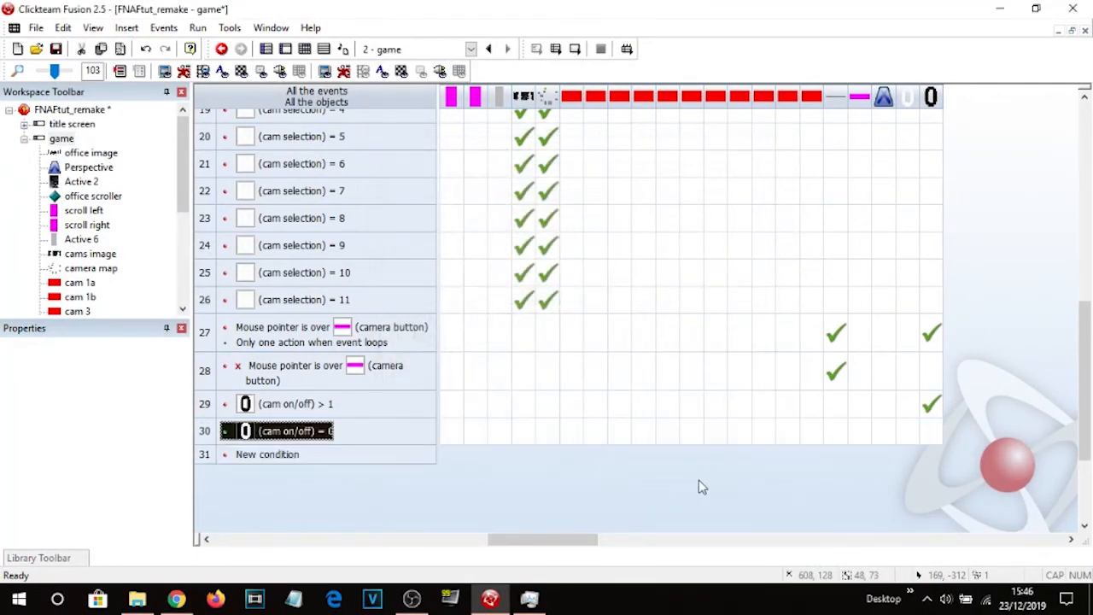
# Make the cams image, camera map and all cam buttons invisible in the cam on/off = 0 event.
pyautogui.click(523, 434)
pyautogui.moveTo(589, 246)
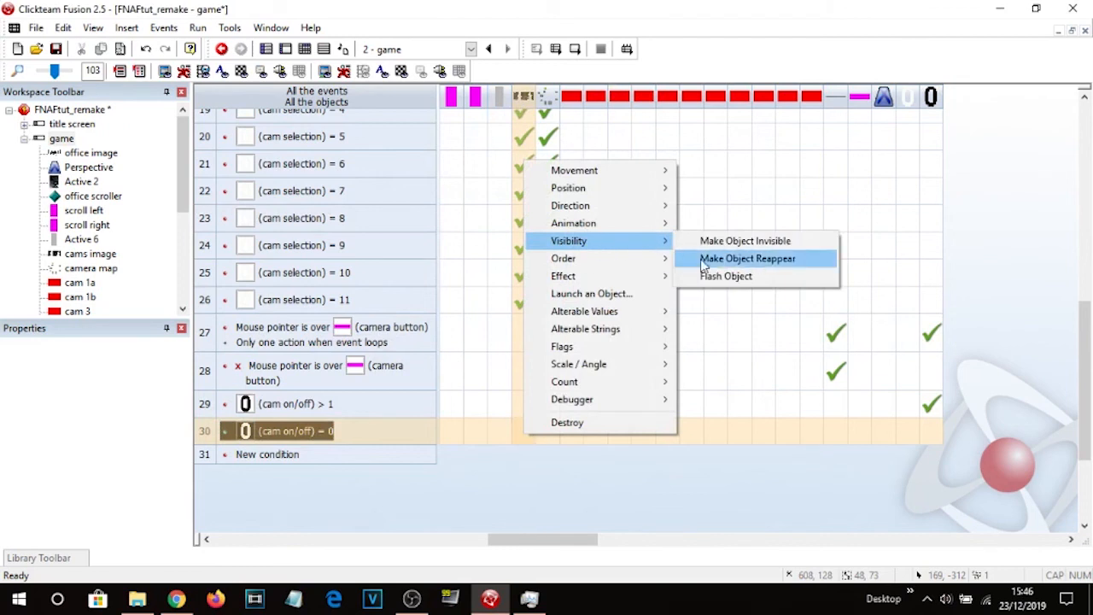
pyautogui.click(735, 240)
pyautogui.moveTo(521, 433); pyautogui.dragTo(597, 435)
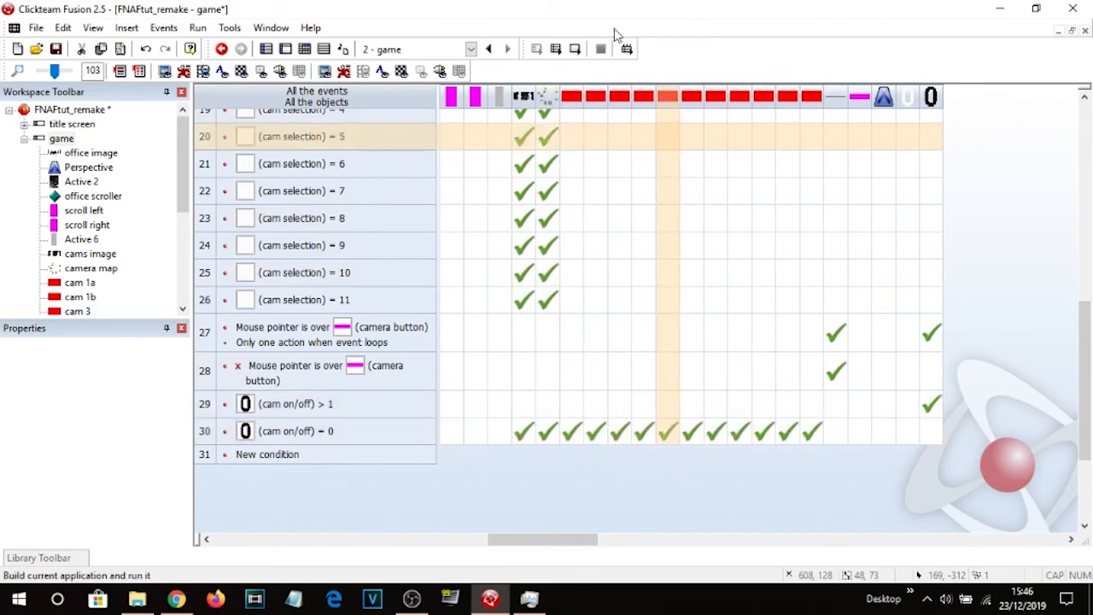
# Run the frame twice to test the camera toggle.
pyautogui.click(578, 48)
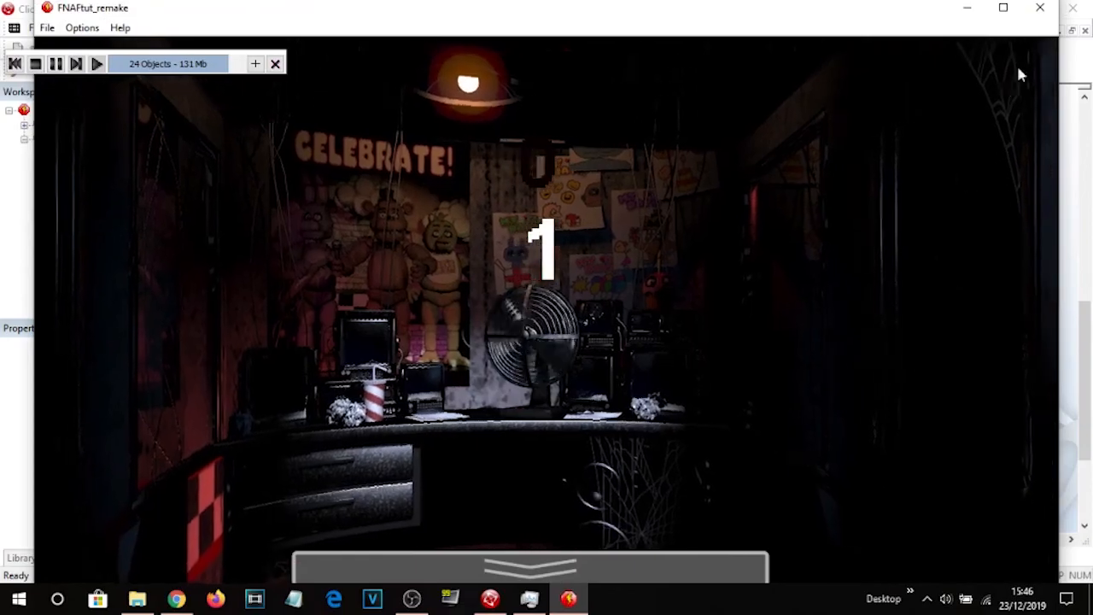
pyautogui.click(1039, 7)
pyautogui.click(575, 48)
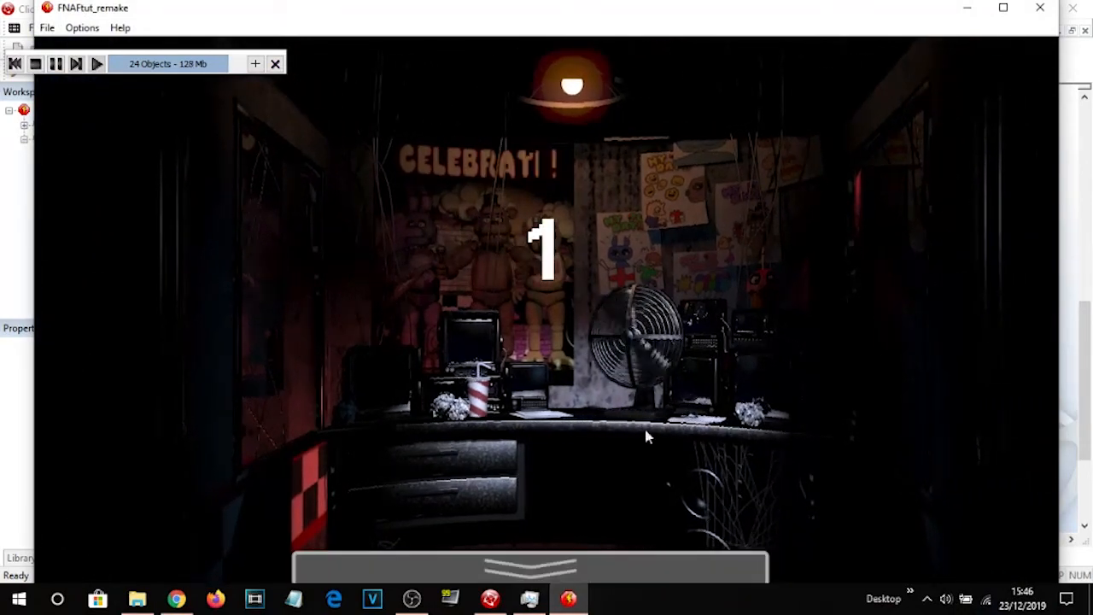
pyautogui.click(1040, 7)
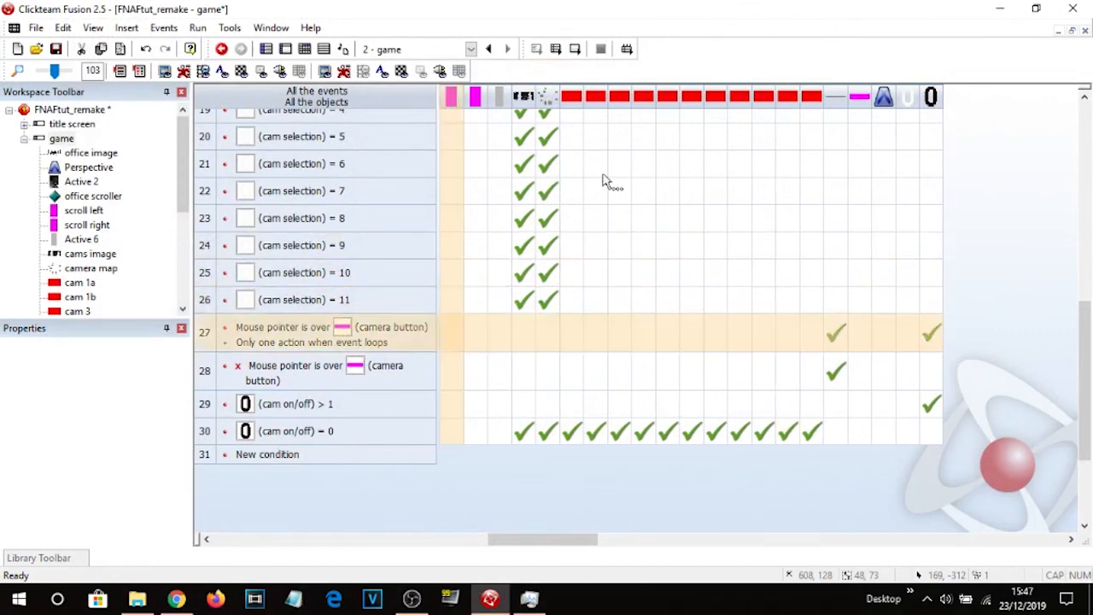
# Add a new event comparing the cam on/off counter equal to 1.
pyautogui.doubleClick(282, 457)
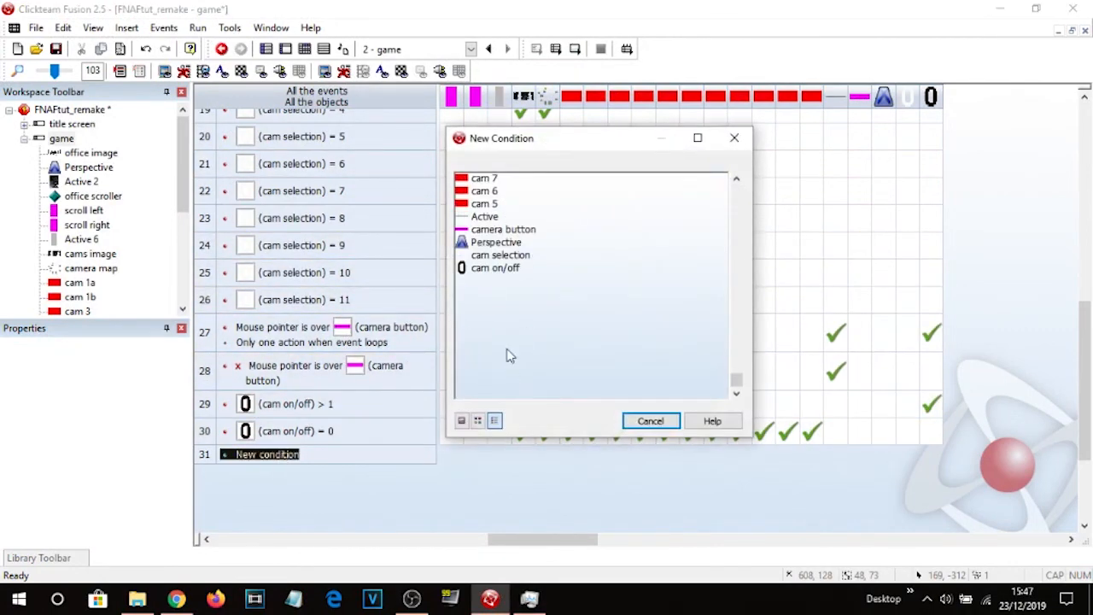
pyautogui.rightClick(509, 268)
pyautogui.click(568, 393)
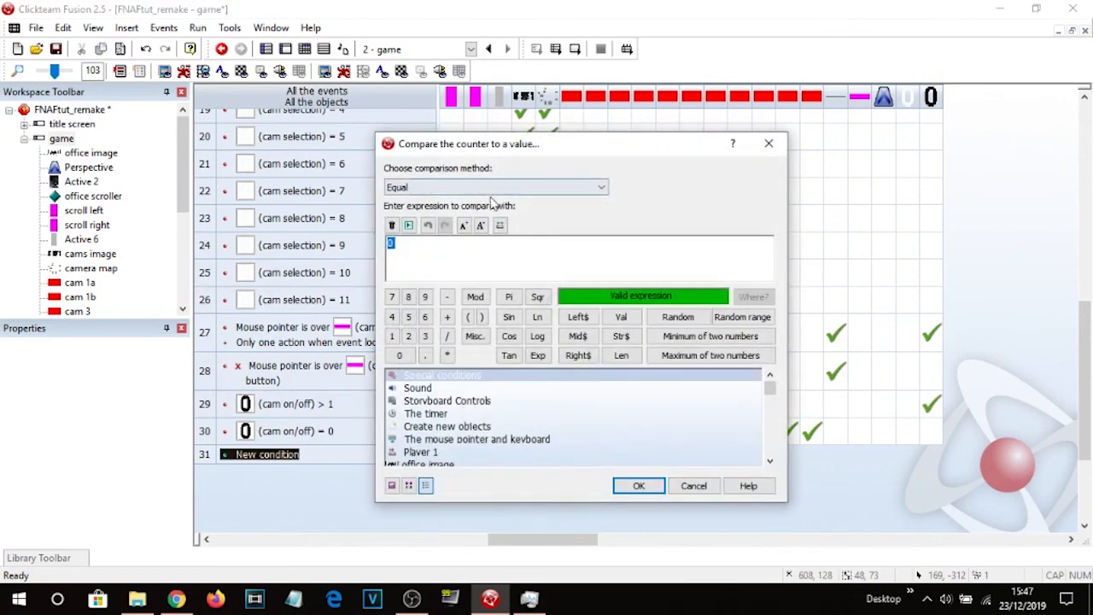
pyautogui.write('1')
pyautogui.press('Return')
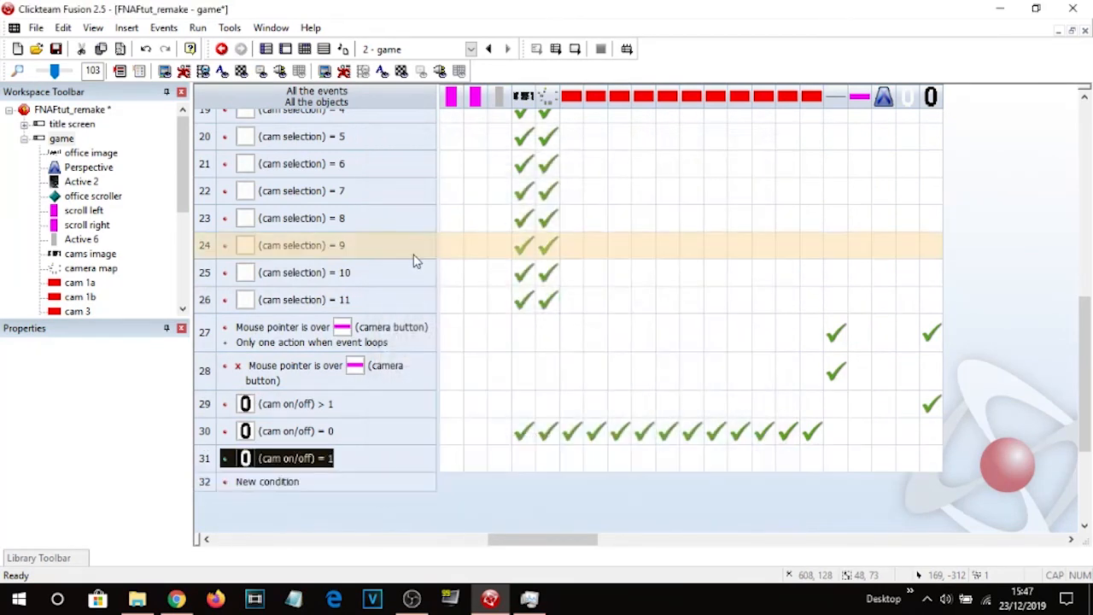
# Make the cams image and camera map reappear in the cam on/off = 1 event.
pyautogui.rightClick(524, 459)
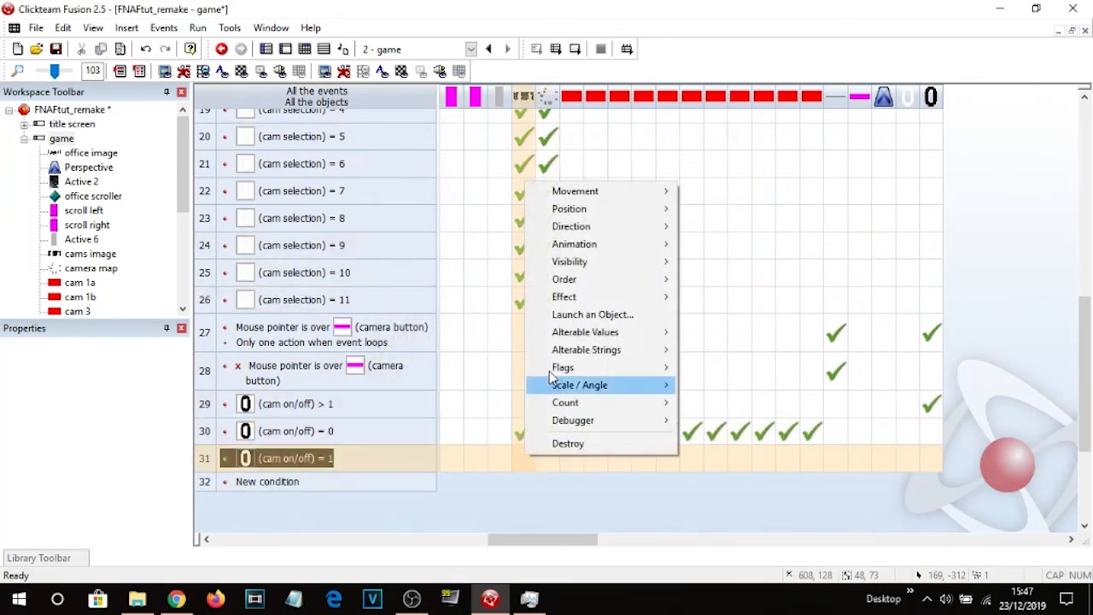
pyautogui.moveTo(659, 267)
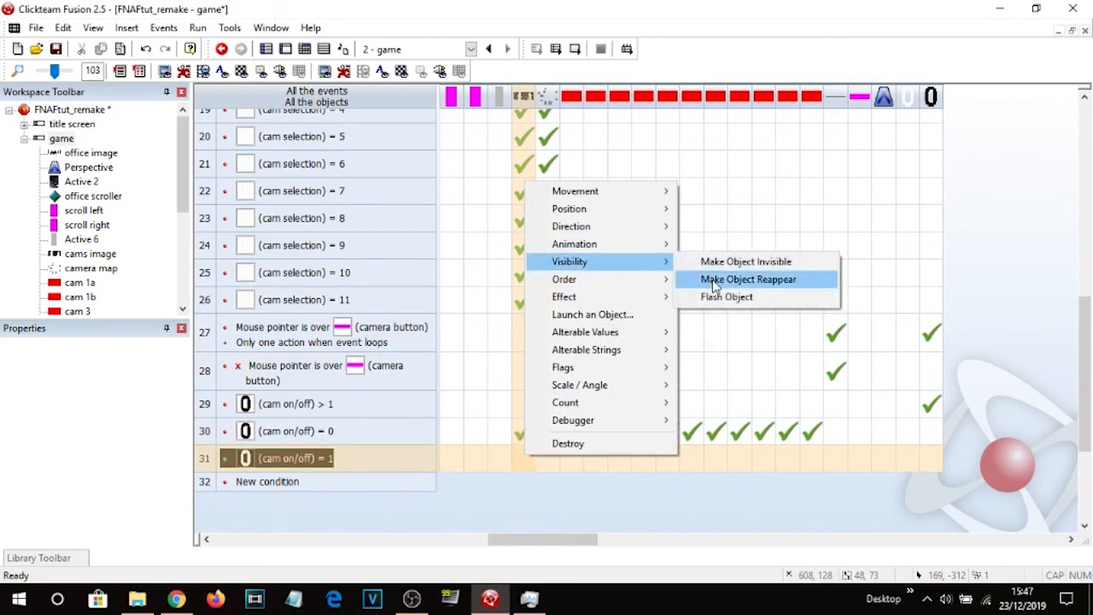
pyautogui.click(760, 279)
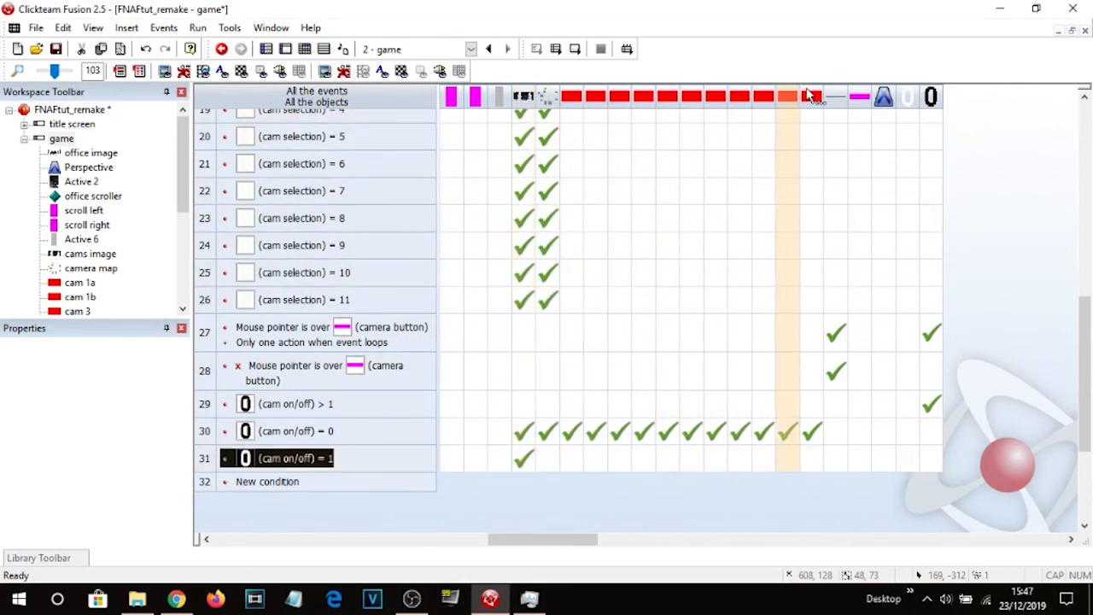
pyautogui.moveTo(546, 462); pyautogui.dragTo(547, 466)
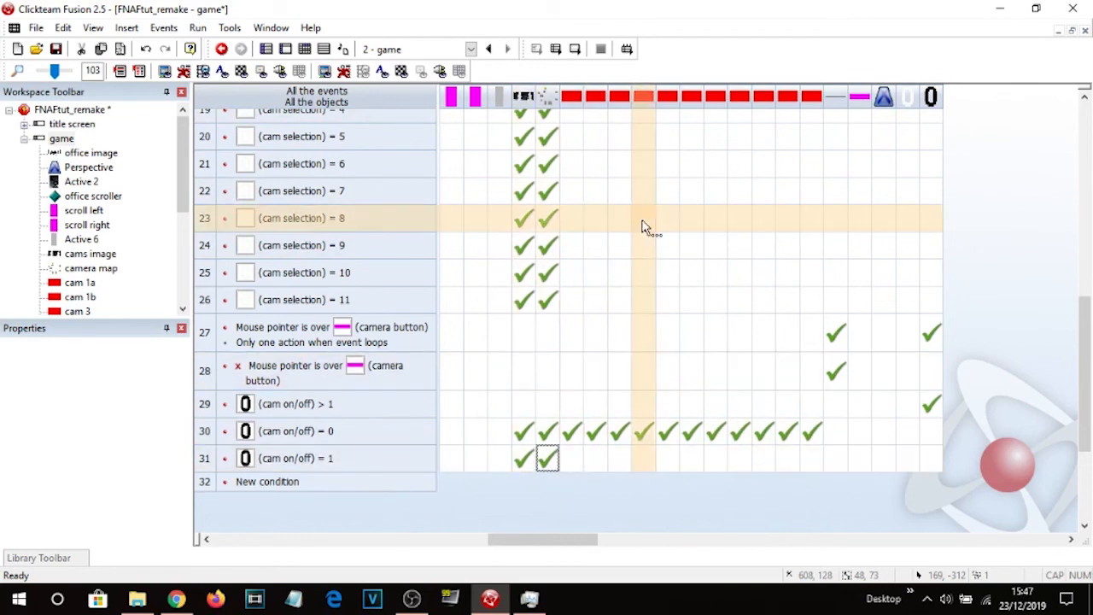
# Test-run the frame and return to the frame editor.
pyautogui.click(578, 52)
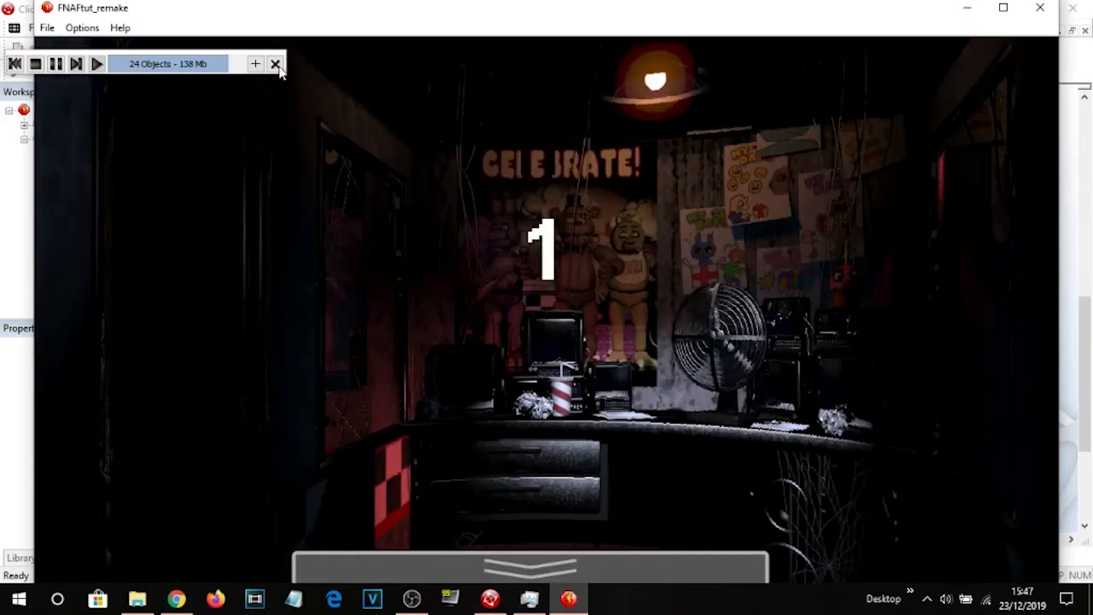
pyautogui.click(1041, 8)
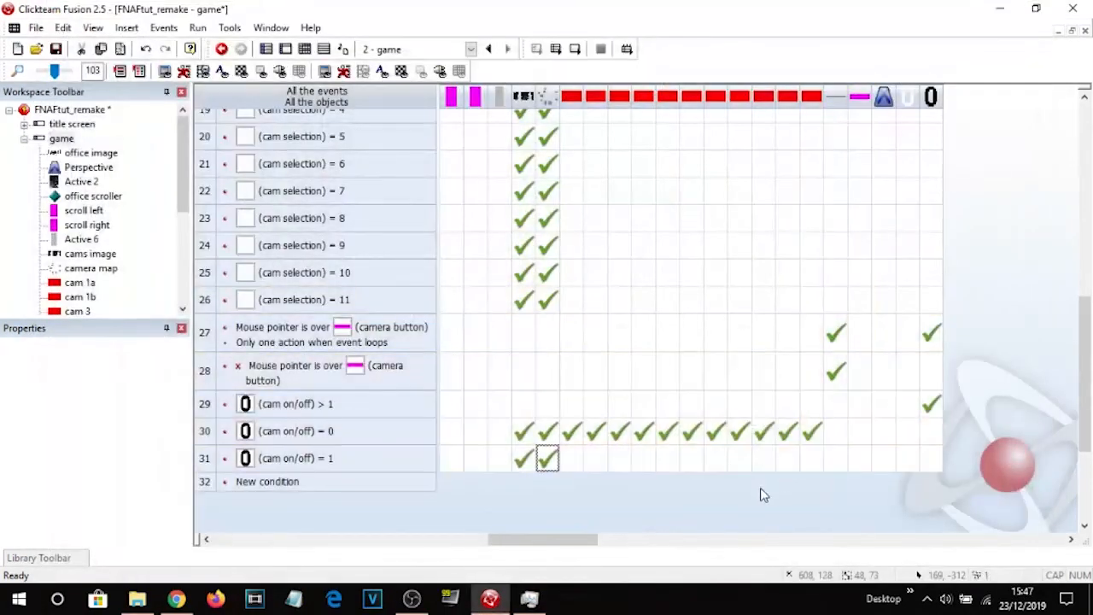
pyautogui.press('F7')
pyautogui.click(286, 51)
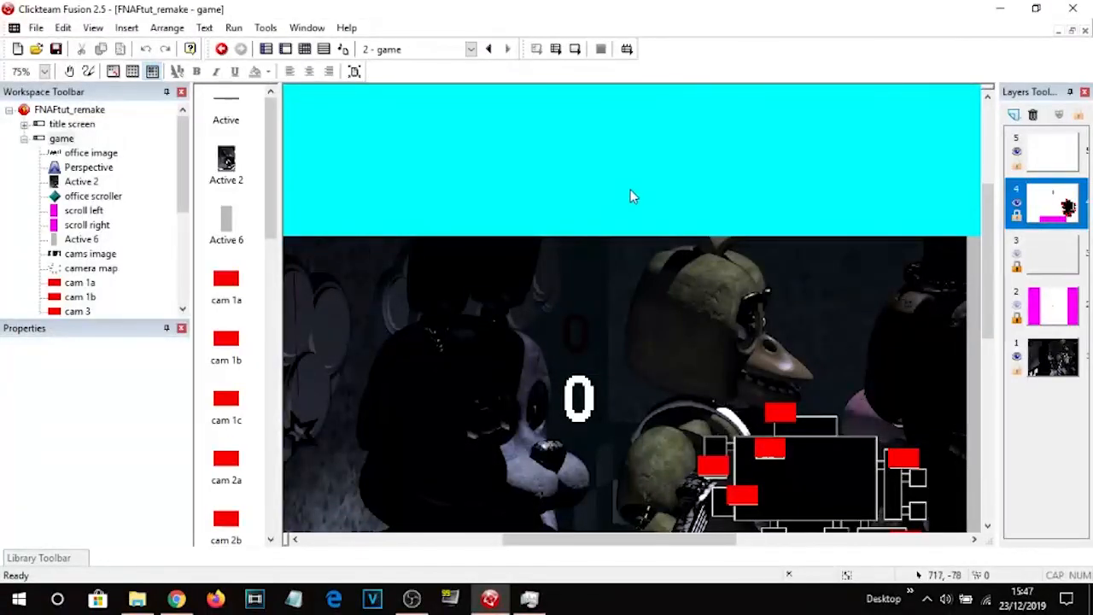
pyautogui.click(414, 601)
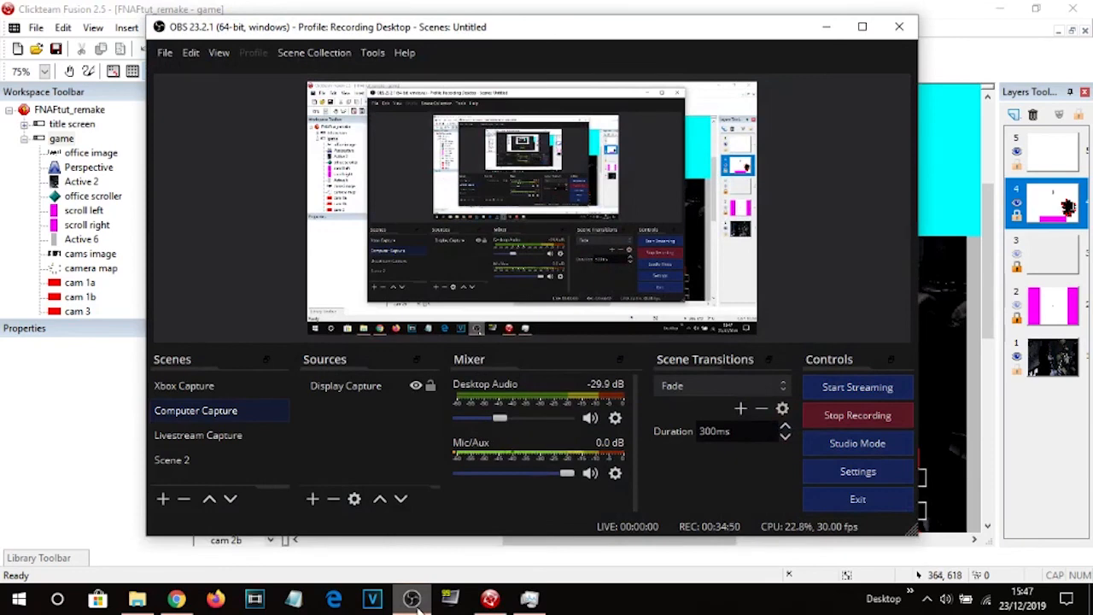
pyautogui.click(415, 601)
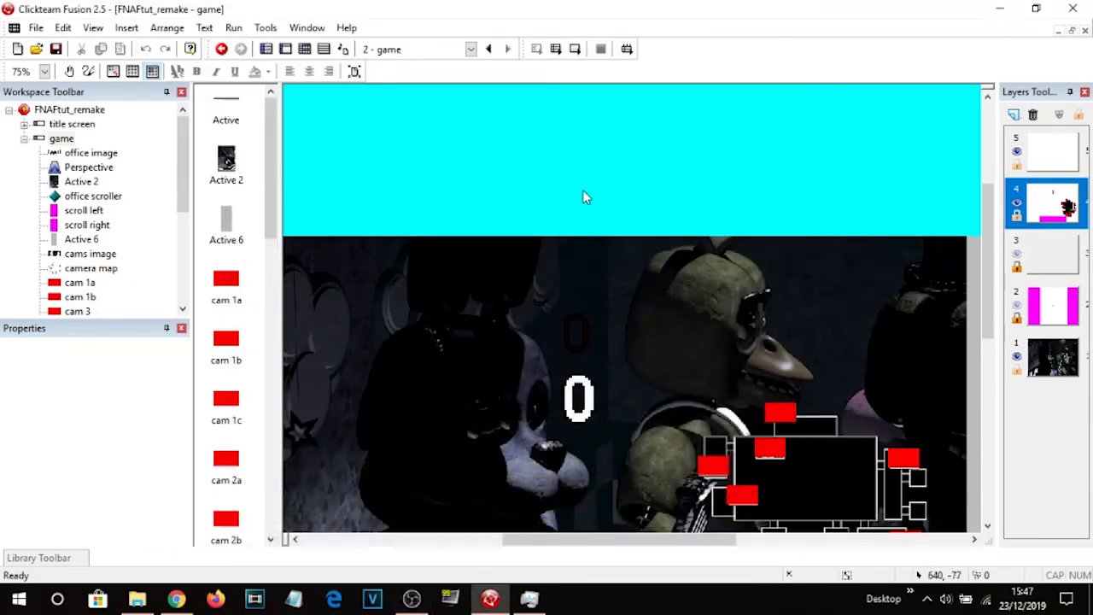